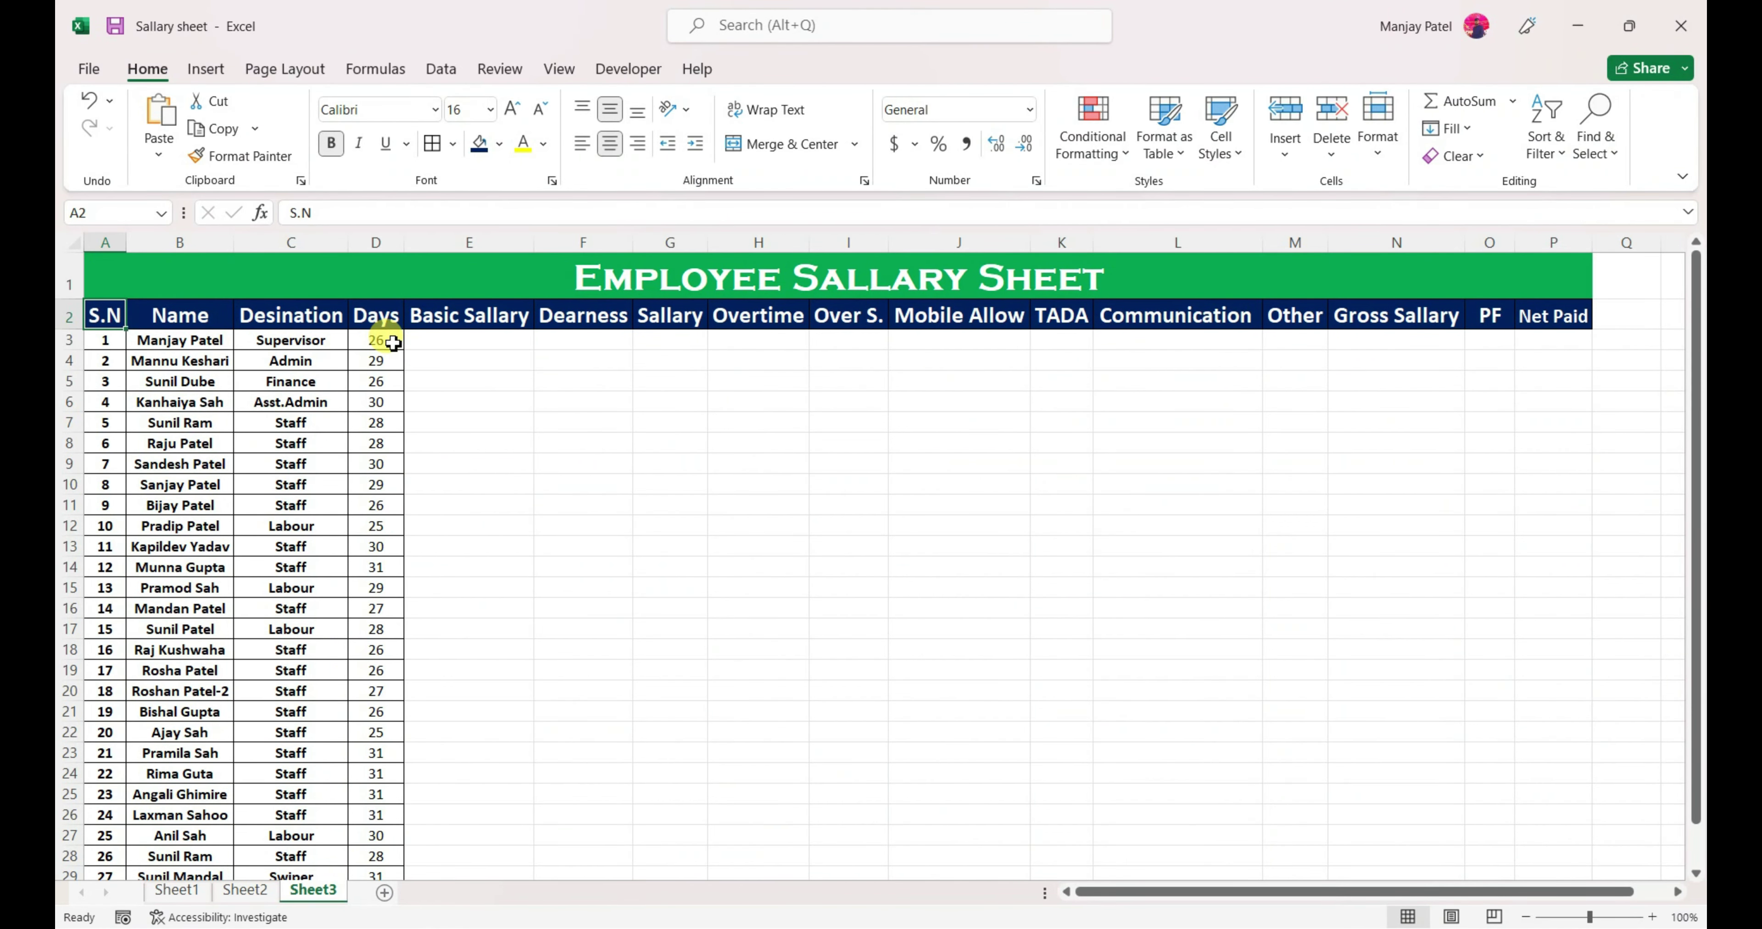
# Step: On Sheet2, copy the Supervisor designation from A2 into F3
pyautogui.click(241, 890)
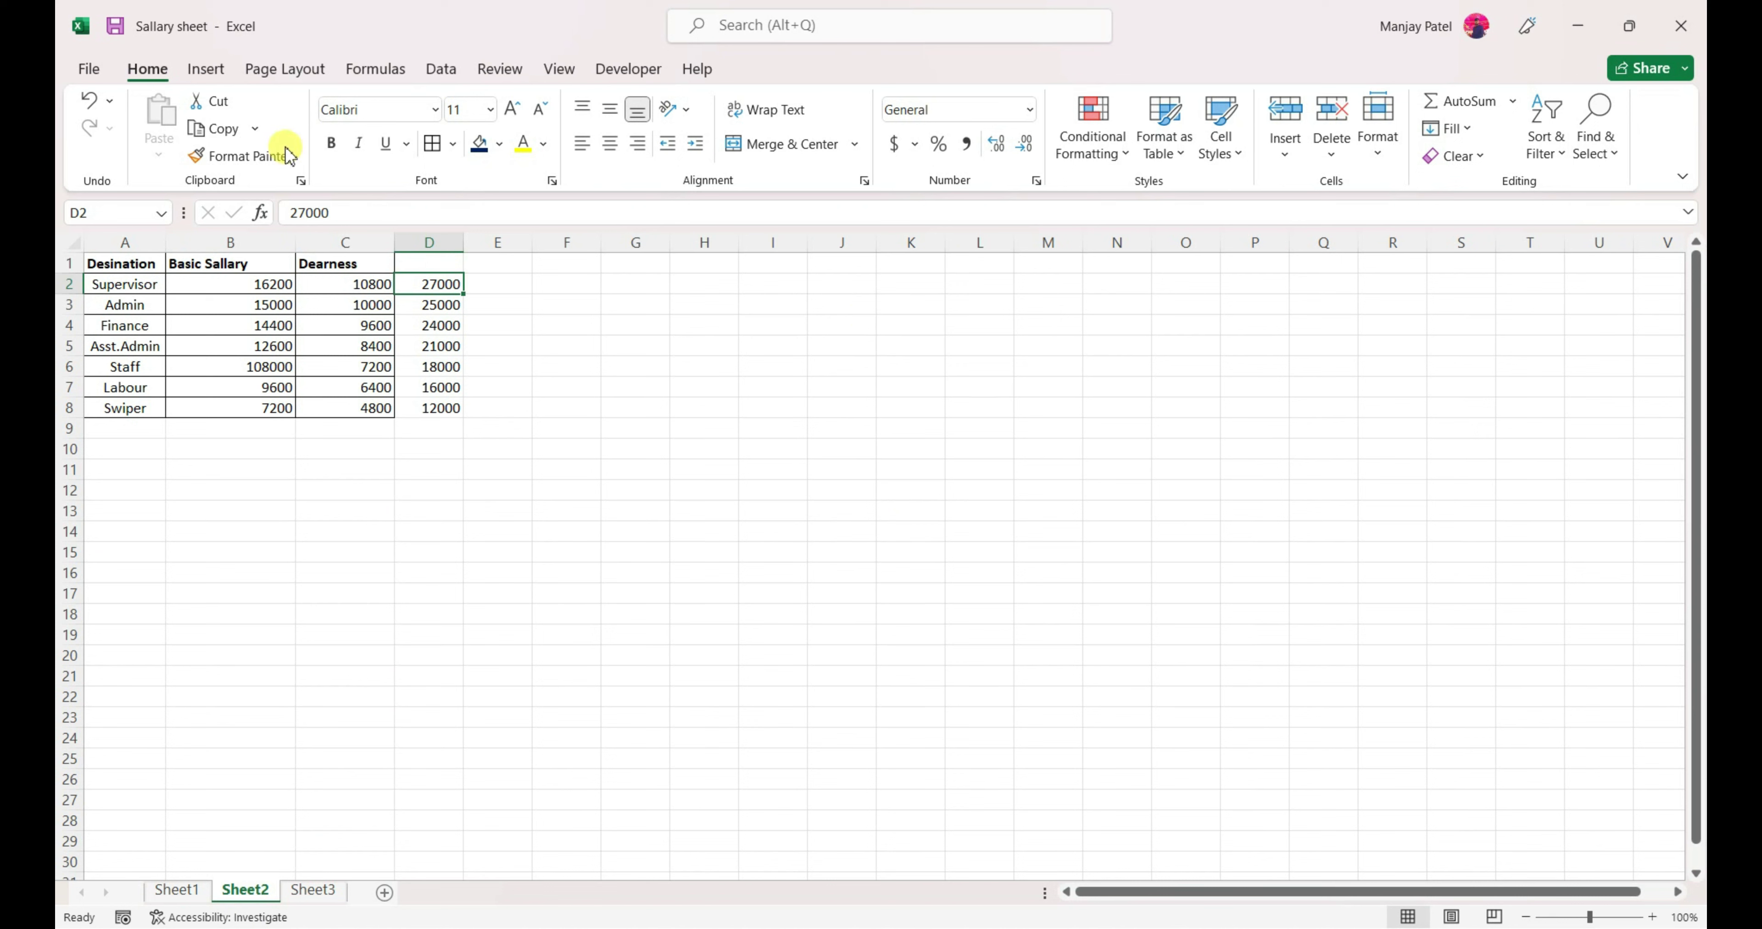
pyautogui.click(124, 243)
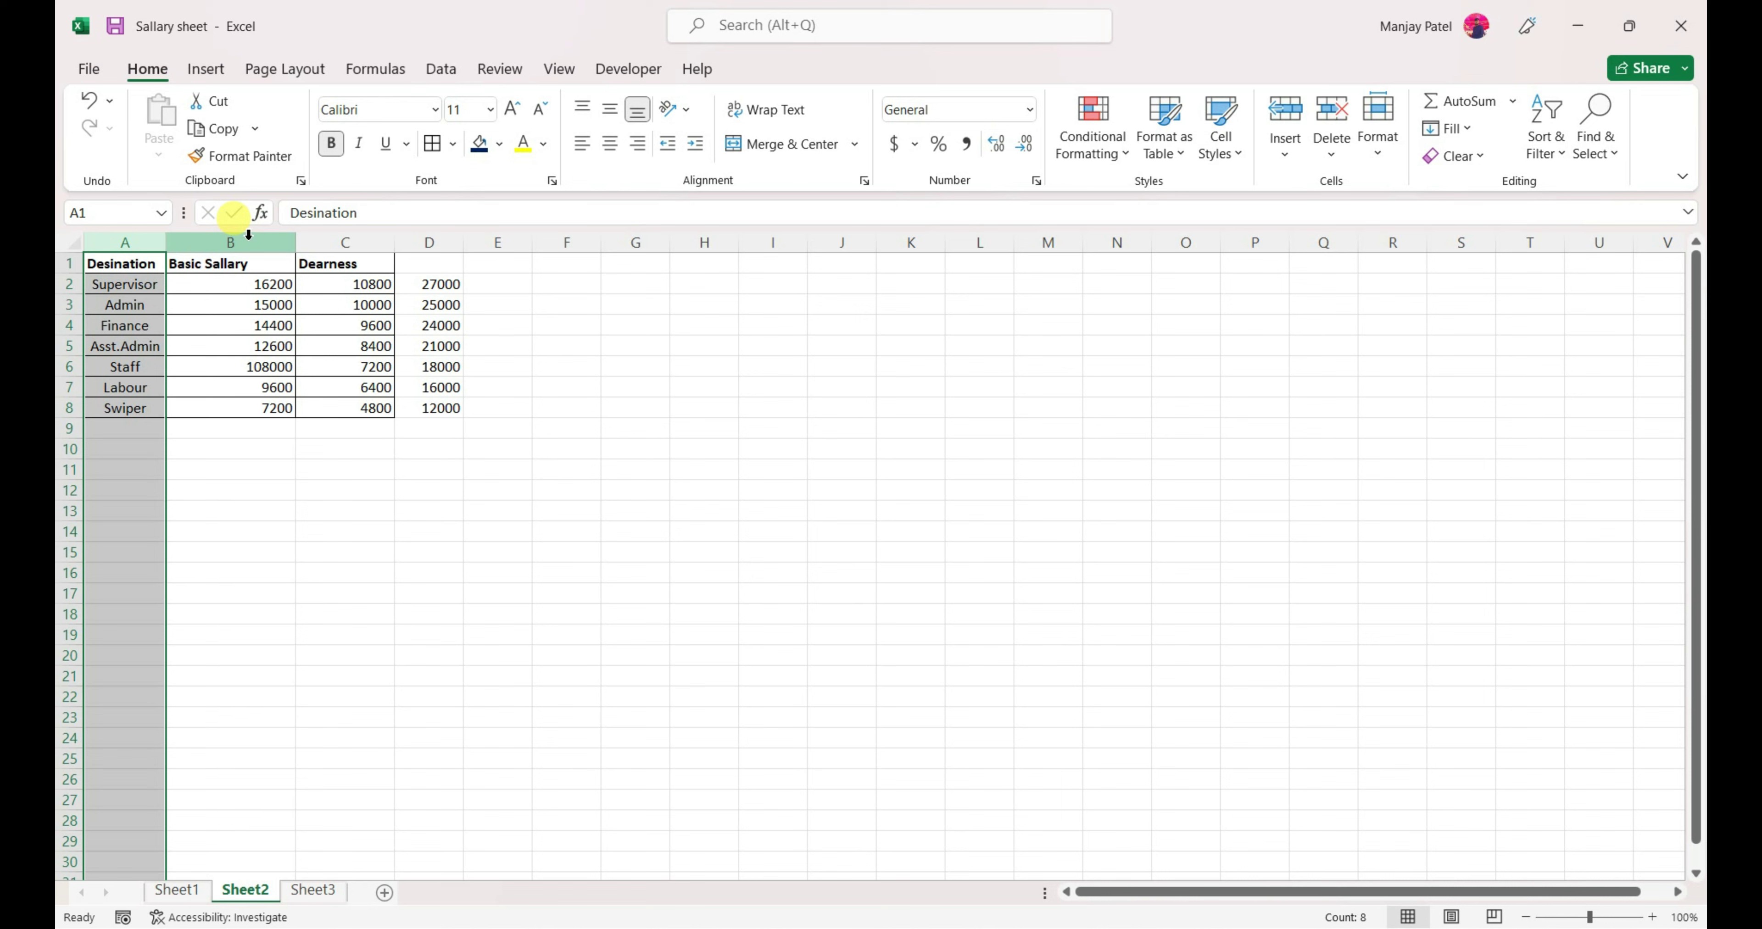
pyautogui.click(248, 235)
pyautogui.click(345, 243)
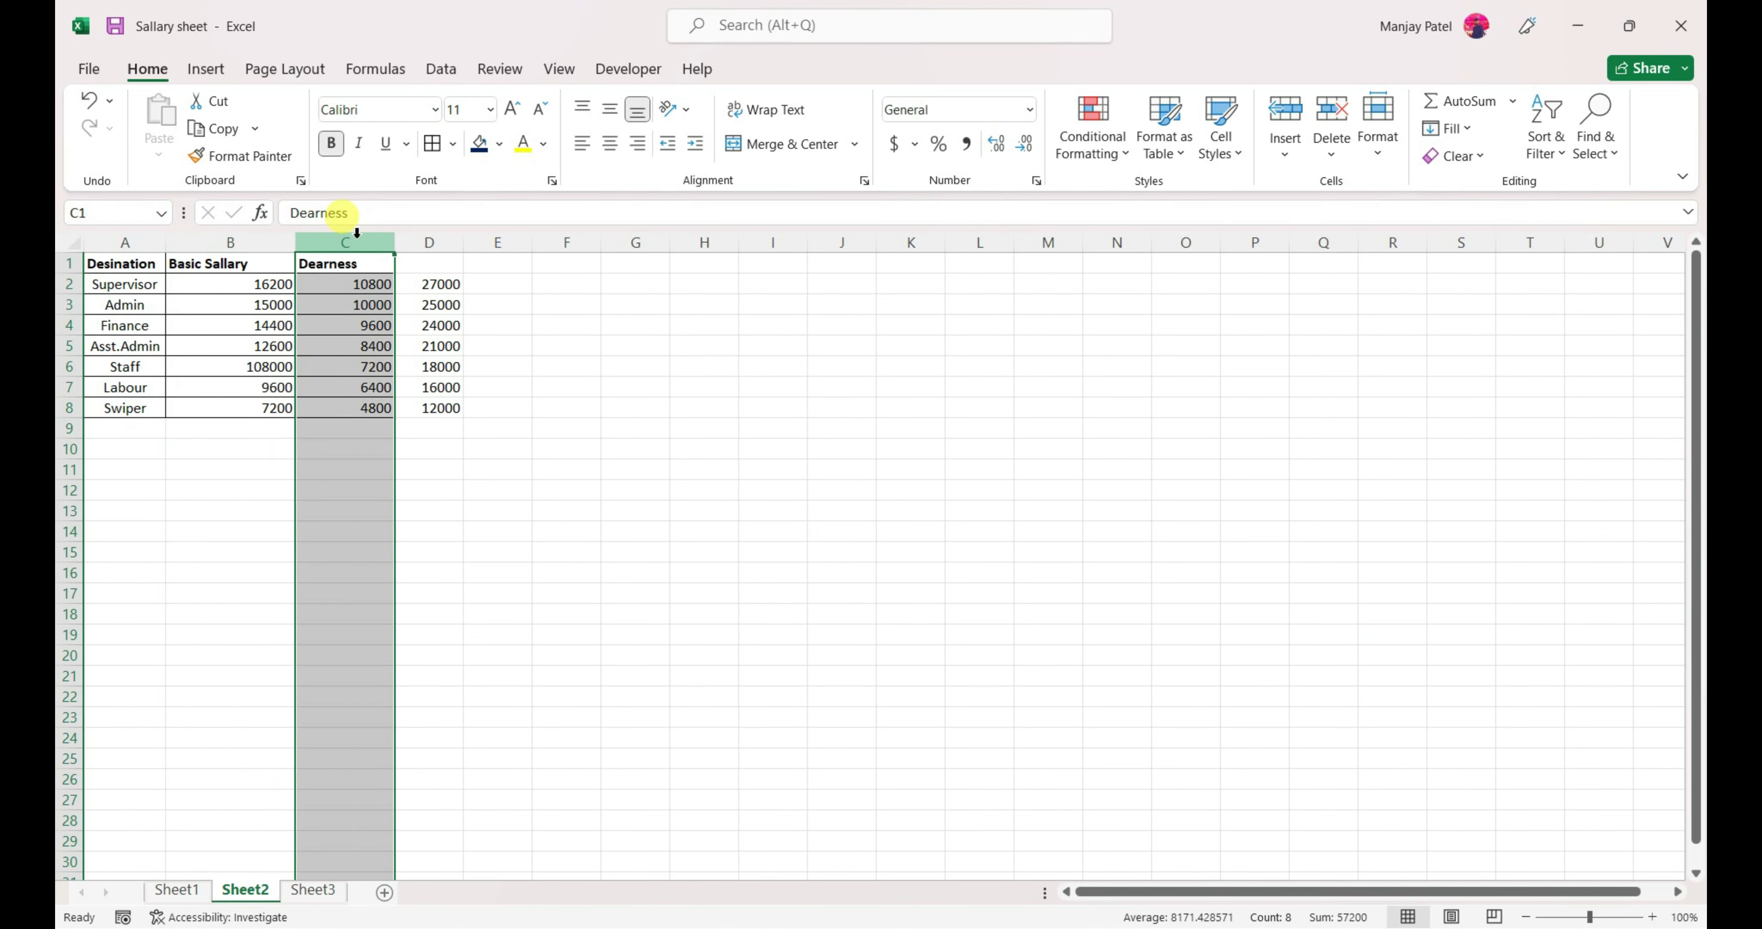
pyautogui.click(110, 286)
pyautogui.hotkey('ctrl', 'c')
pyautogui.click(561, 308)
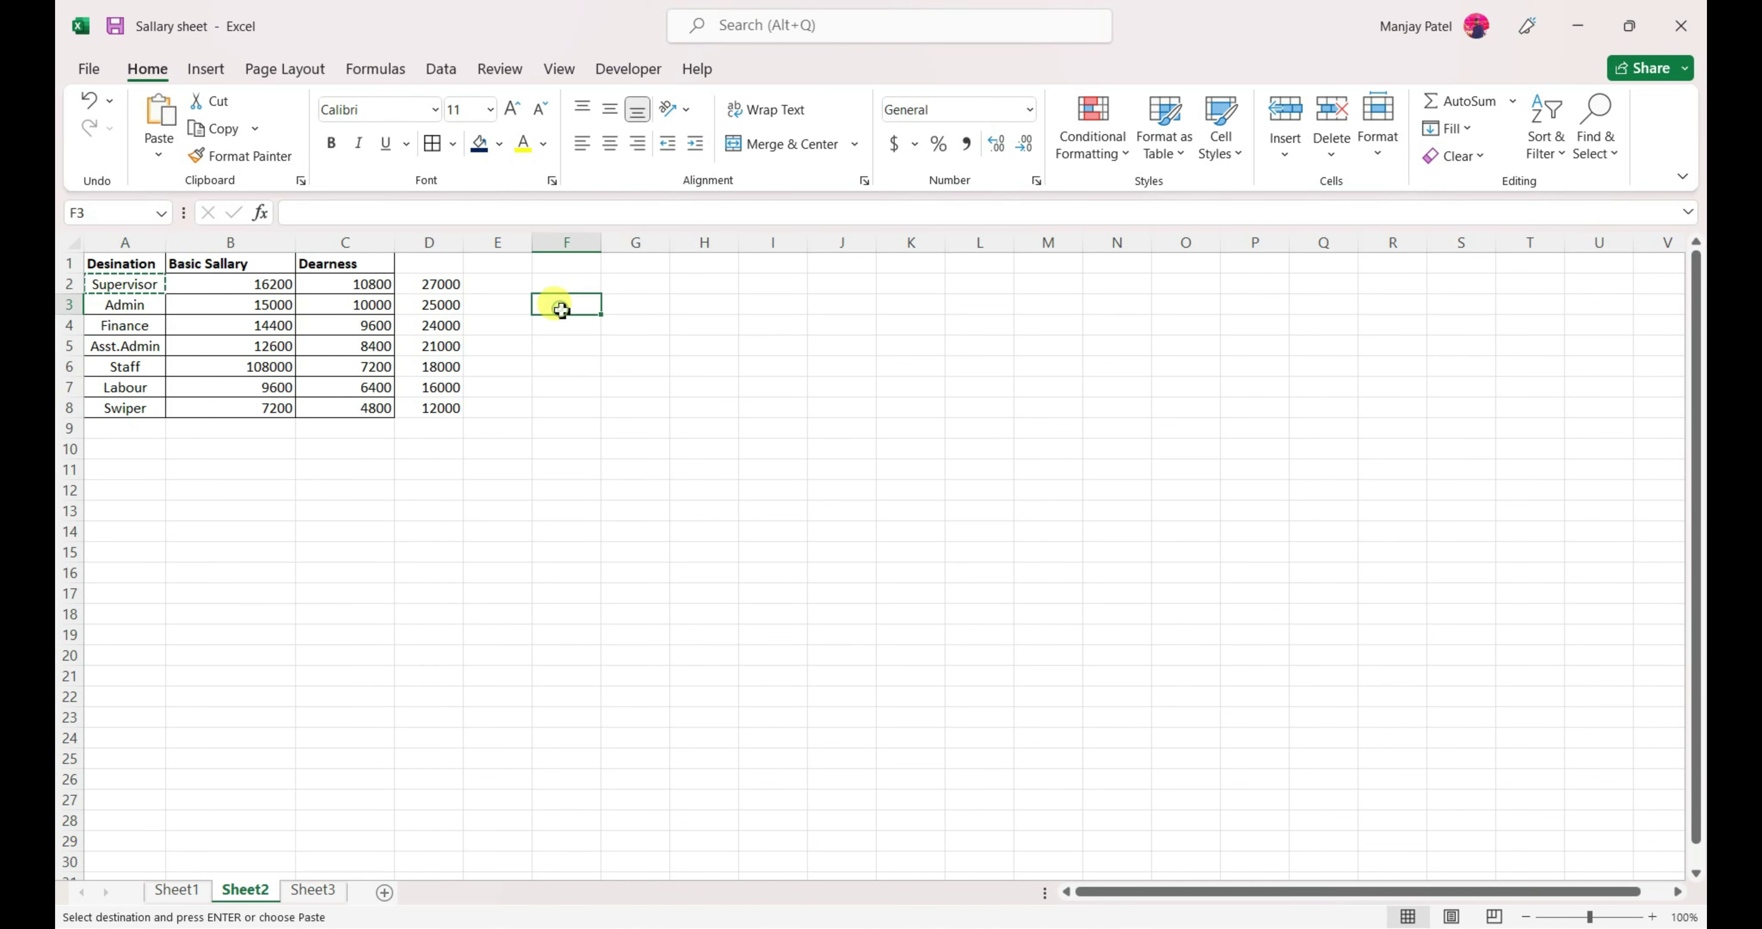
pyautogui.hotkey('ctrl', 'v')
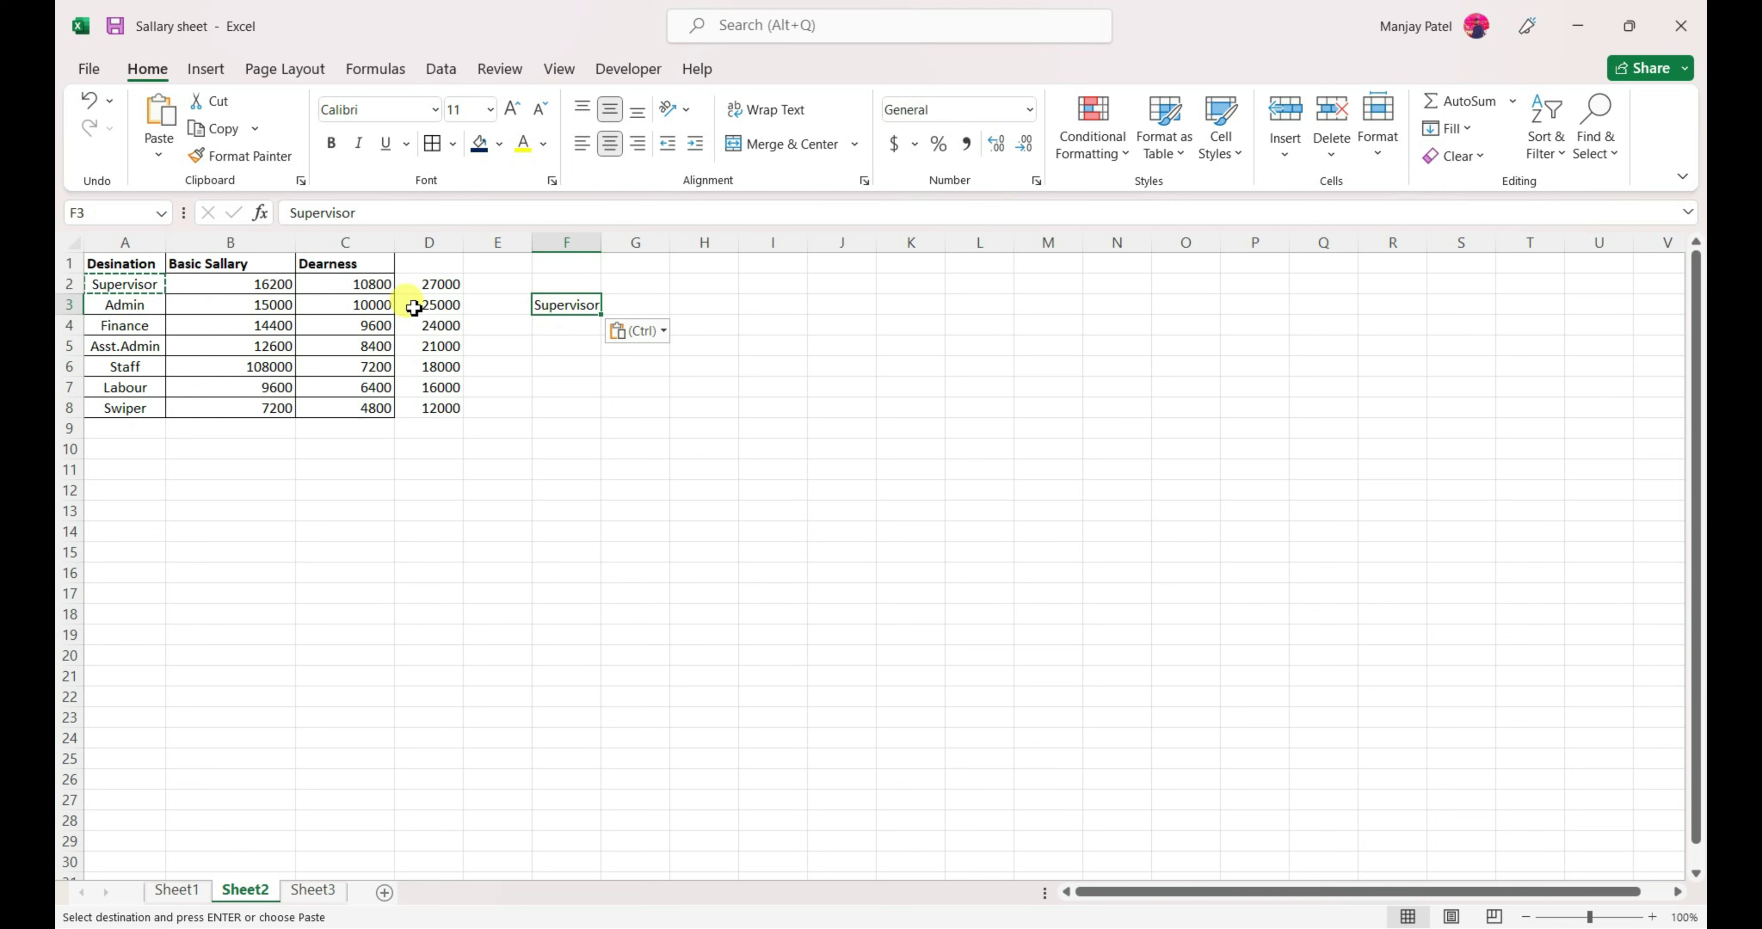
# Step: Copy the Basic Sallary and Dearness headers into G2:H2
pyautogui.moveTo(245, 260); pyautogui.dragTo(326, 260)
pyautogui.hotkey('ctrl', 'c')
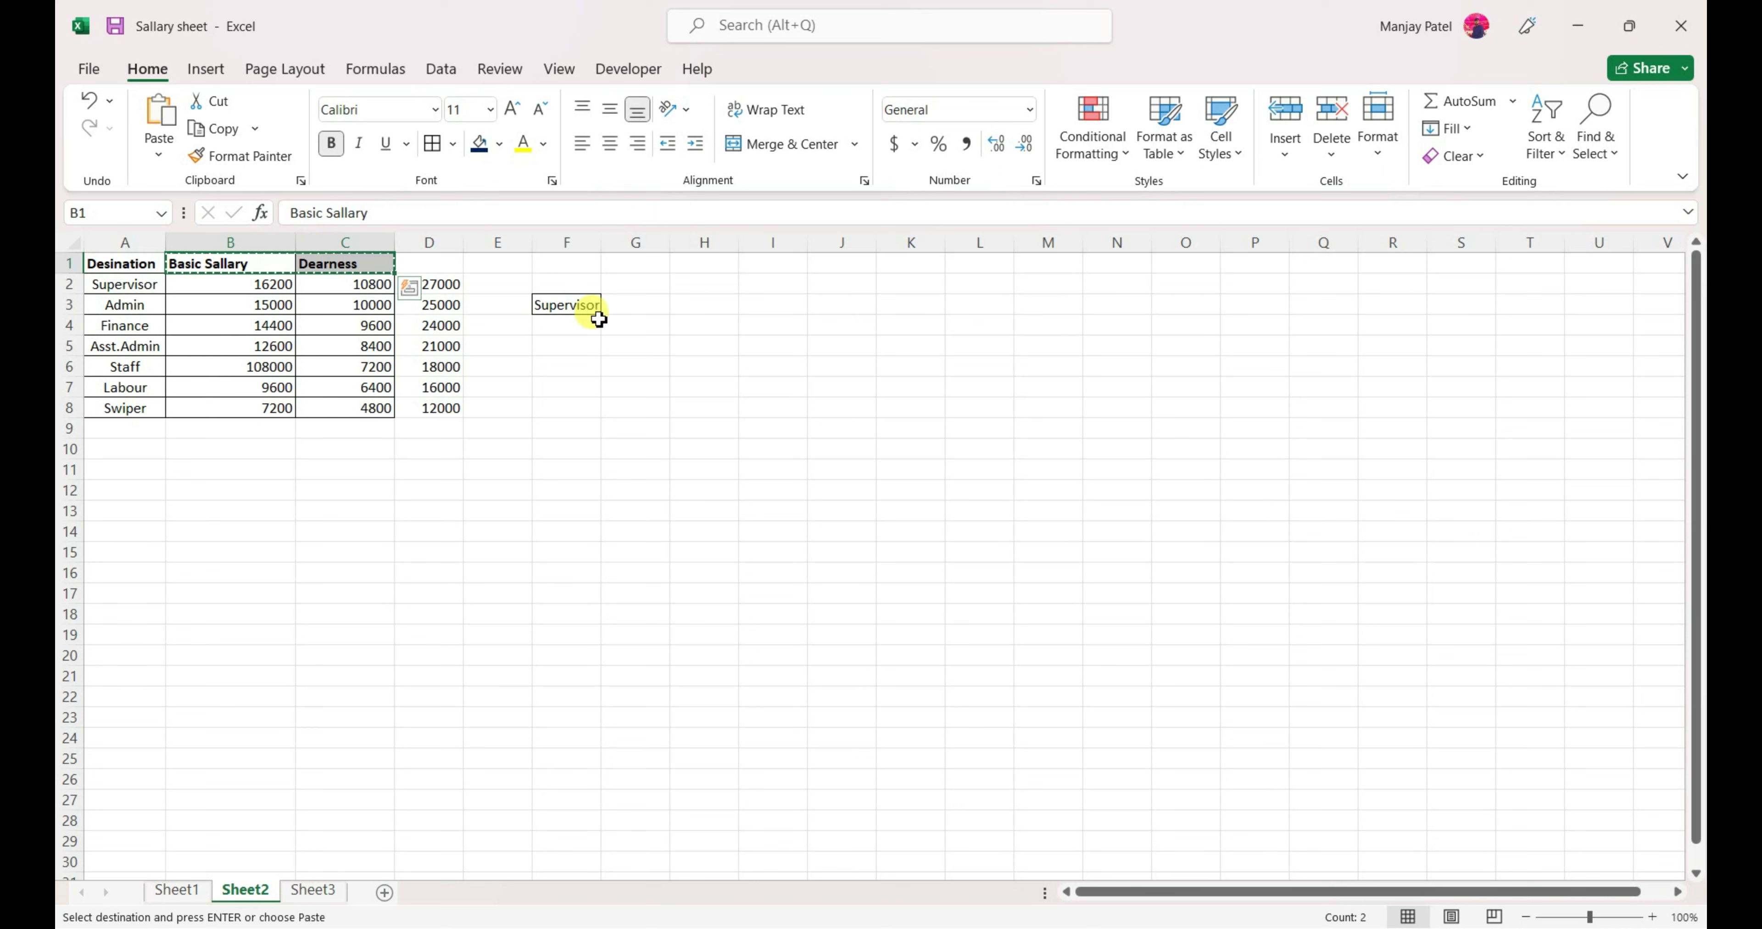
pyautogui.click(636, 286)
pyautogui.hotkey('ctrl', 'v')
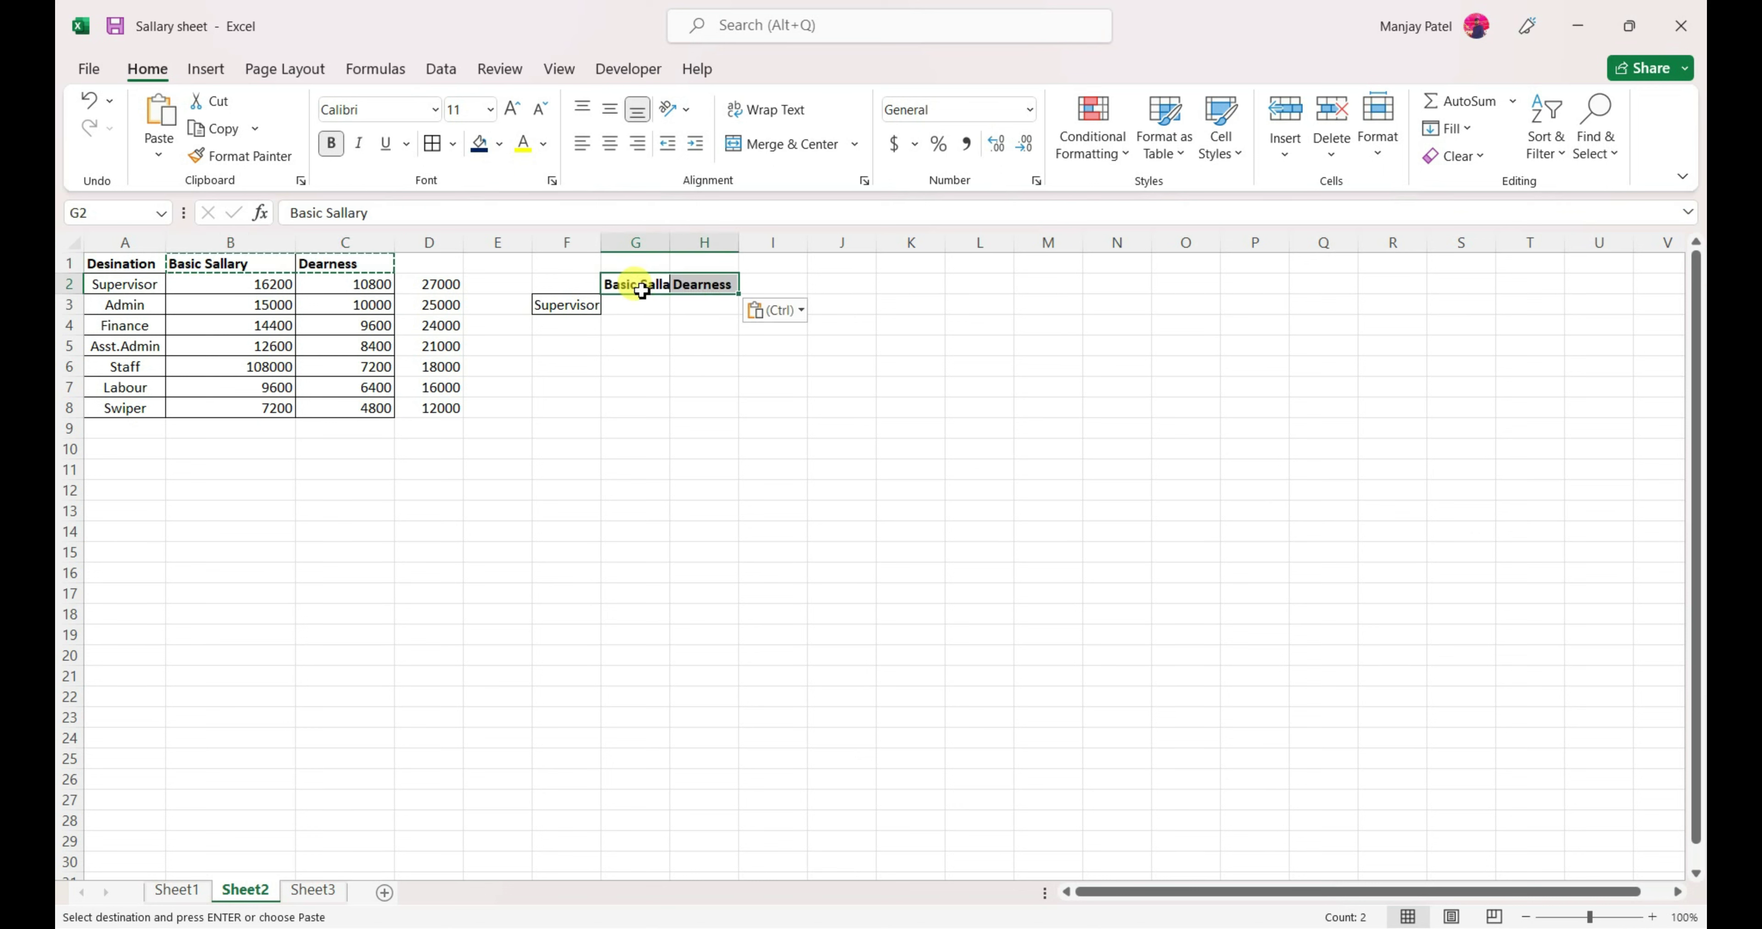
pyautogui.click(642, 307)
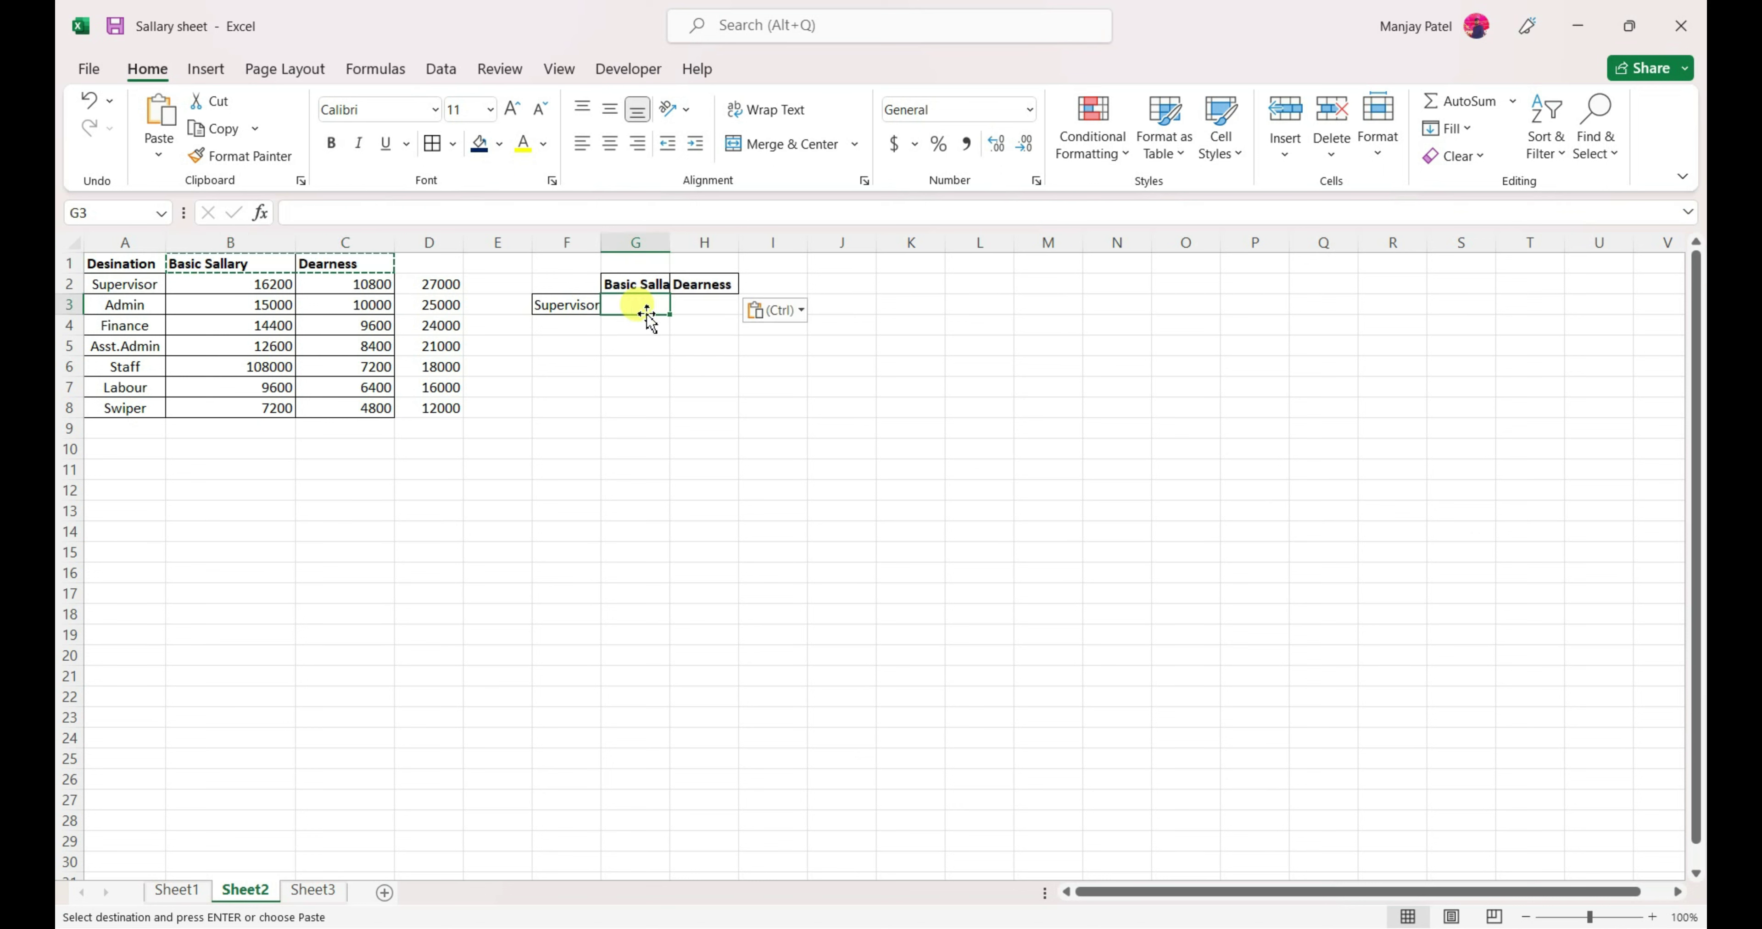
# Step: Enter =D2*60% in G3 to get the 16200 basic share of 27000
pyautogui.write('=')
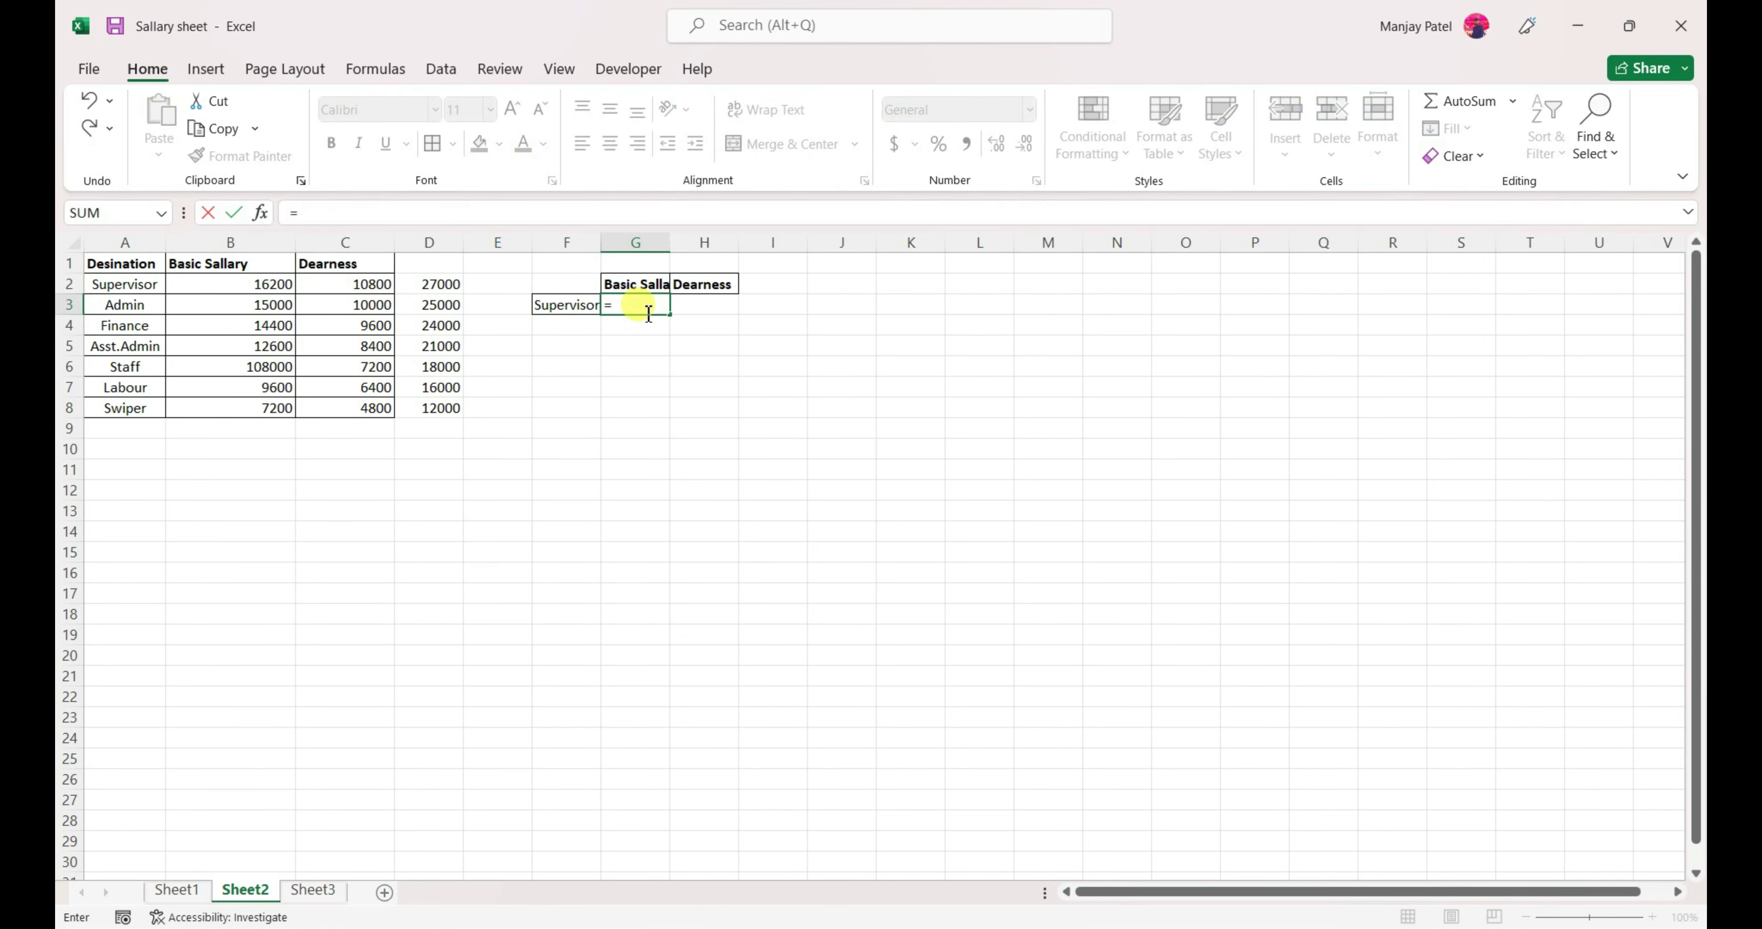
pyautogui.click(421, 285)
pyautogui.write('*60%')
pyautogui.press('Return')
pyautogui.press('Down')
pyautogui.press('Up')
pyautogui.press('Up')
pyautogui.press('Right')
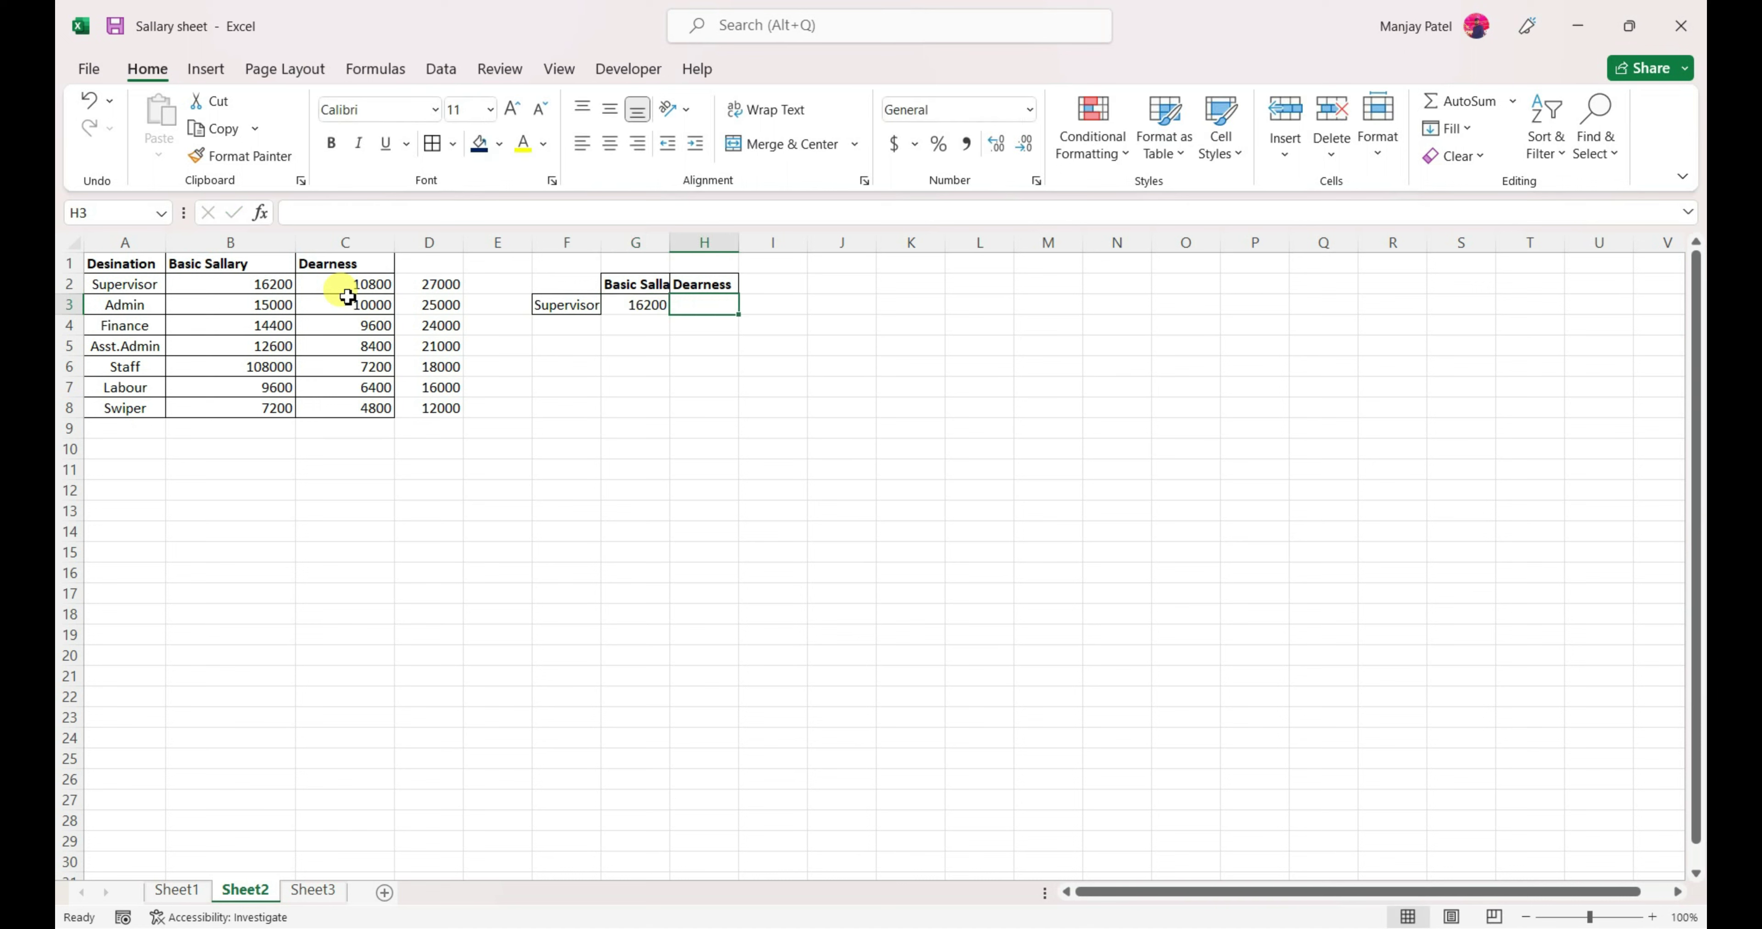
# Step: Enter =D2*40% in H3 for 10800 dearness and autofit column G
pyautogui.write('=')
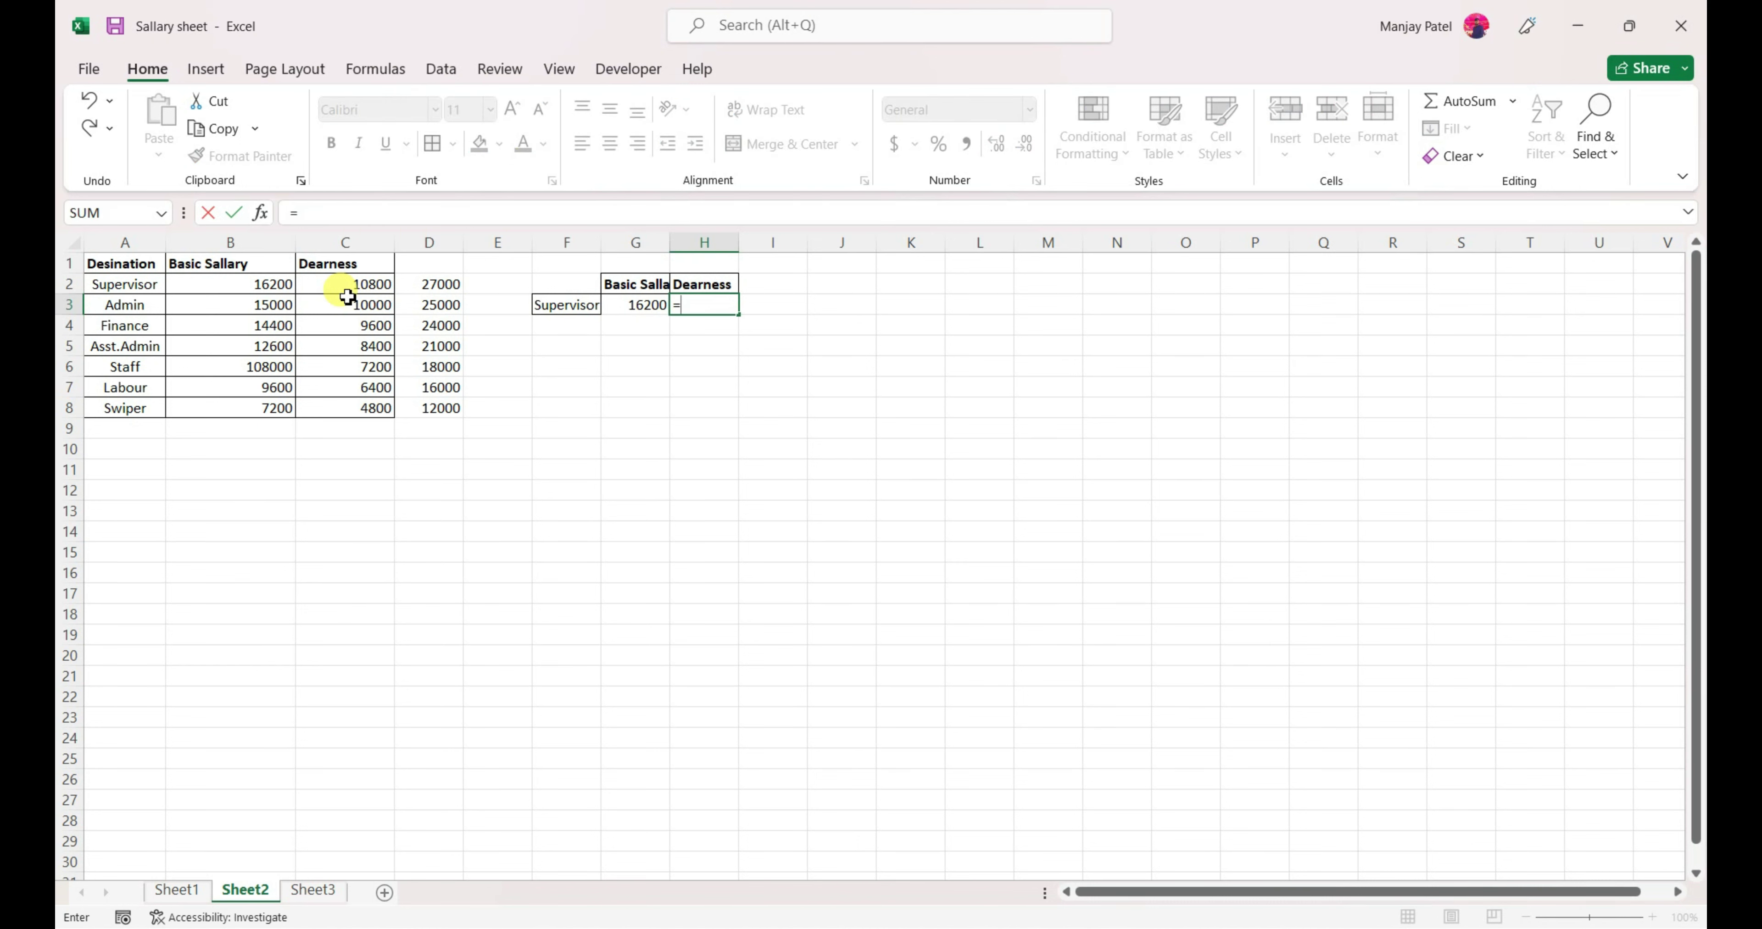
pyautogui.click(429, 284)
pyautogui.write('*')
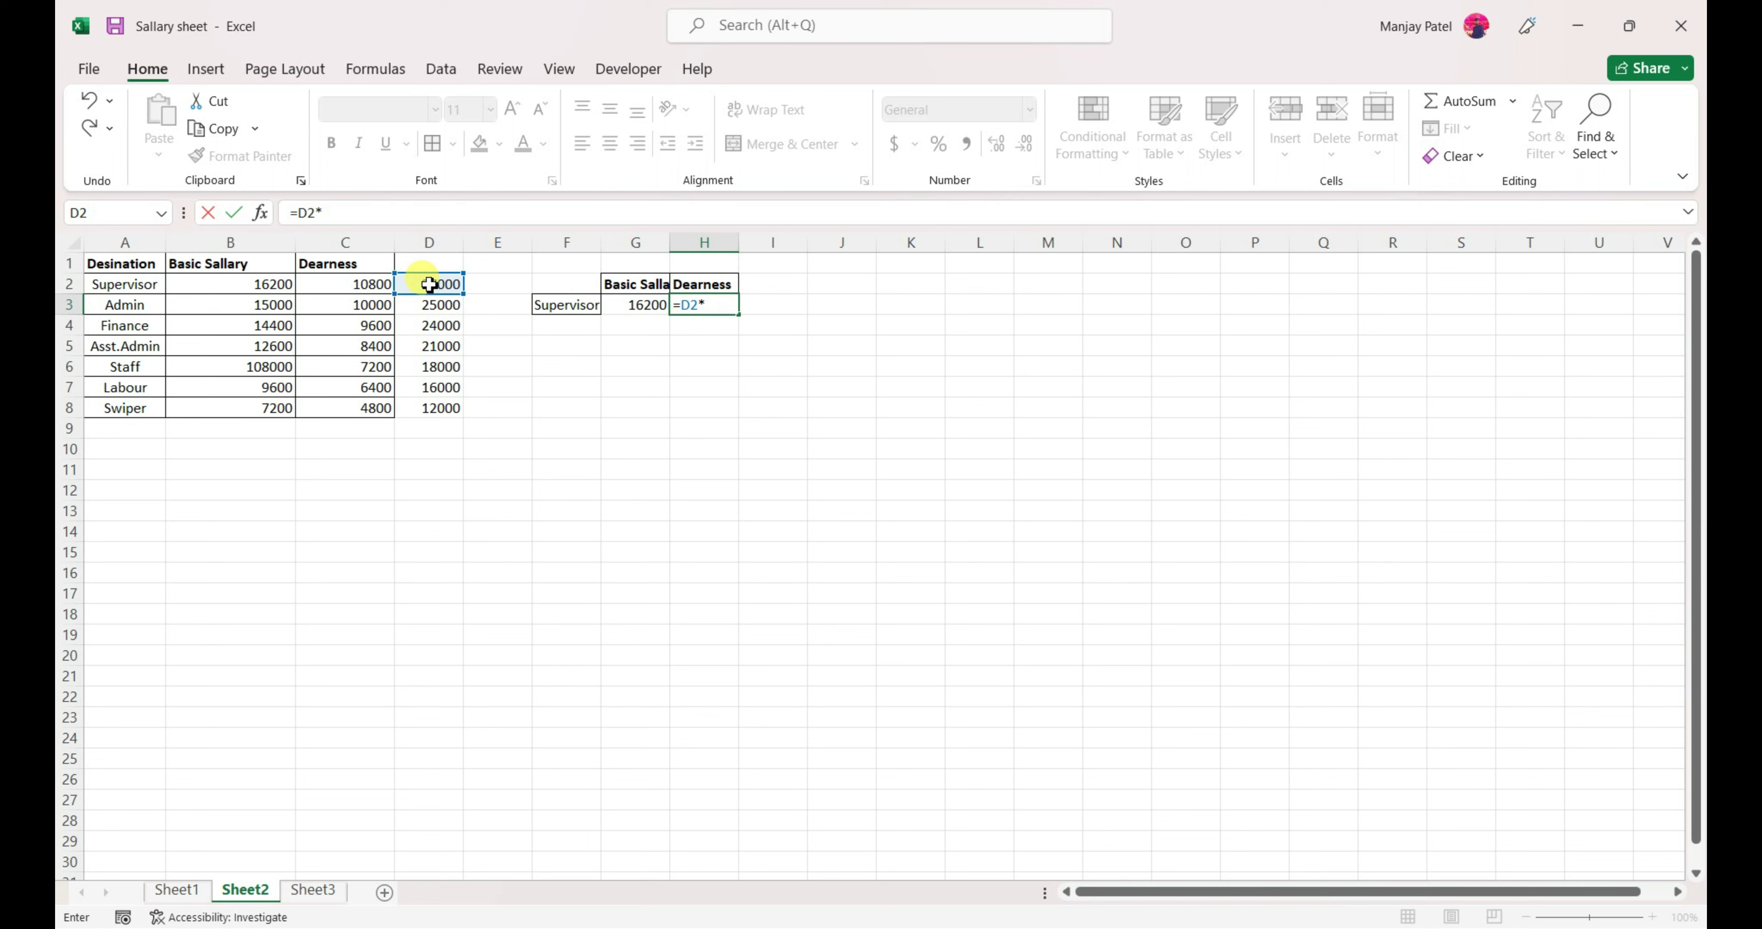
pyautogui.write('40%')
pyautogui.press('Return')
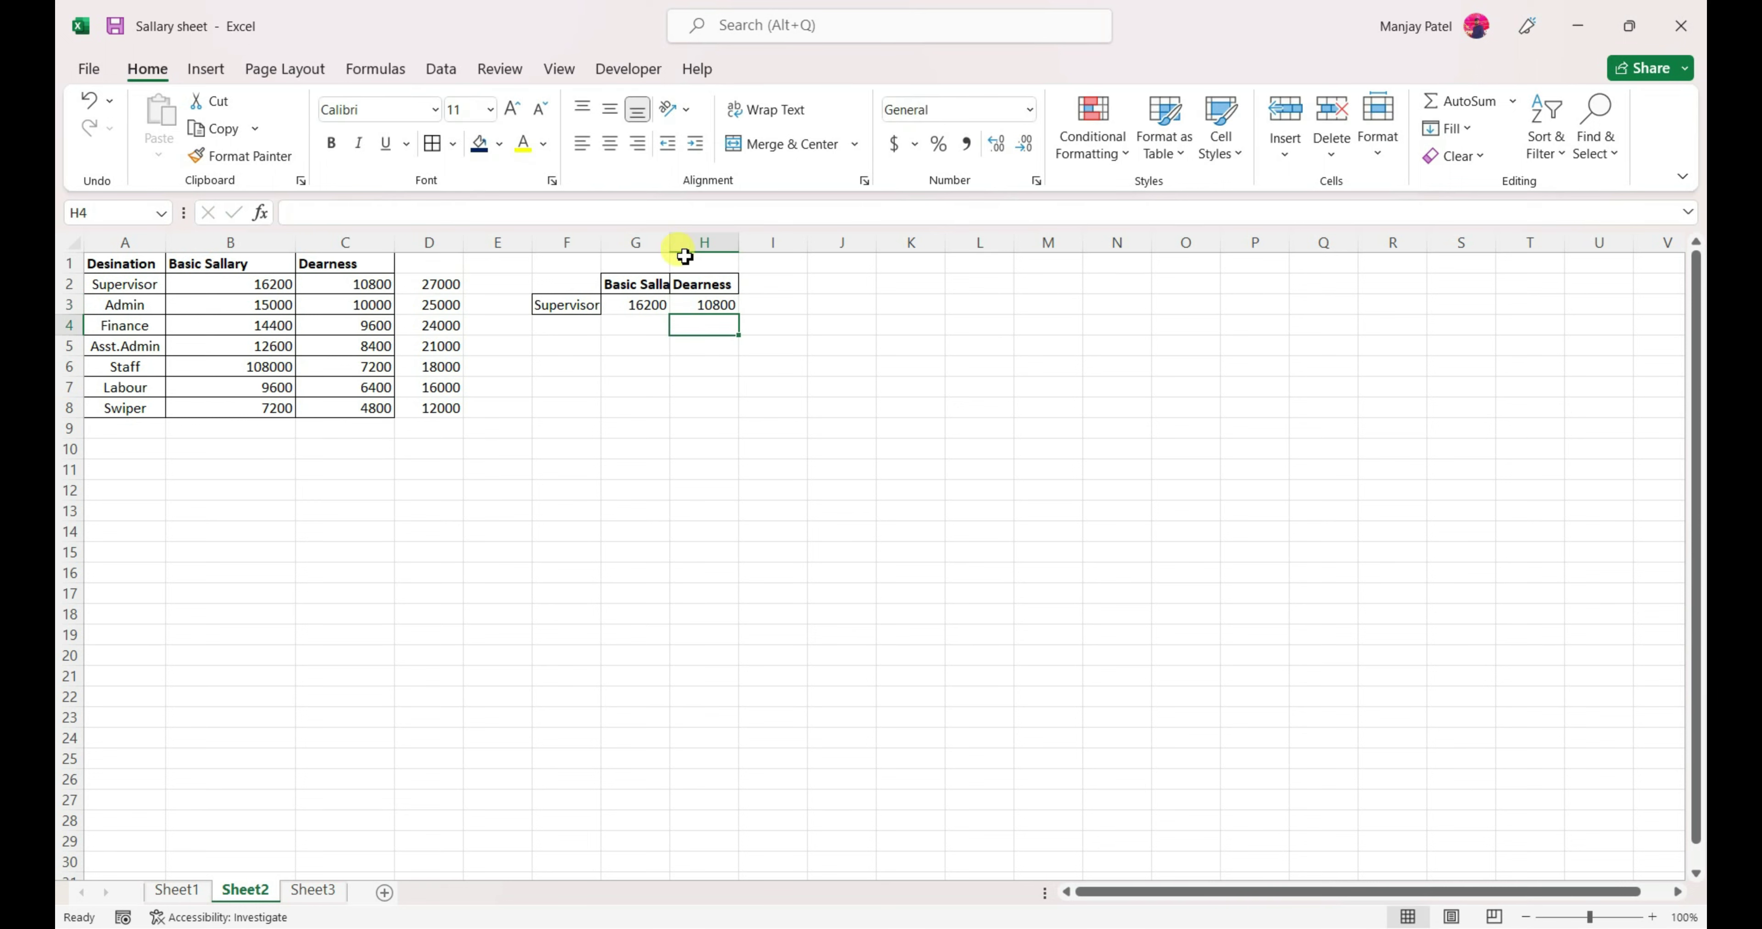
pyautogui.doubleClick(669, 243)
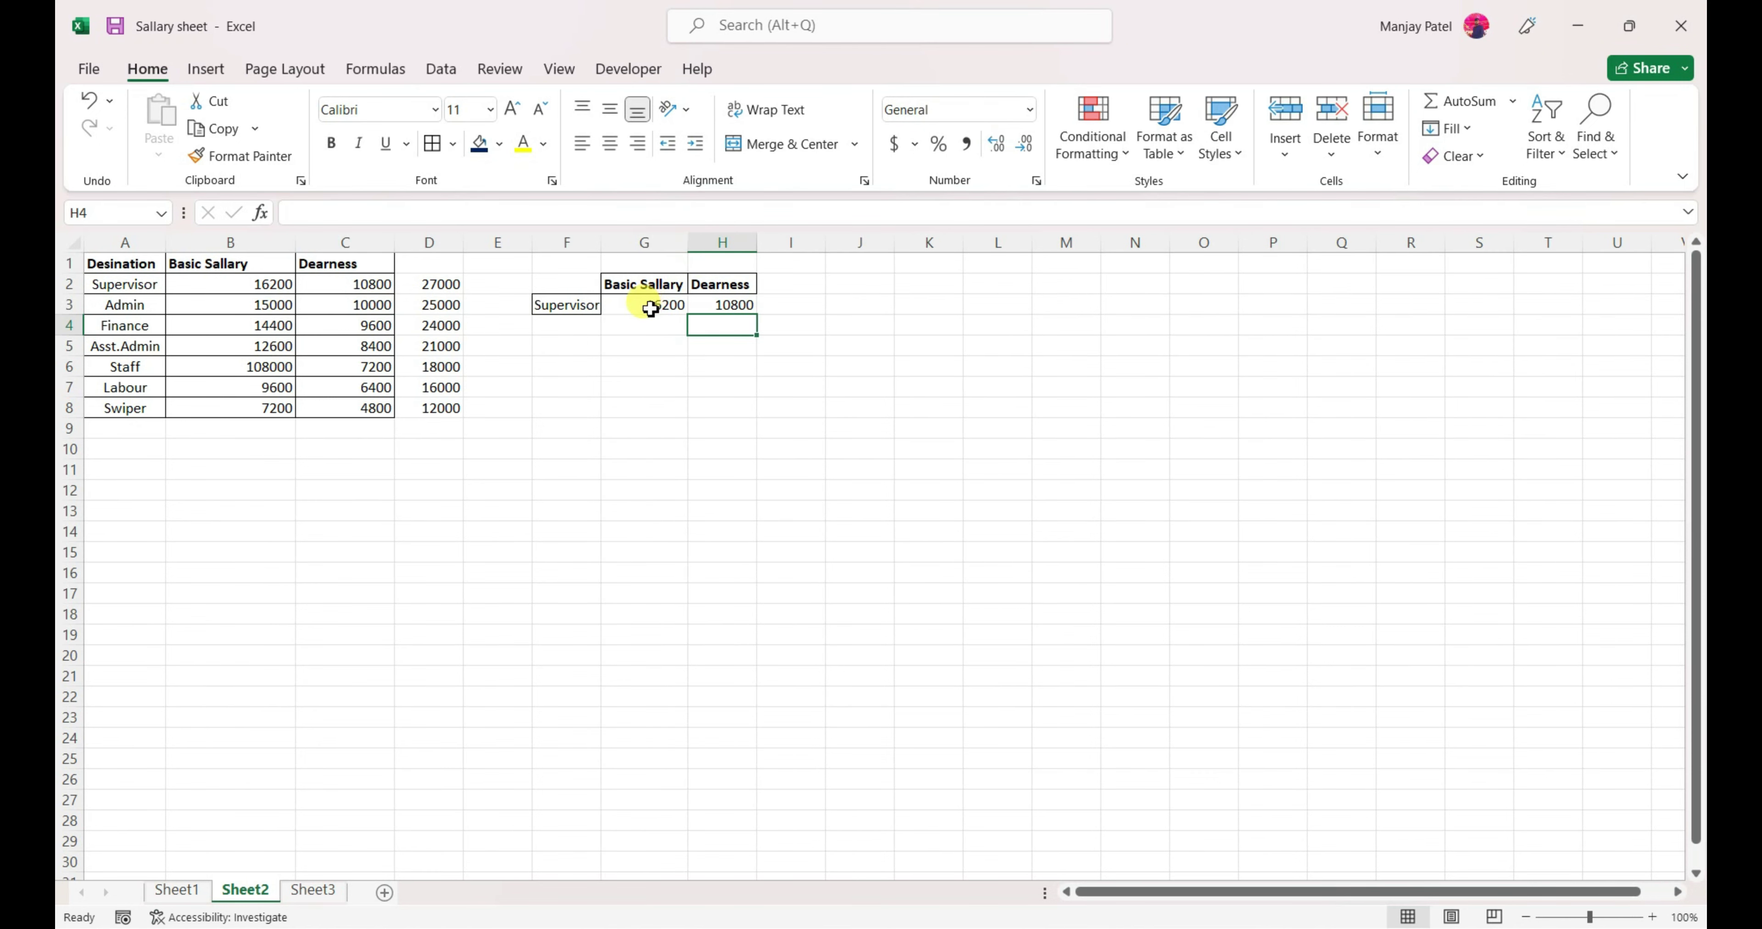
pyautogui.moveTo(650, 309); pyautogui.dragTo(751, 303)
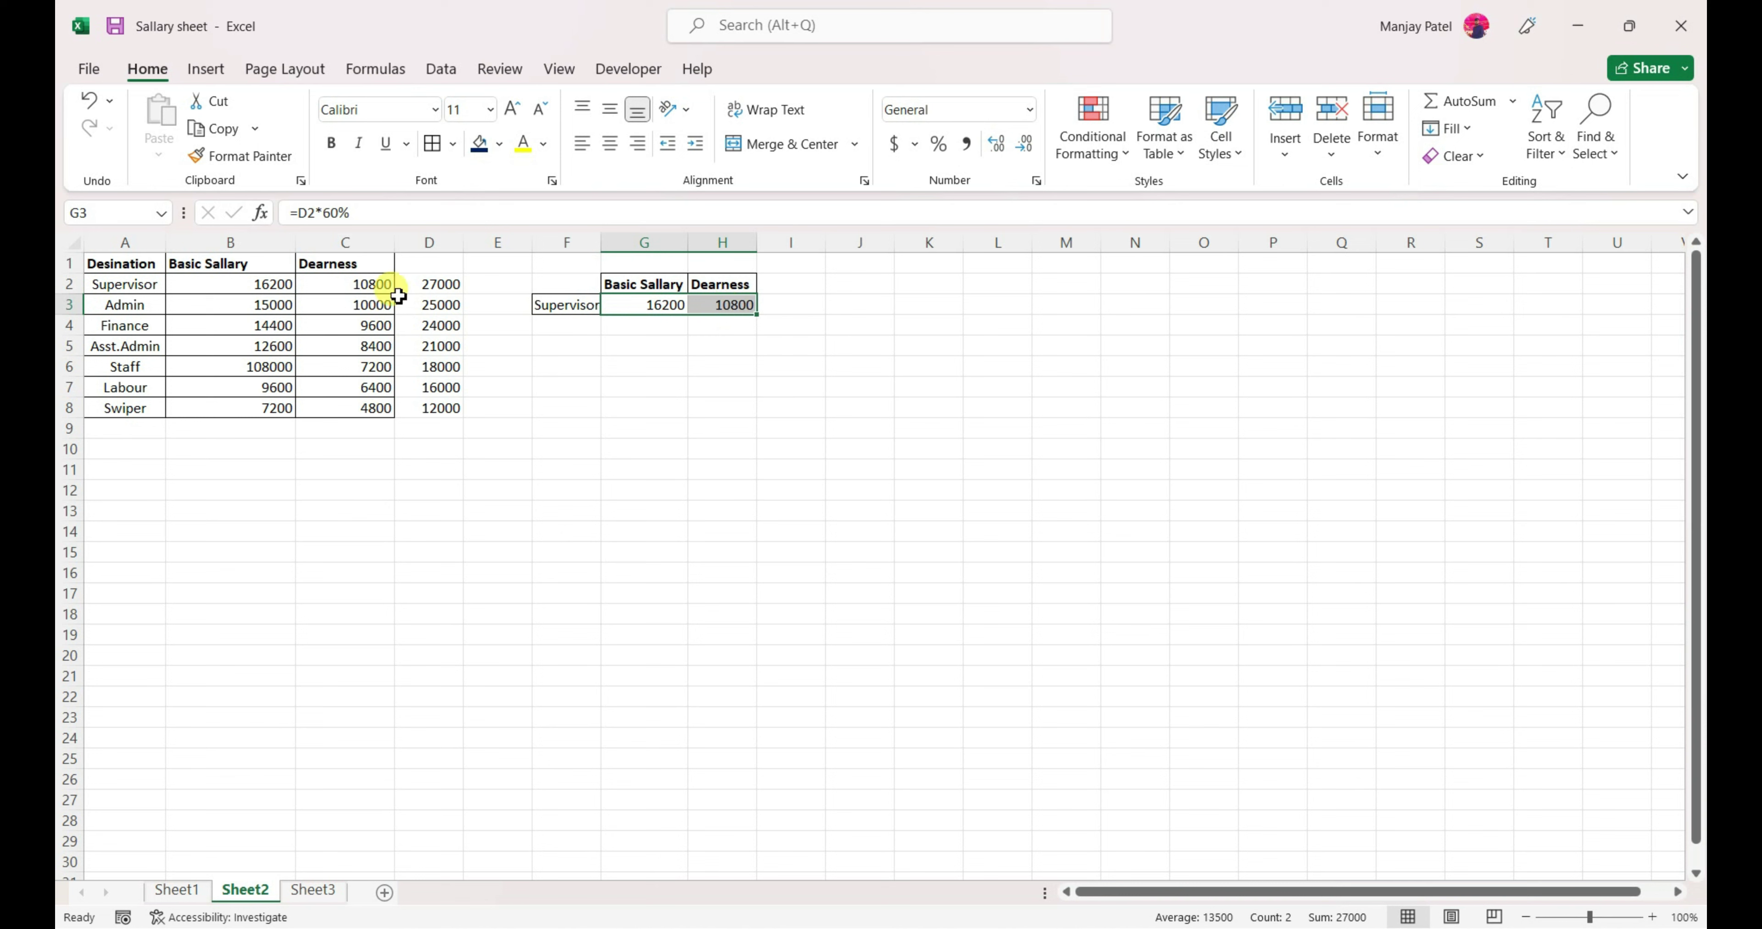
# Step: Clear the trial area F2:I6 and set it to No Border
pyautogui.click(545, 281)
pyautogui.moveTo(545, 282); pyautogui.dragTo(798, 365)
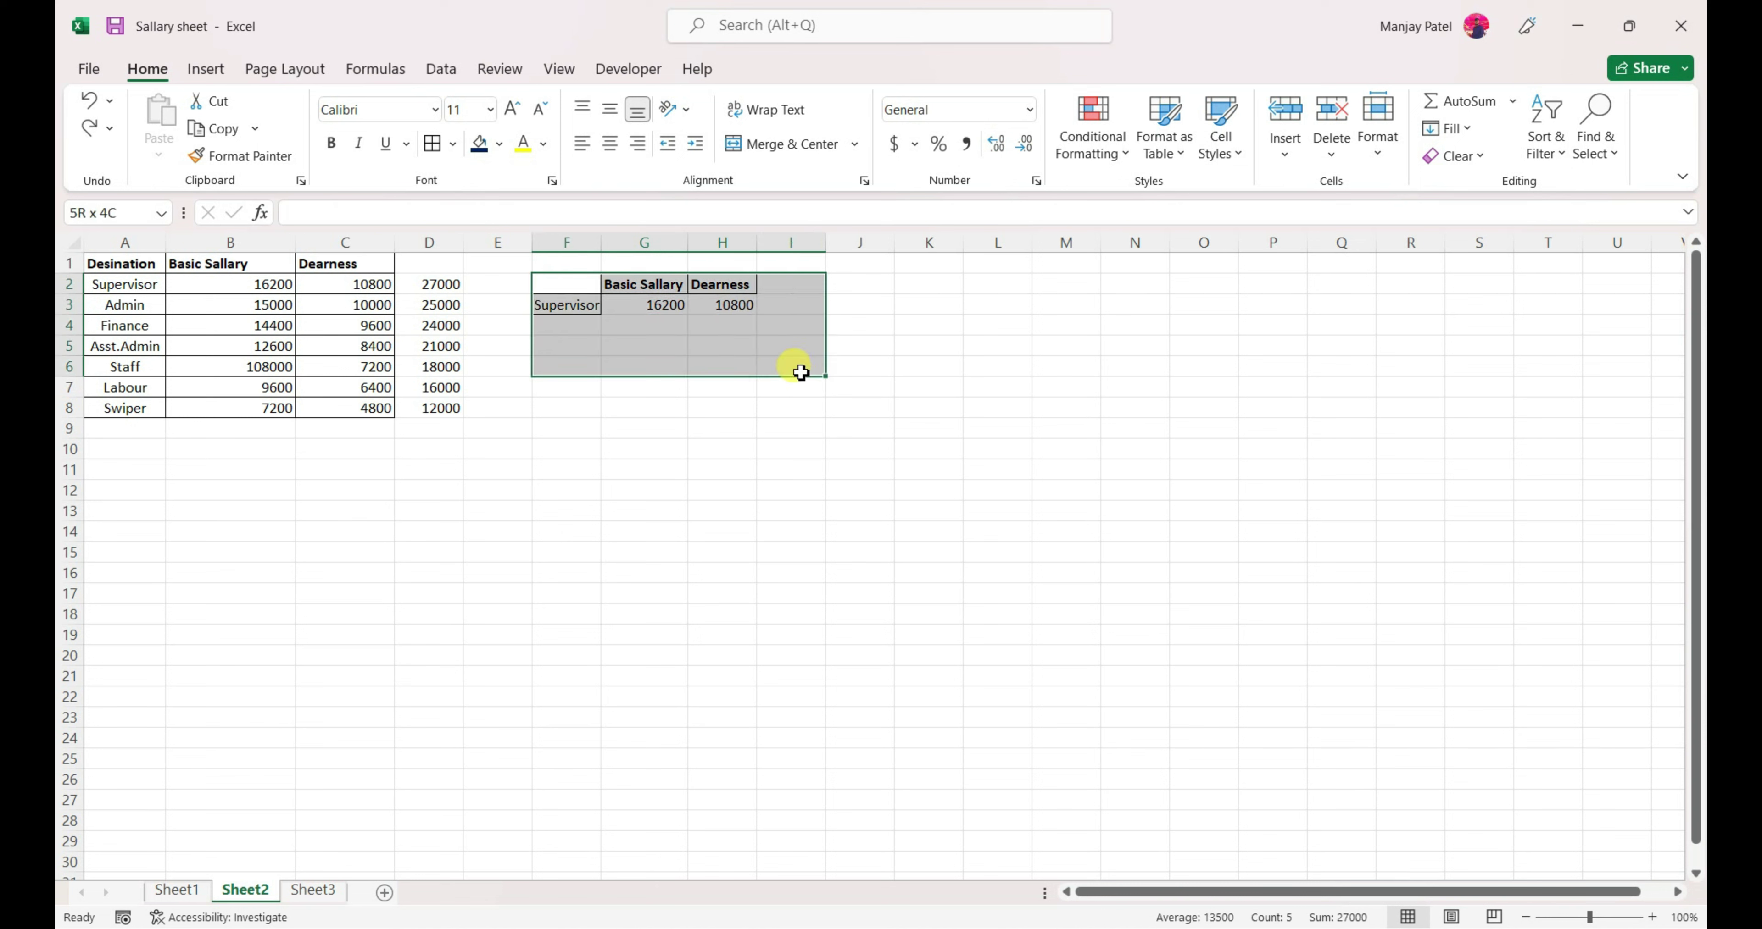
pyautogui.press('Delete')
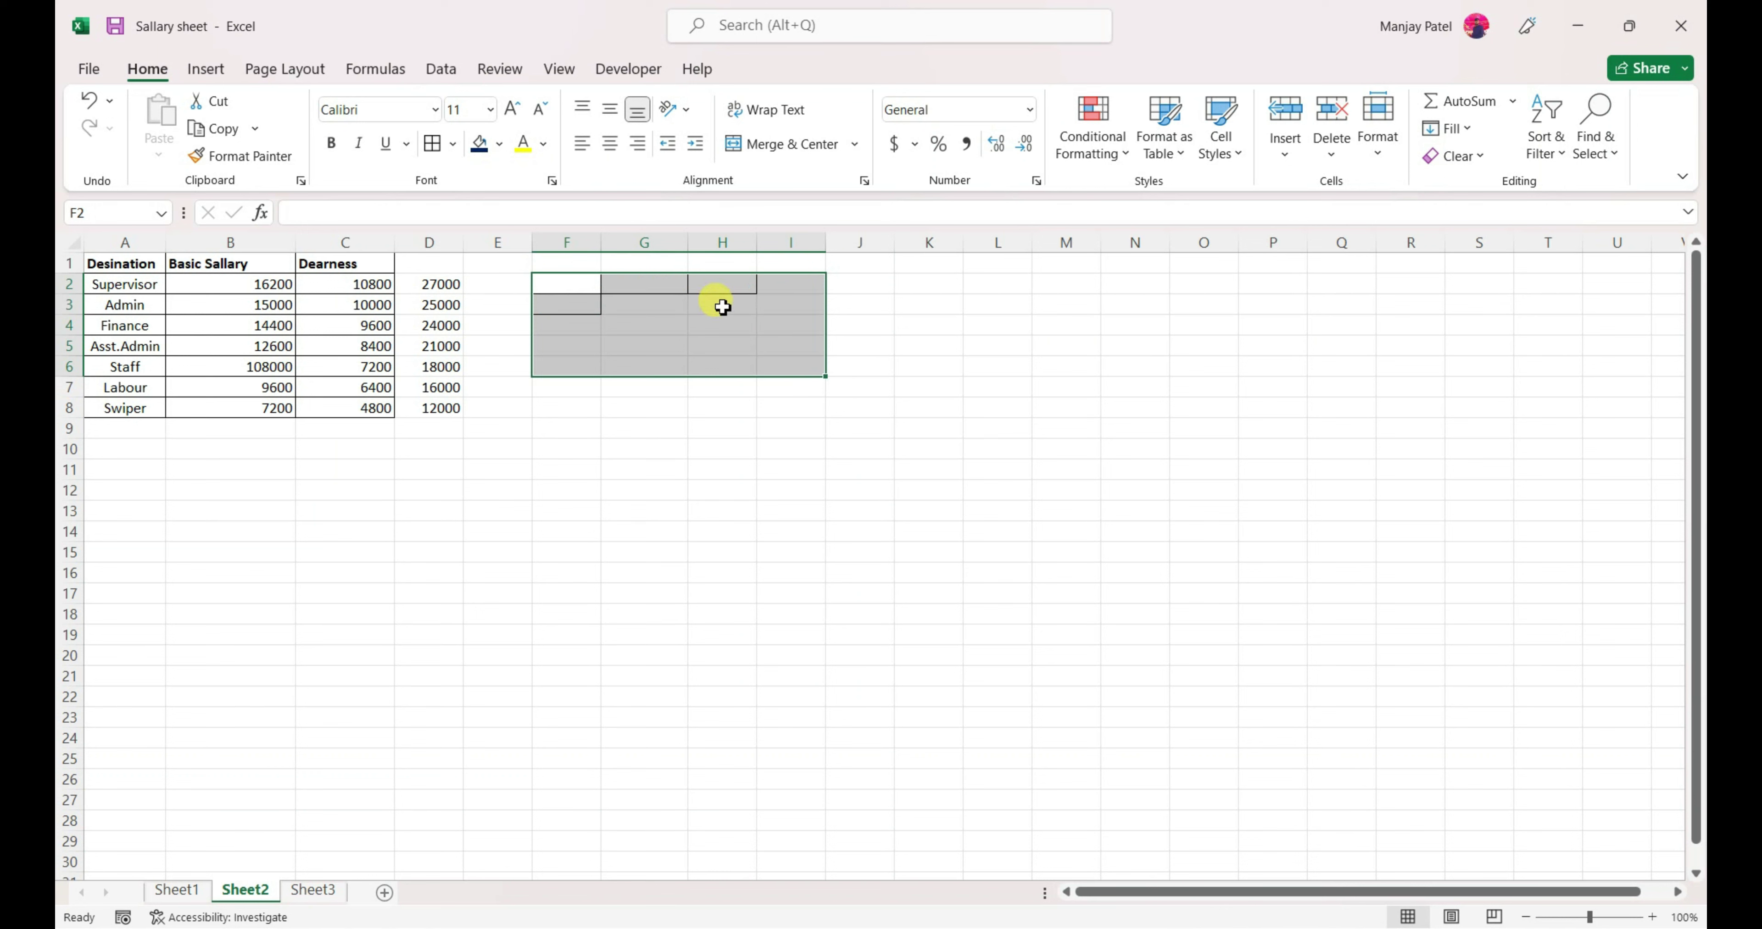
pyautogui.click(452, 145)
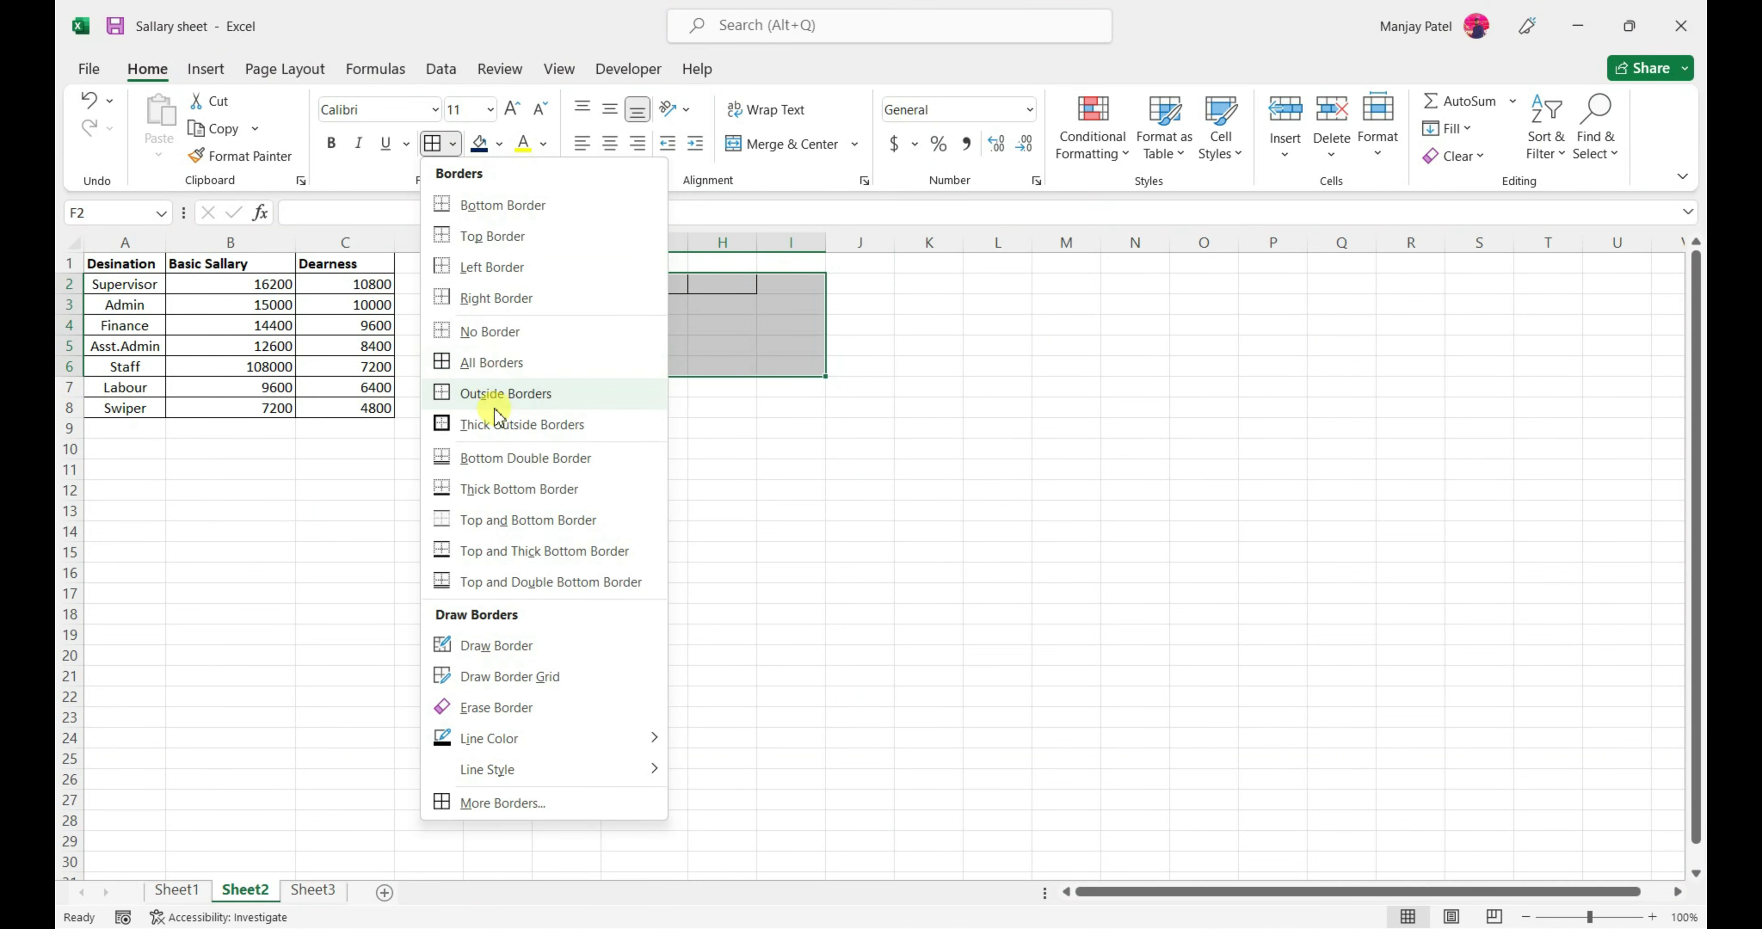
pyautogui.click(495, 338)
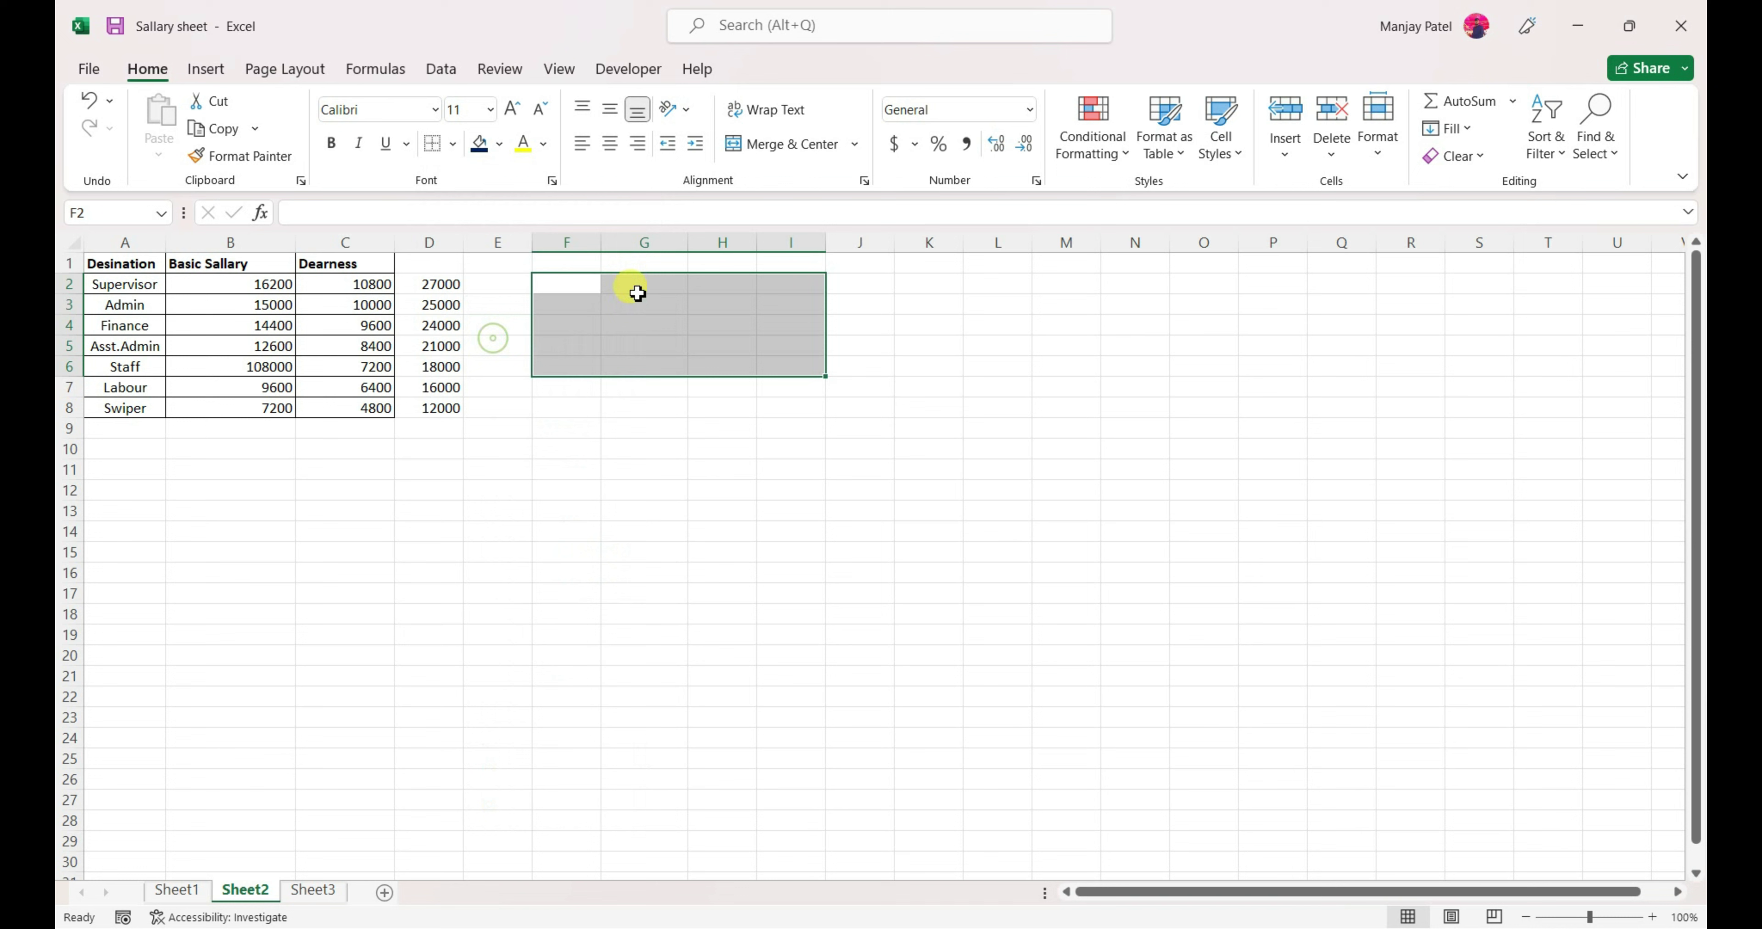
pyautogui.click(758, 525)
pyautogui.moveTo(108, 283); pyautogui.dragTo(357, 413)
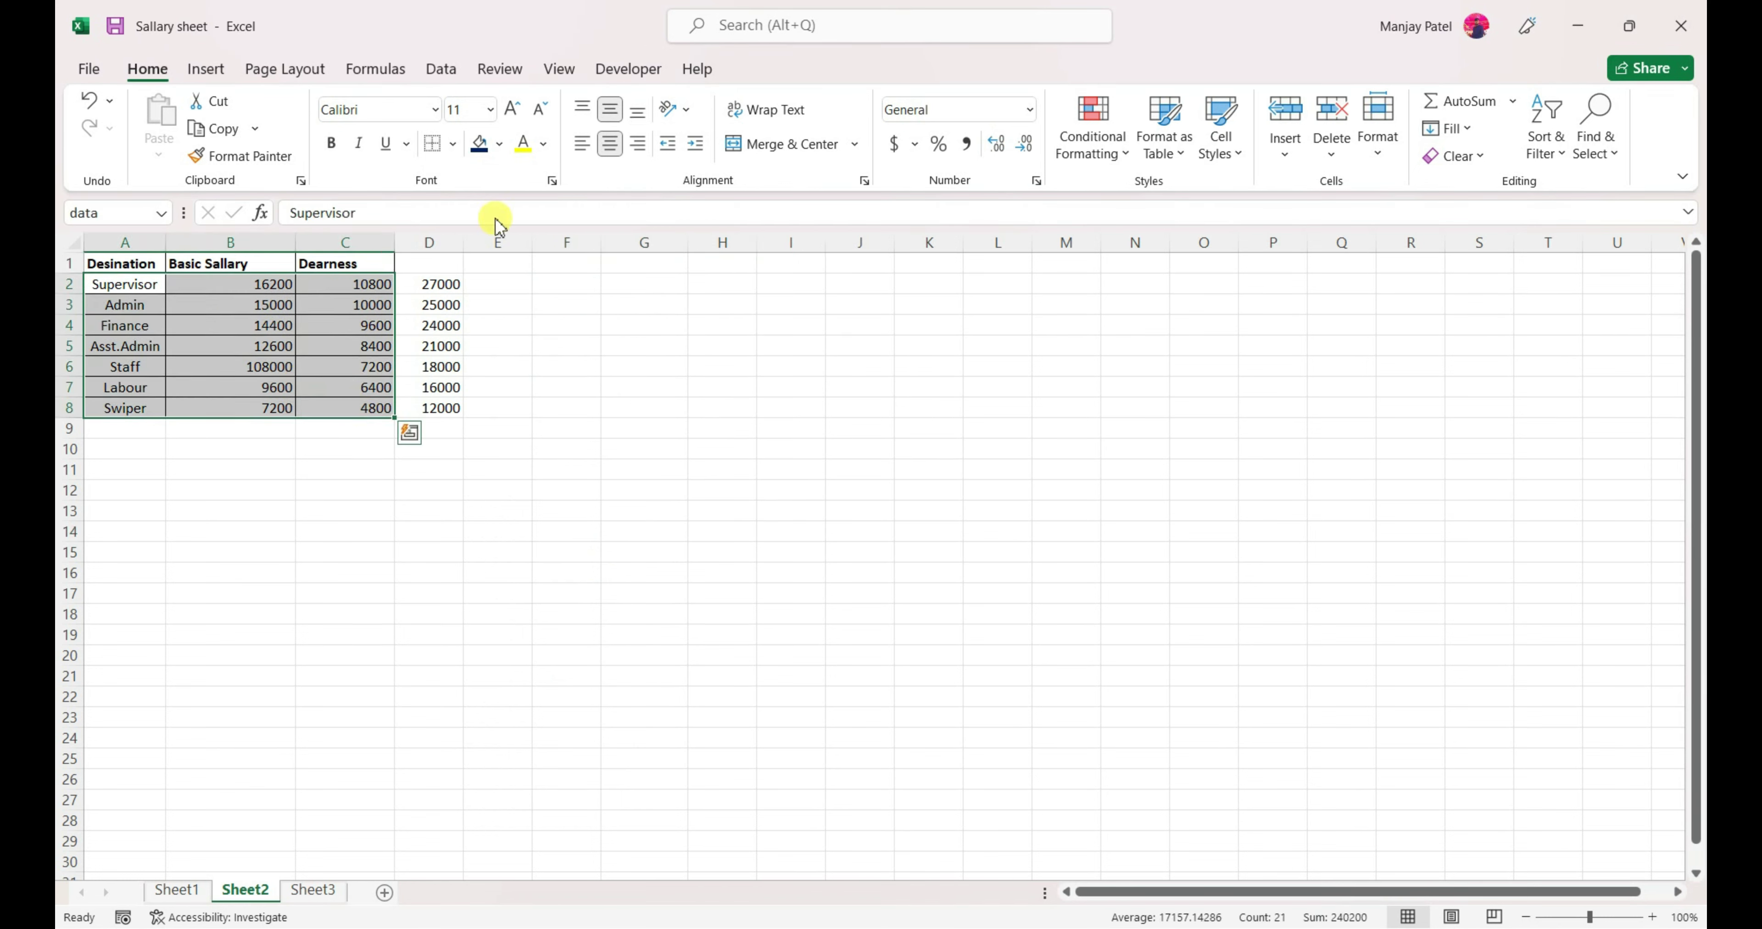
# Step: Define the name 'table' for range A2:C8 through Formulas > Define Name
pyautogui.click(383, 69)
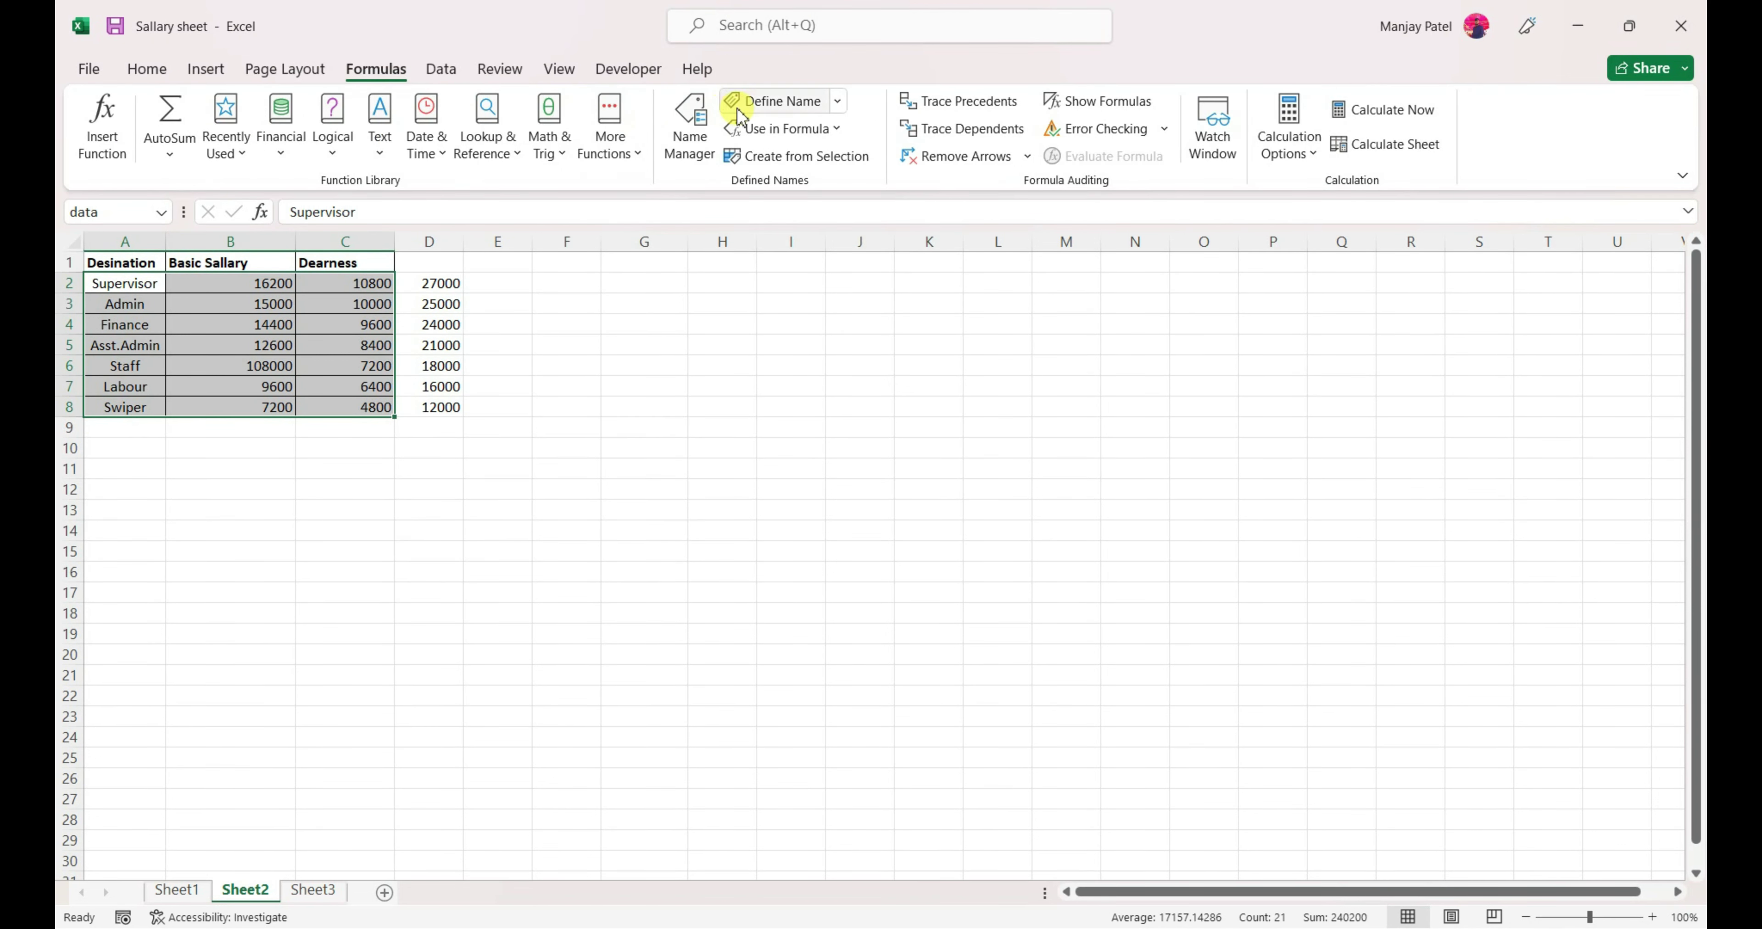
pyautogui.click(755, 109)
pyautogui.write('D')
pyautogui.press('BackSpace')
pyautogui.write('table')
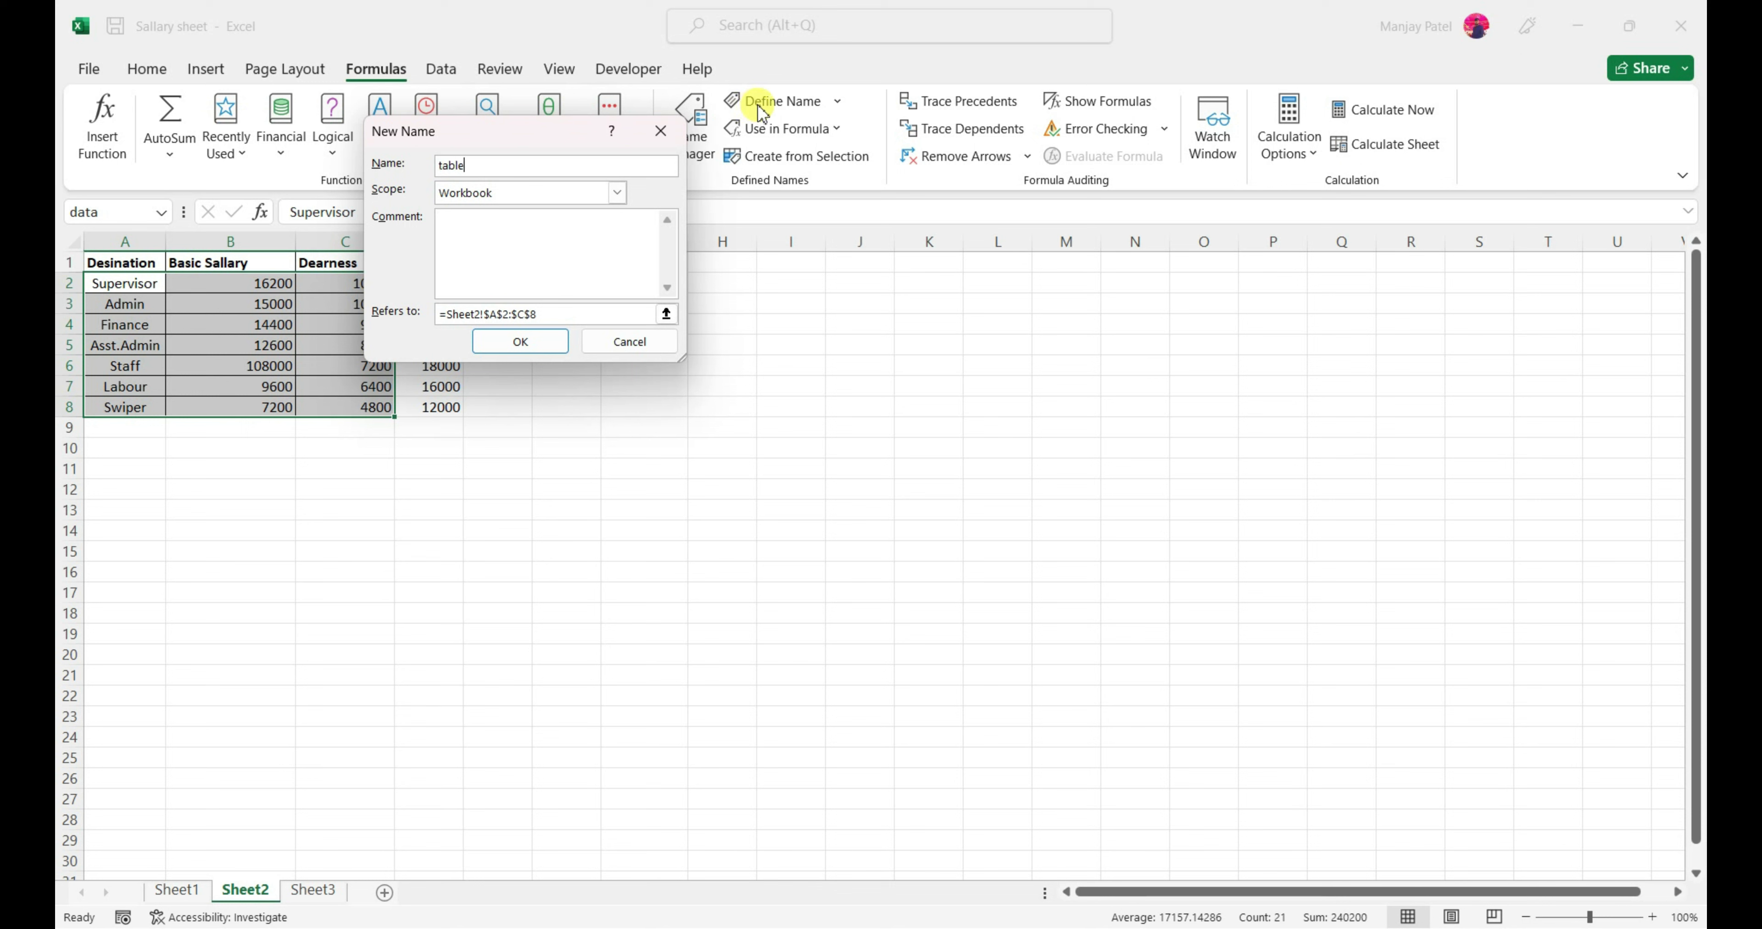
pyautogui.click(526, 347)
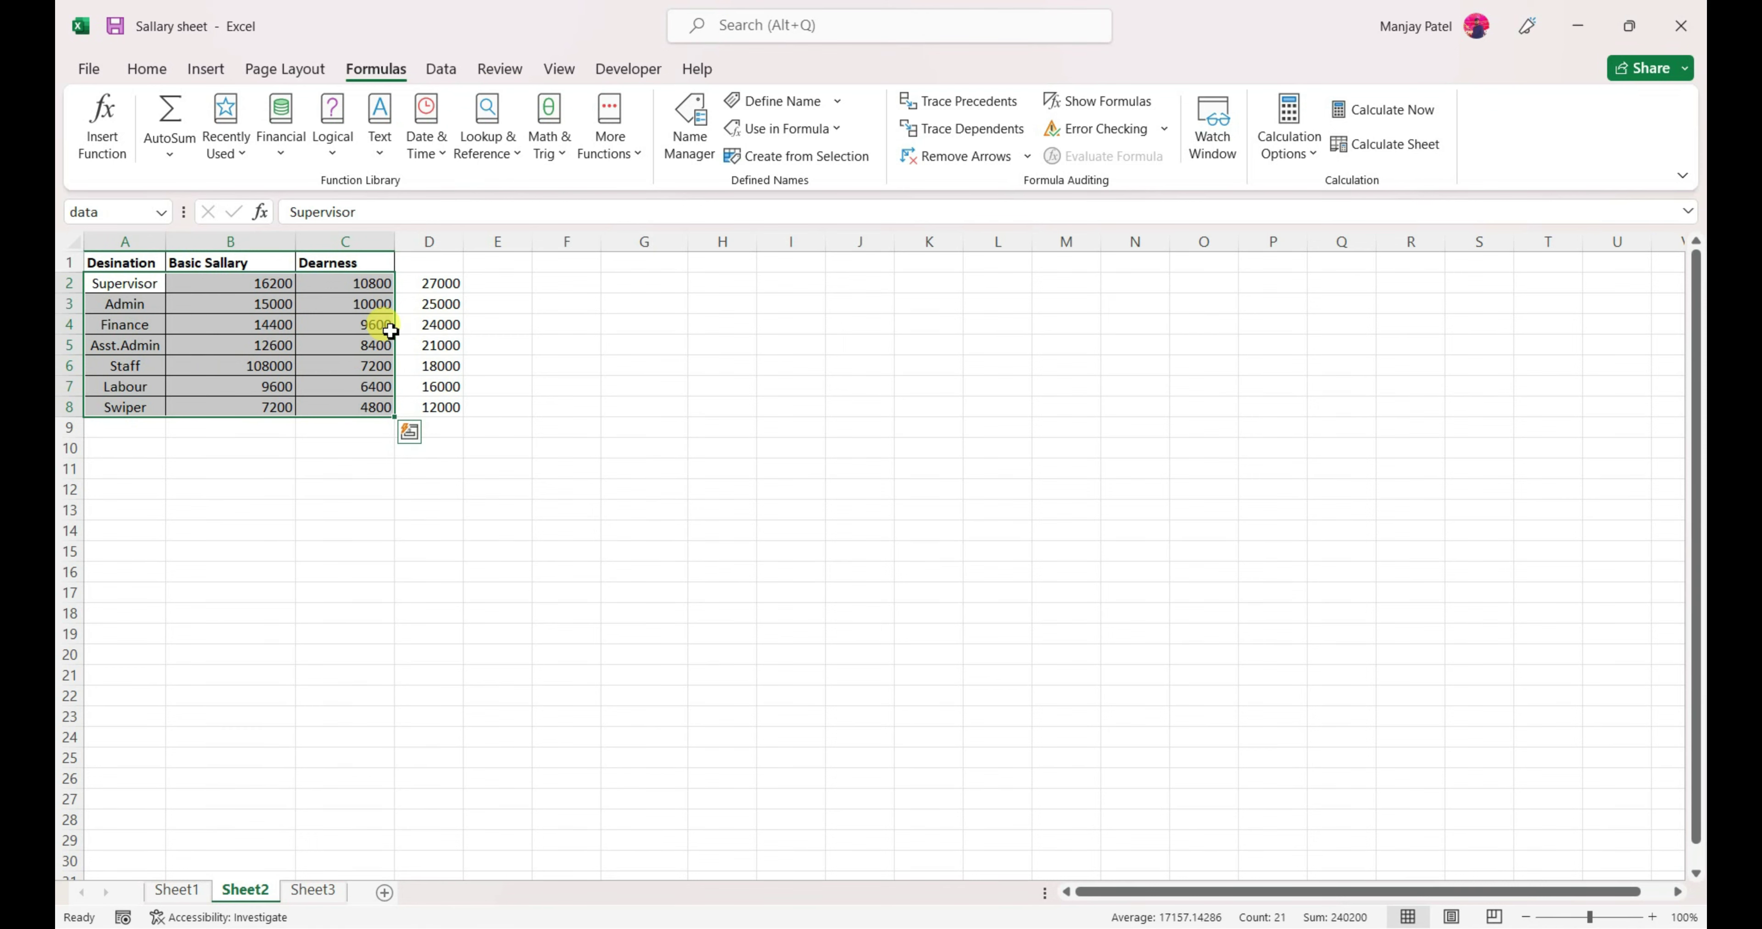
pyautogui.hotkey('shift', 'Tab')
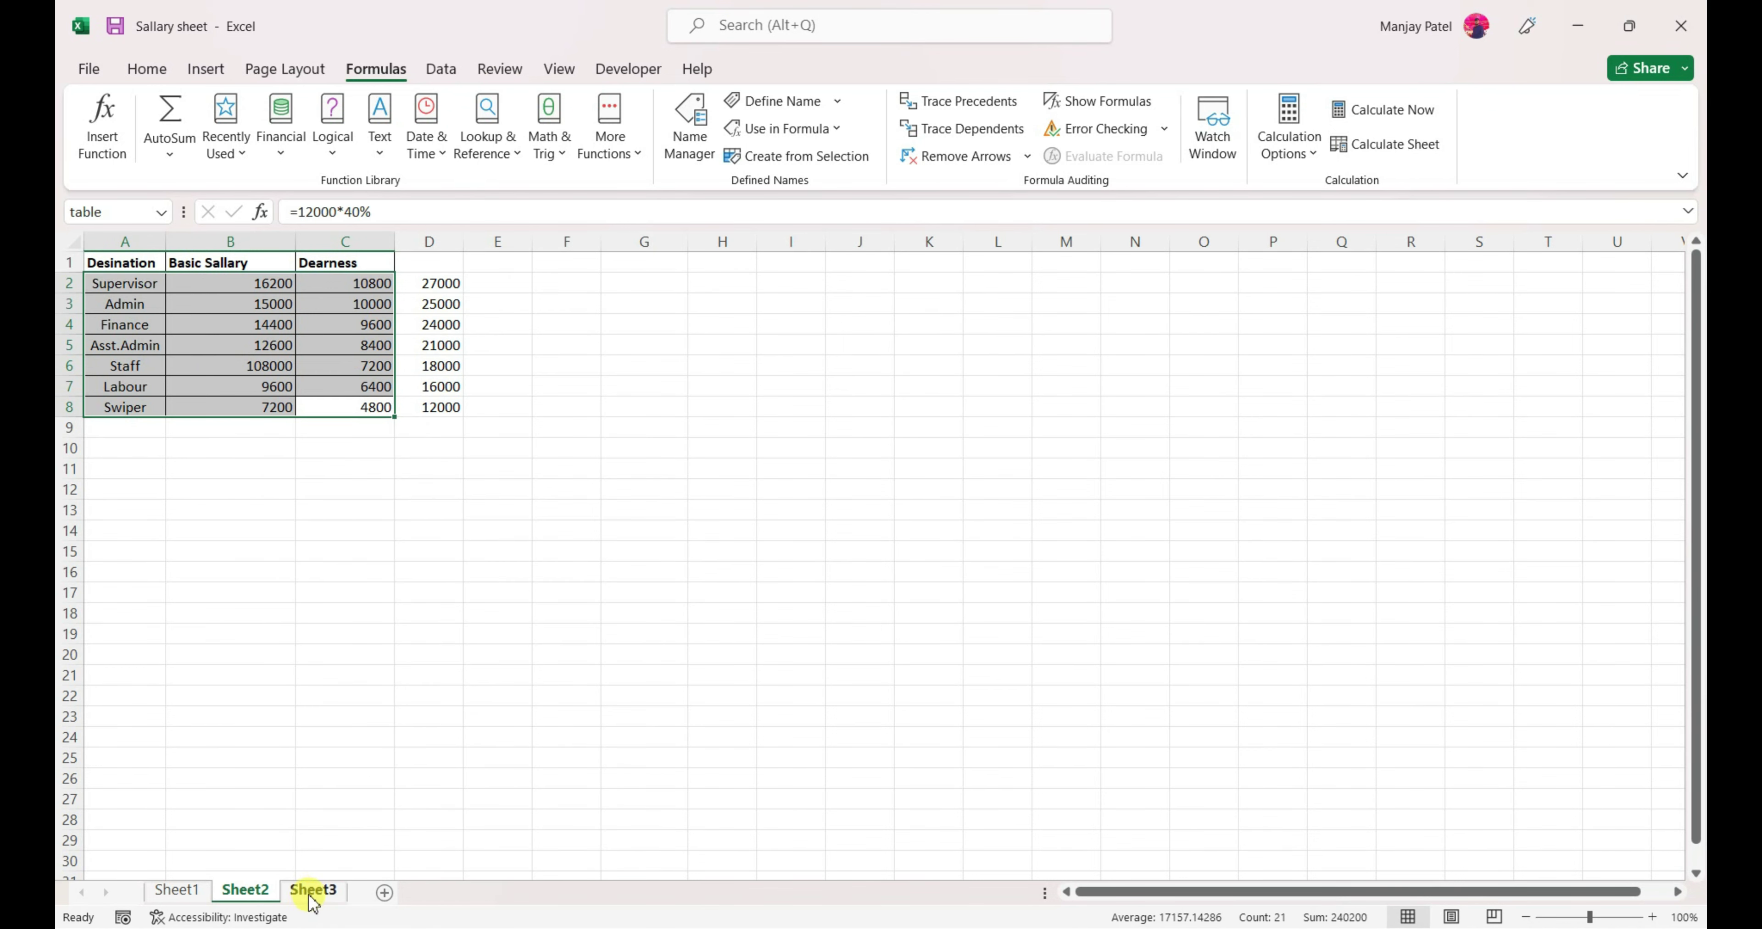
# Step: On Sheet3, enter =VLOOKUP(C3,table,2,0) in E3, returning 16200 for the Supervisor
pyautogui.click(314, 890)
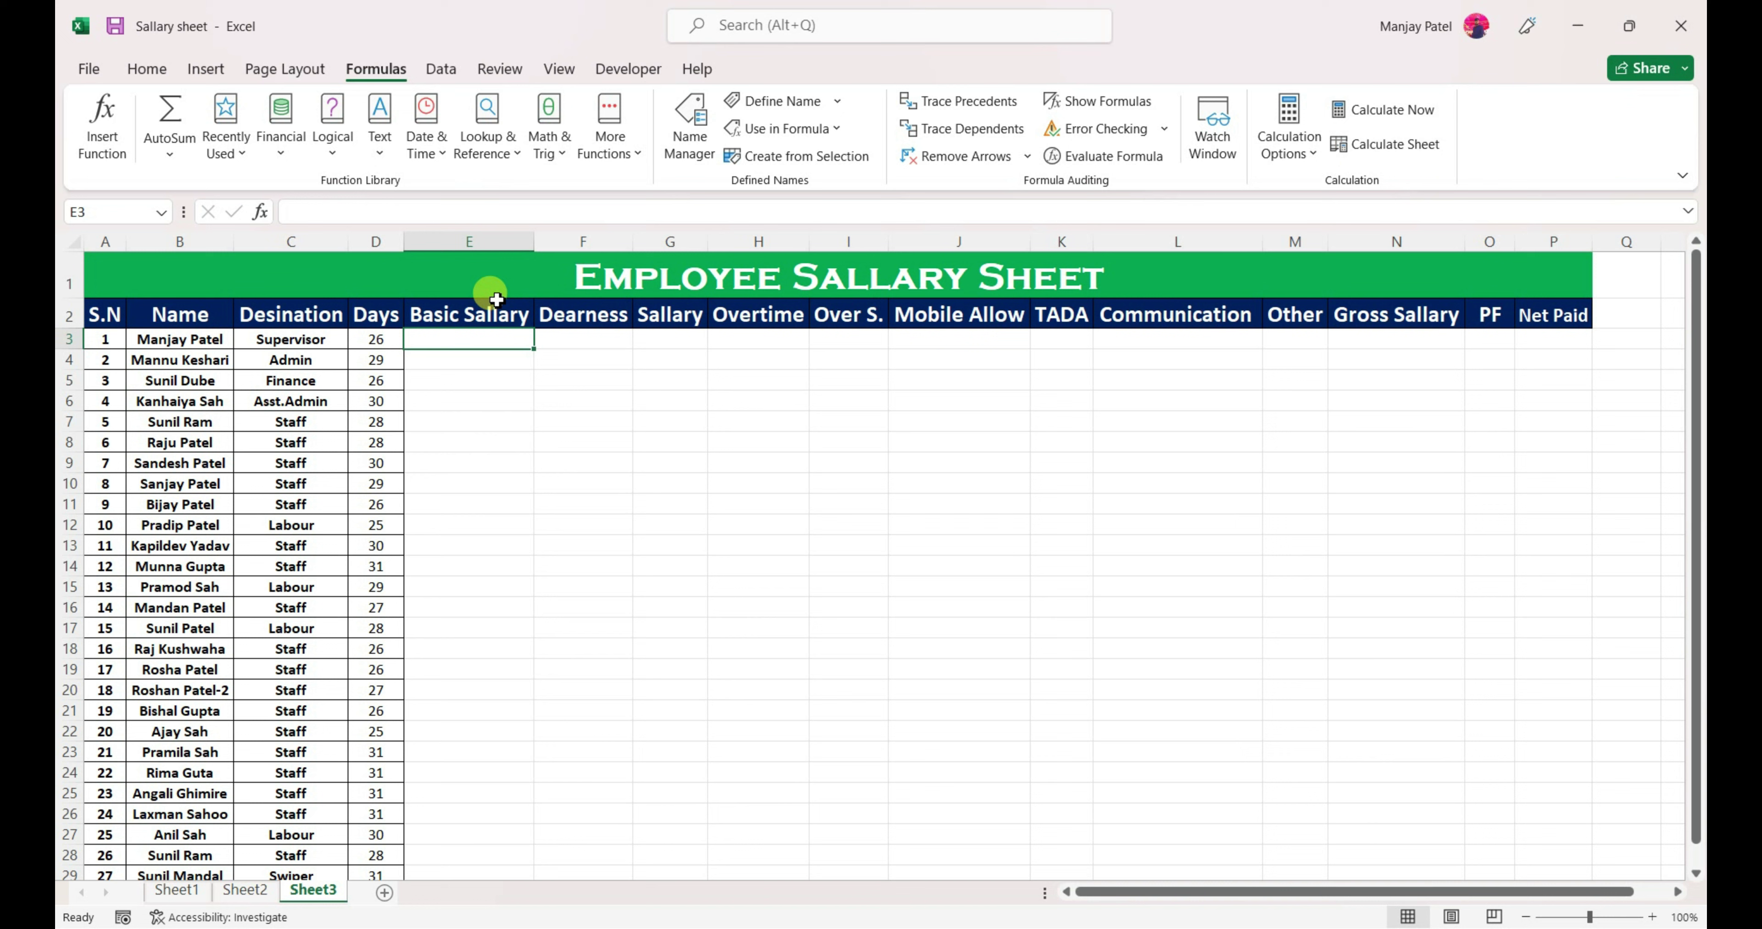
pyautogui.write('=v;')
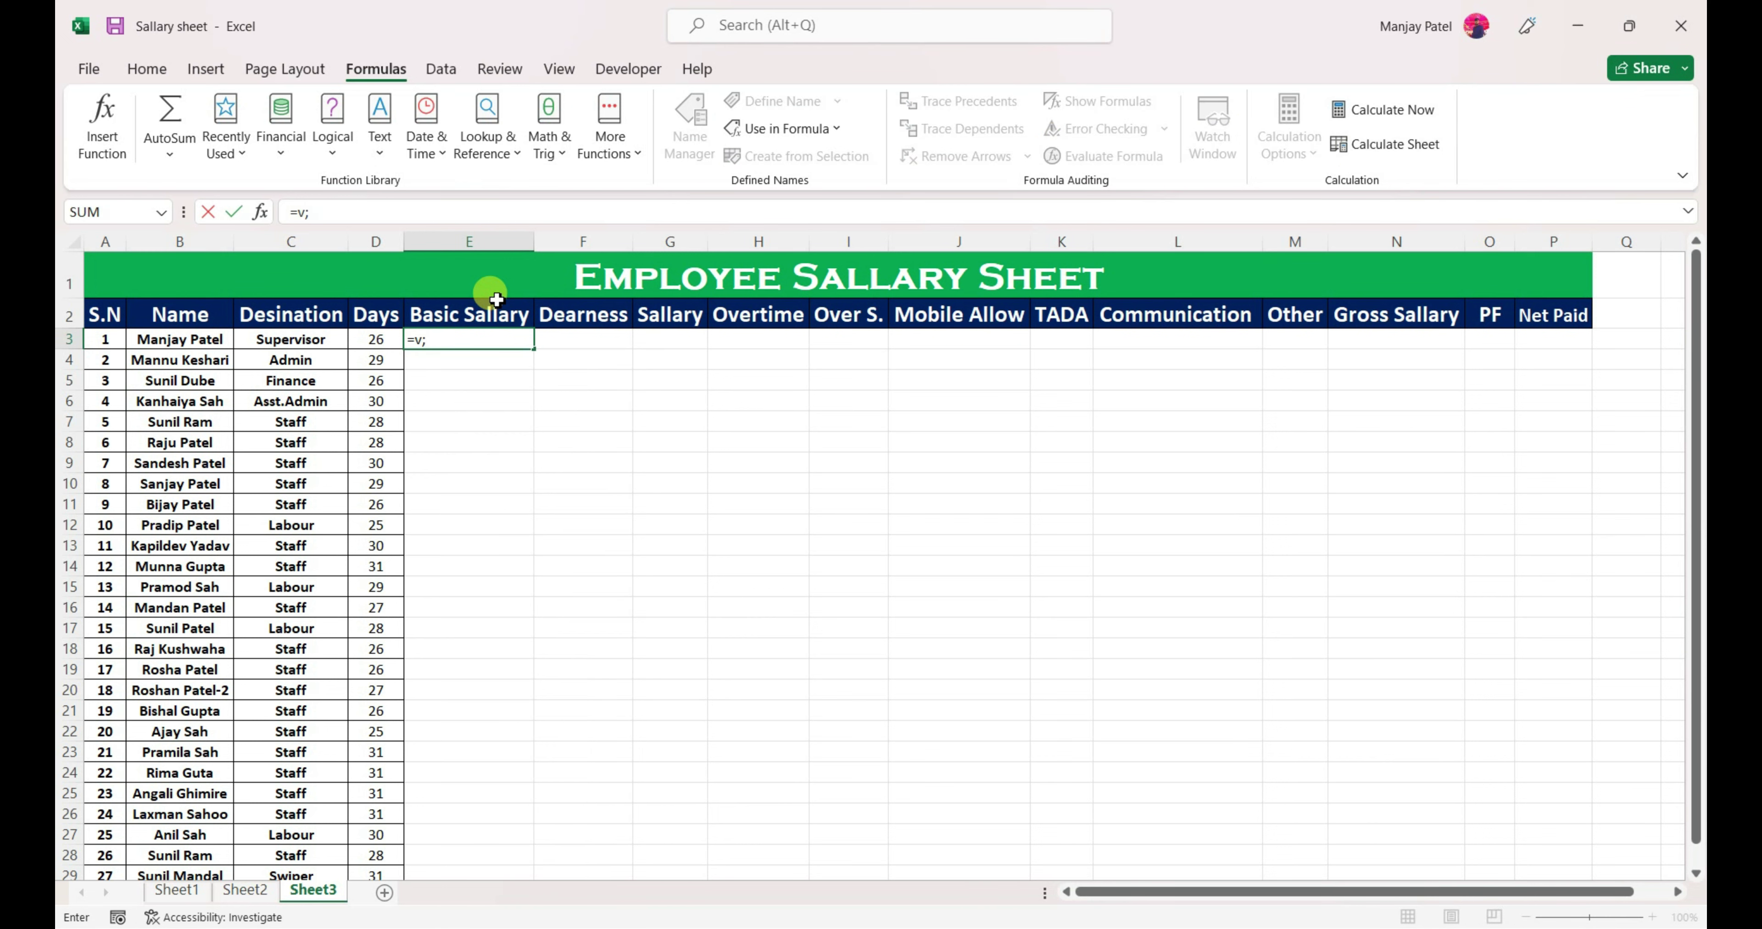
pyautogui.press('BackSpace')
pyautogui.write('lo')
pyautogui.press('Tab')
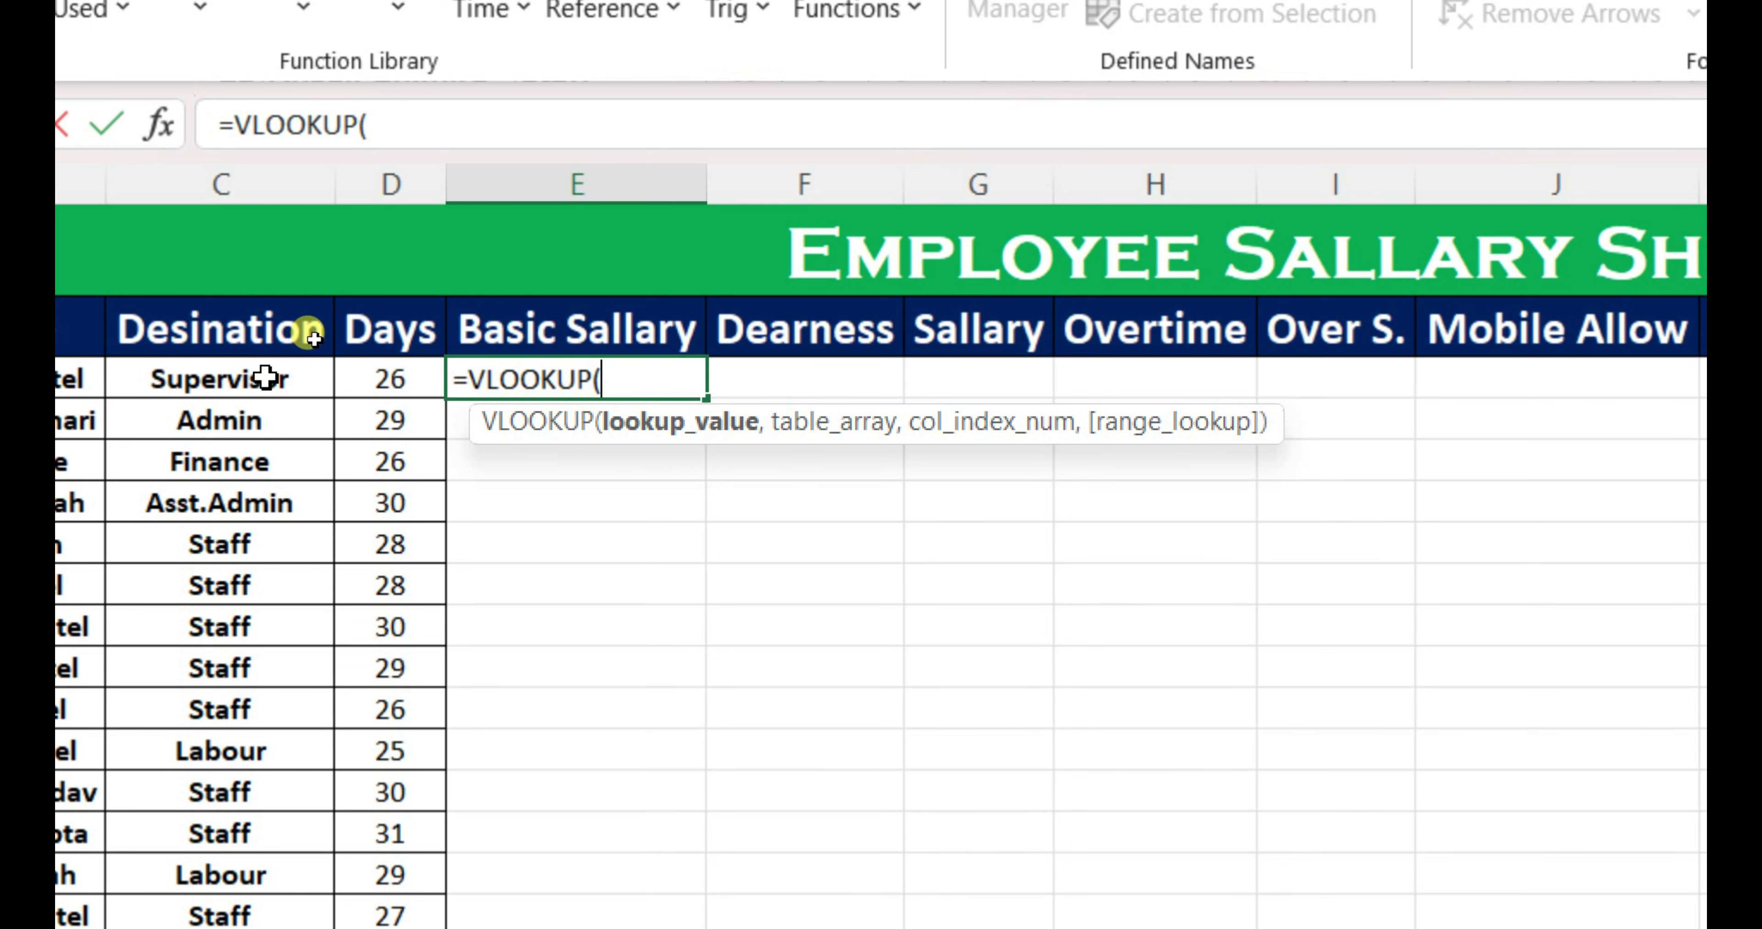
pyautogui.click(265, 376)
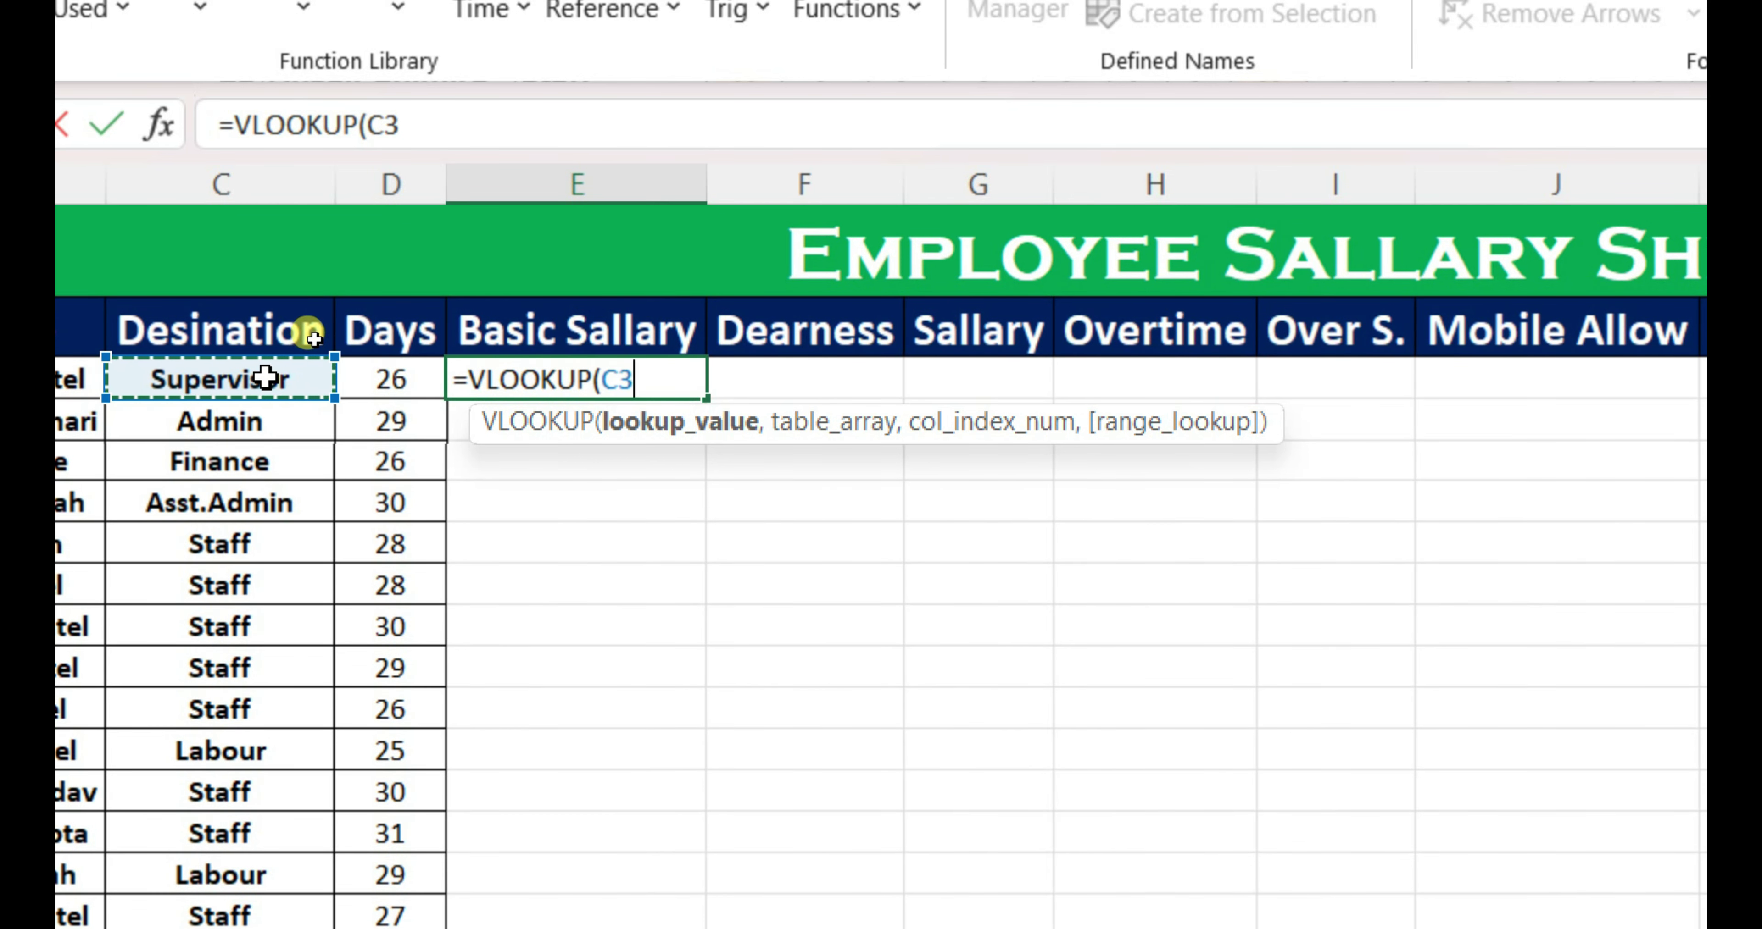
pyautogui.write(',')
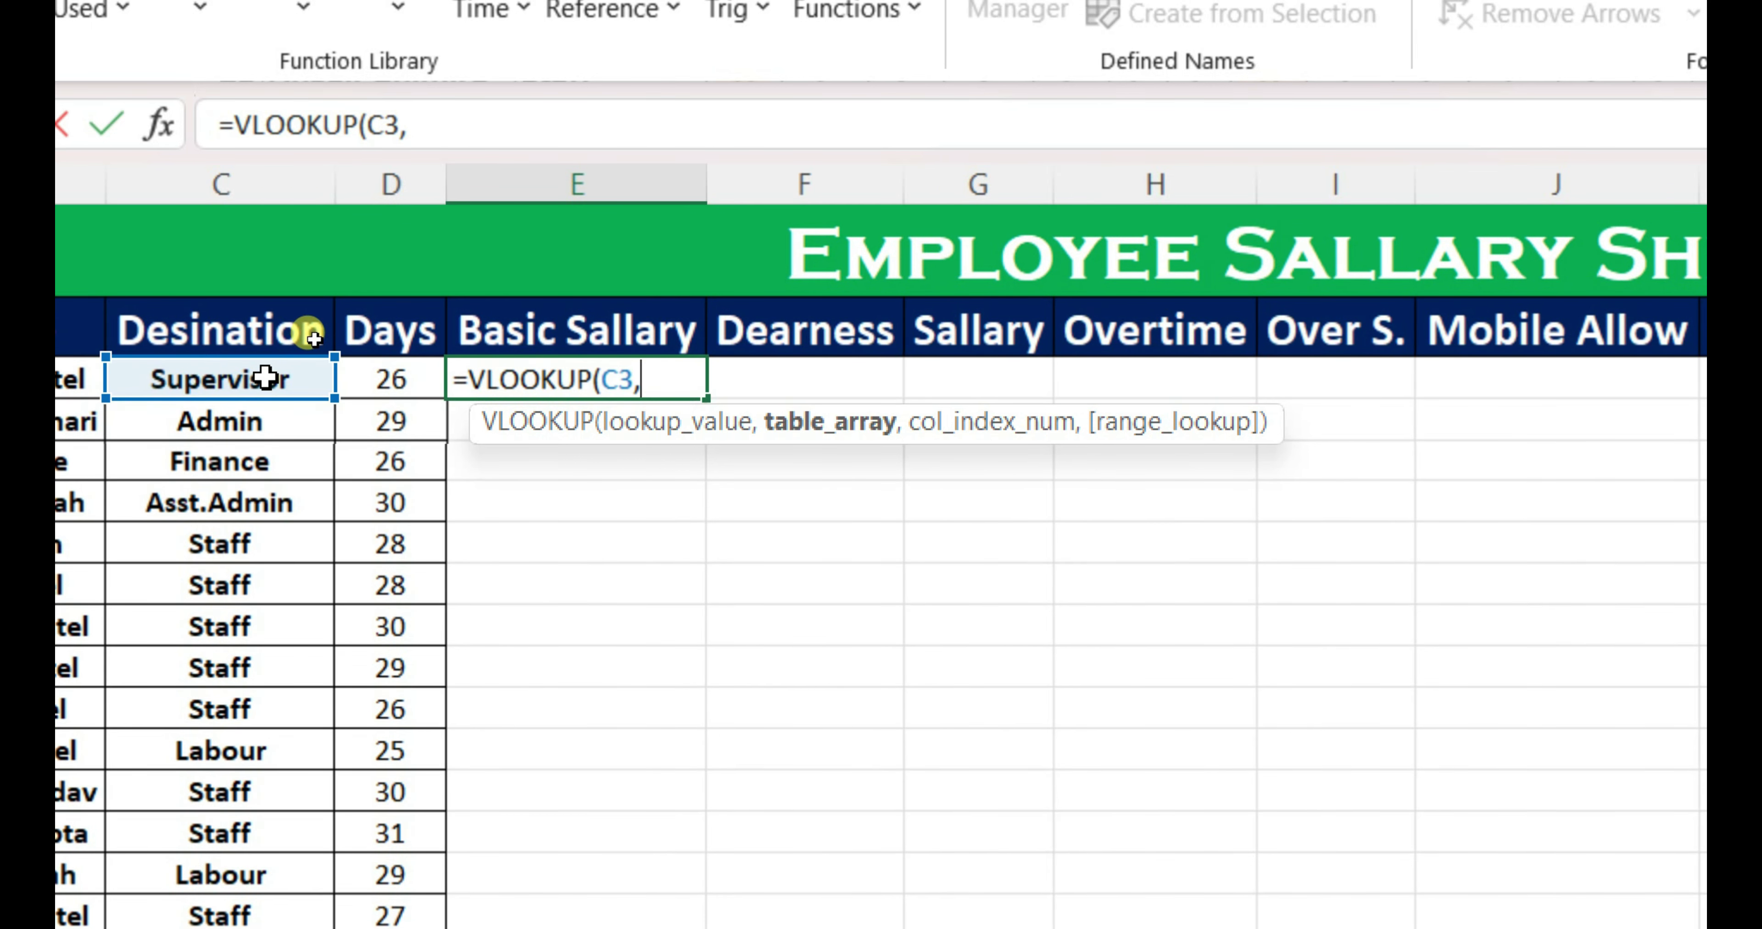
pyautogui.write('tabl')
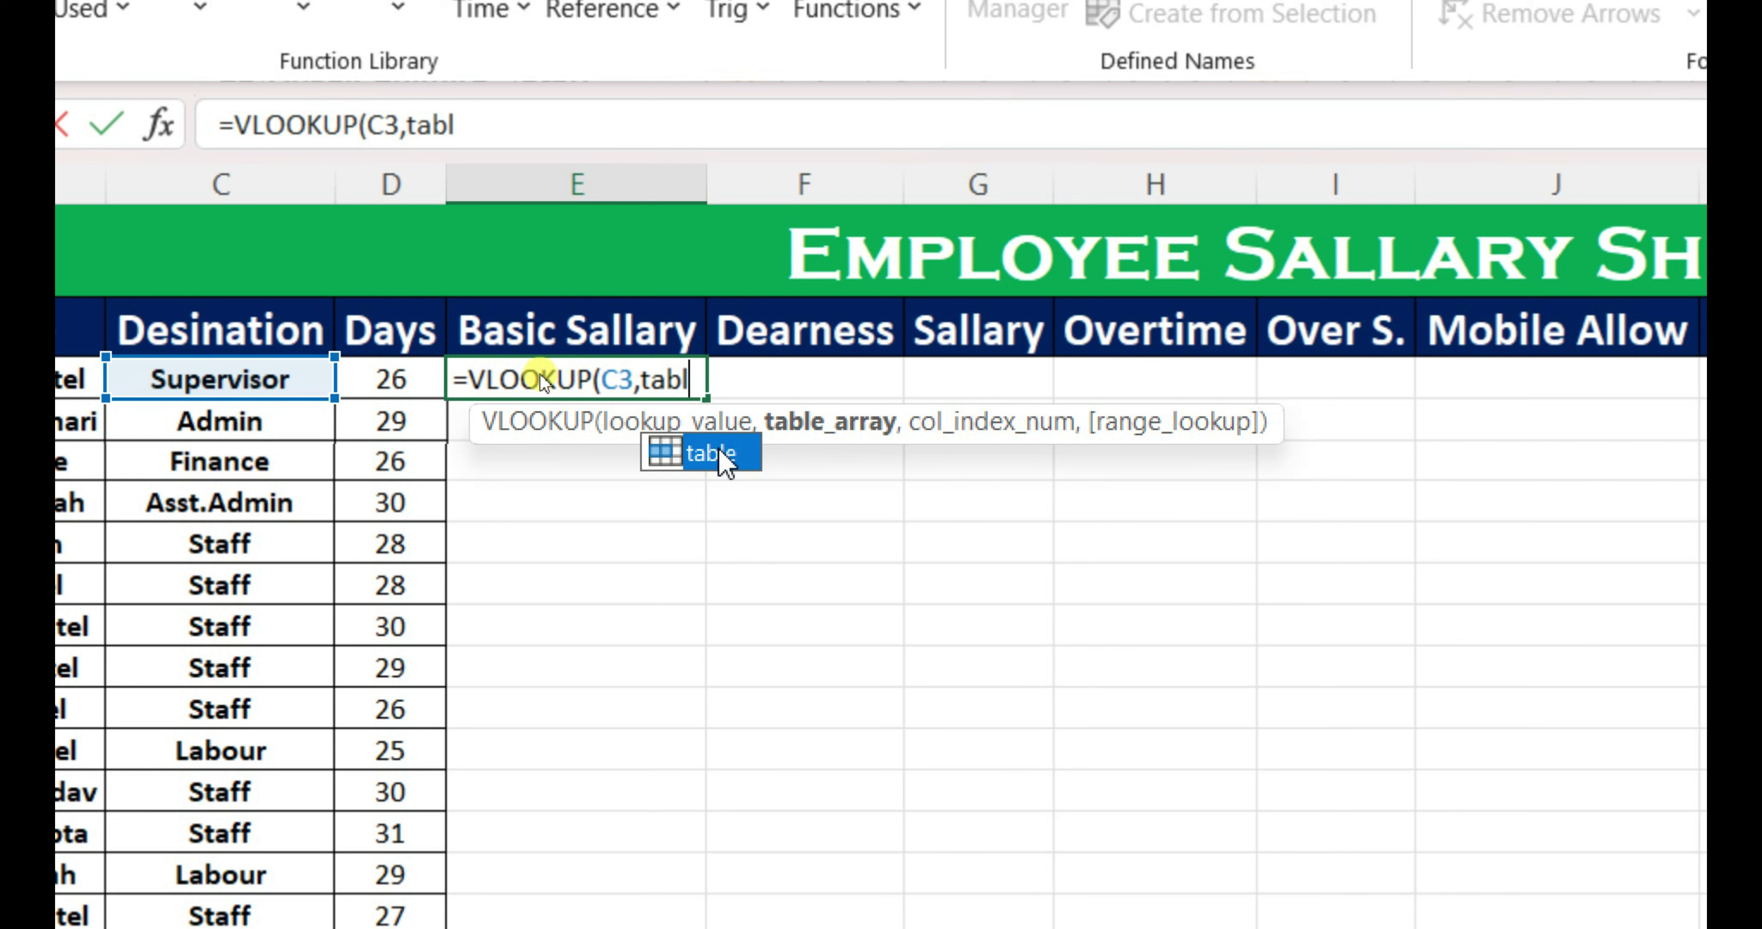
pyautogui.doubleClick(719, 453)
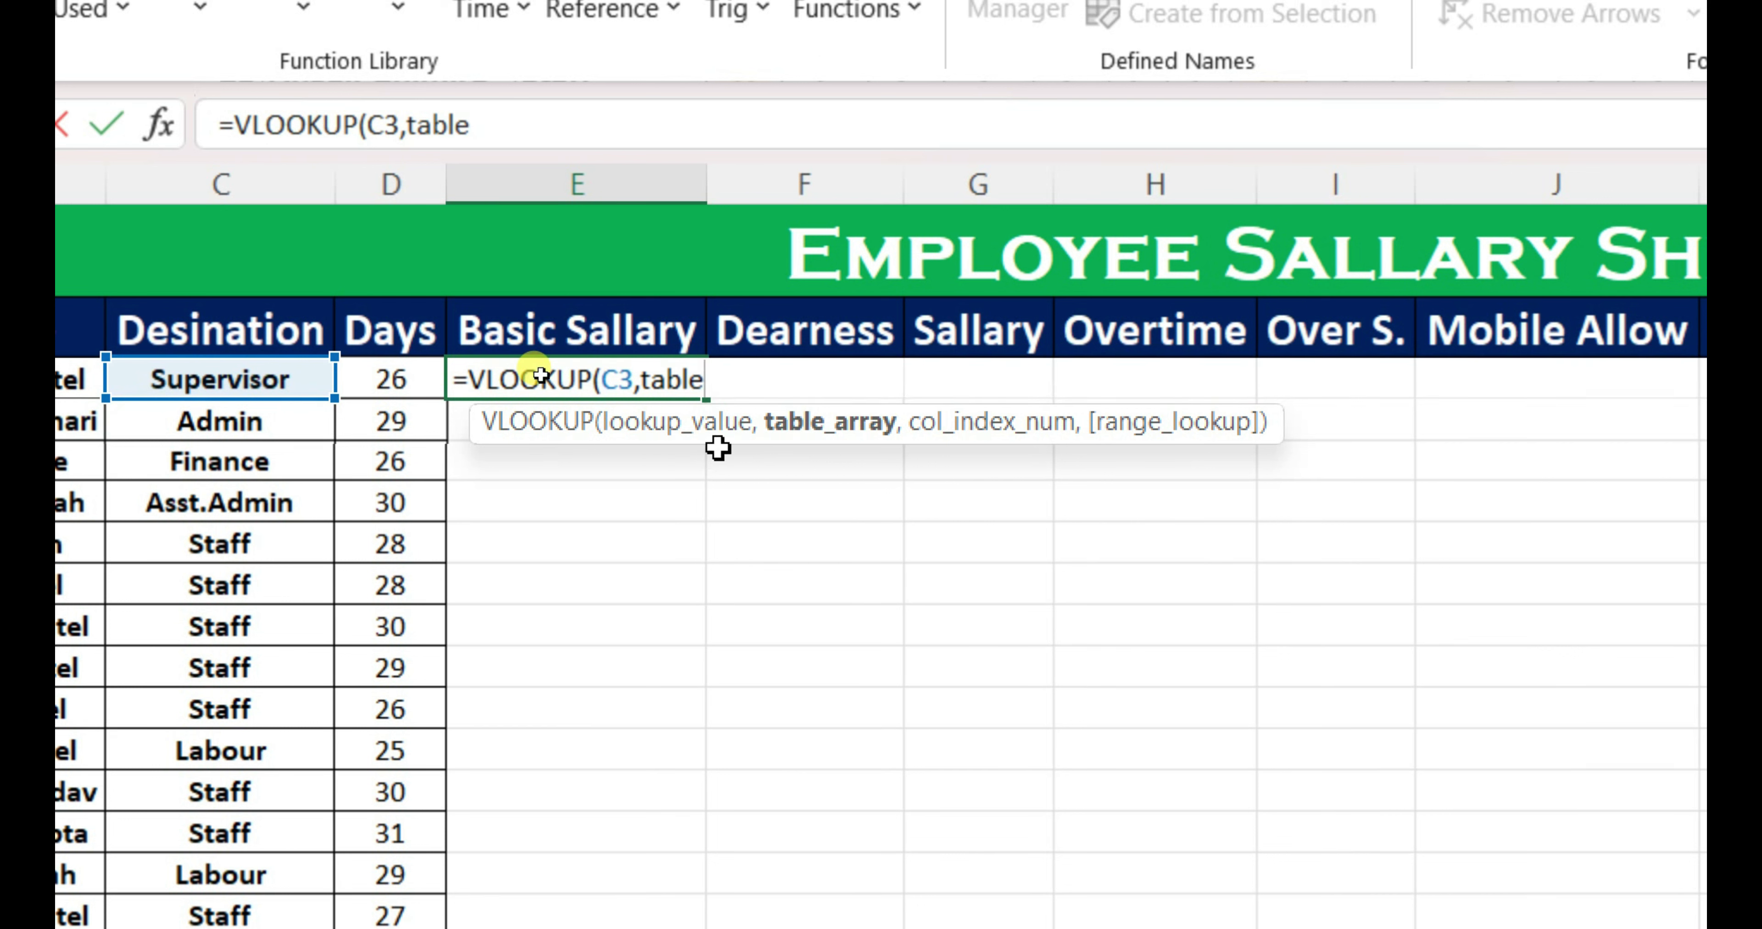
pyautogui.write(',')
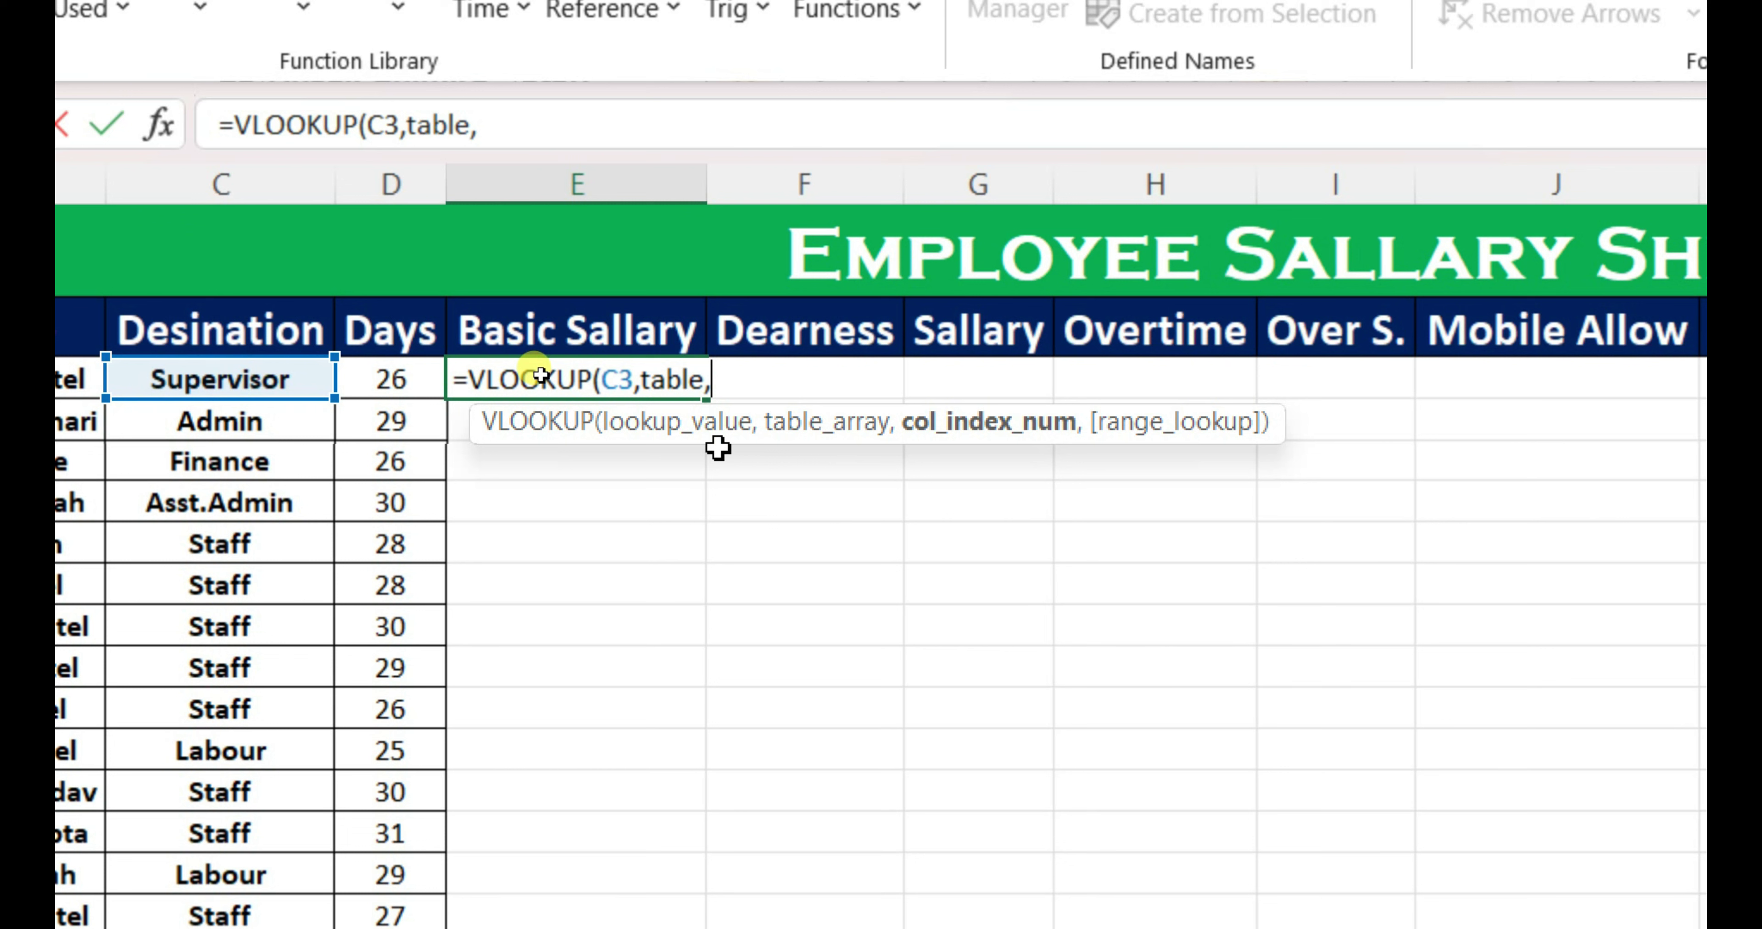
pyautogui.write('2')
pyautogui.write(',0)')
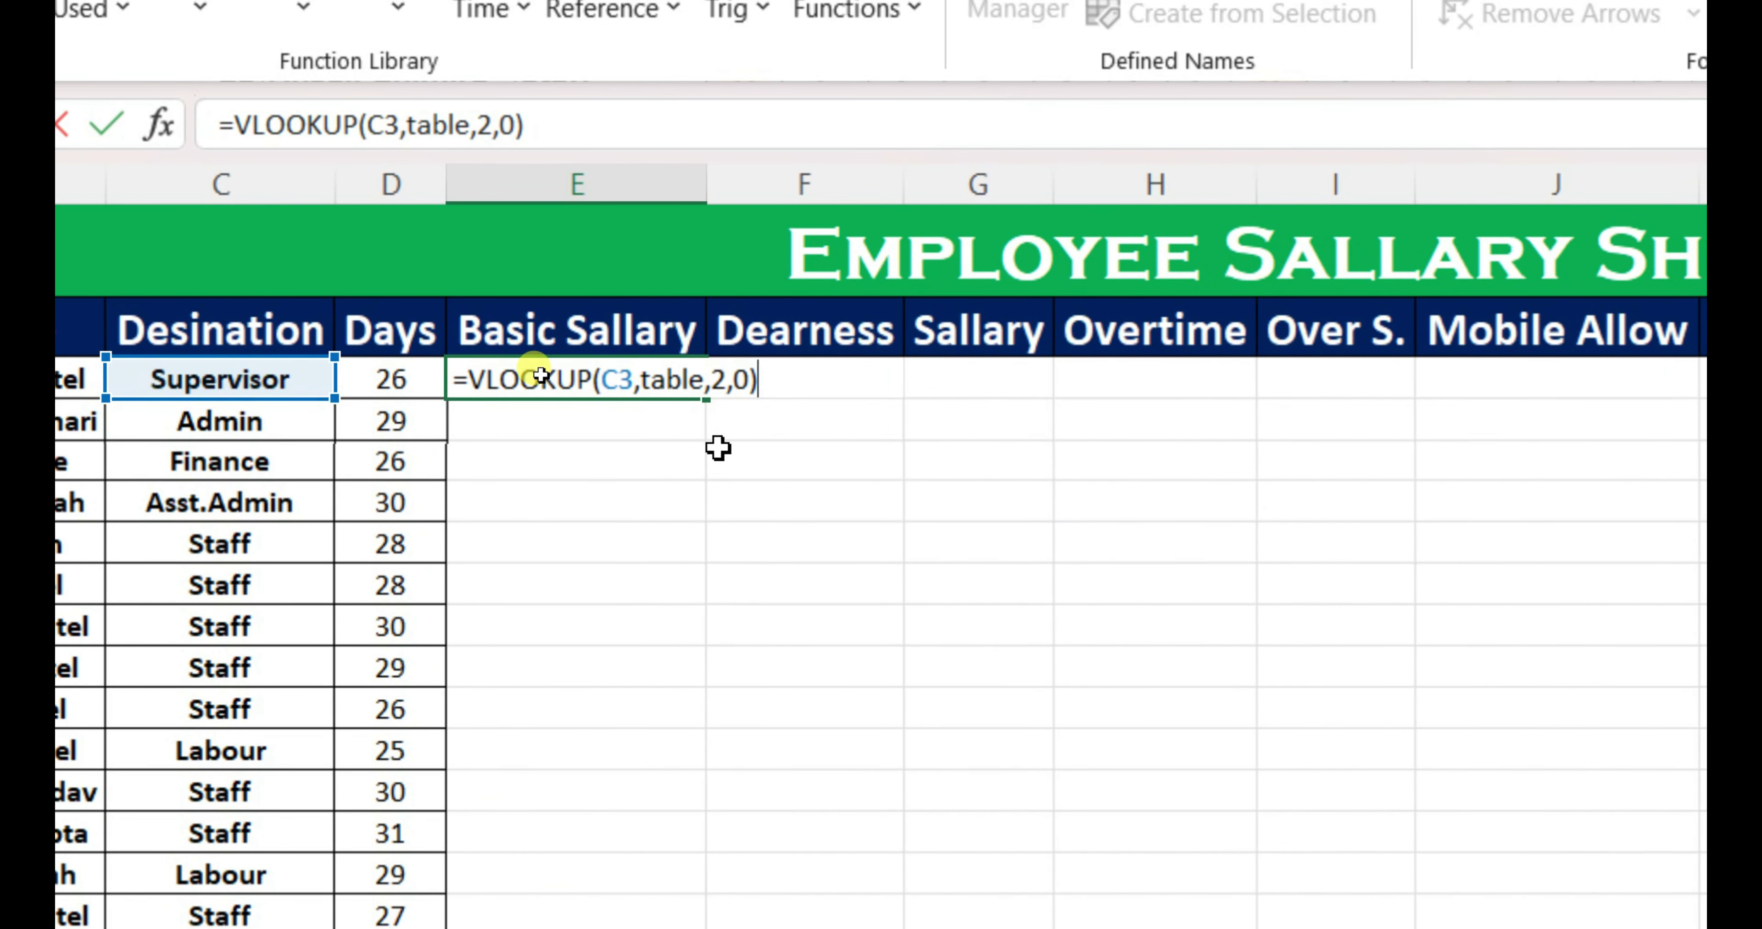
pyautogui.press('Return')
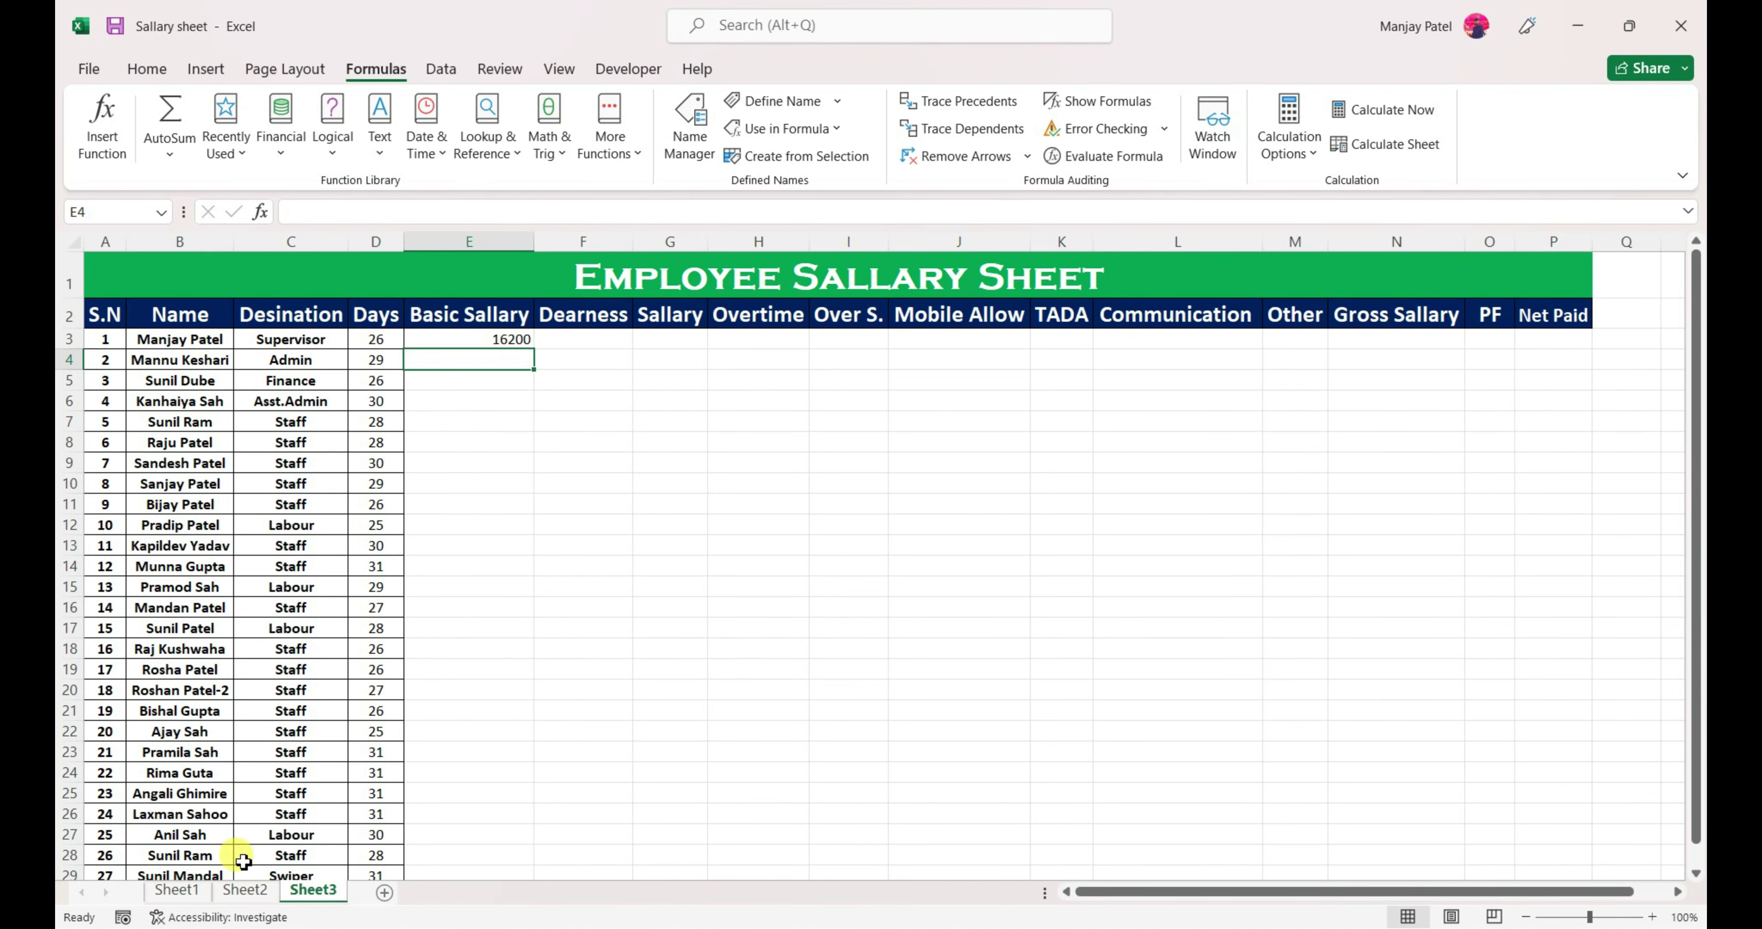
pyautogui.click(245, 890)
# Step: Enter =VLOOKUP(C3,table,3,0) in F3 for the first employee's Dearness
pyautogui.moveTo(128, 283); pyautogui.dragTo(237, 285)
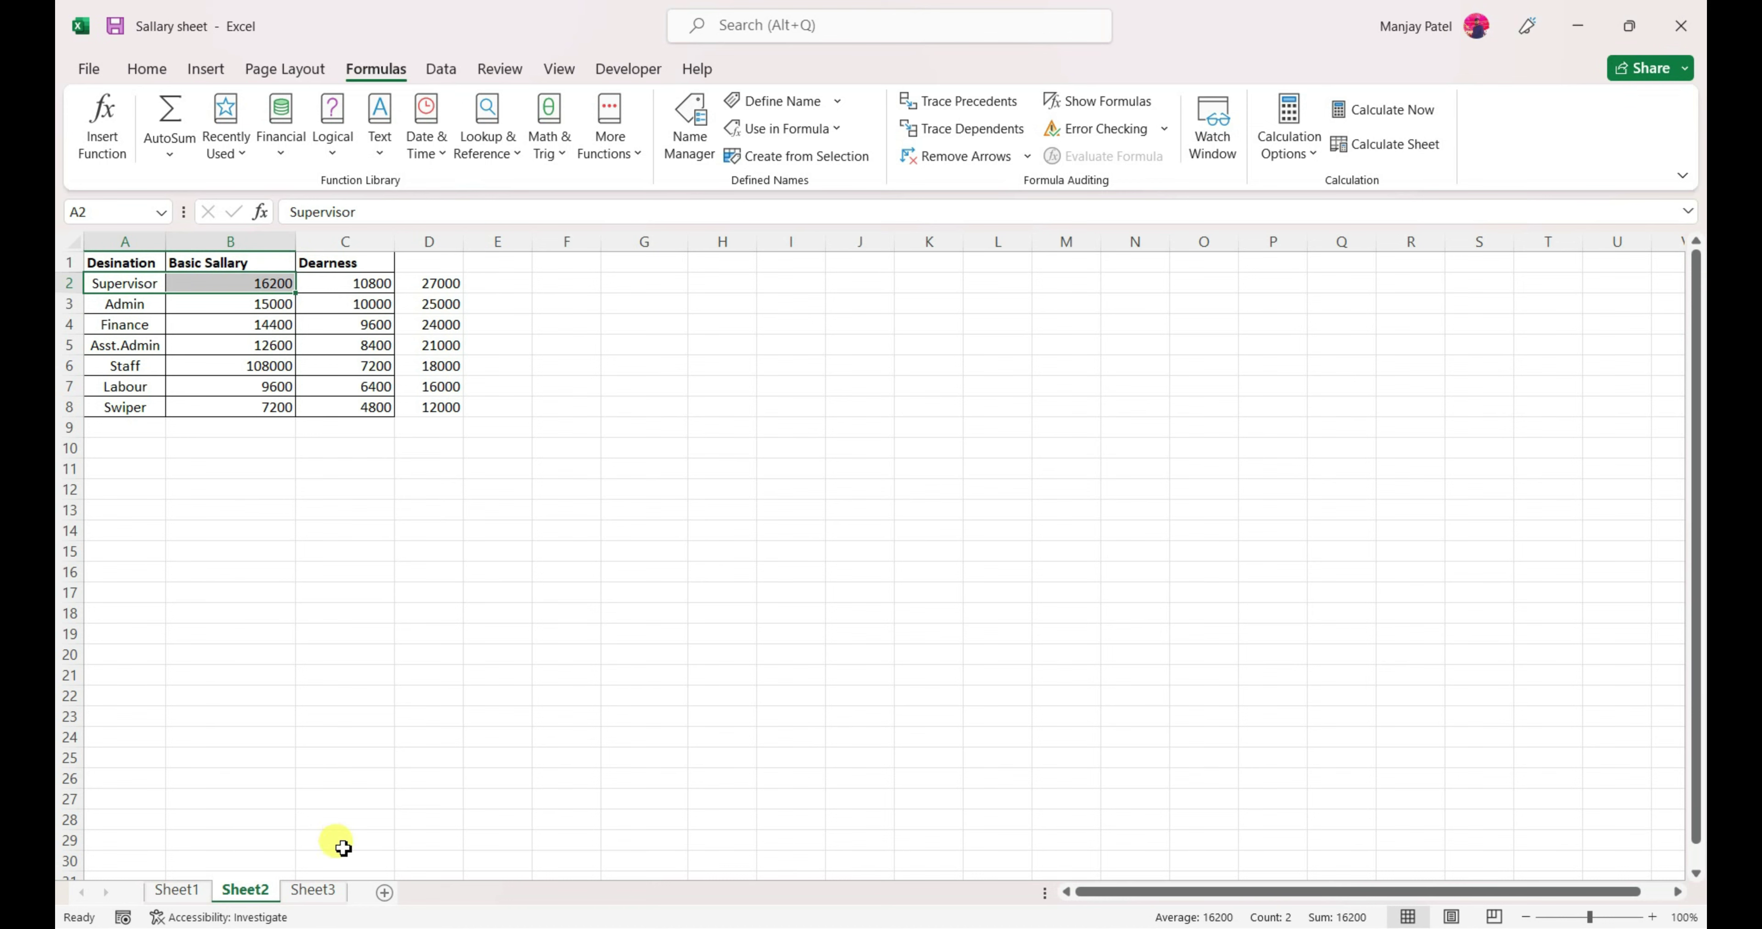
pyautogui.click(327, 890)
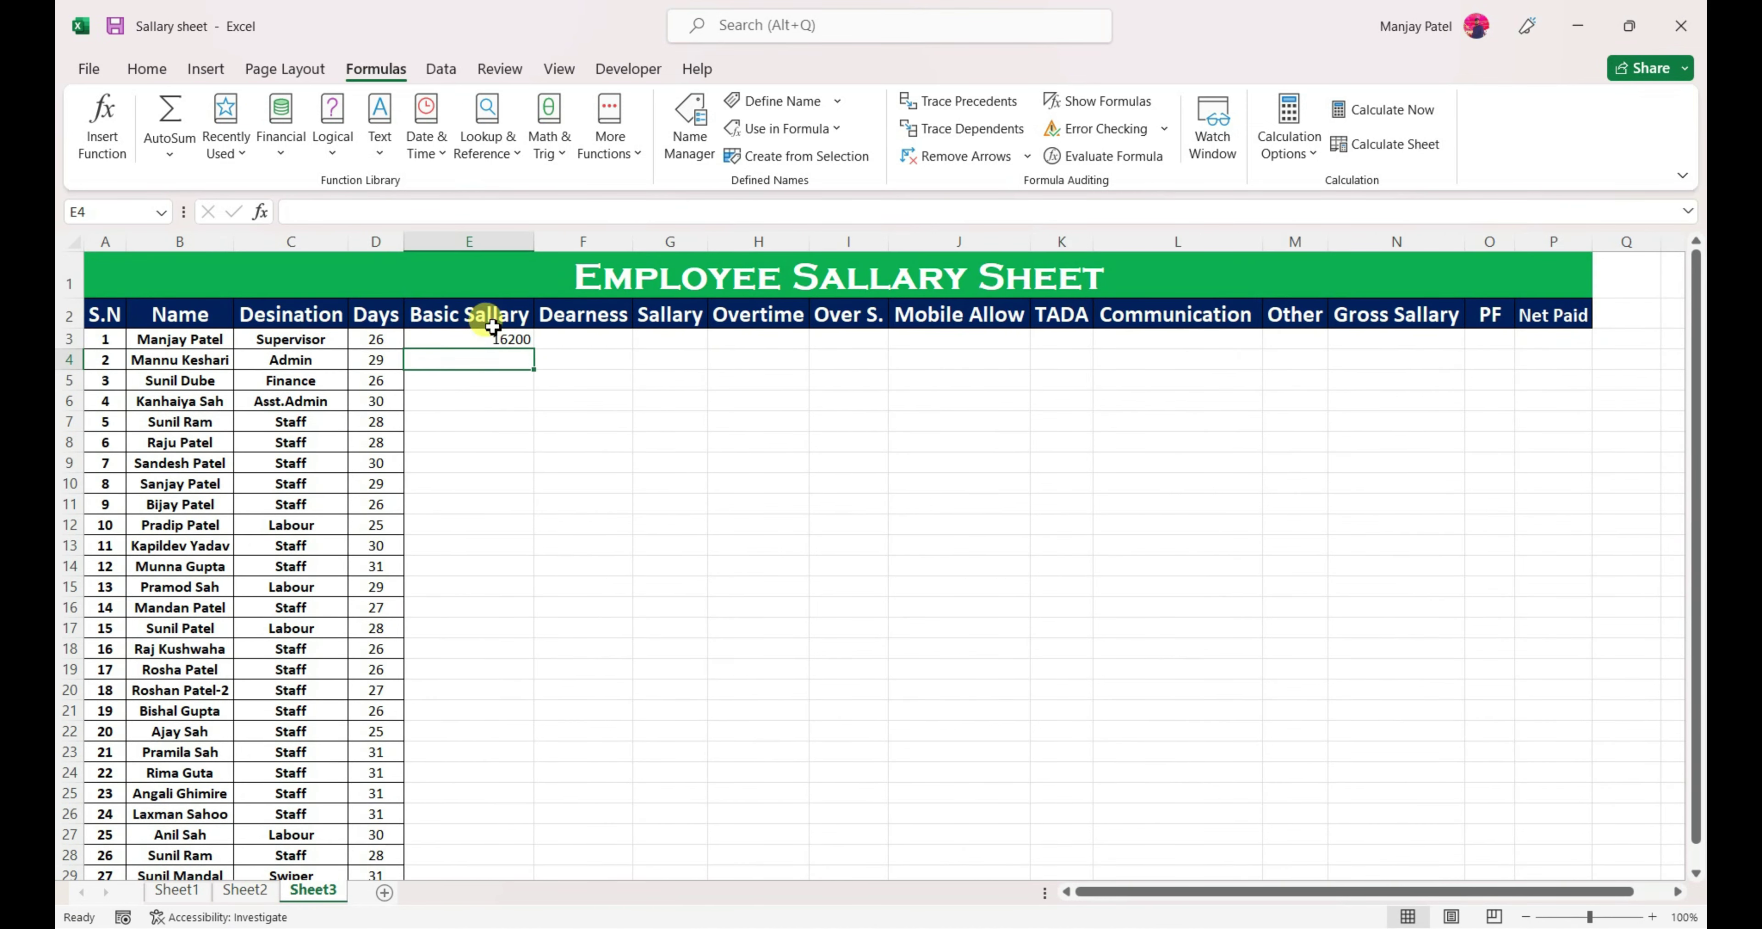
pyautogui.click(584, 343)
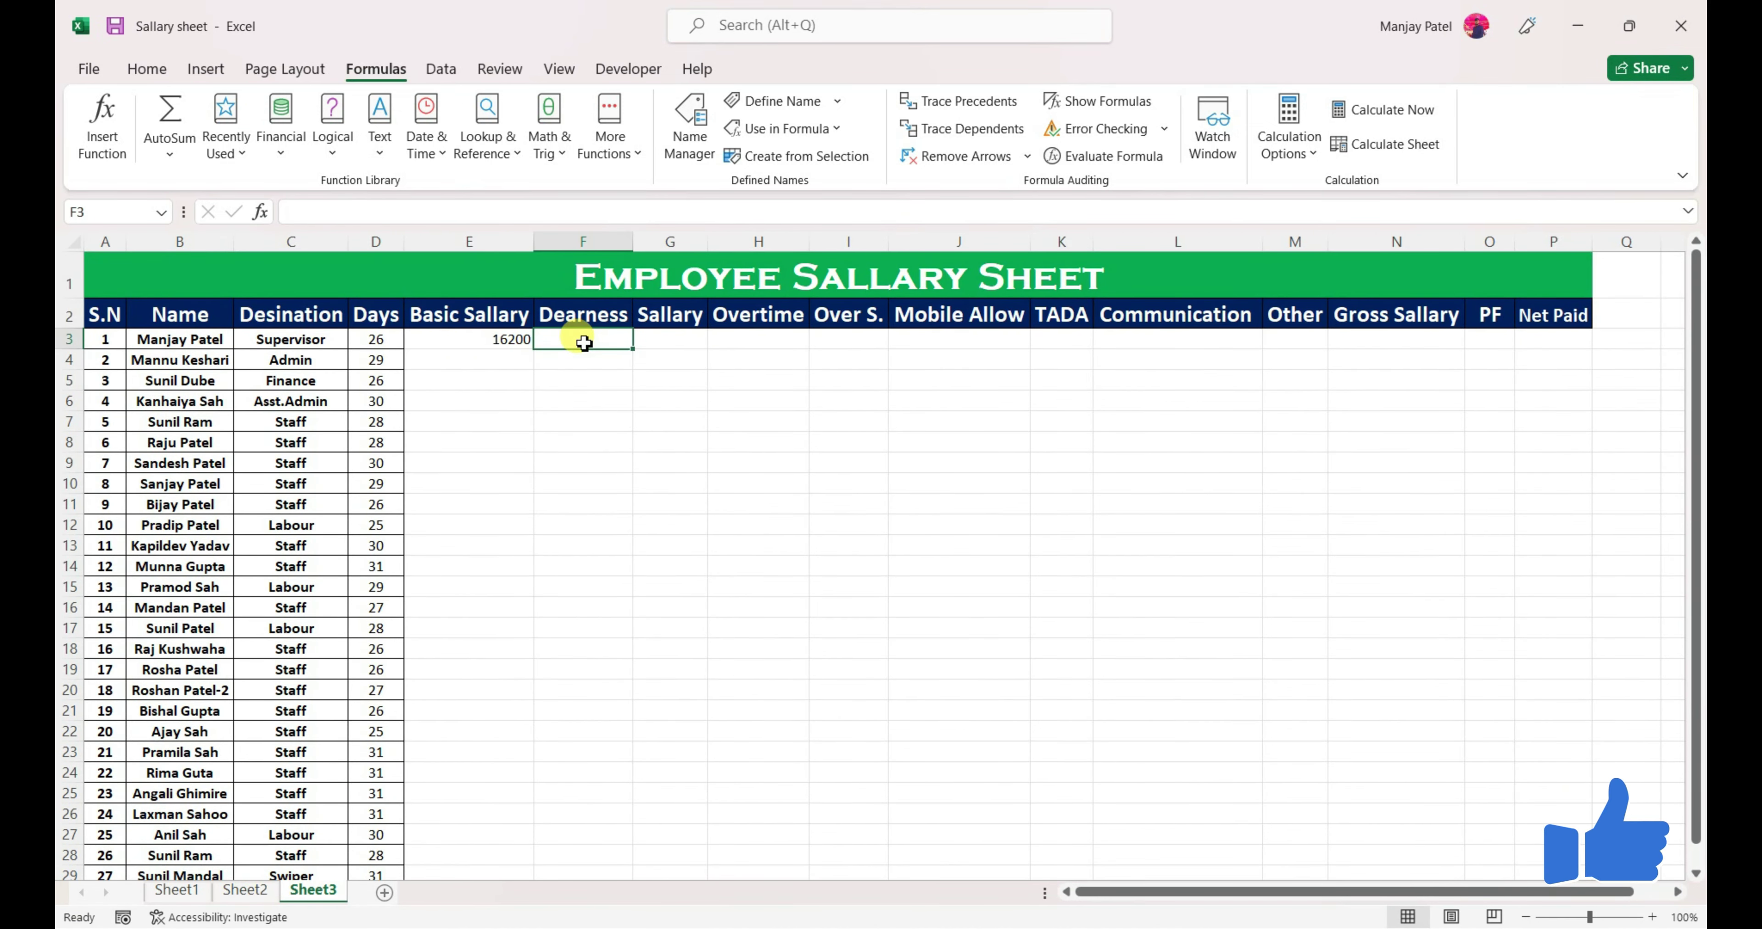
pyautogui.write('=vlo')
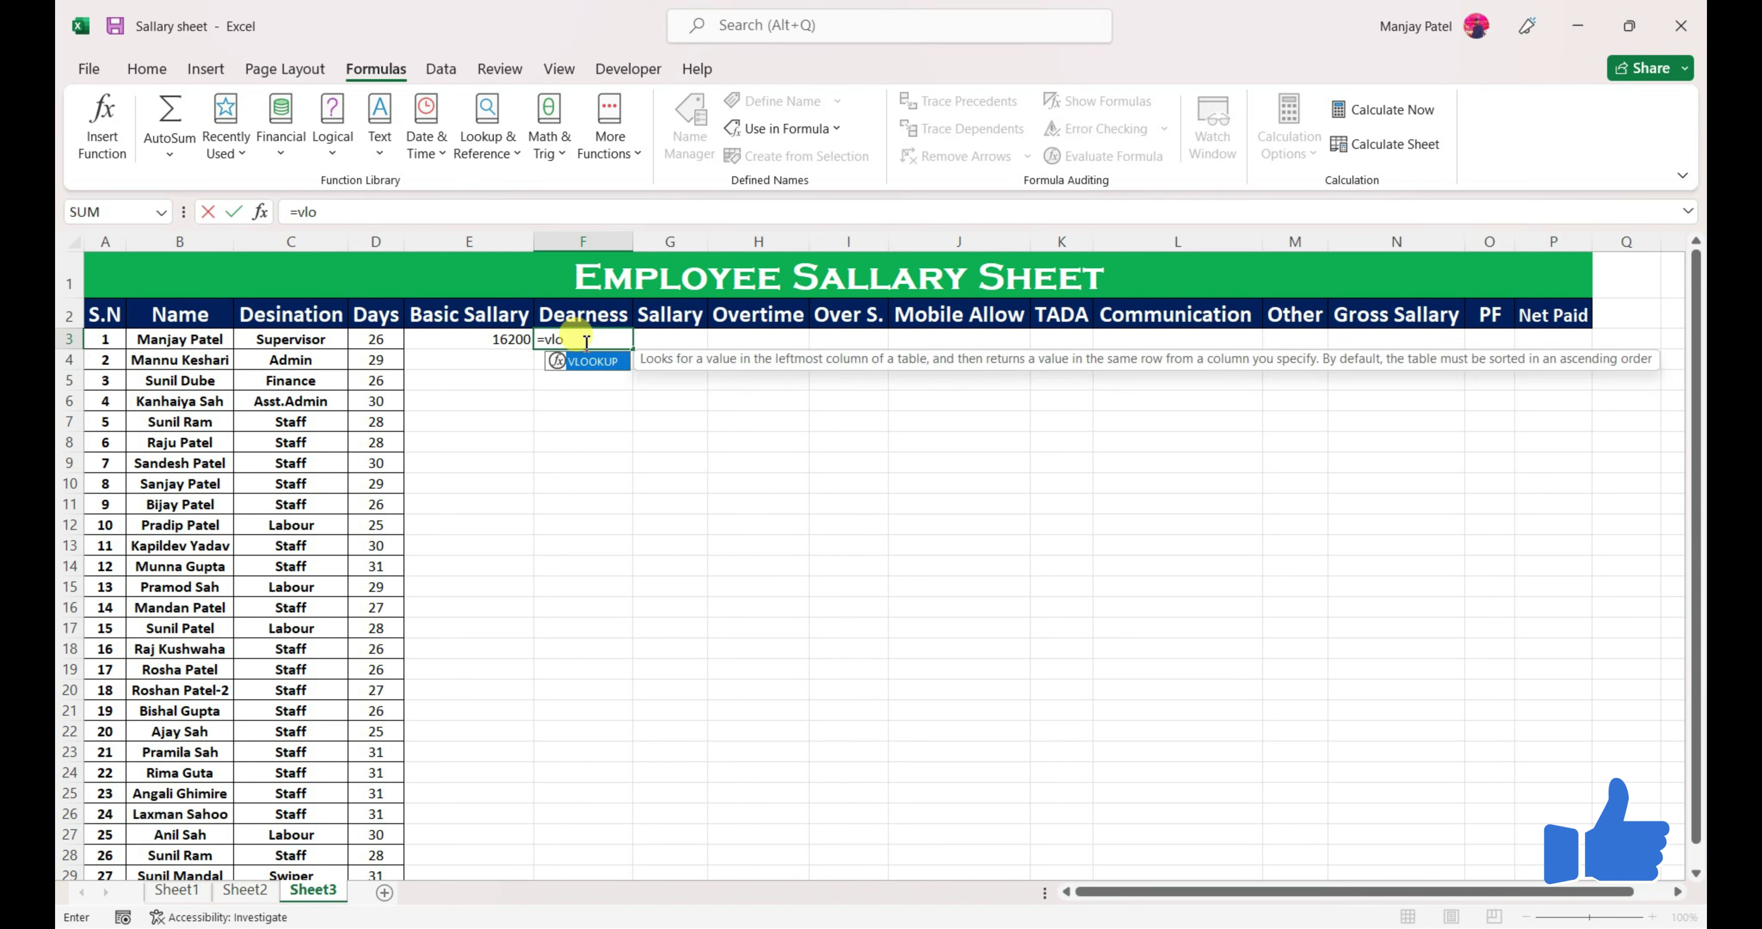
pyautogui.press('Tab')
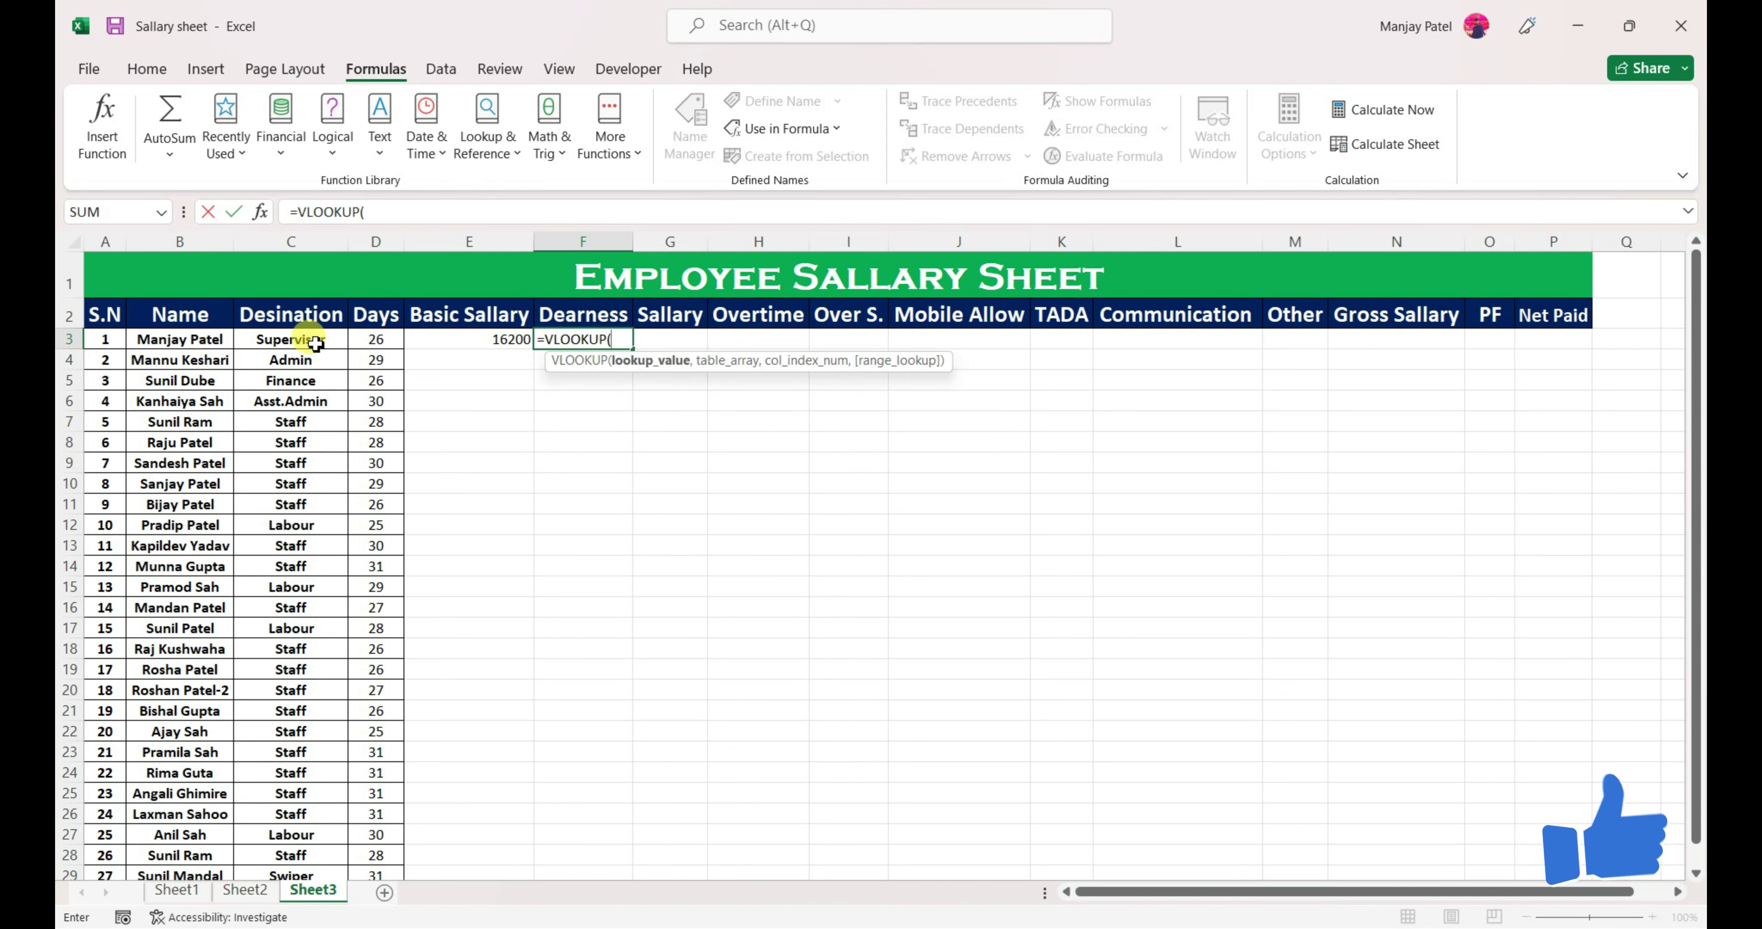
pyautogui.click(316, 344)
pyautogui.write(',table,3')
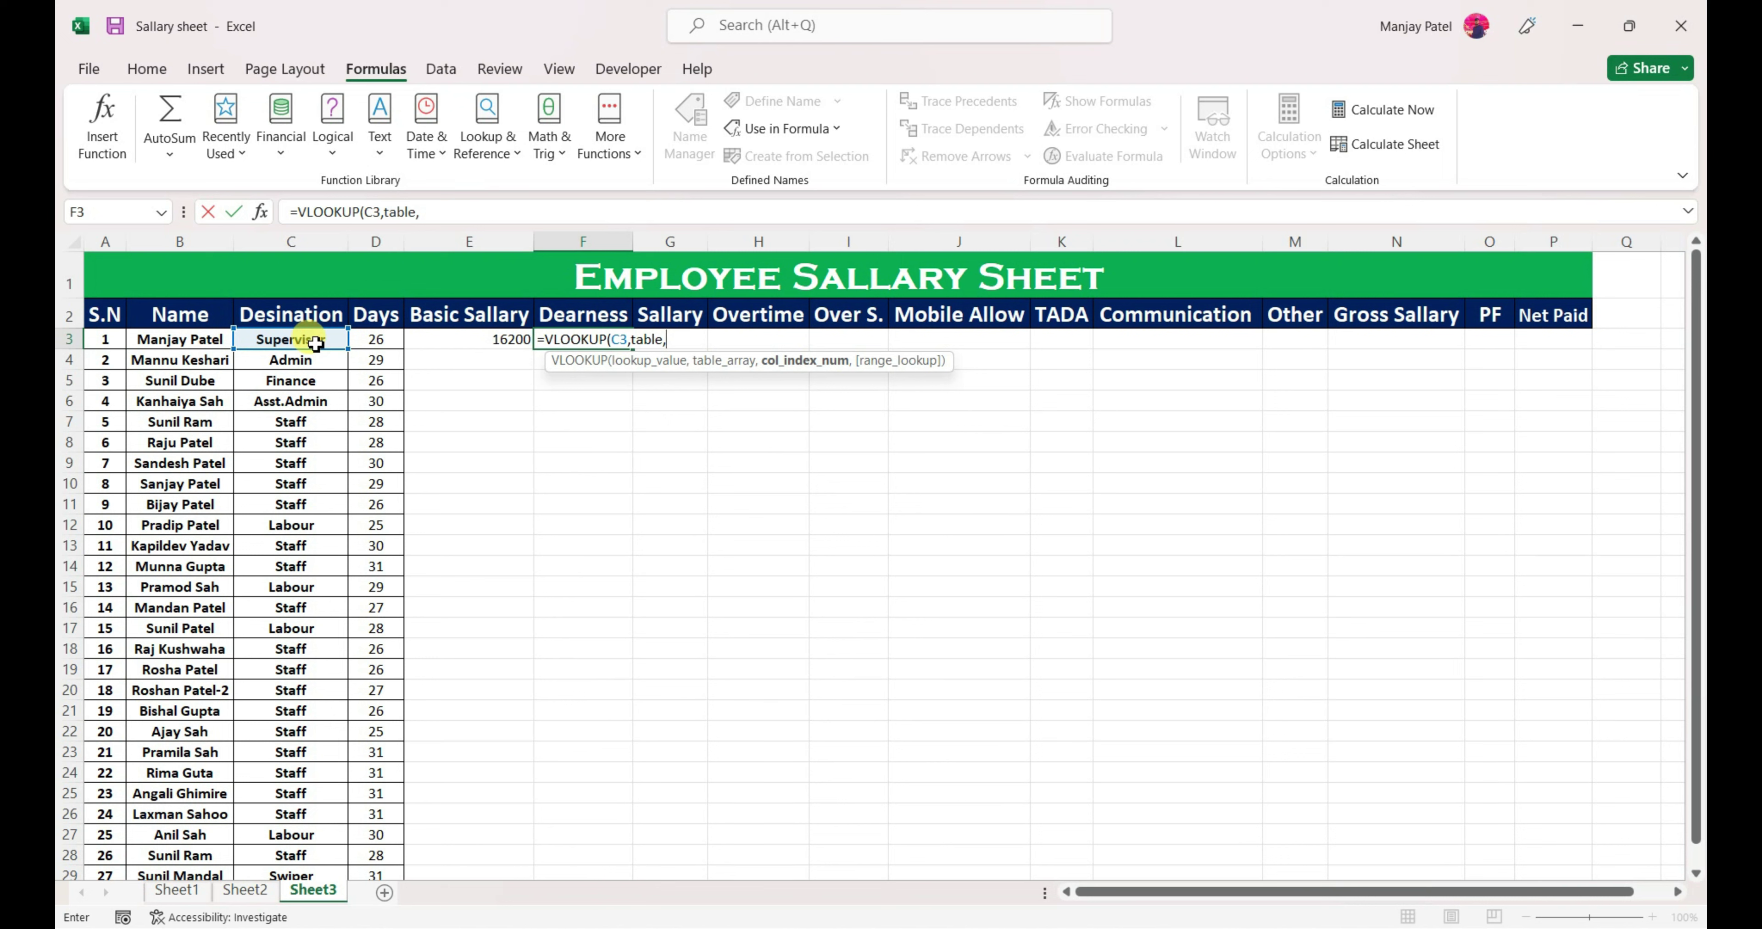
pyautogui.write(',')
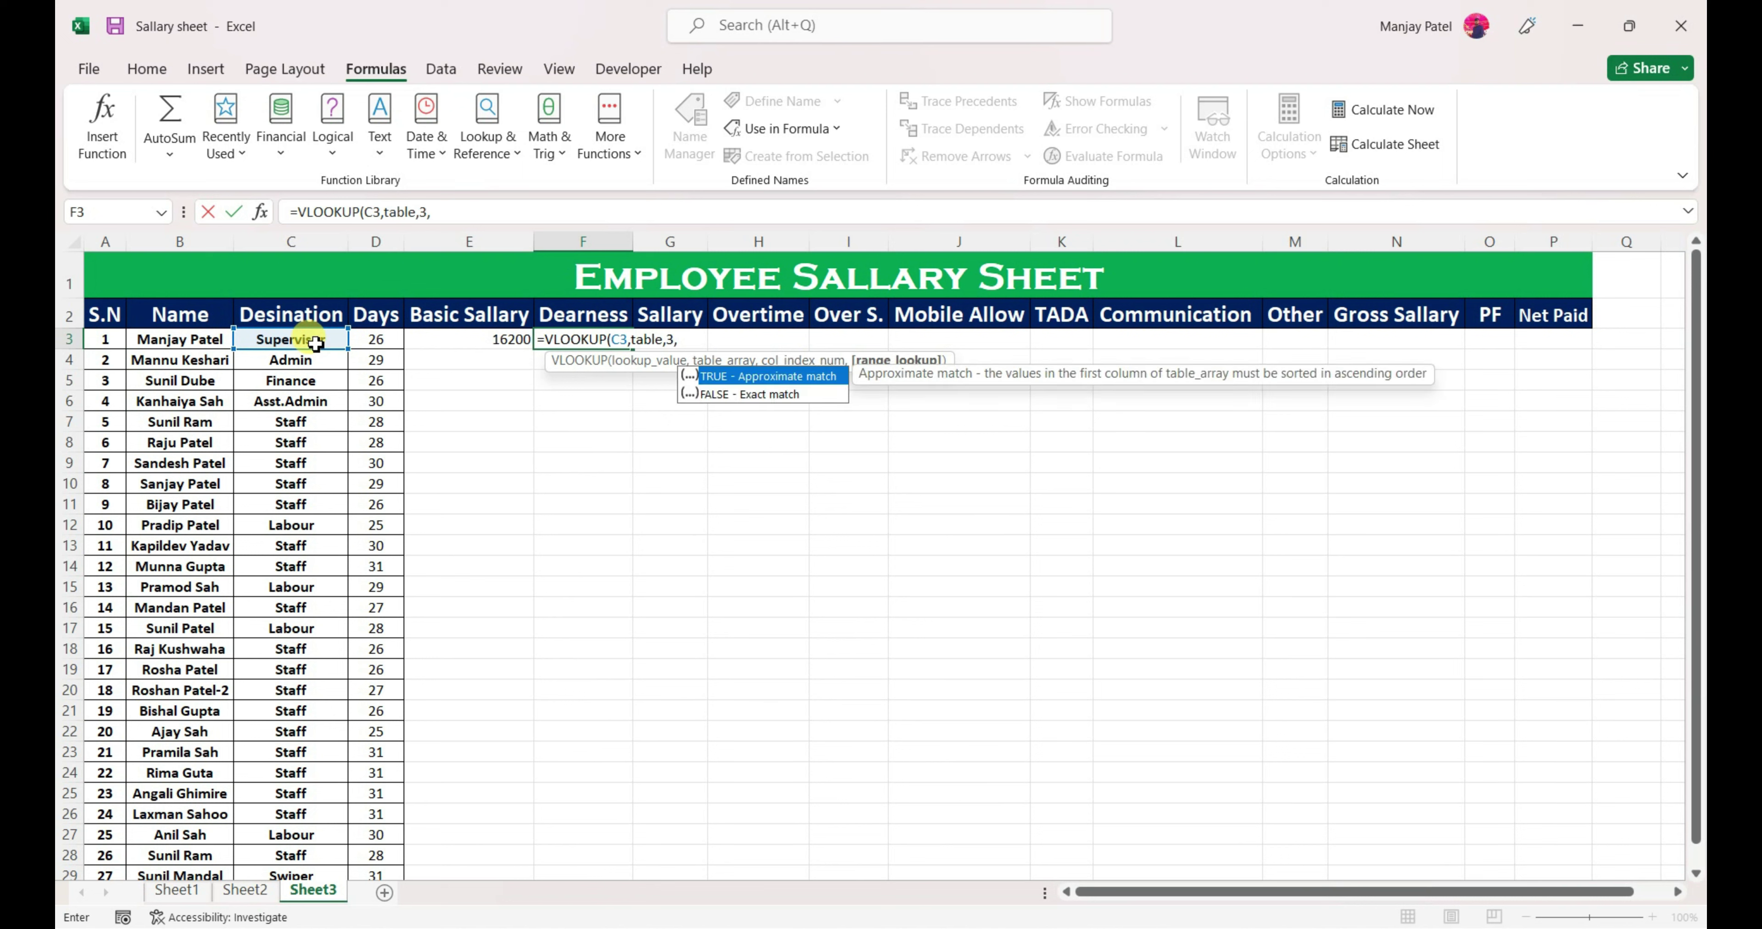
pyautogui.write('0')
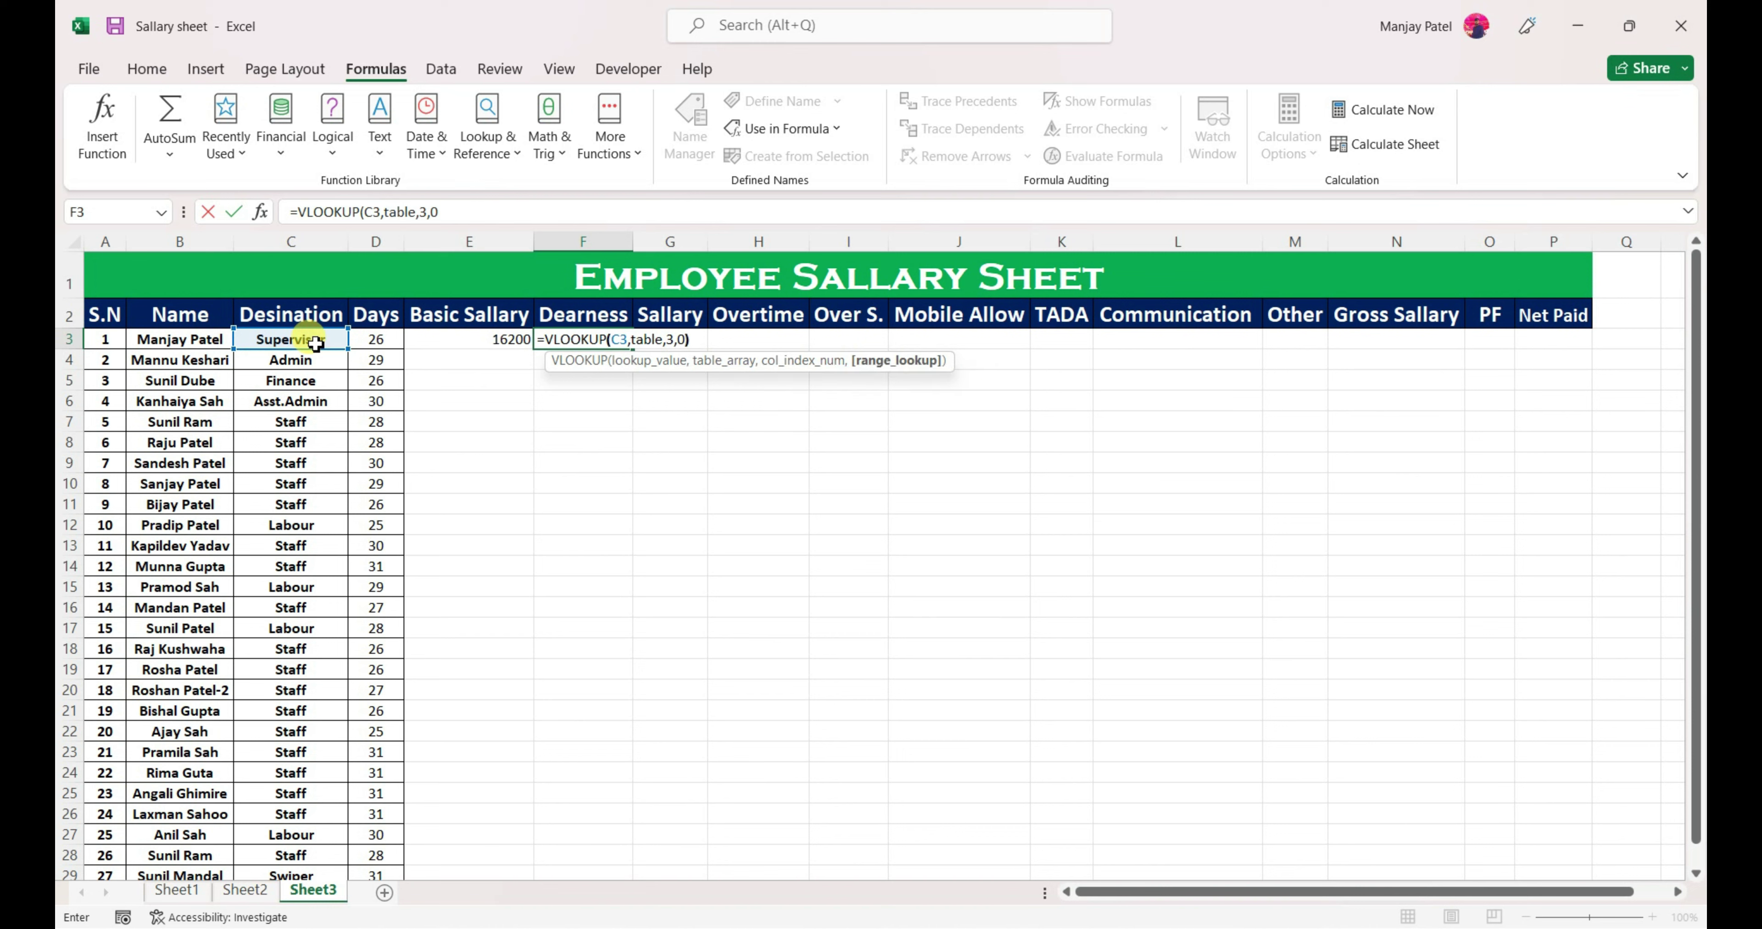
pyautogui.write(')')
pyautogui.press('Return')
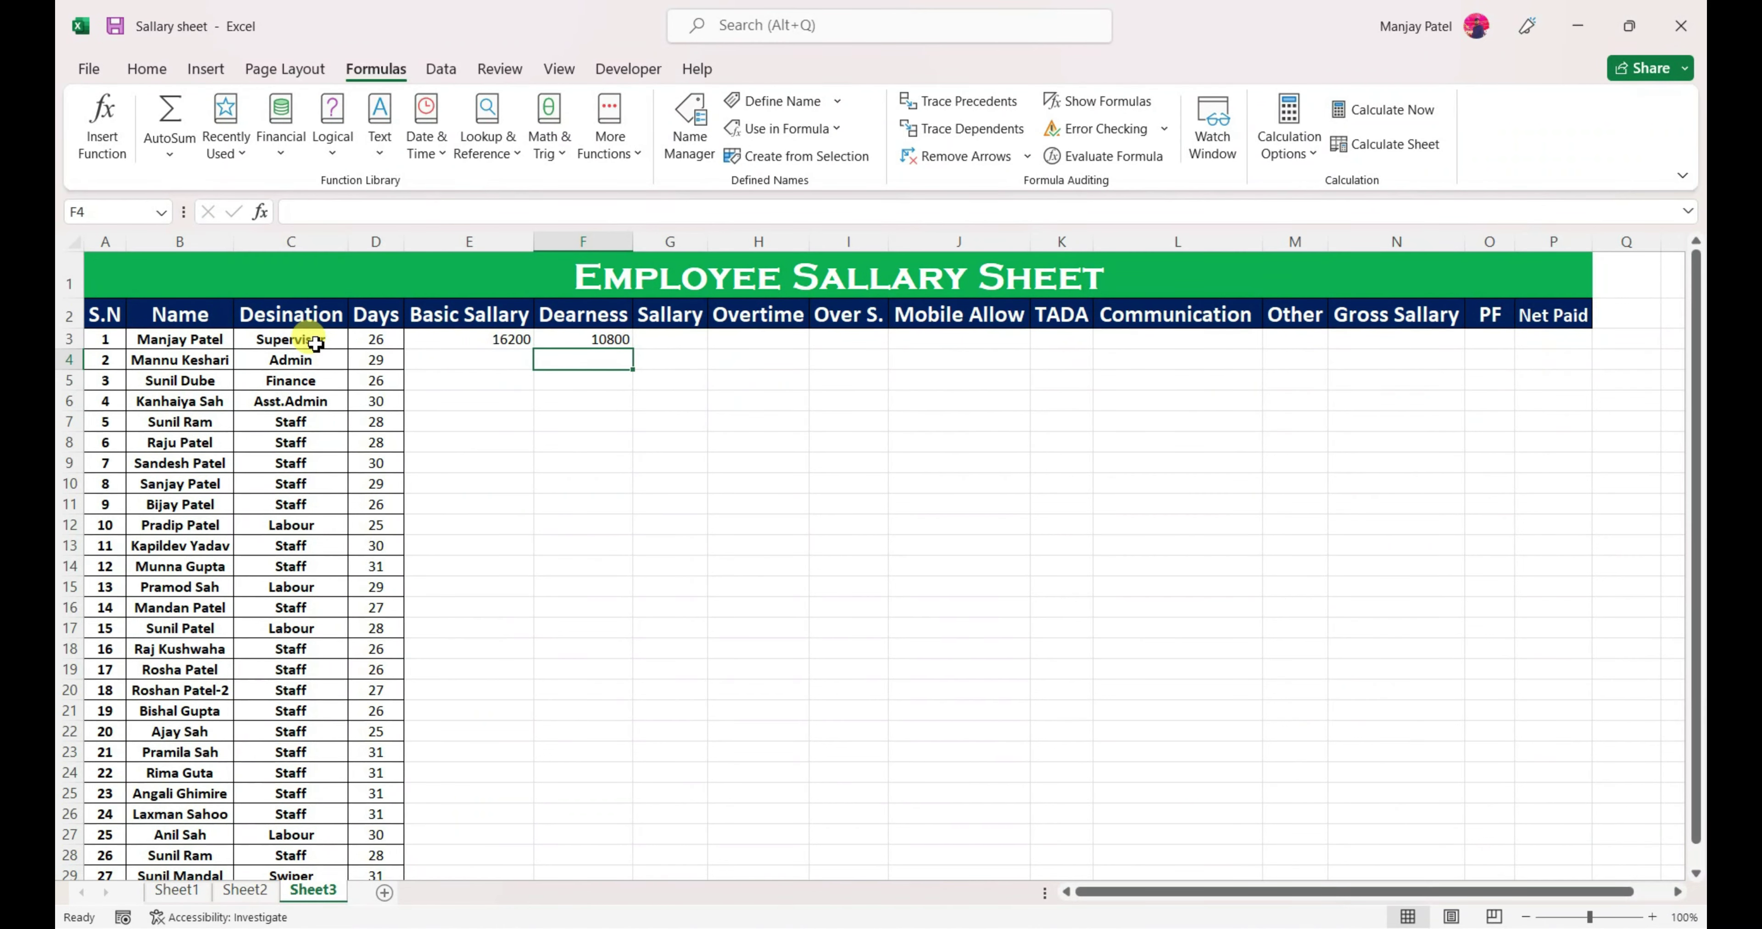
# Step: Fill the E3:F3 lookup formulas down to row 31
pyautogui.click(486, 344)
pyautogui.moveTo(486, 343); pyautogui.dragTo(589, 342)
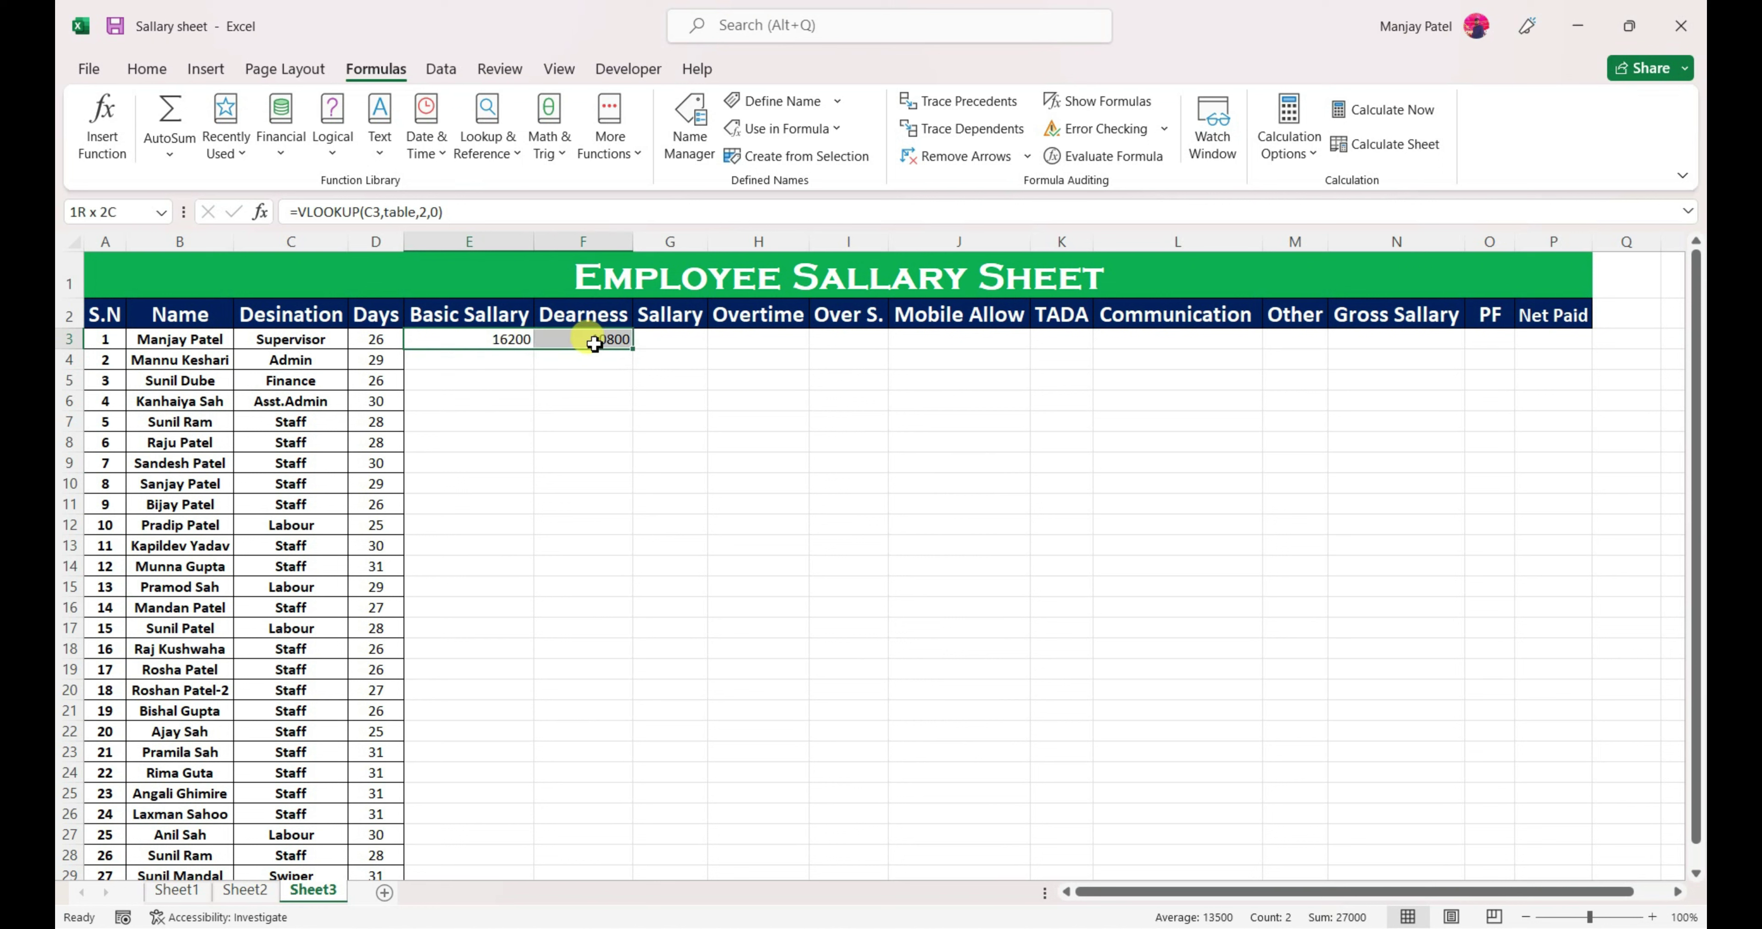
pyautogui.doubleClick(633, 349)
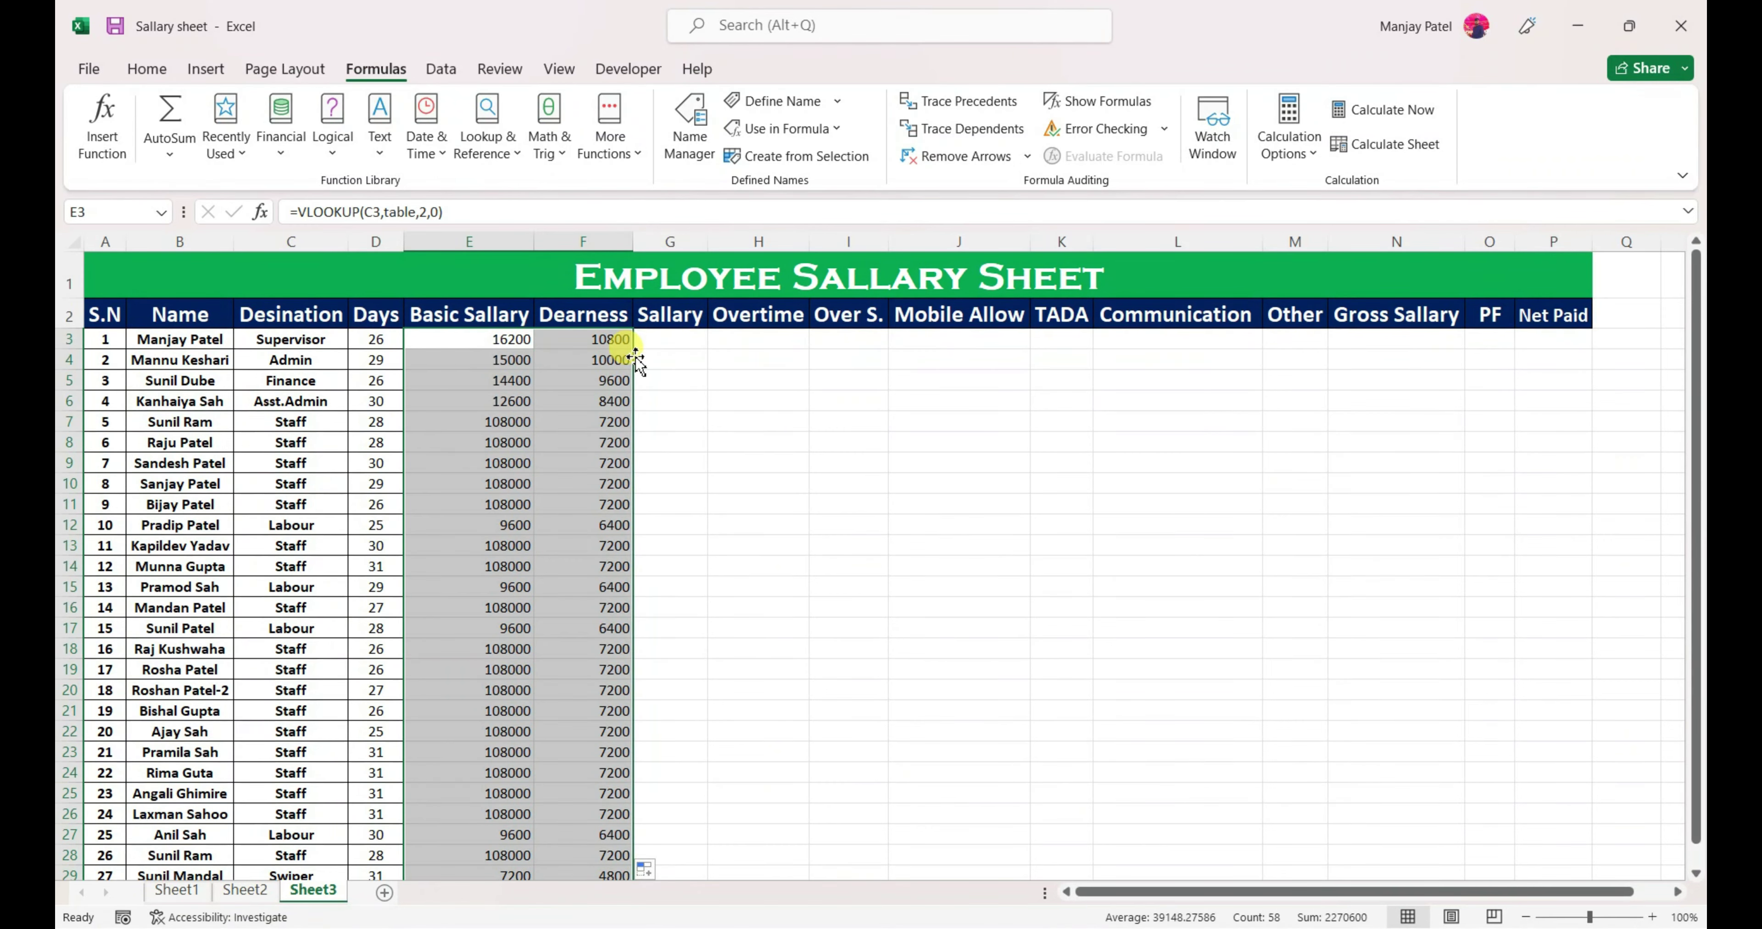
pyautogui.scroll(-2, 634, 358)
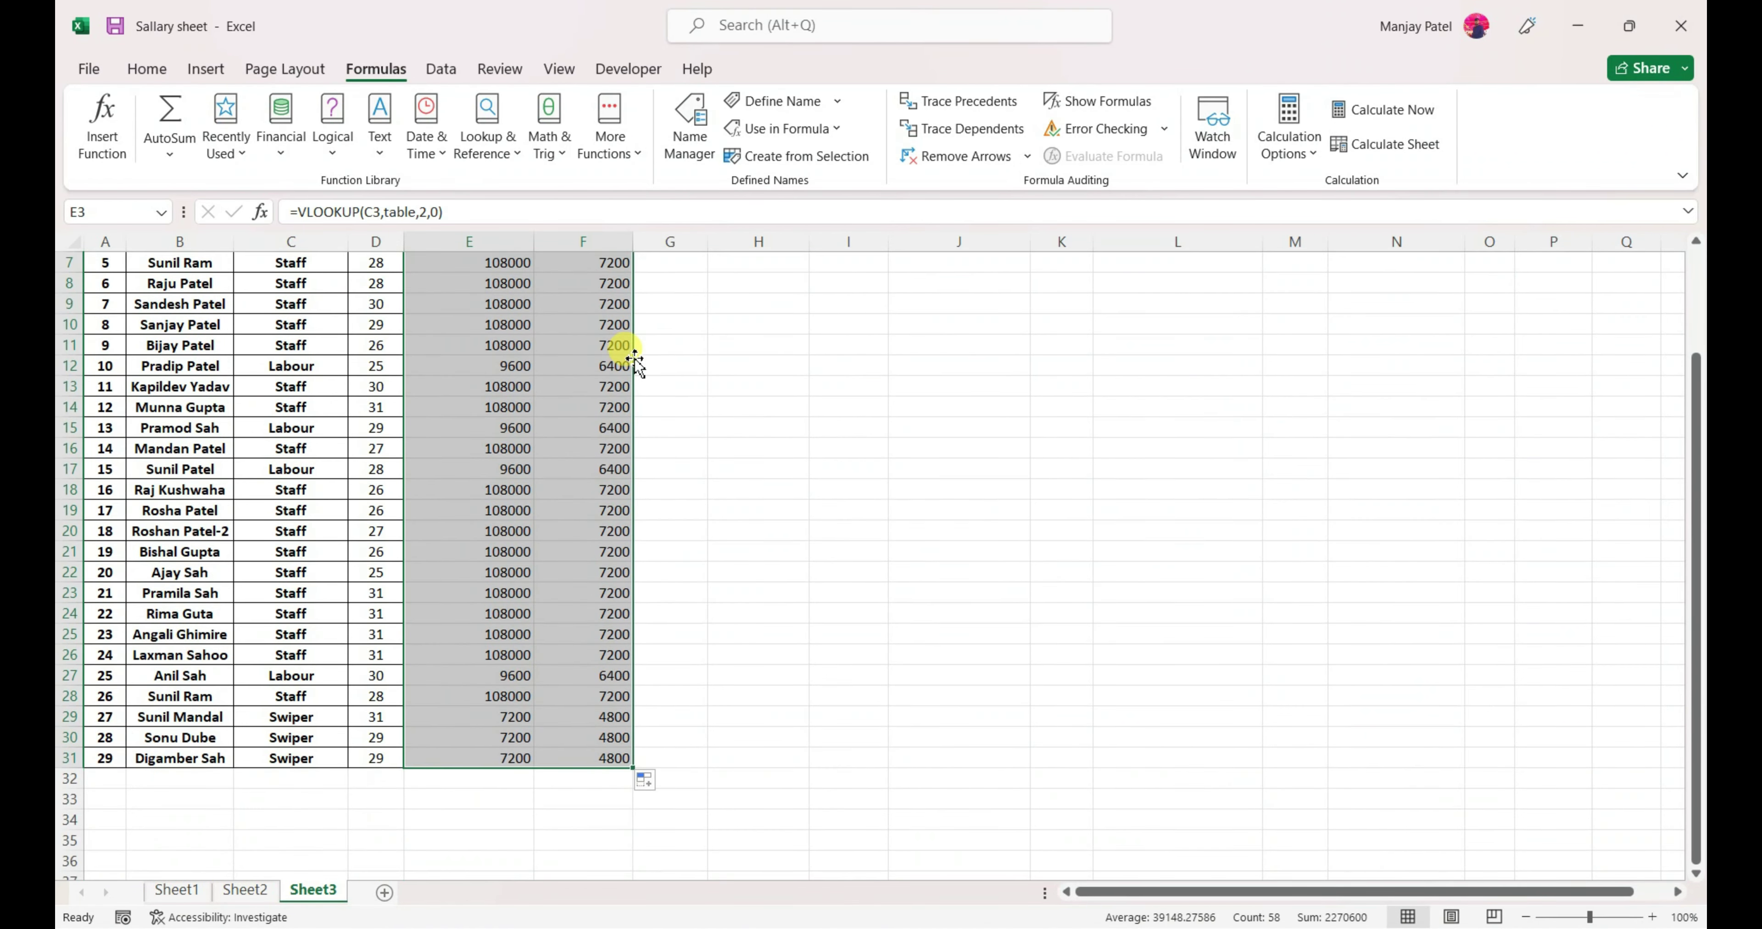
pyautogui.scroll(2, 635, 359)
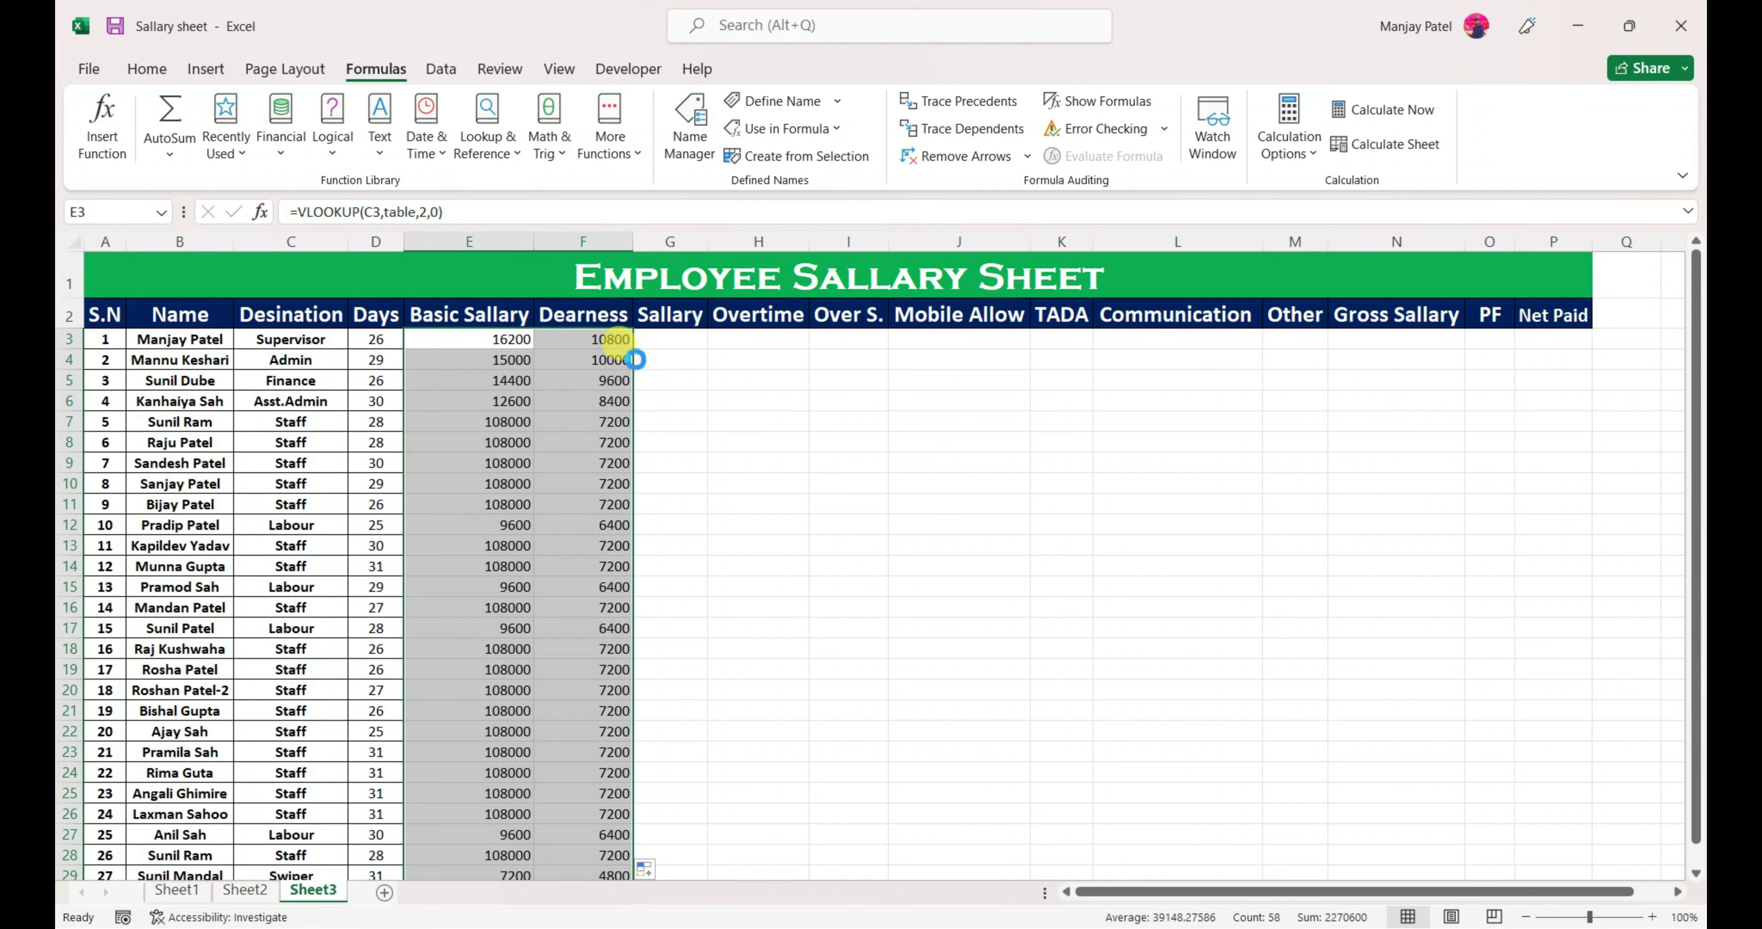
pyautogui.click(634, 360)
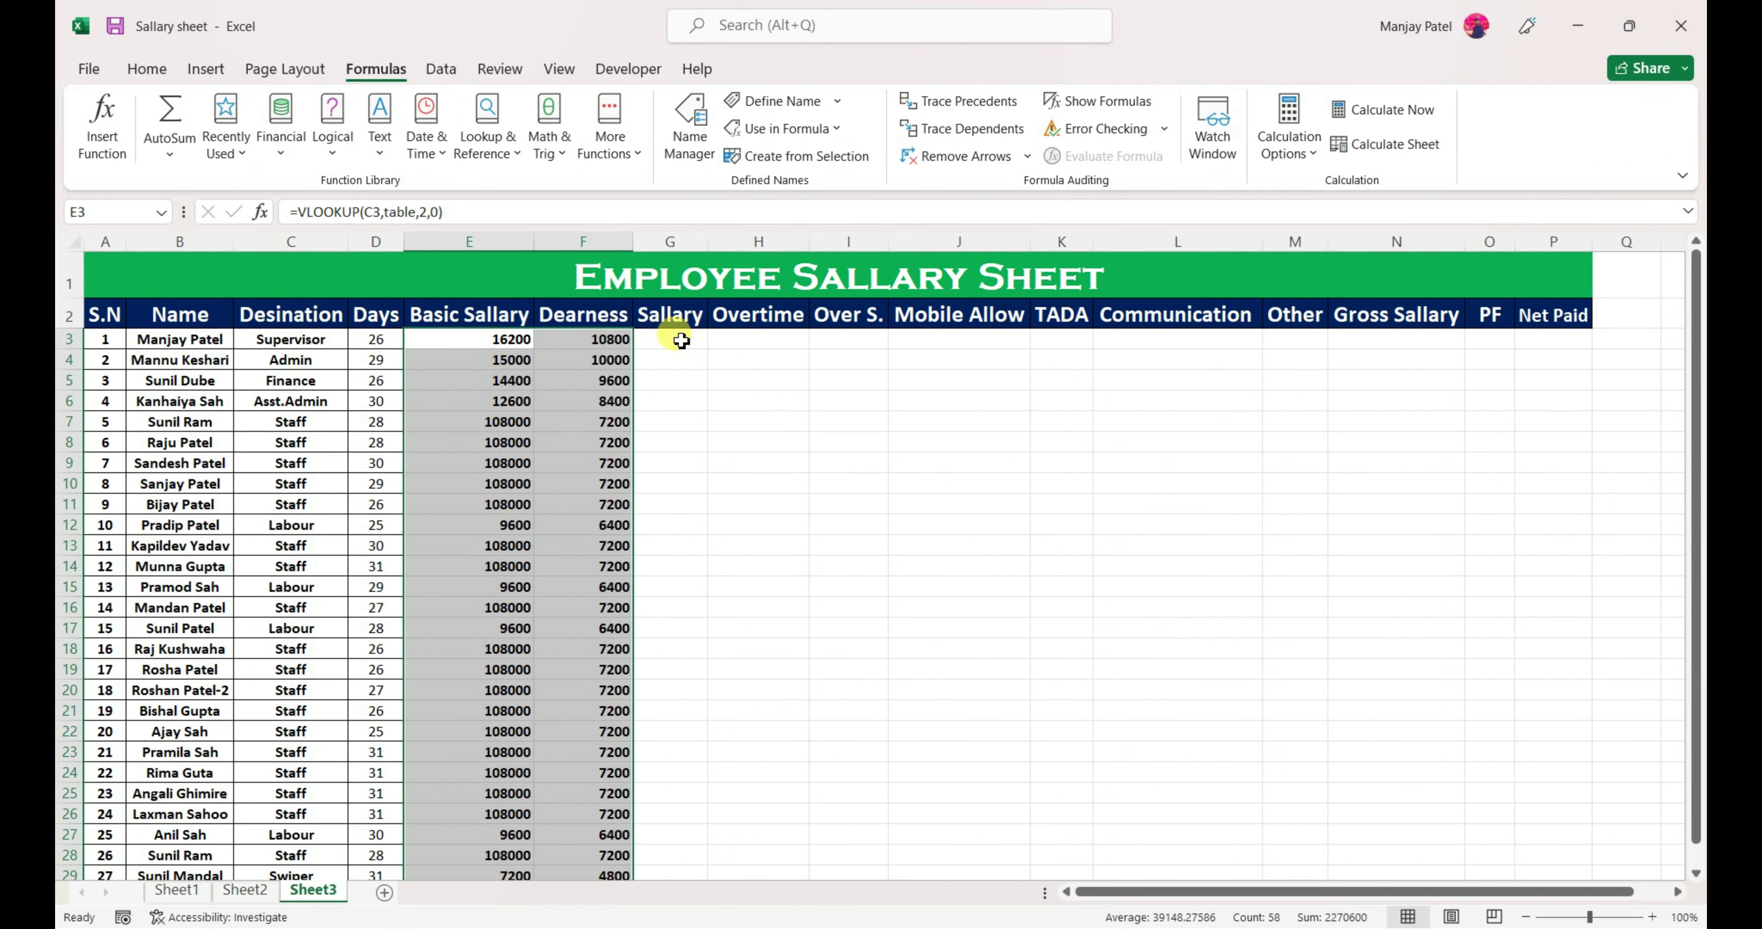
# Step: Enter =E3+F3*30/D3 in G3 for the first employee's Salary
pyautogui.click(681, 341)
pyautogui.write('=')
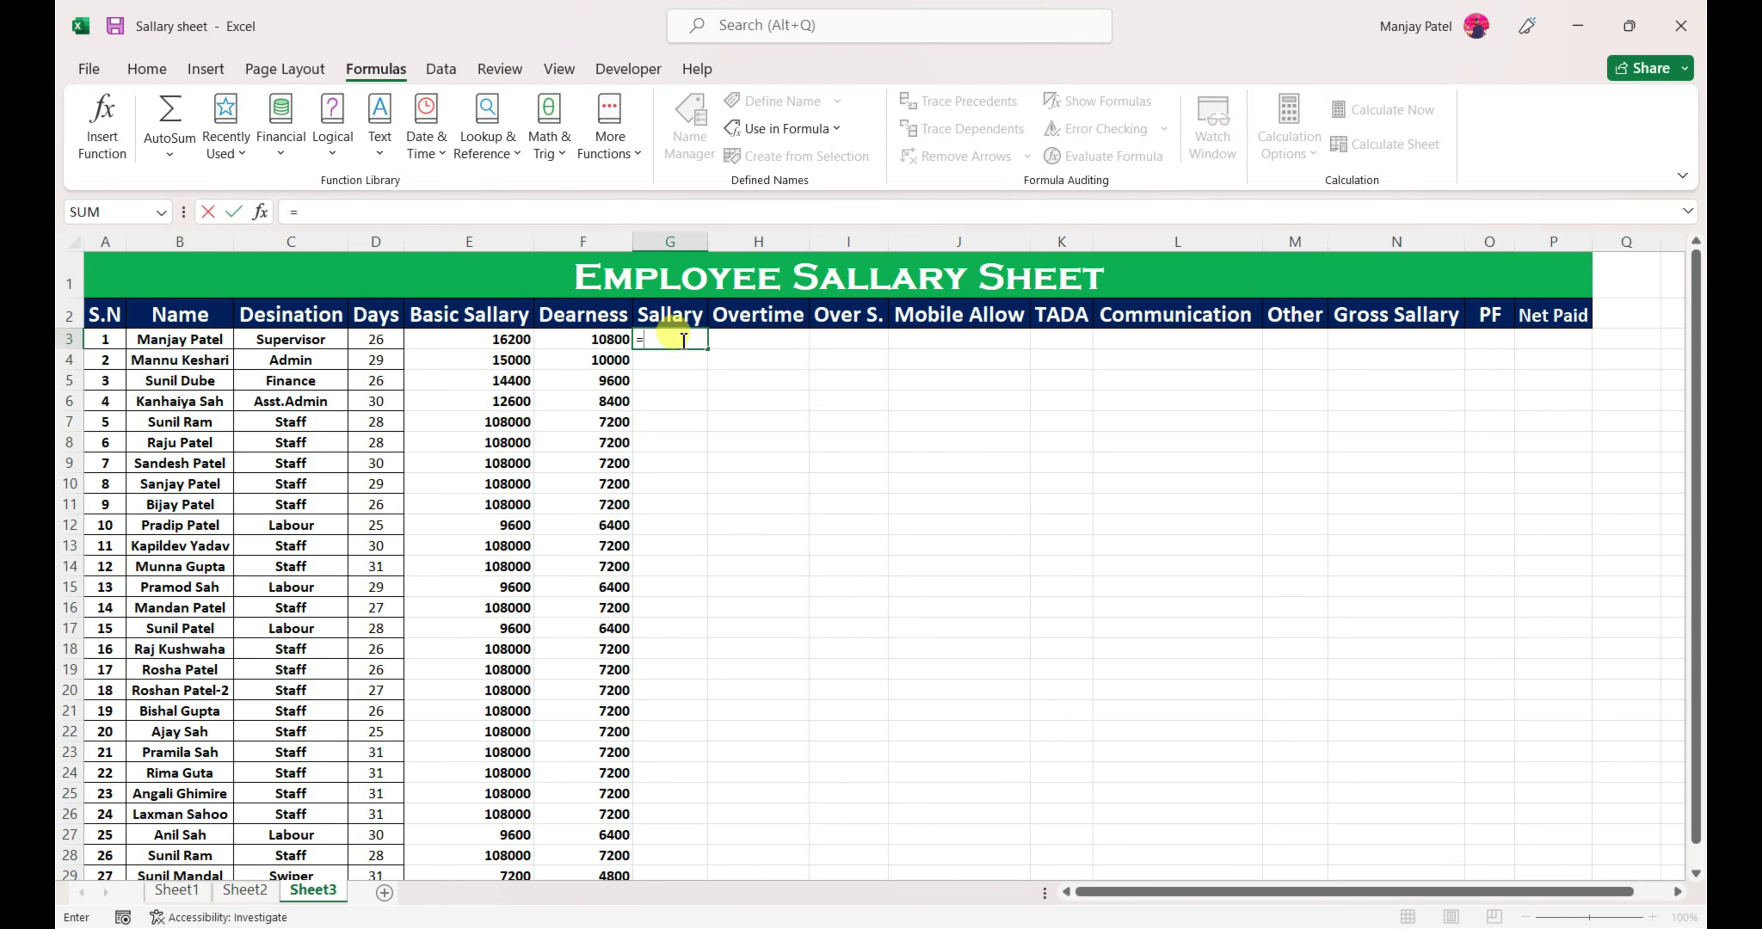
pyautogui.click(506, 338)
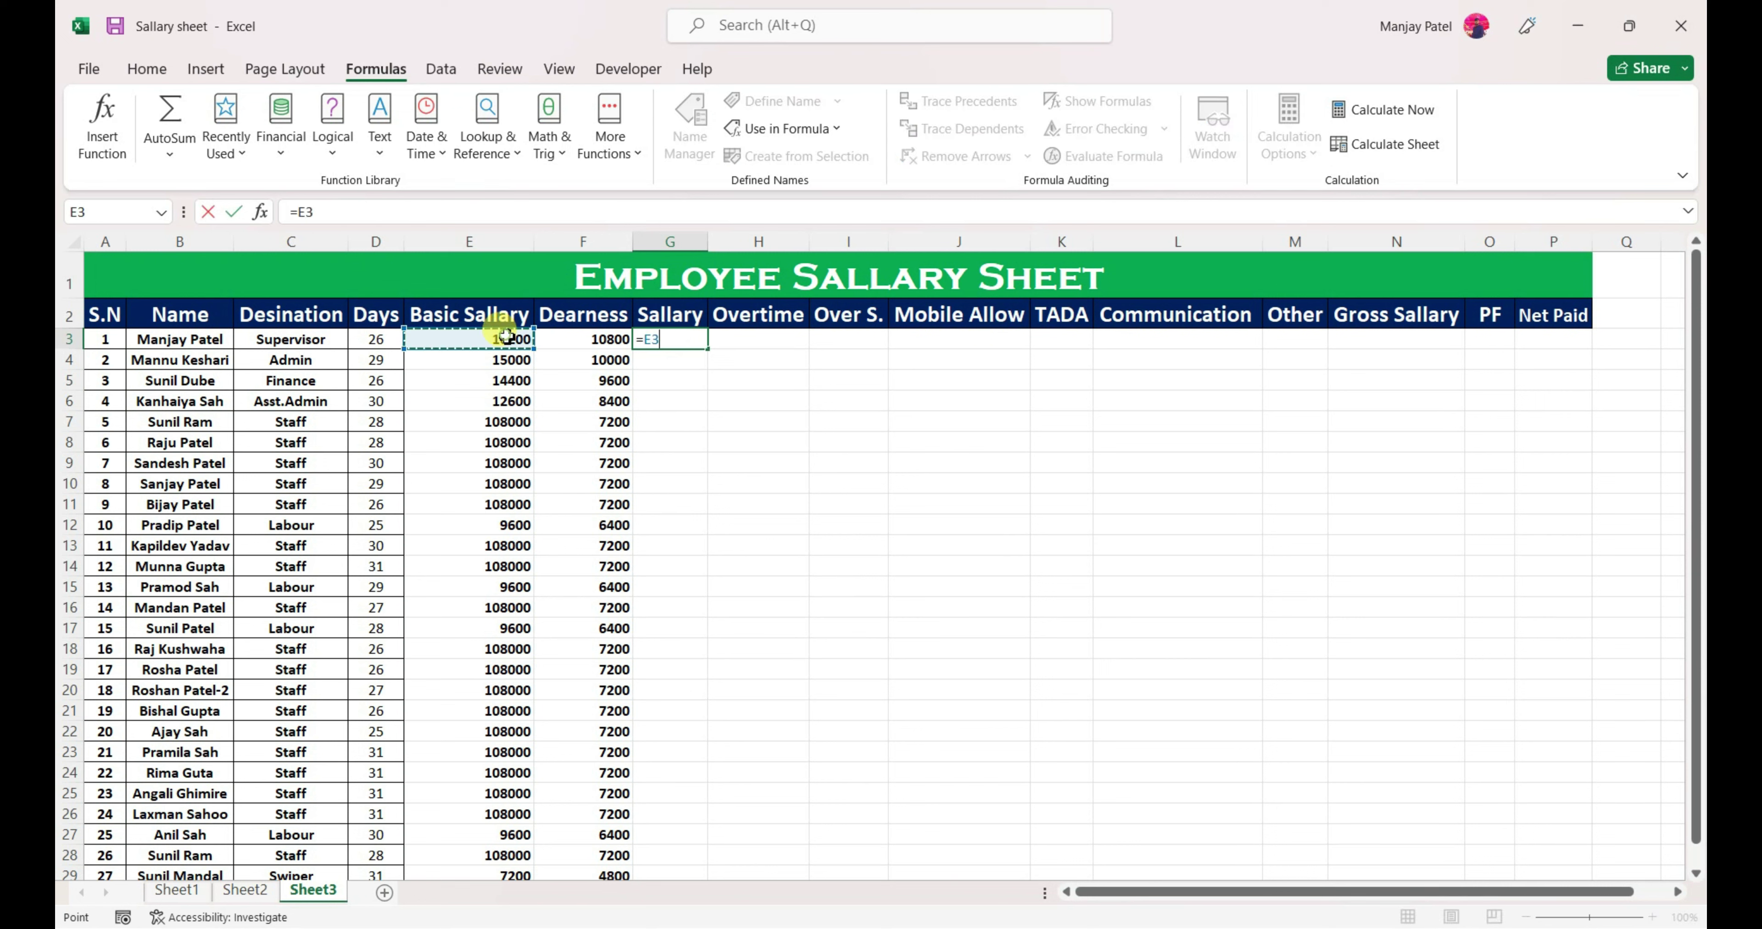
pyautogui.write('+')
pyautogui.click(580, 338)
pyautogui.write('*')
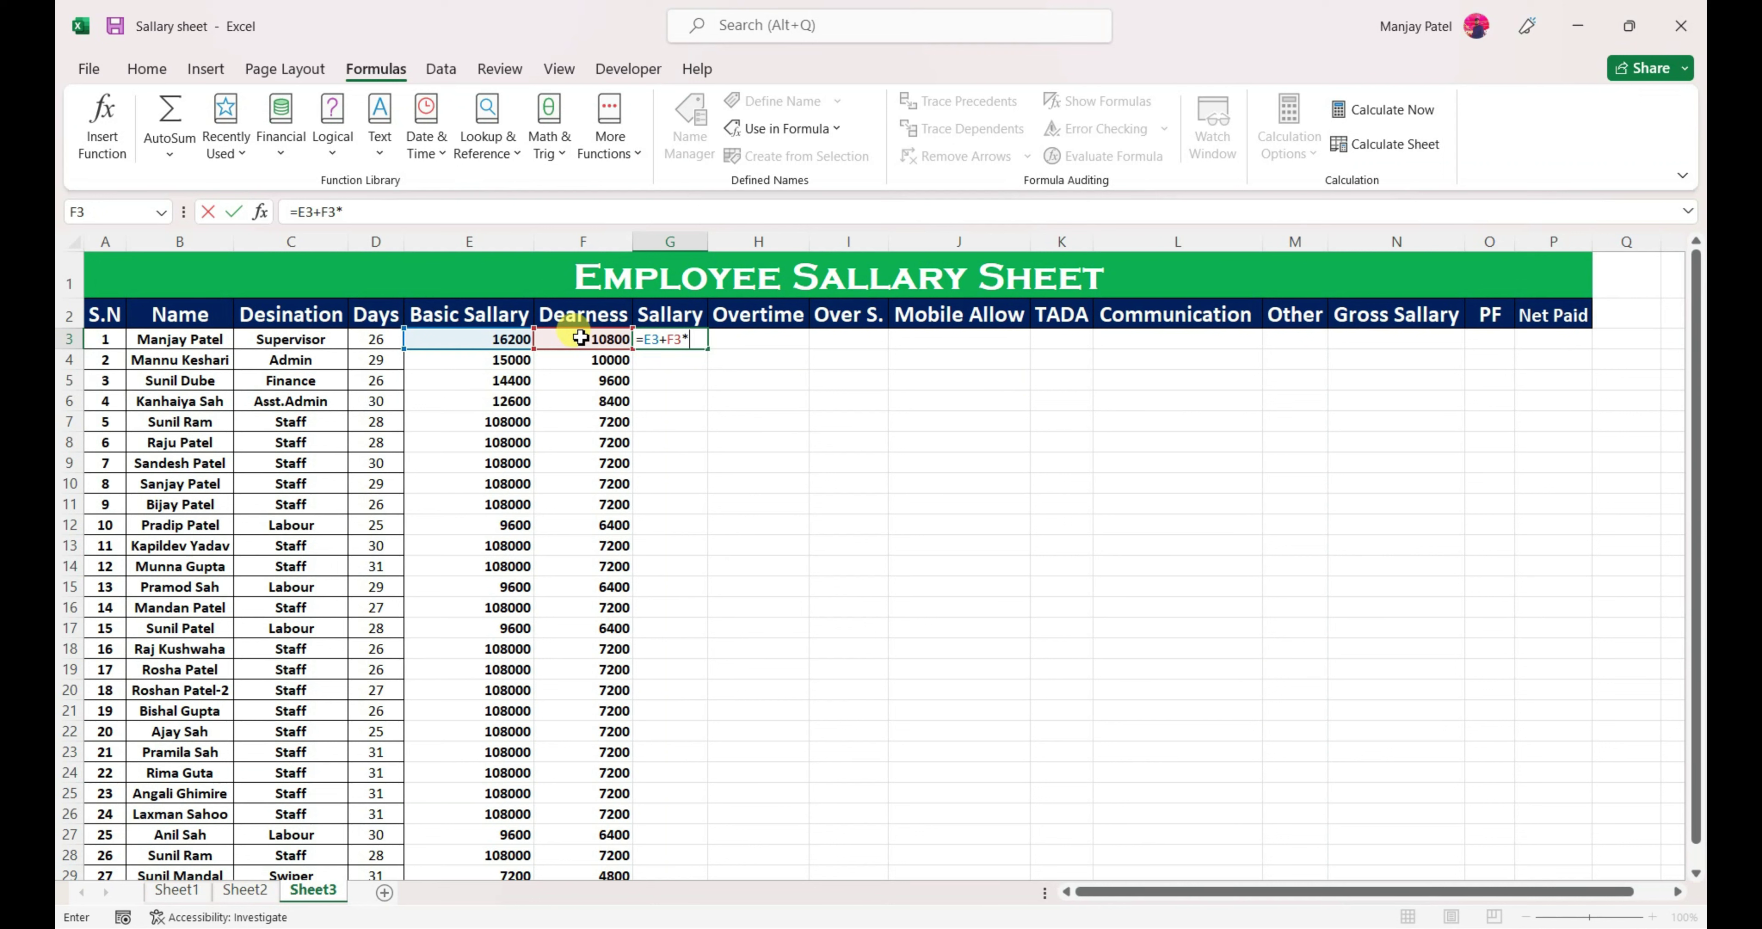
pyautogui.write('30/')
pyautogui.click(377, 339)
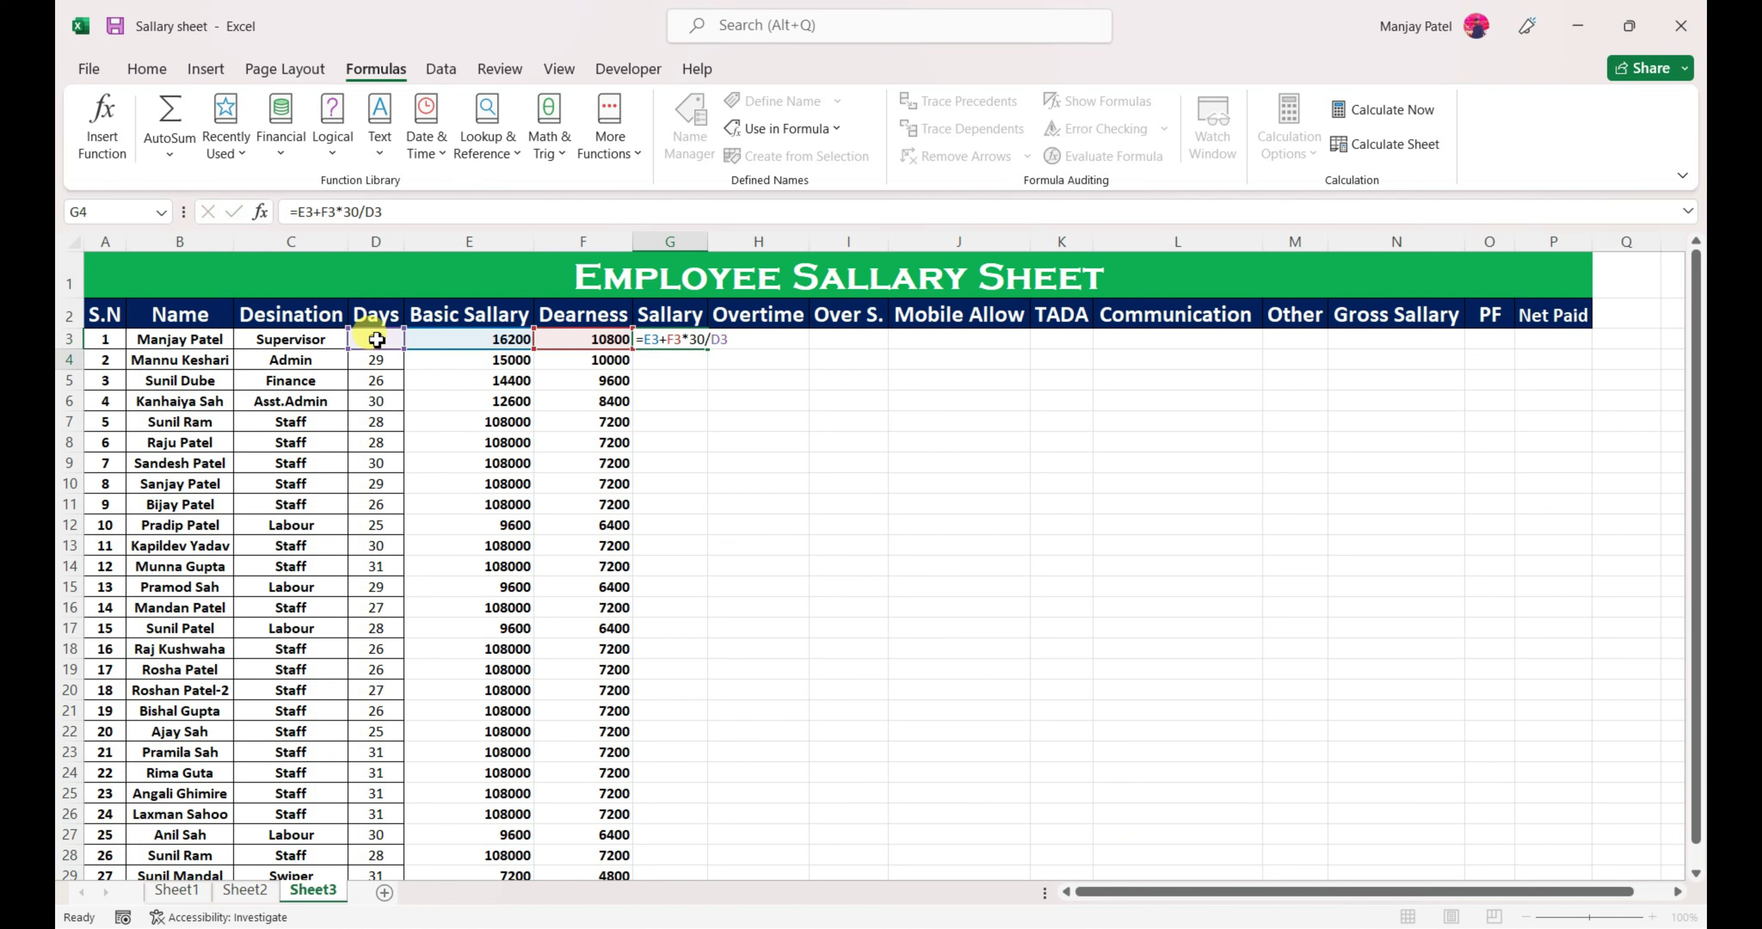
pyautogui.press('Return')
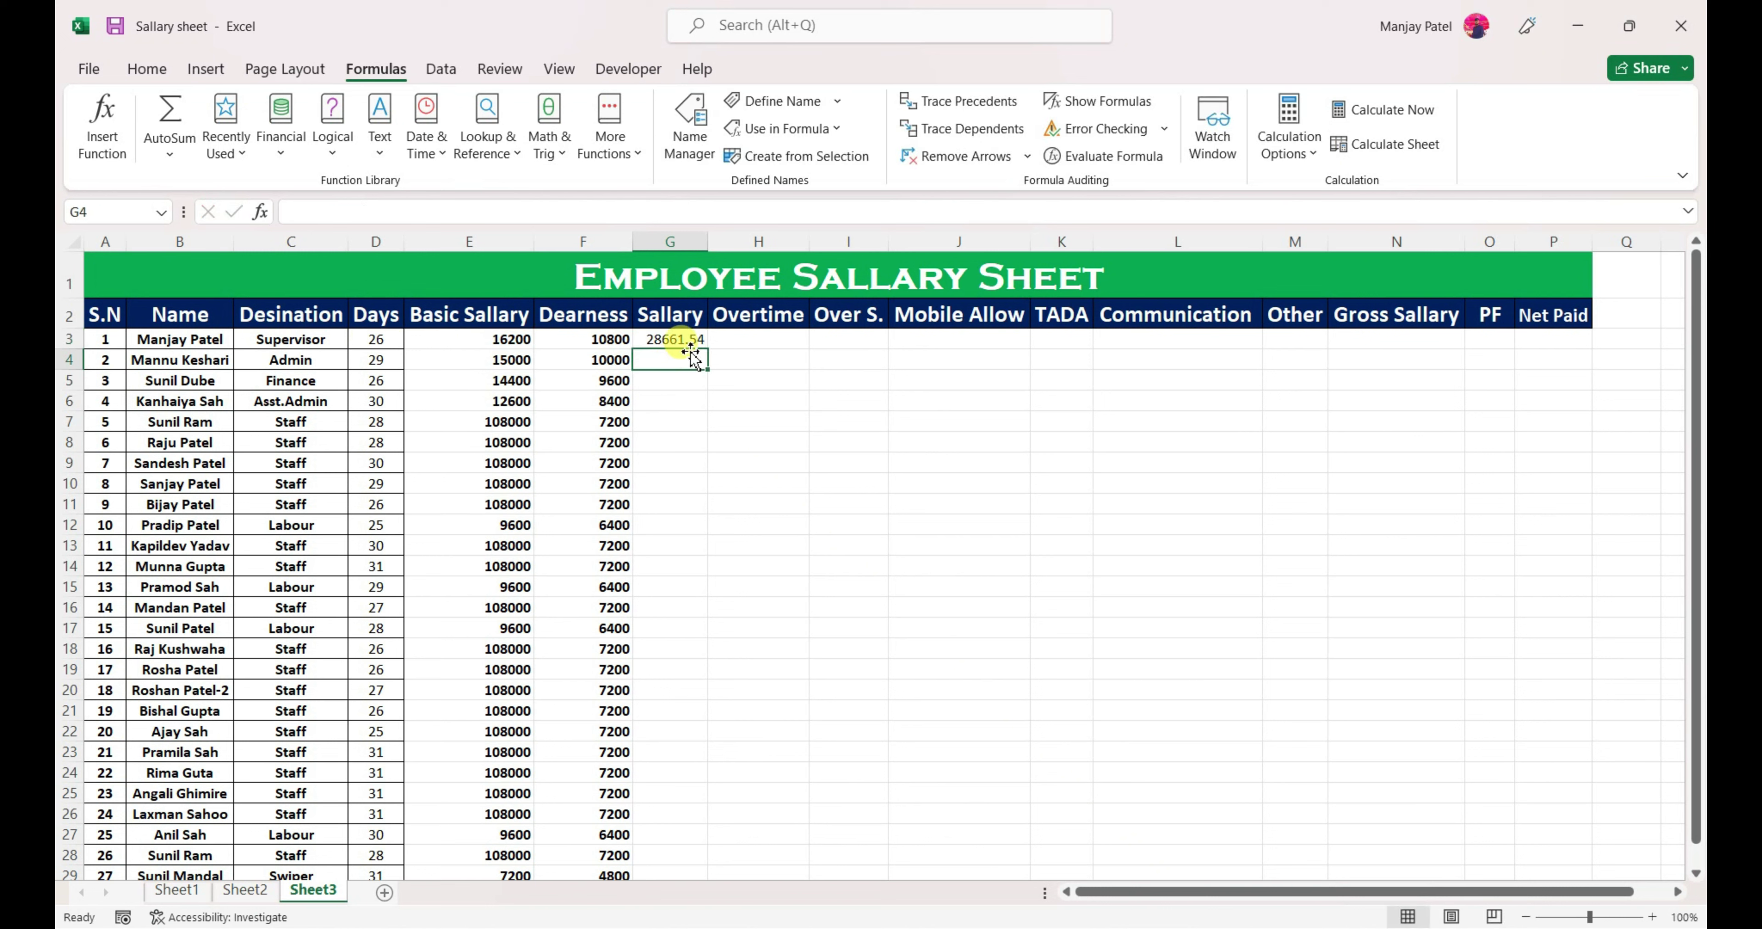
# Step: Copy the G3 salary formula down column G to row 31
pyautogui.click(689, 341)
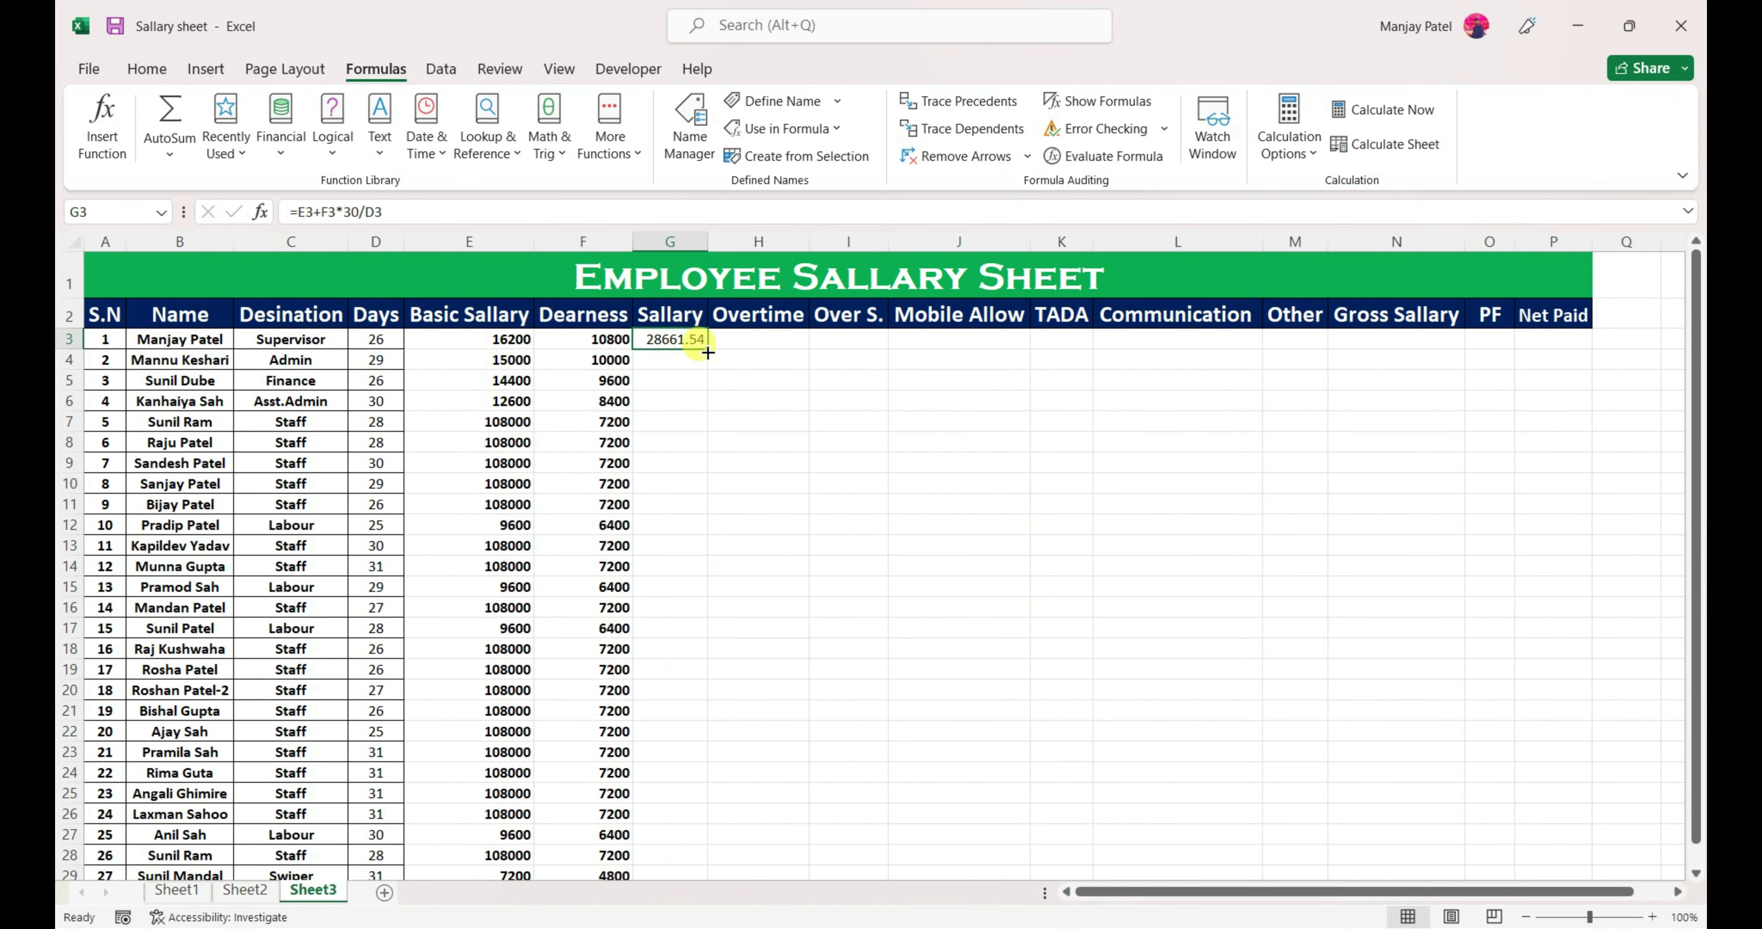
pyautogui.doubleClick(707, 353)
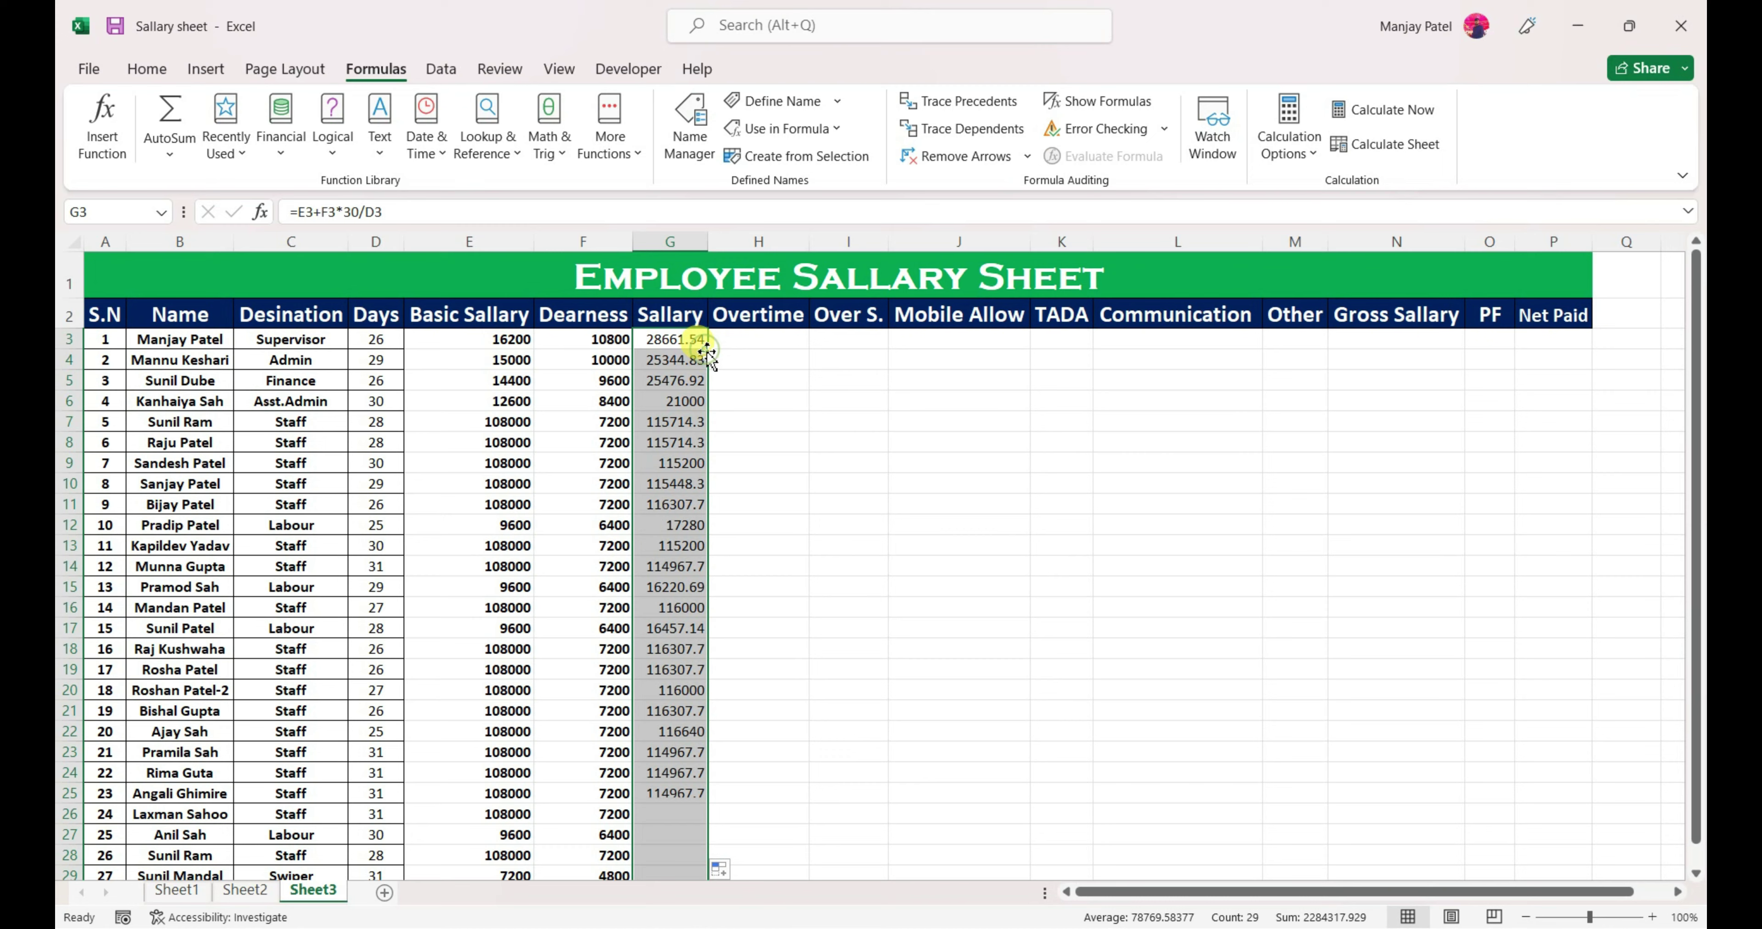
pyautogui.scroll(-2, 707, 356)
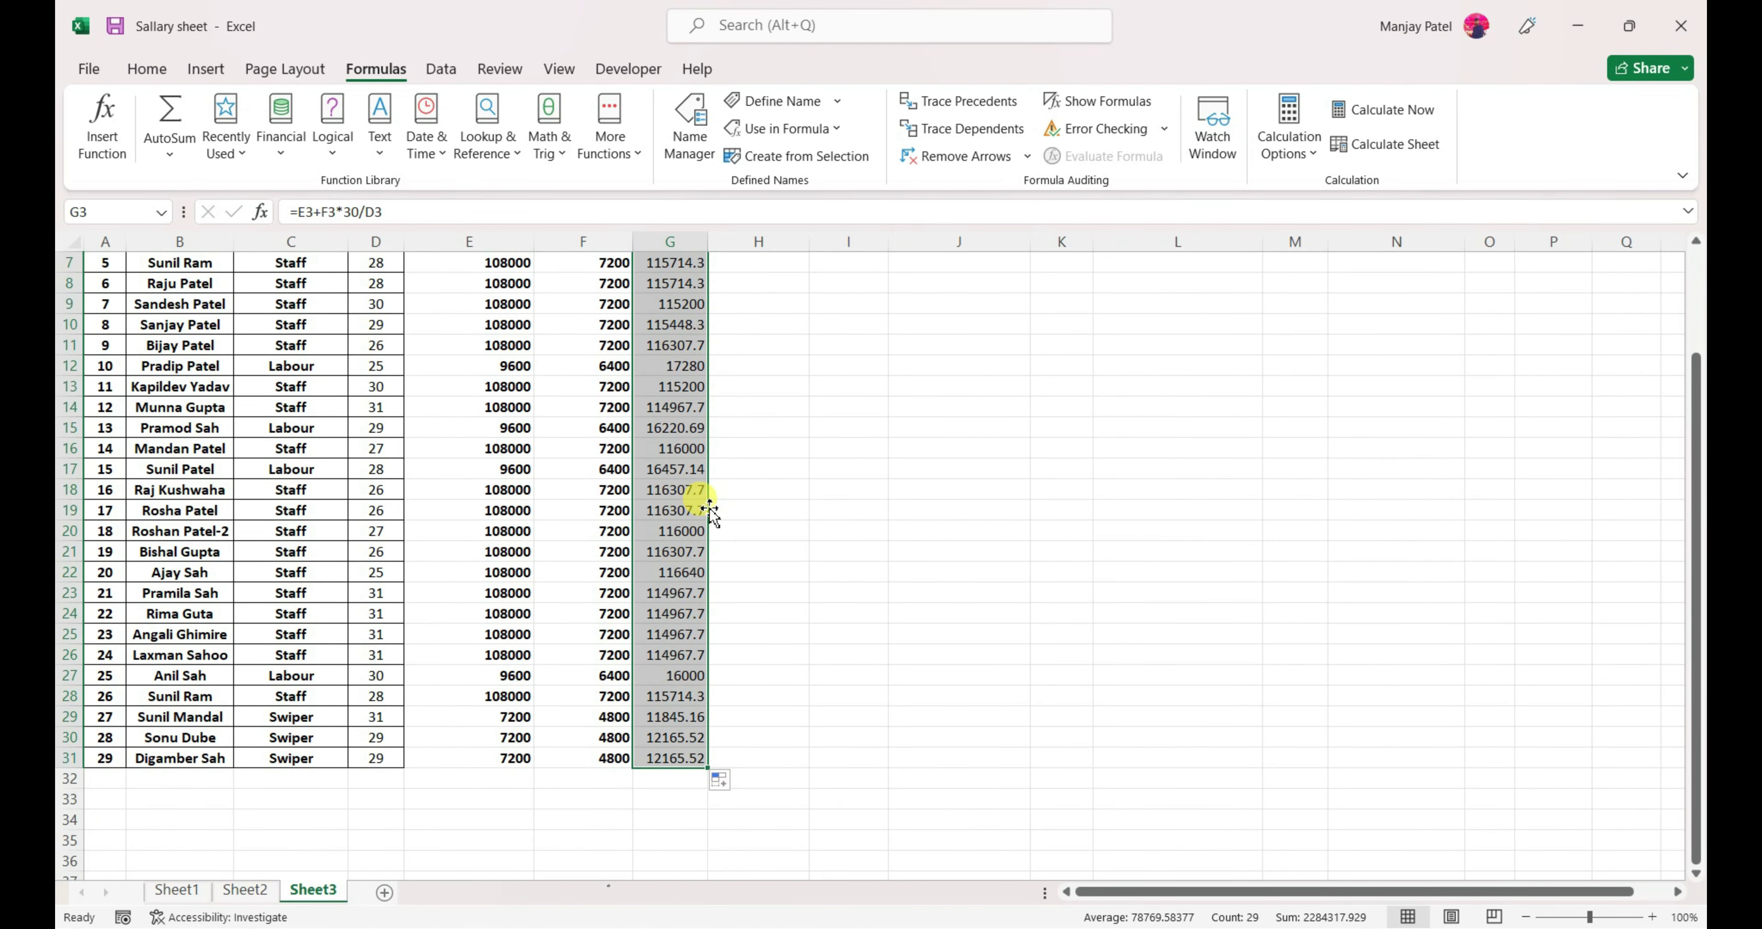
pyautogui.scroll(2, 711, 514)
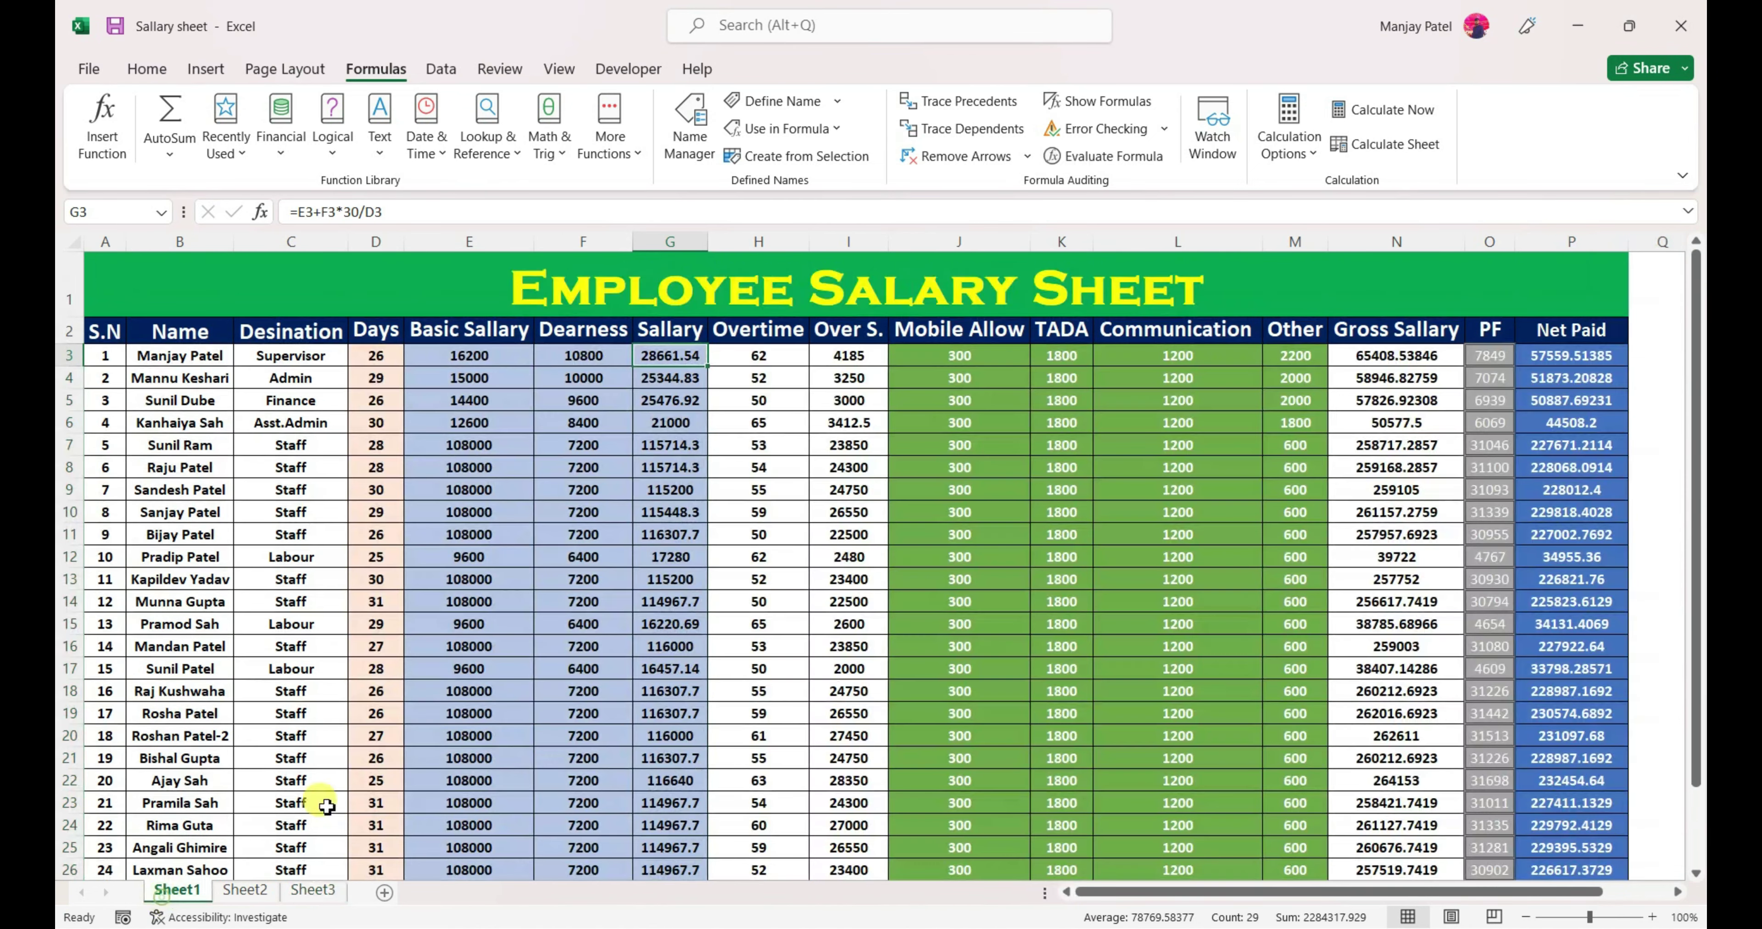
# Step: Copy Sheet1's Overtime values H3:H31 into column H of Sheet3 starting at H3
pyautogui.click(174, 891)
pyautogui.click(786, 356)
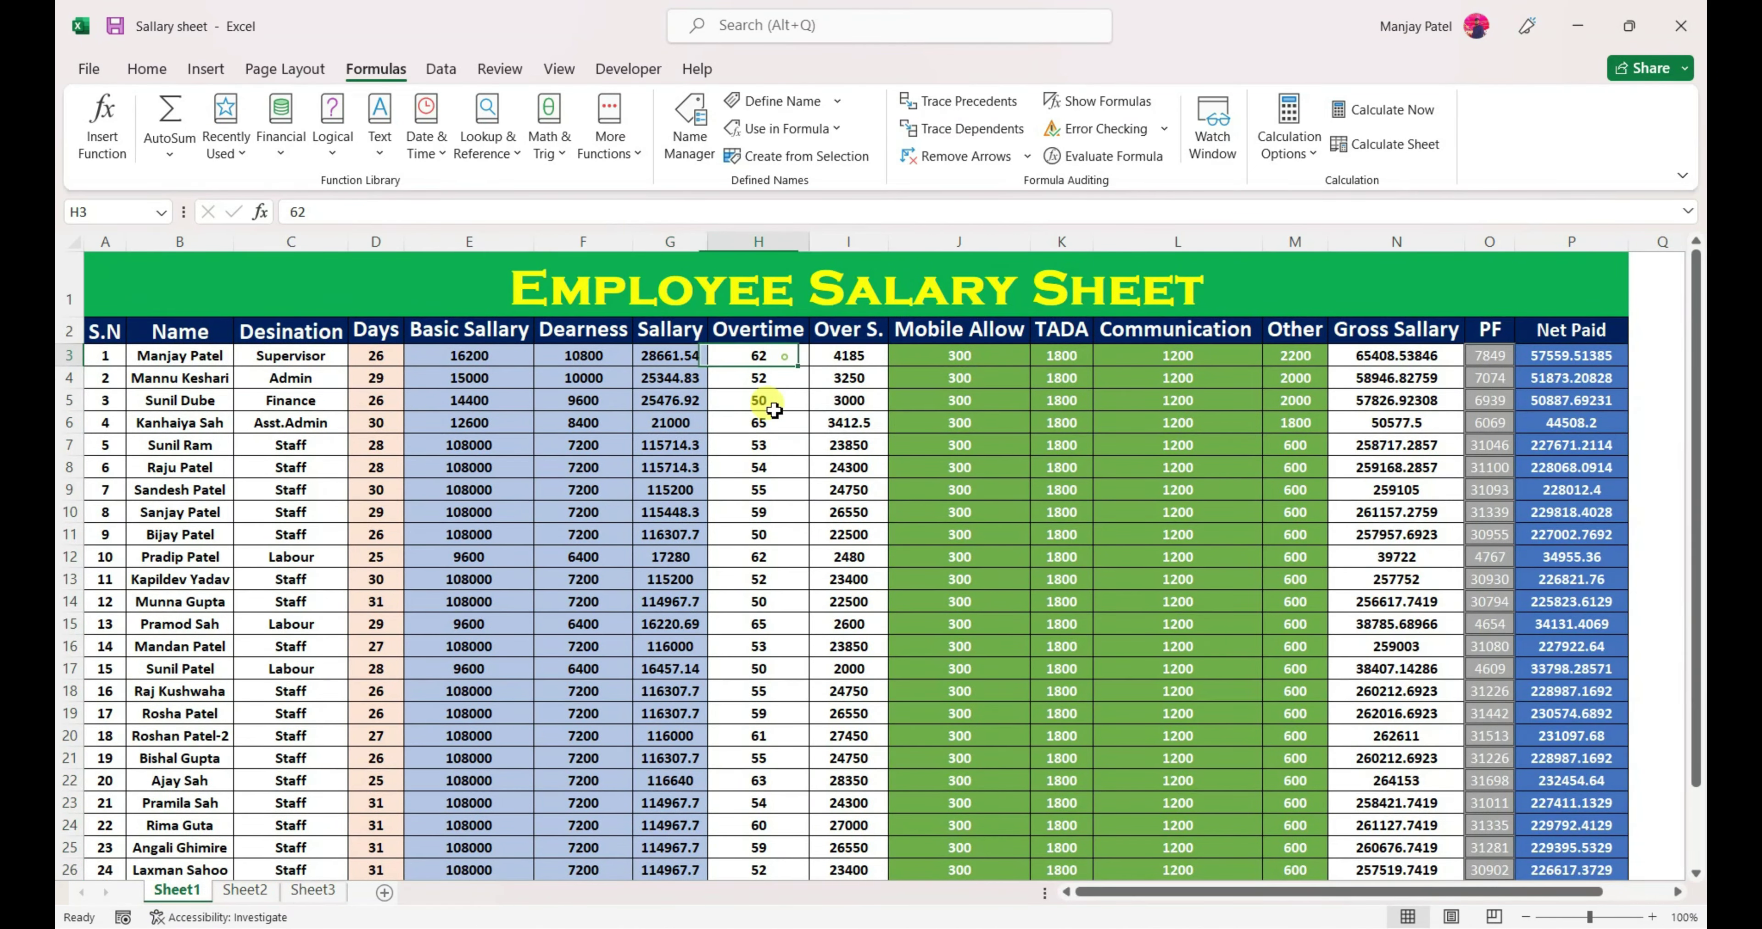
pyautogui.moveTo(773, 410); pyautogui.dragTo(786, 849)
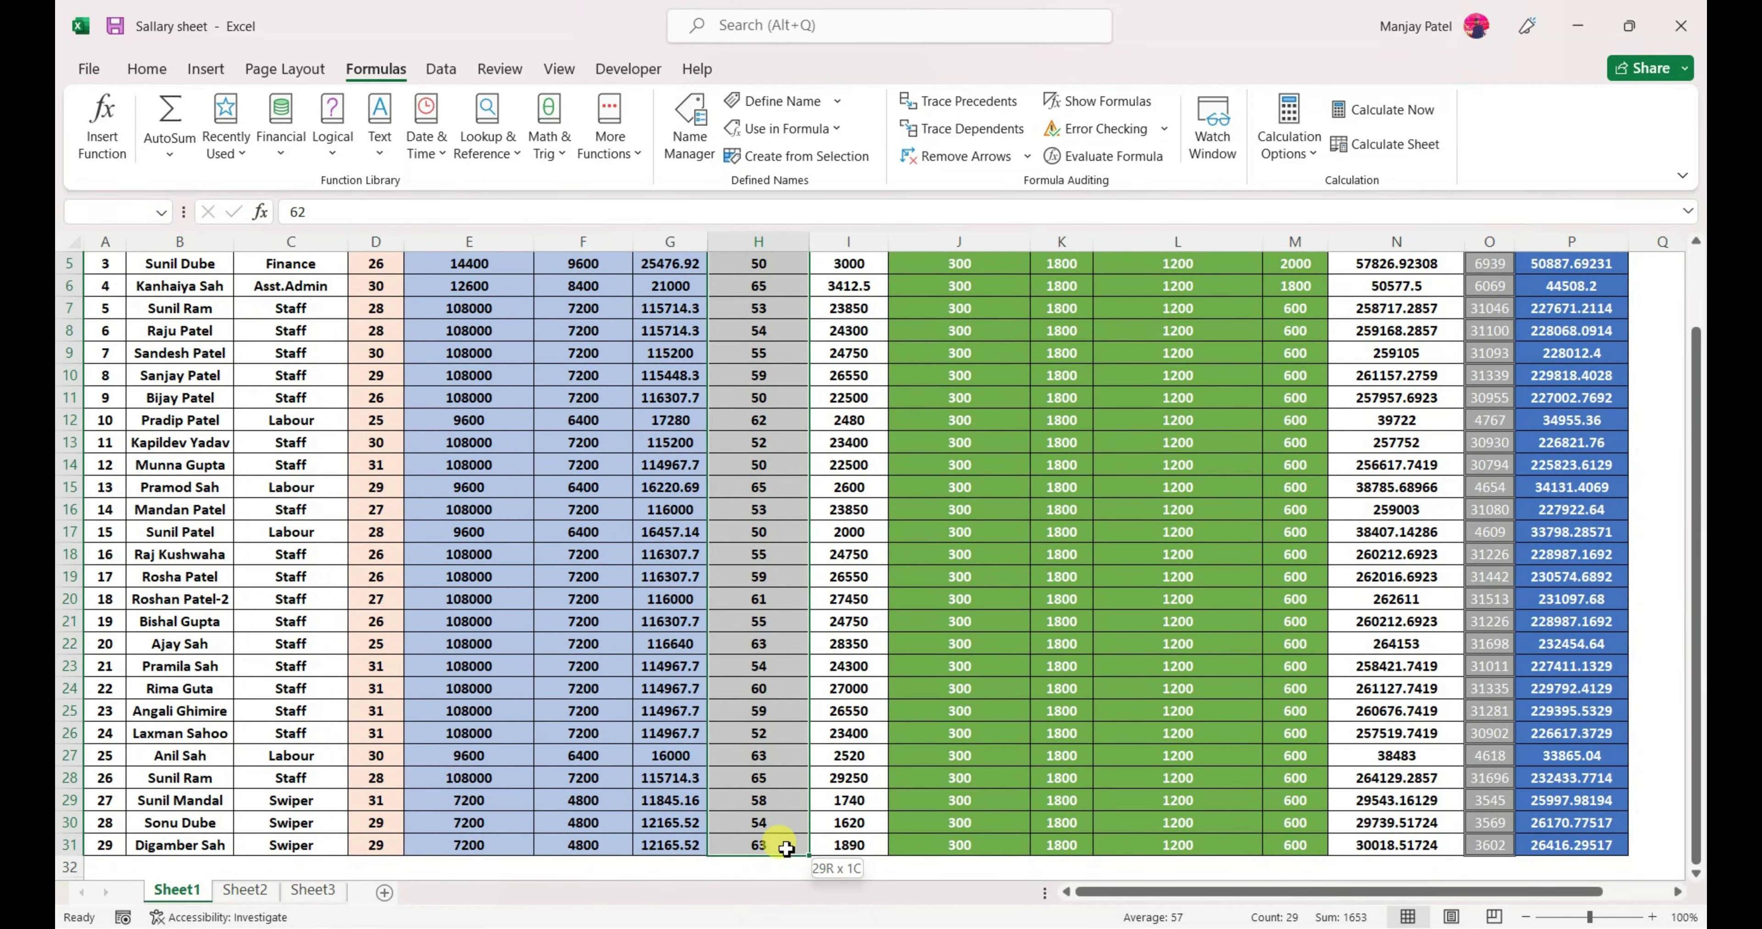
pyautogui.hotkey('ctrl', 'c')
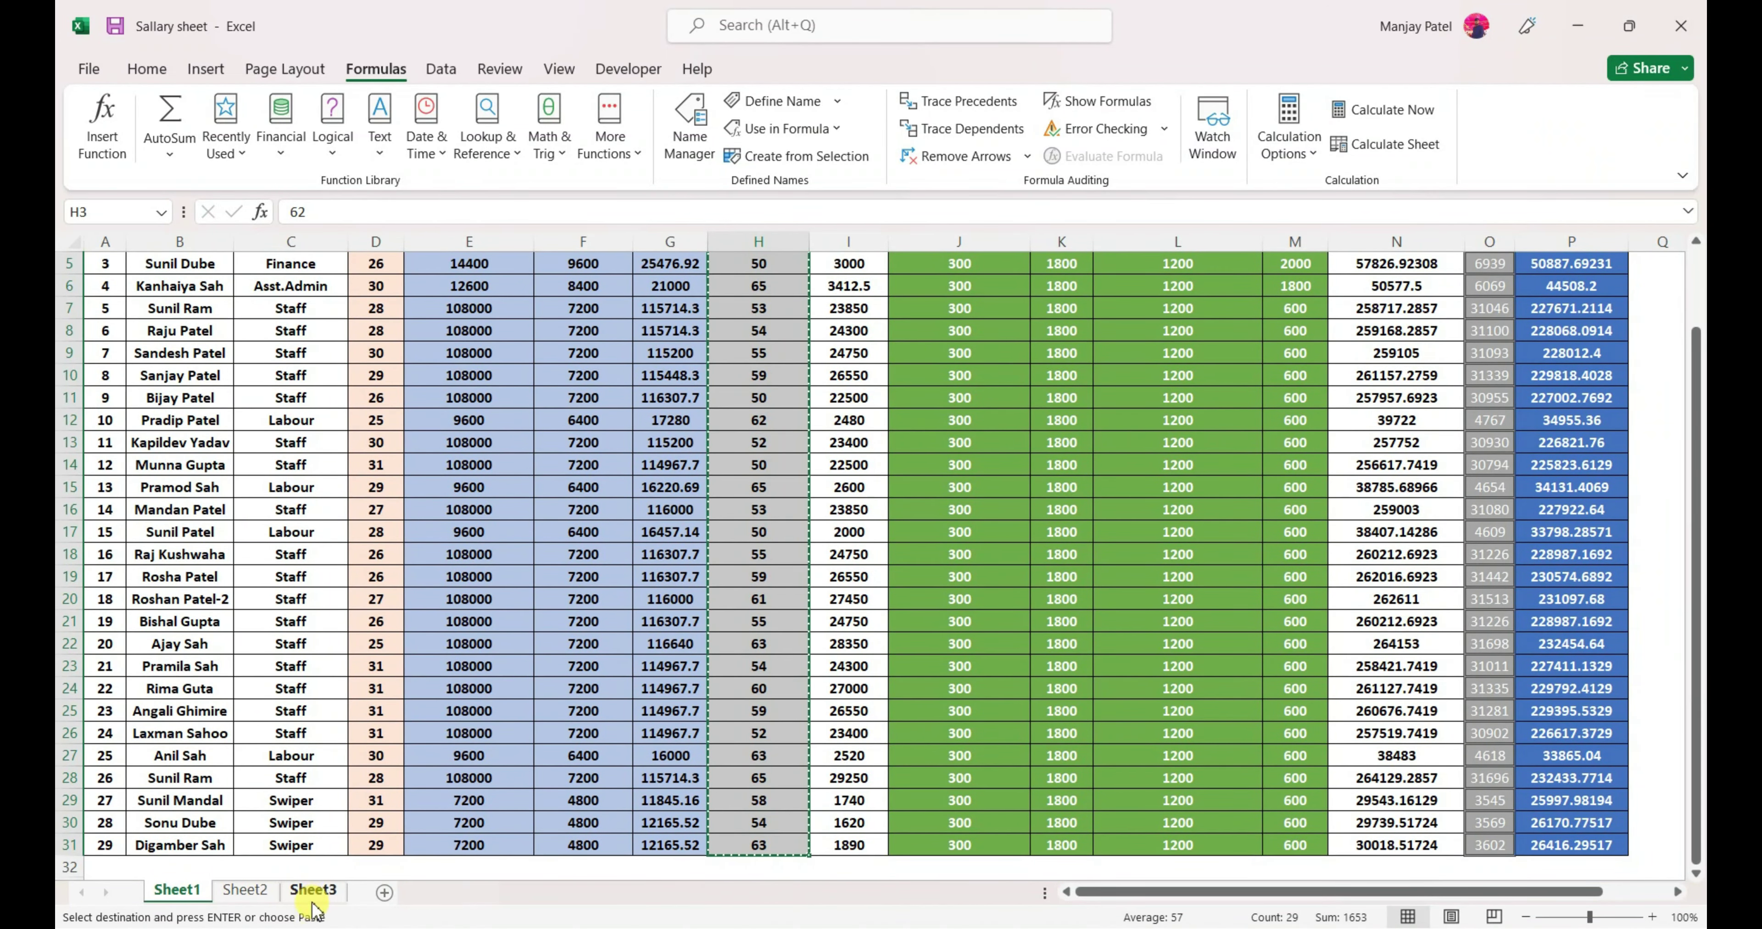
pyautogui.click(312, 890)
pyautogui.click(757, 340)
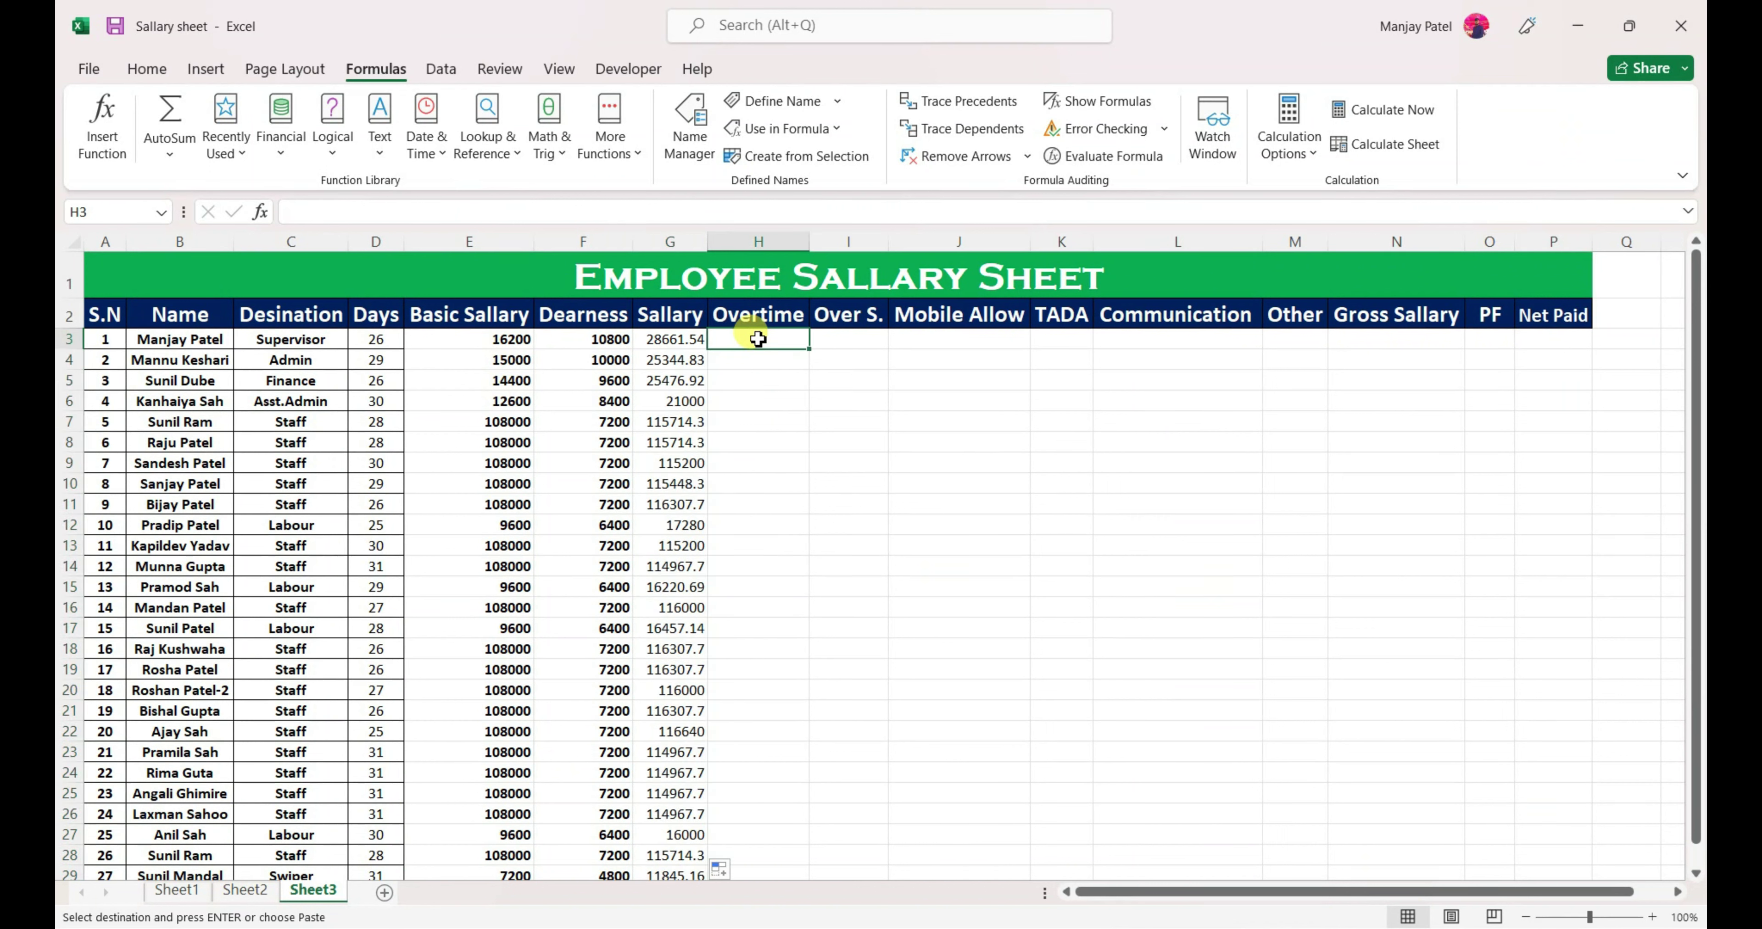
pyautogui.hotkey('ctrl', 'v')
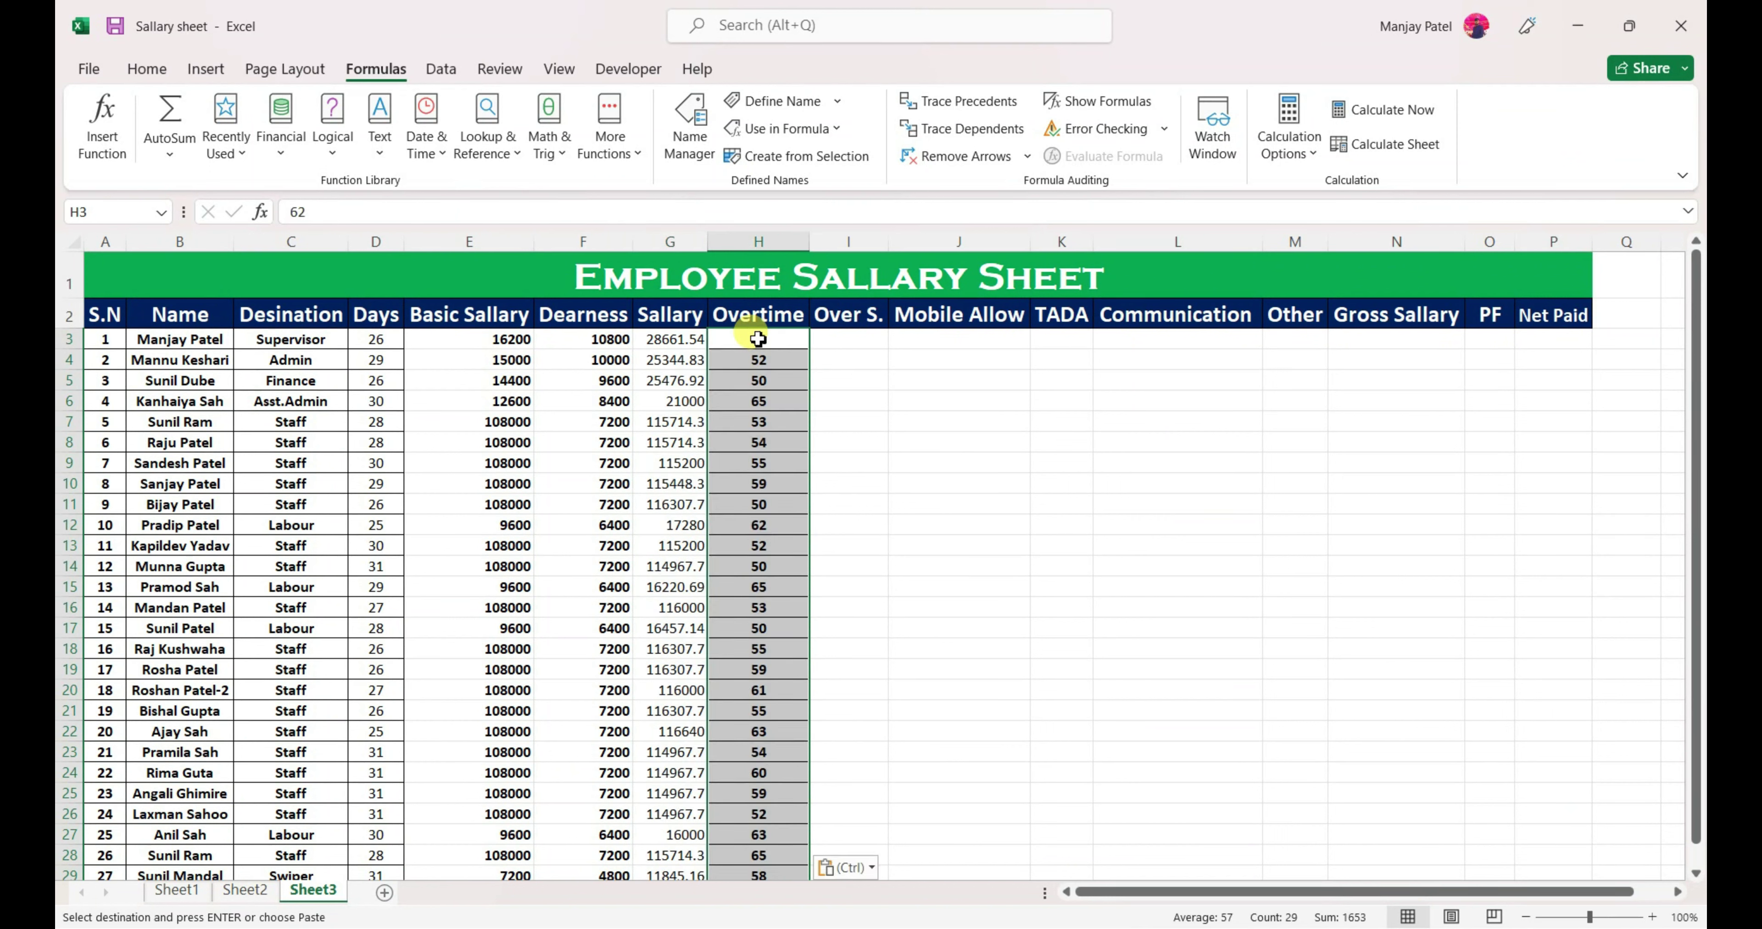
pyautogui.click(881, 340)
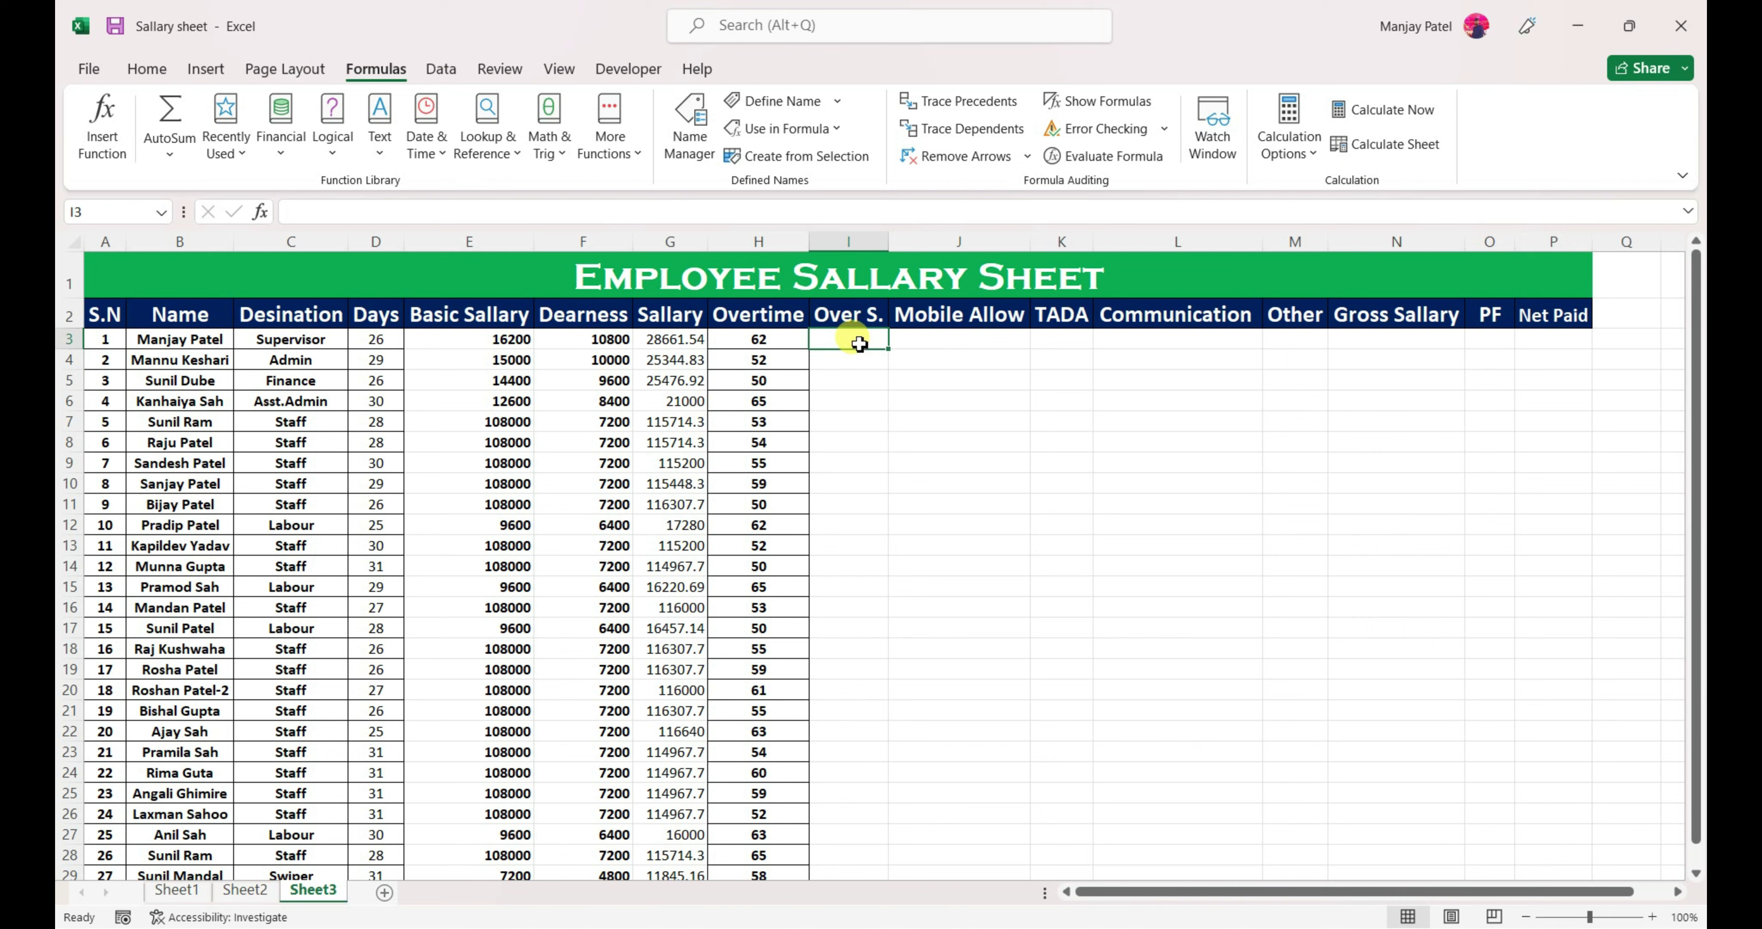
# Step: Enter =G3/30/8*H3 in I3 and fill it down the Over S. column
pyautogui.write('=')
pyautogui.click(684, 341)
pyautogui.write('/30')
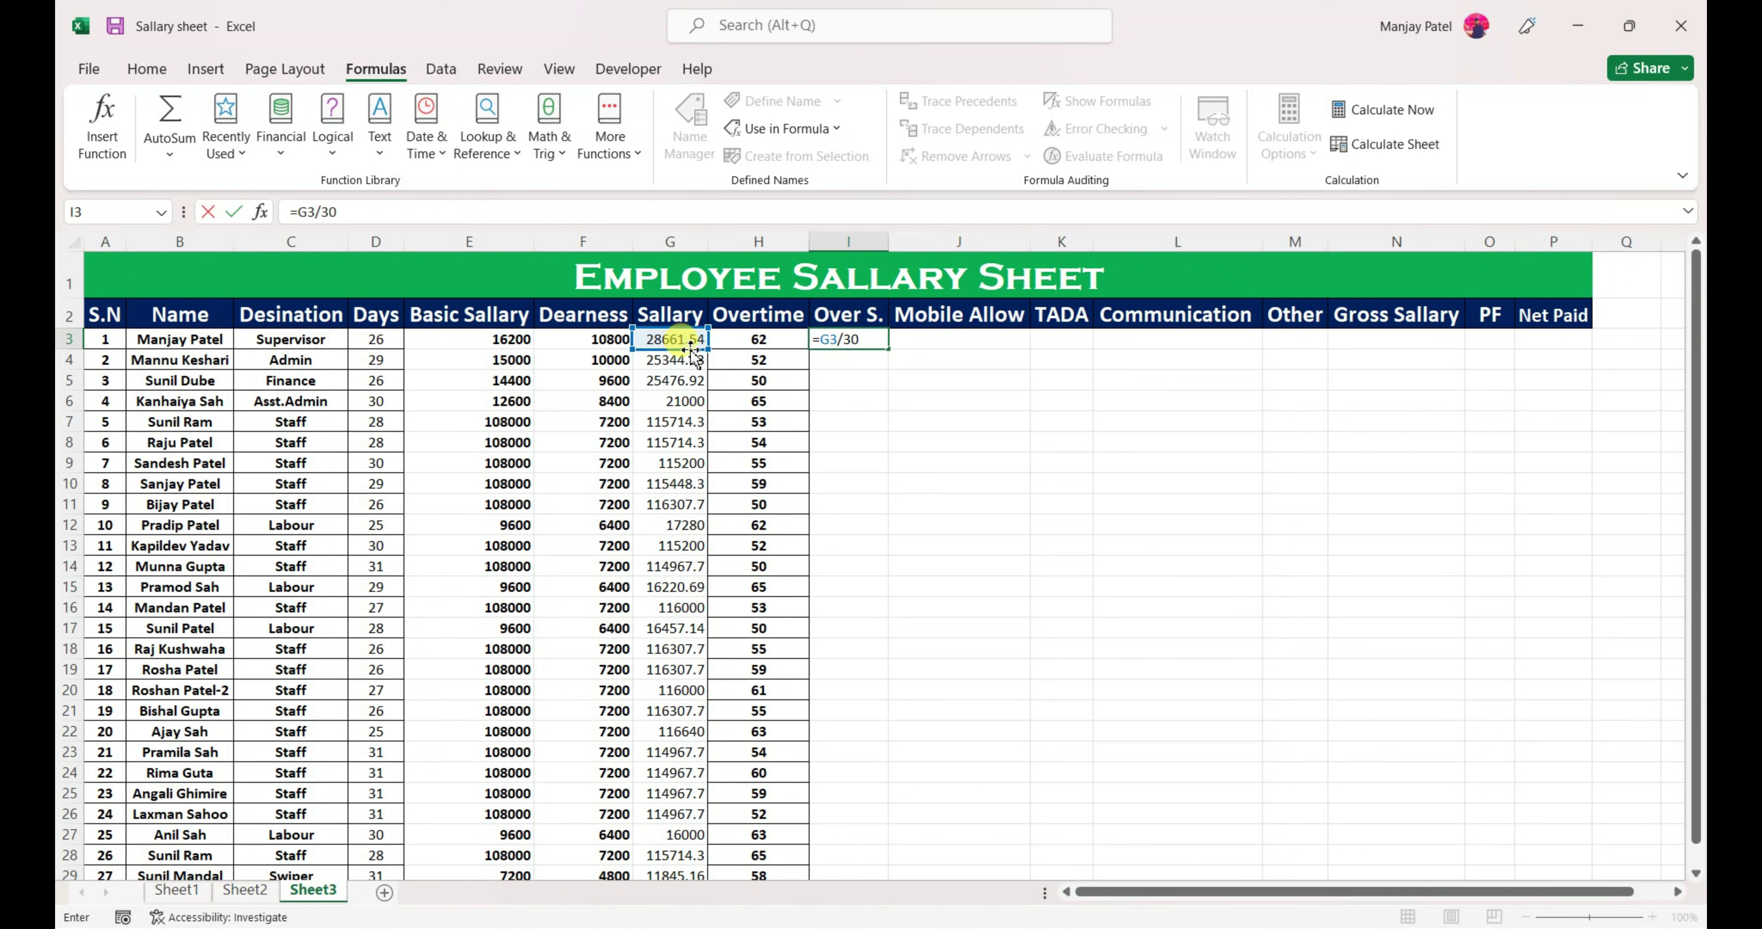
pyautogui.write('/')
pyautogui.write('8')
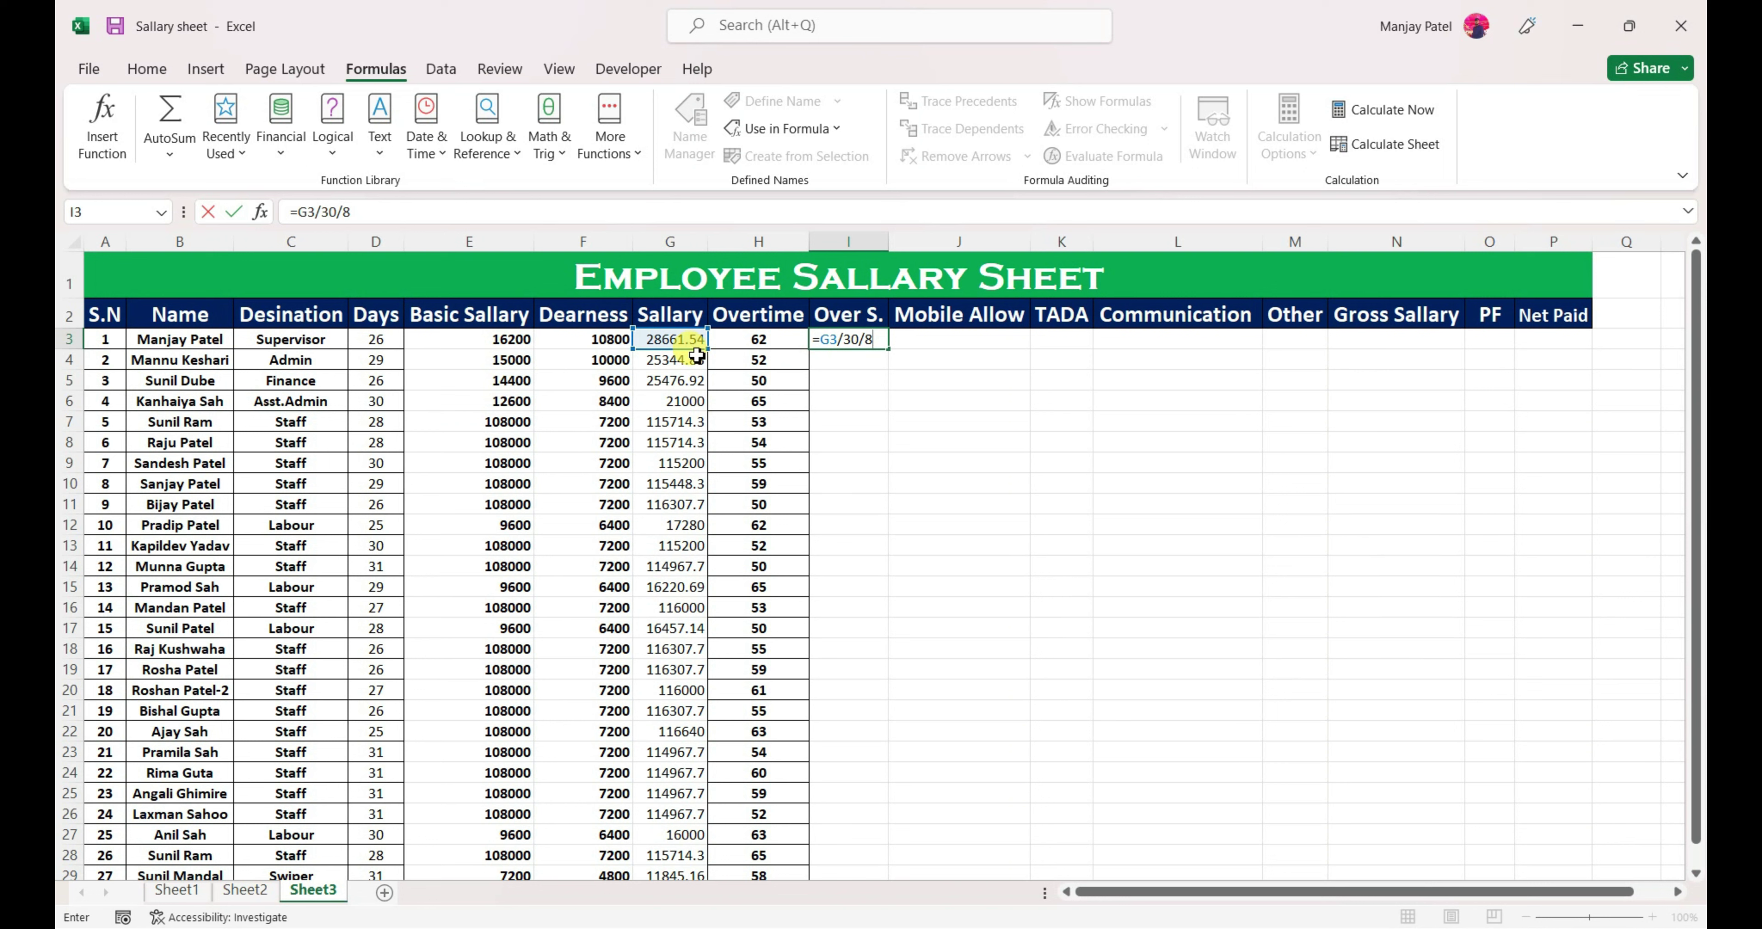
pyautogui.write('*')
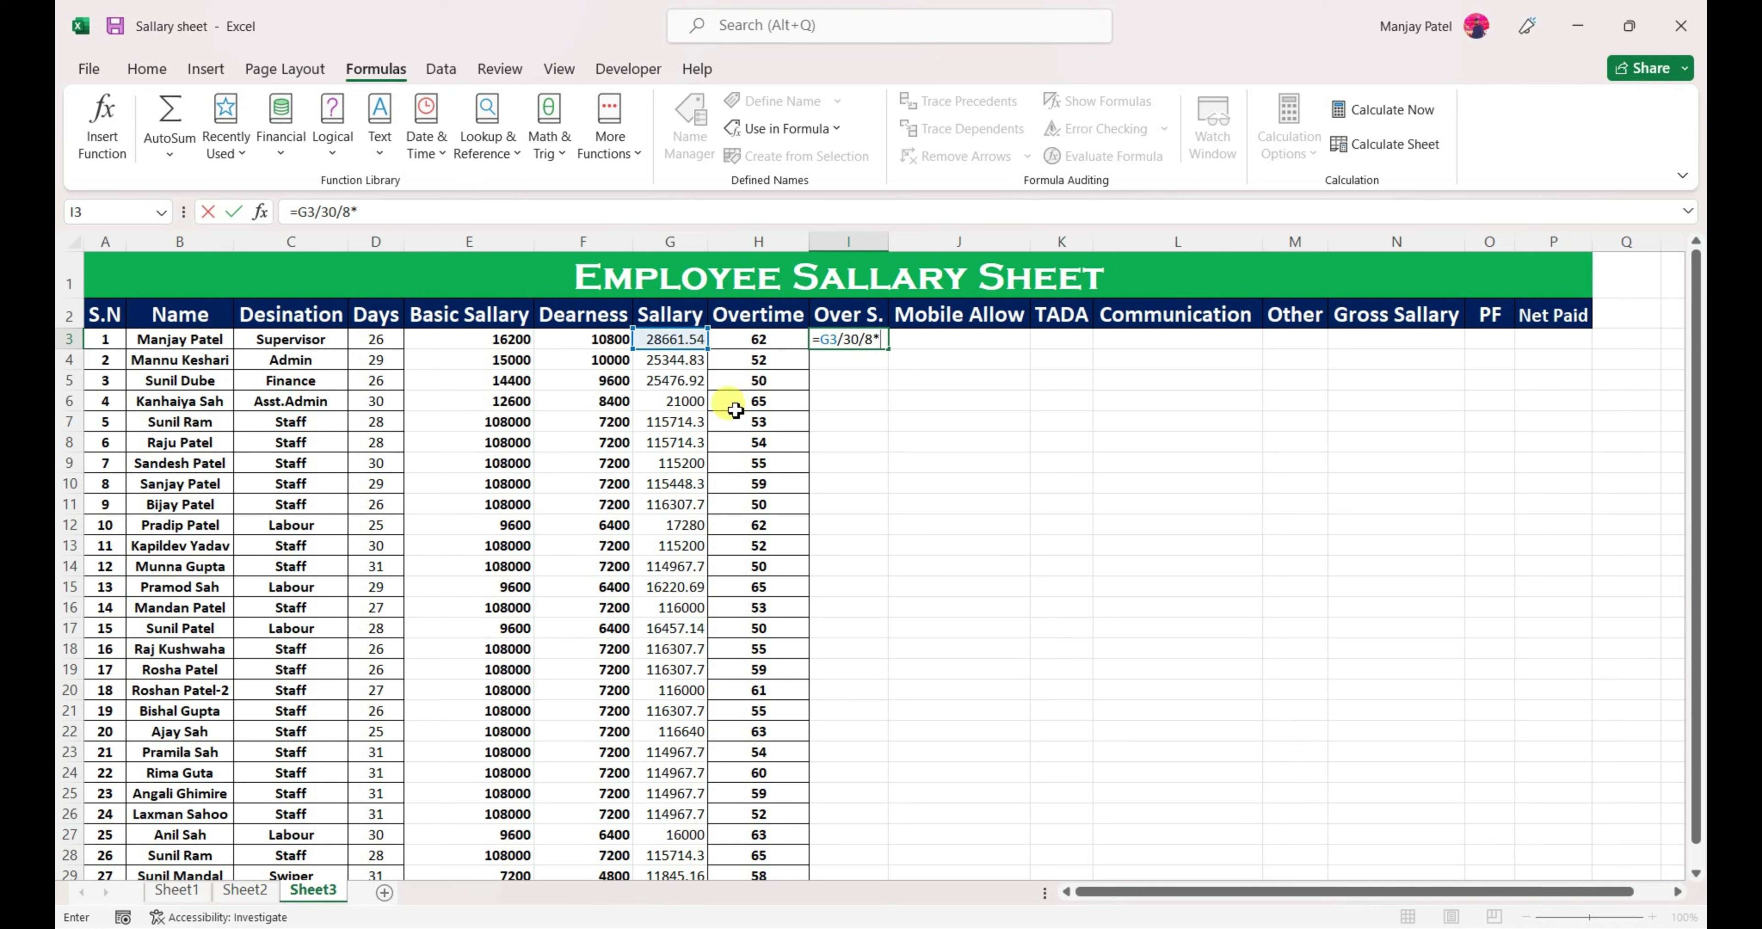
pyautogui.click(770, 341)
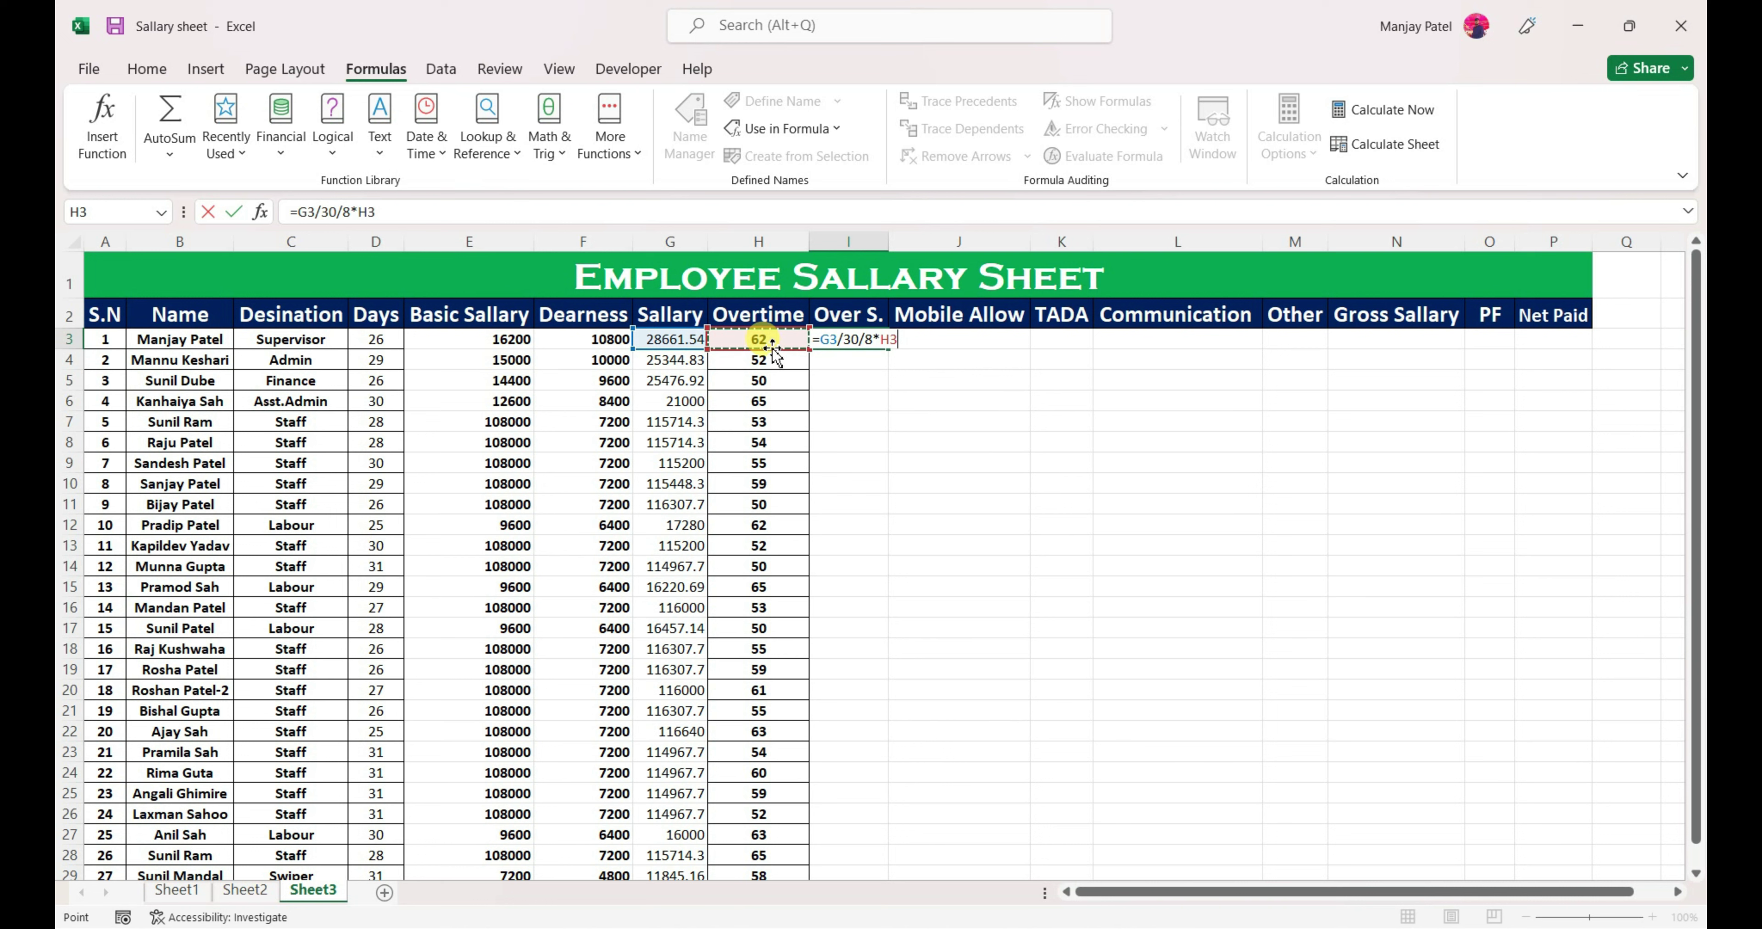
pyautogui.press('Return')
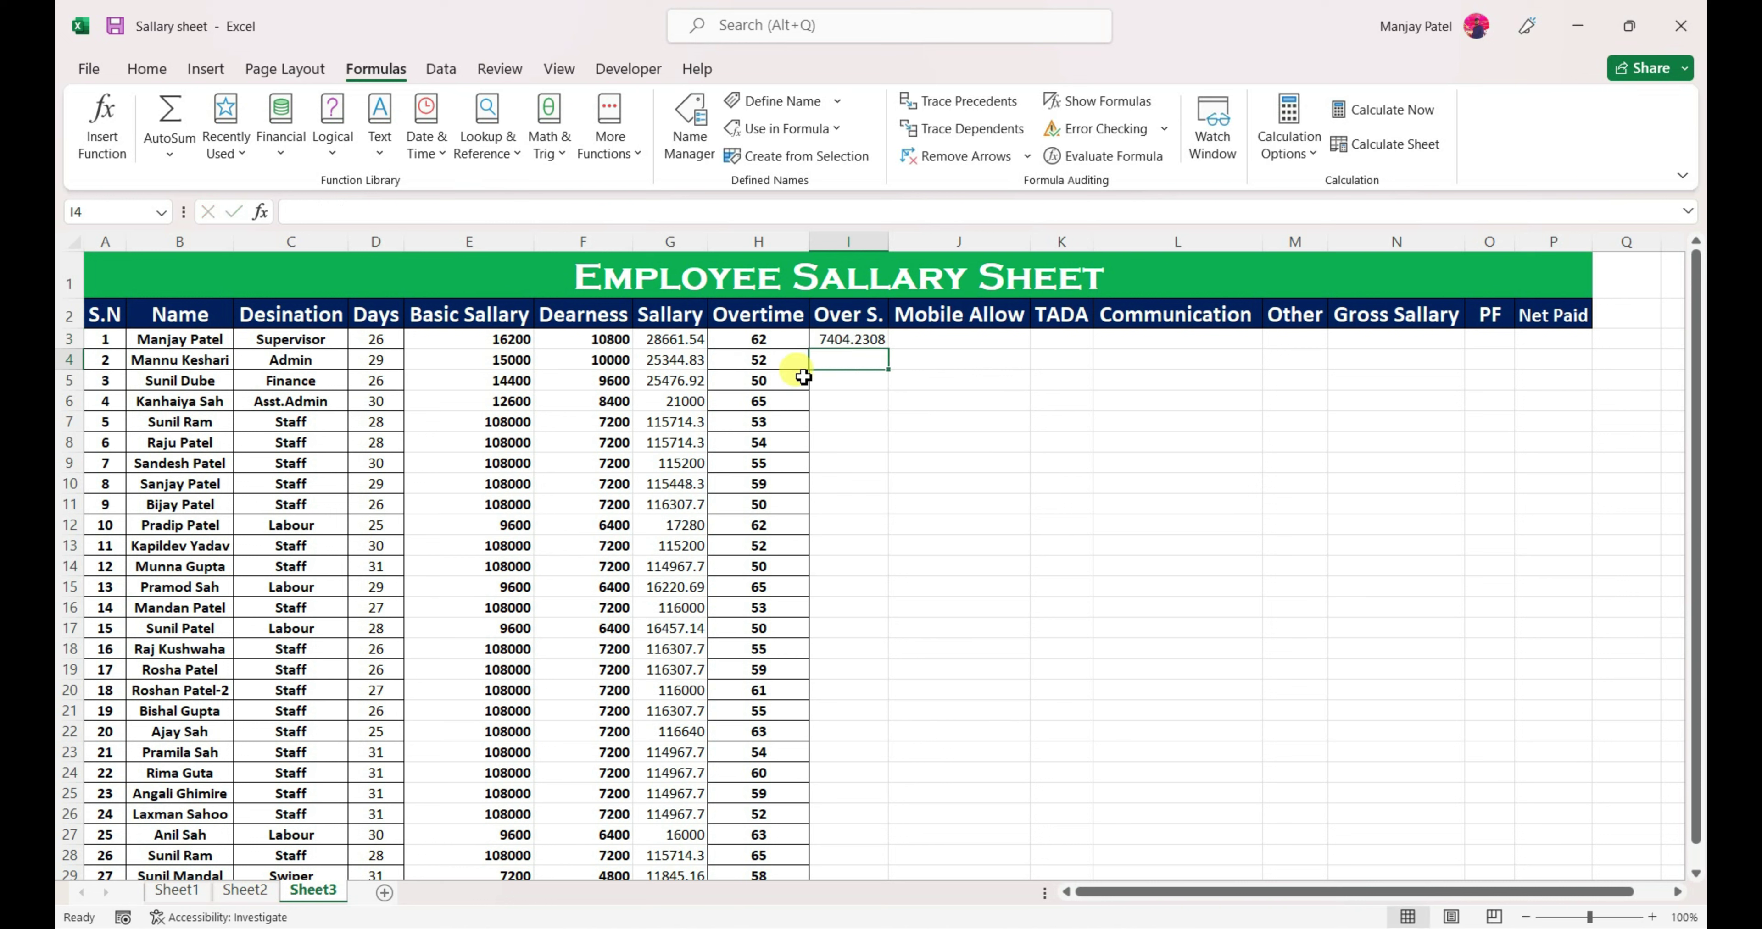
pyautogui.click(846, 339)
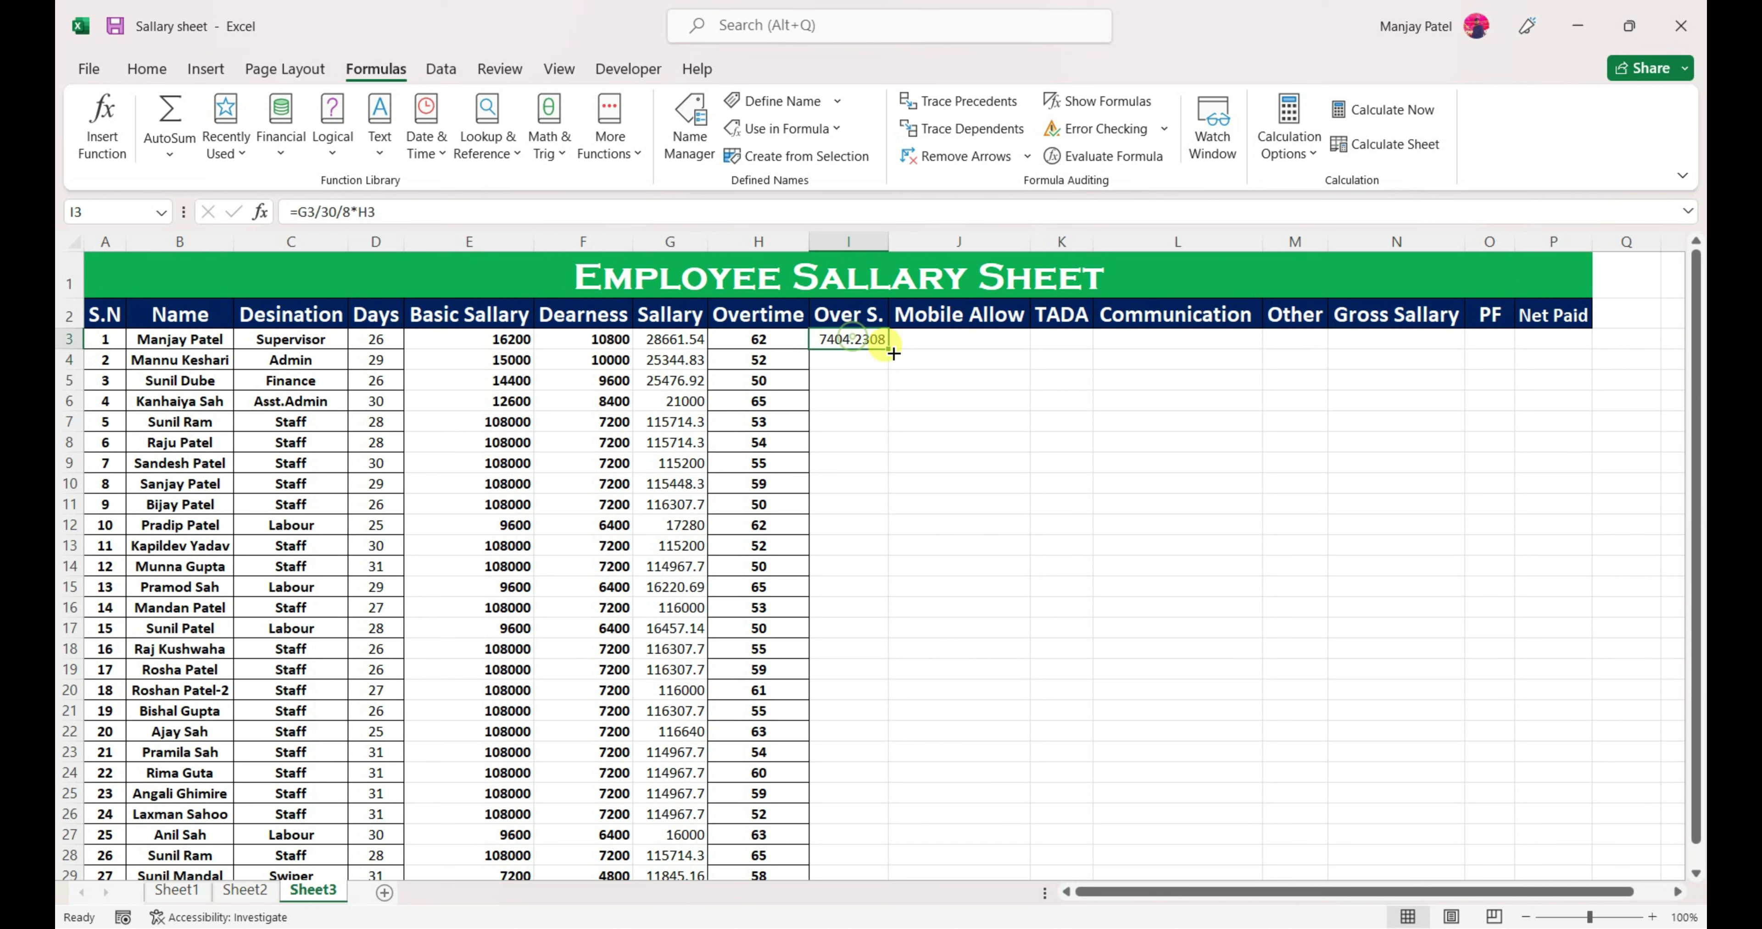
pyautogui.doubleClick(891, 353)
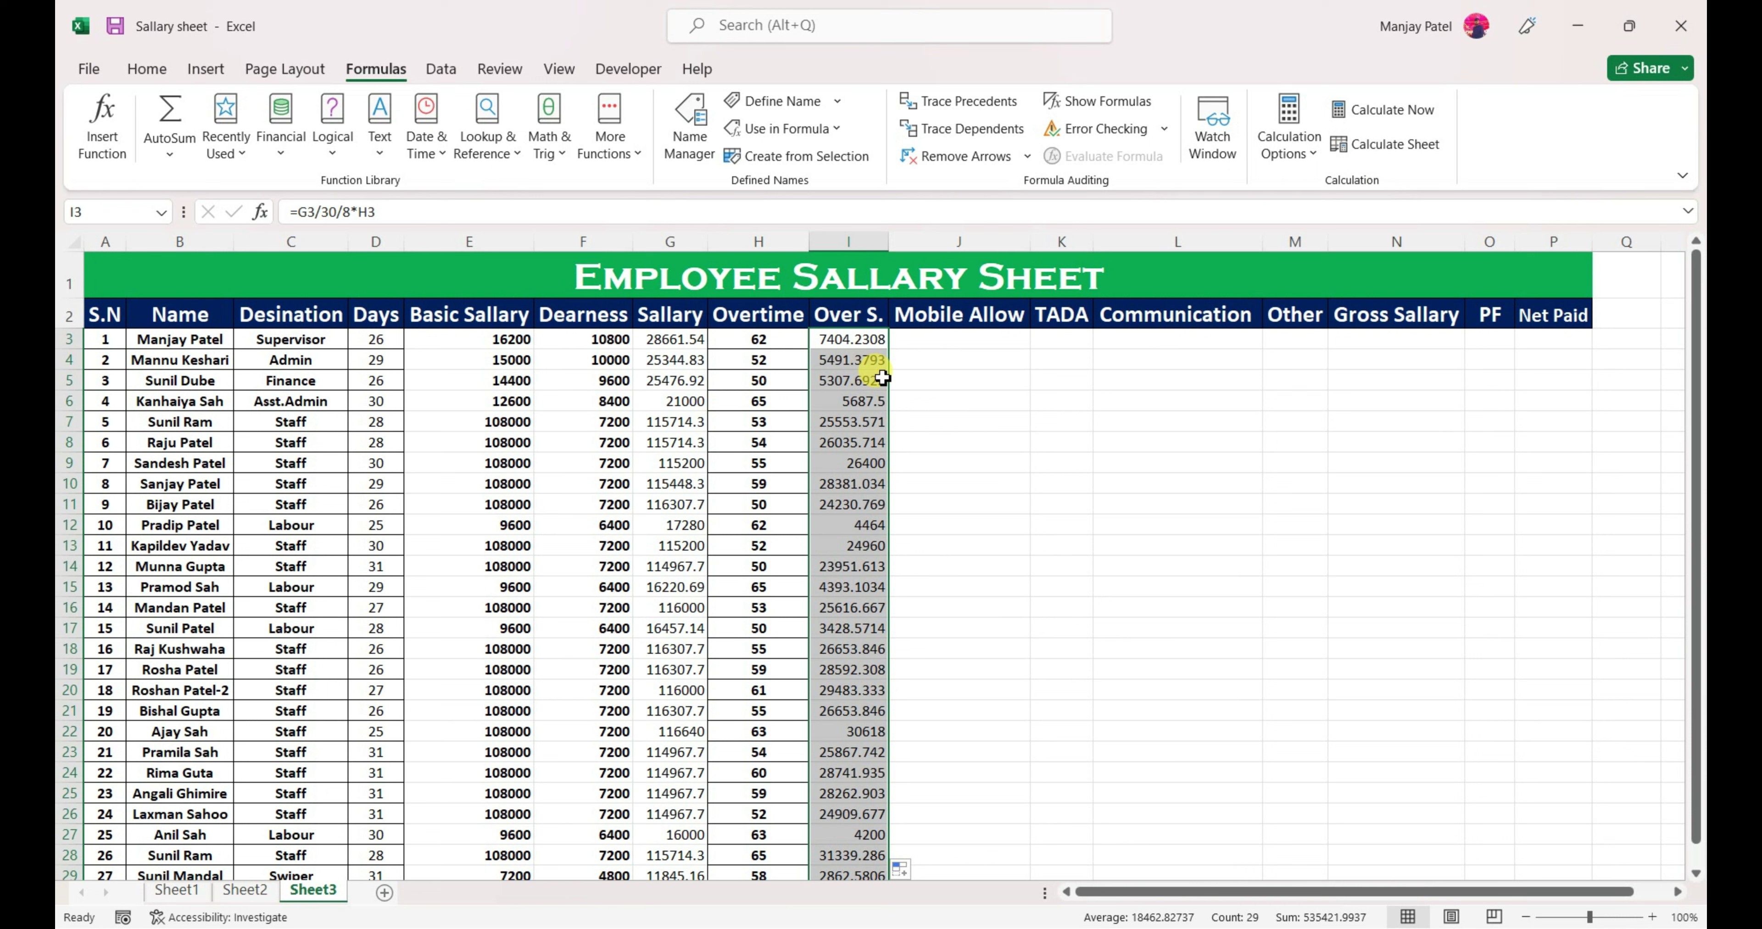
pyautogui.write('E')
# Step: Fill the Mobile Allow column J with 300 for every employee
pyautogui.click(982, 346)
pyautogui.write('300')
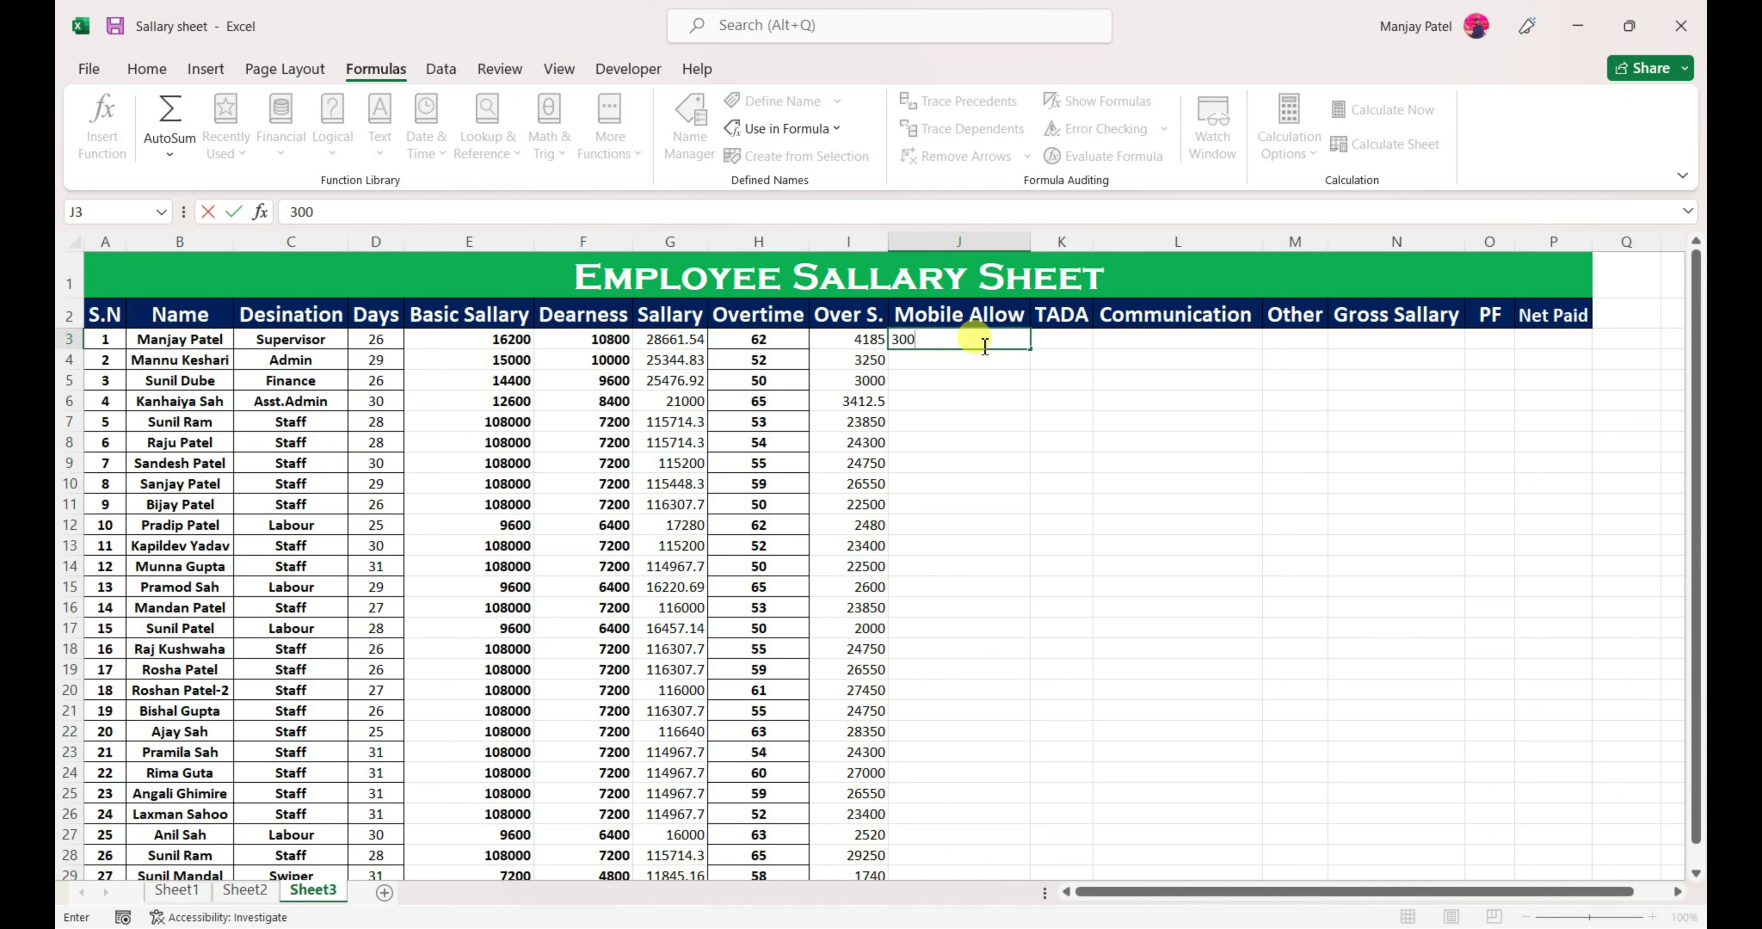
pyautogui.press('Return')
pyautogui.click(980, 340)
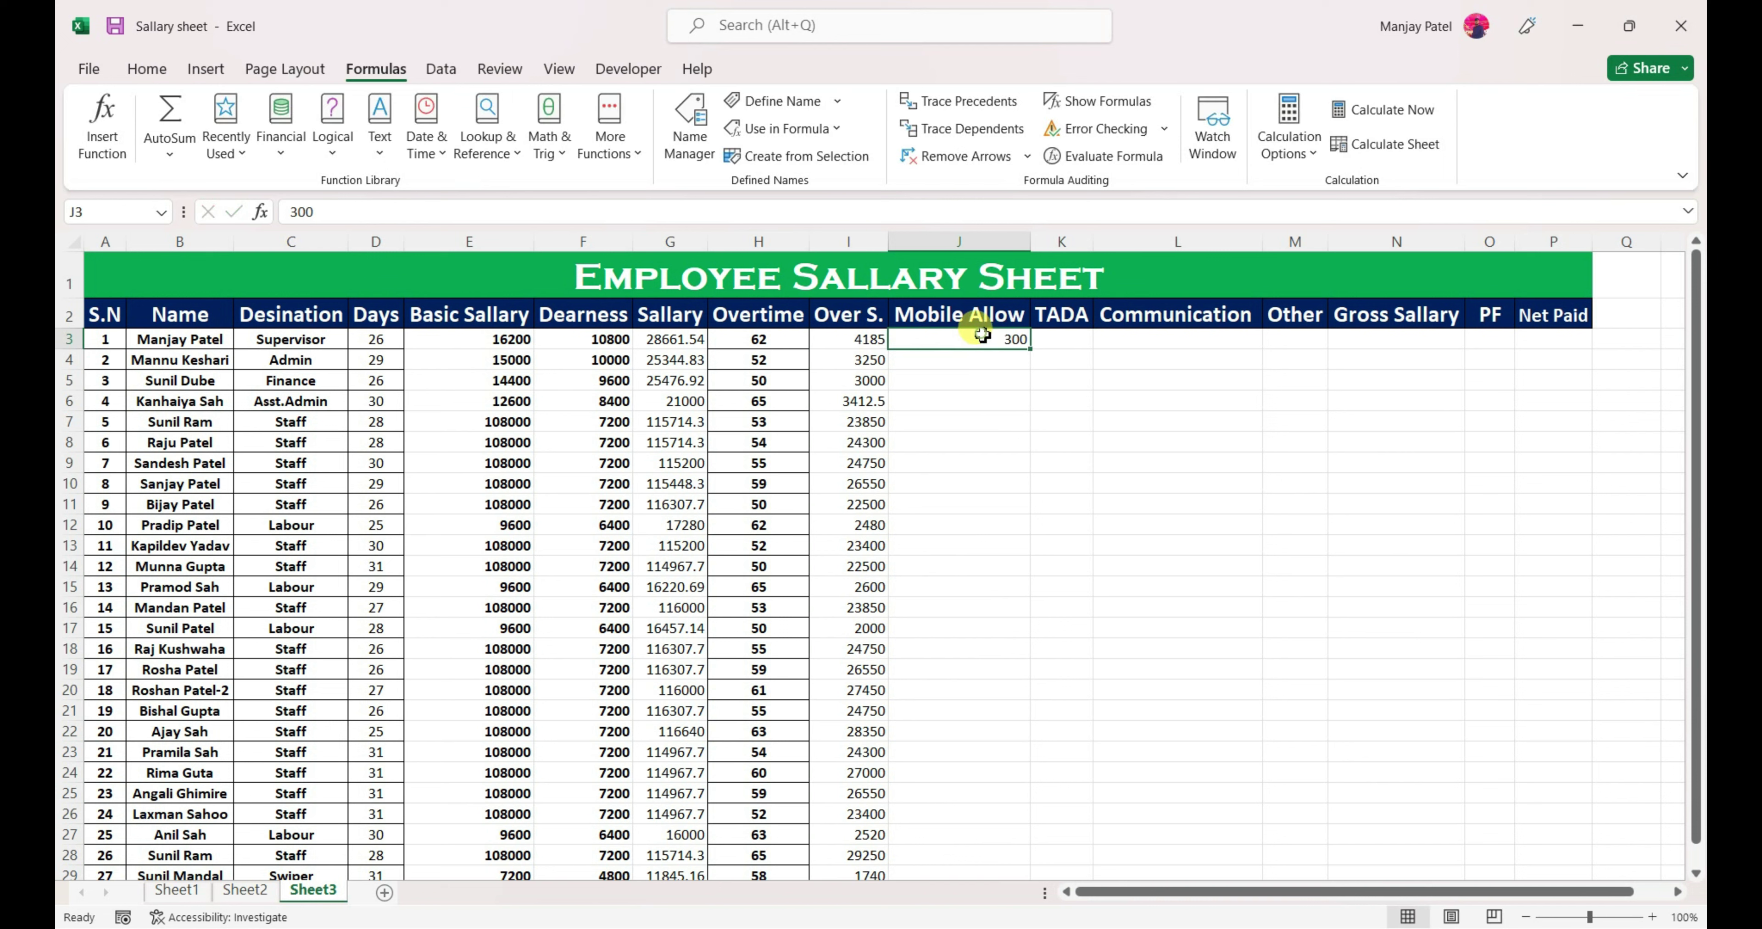
pyautogui.doubleClick(1030, 352)
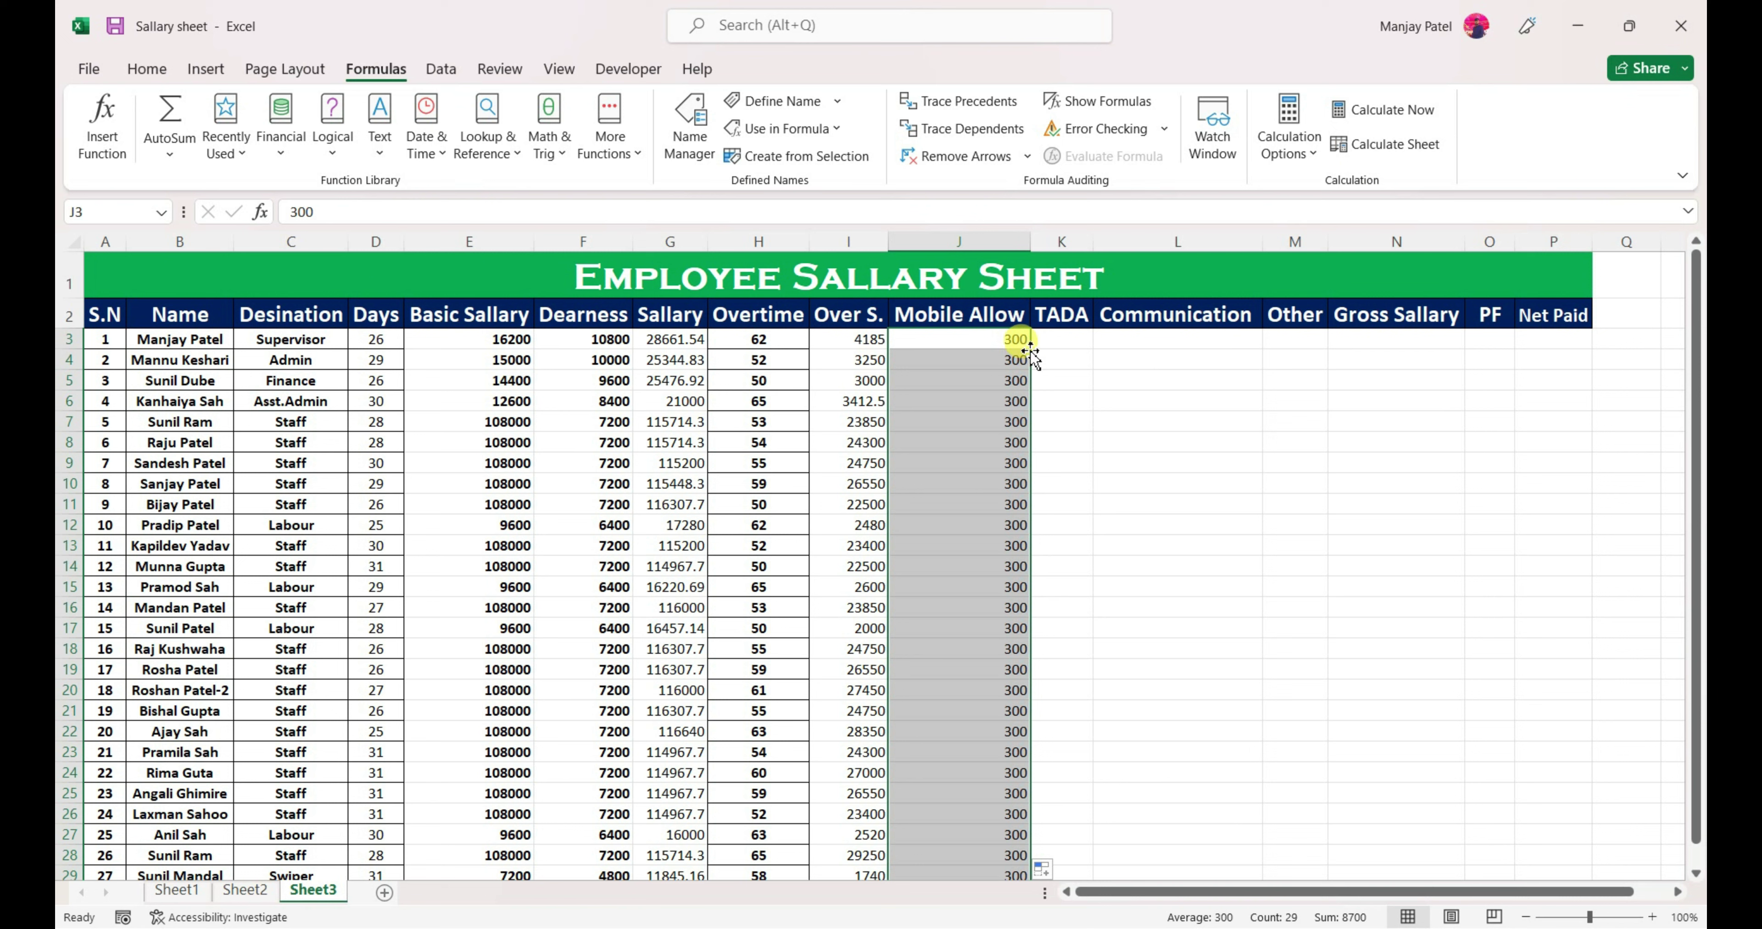
# Step: Fill the TADA column K with 1800 for every employee
pyautogui.click(1079, 350)
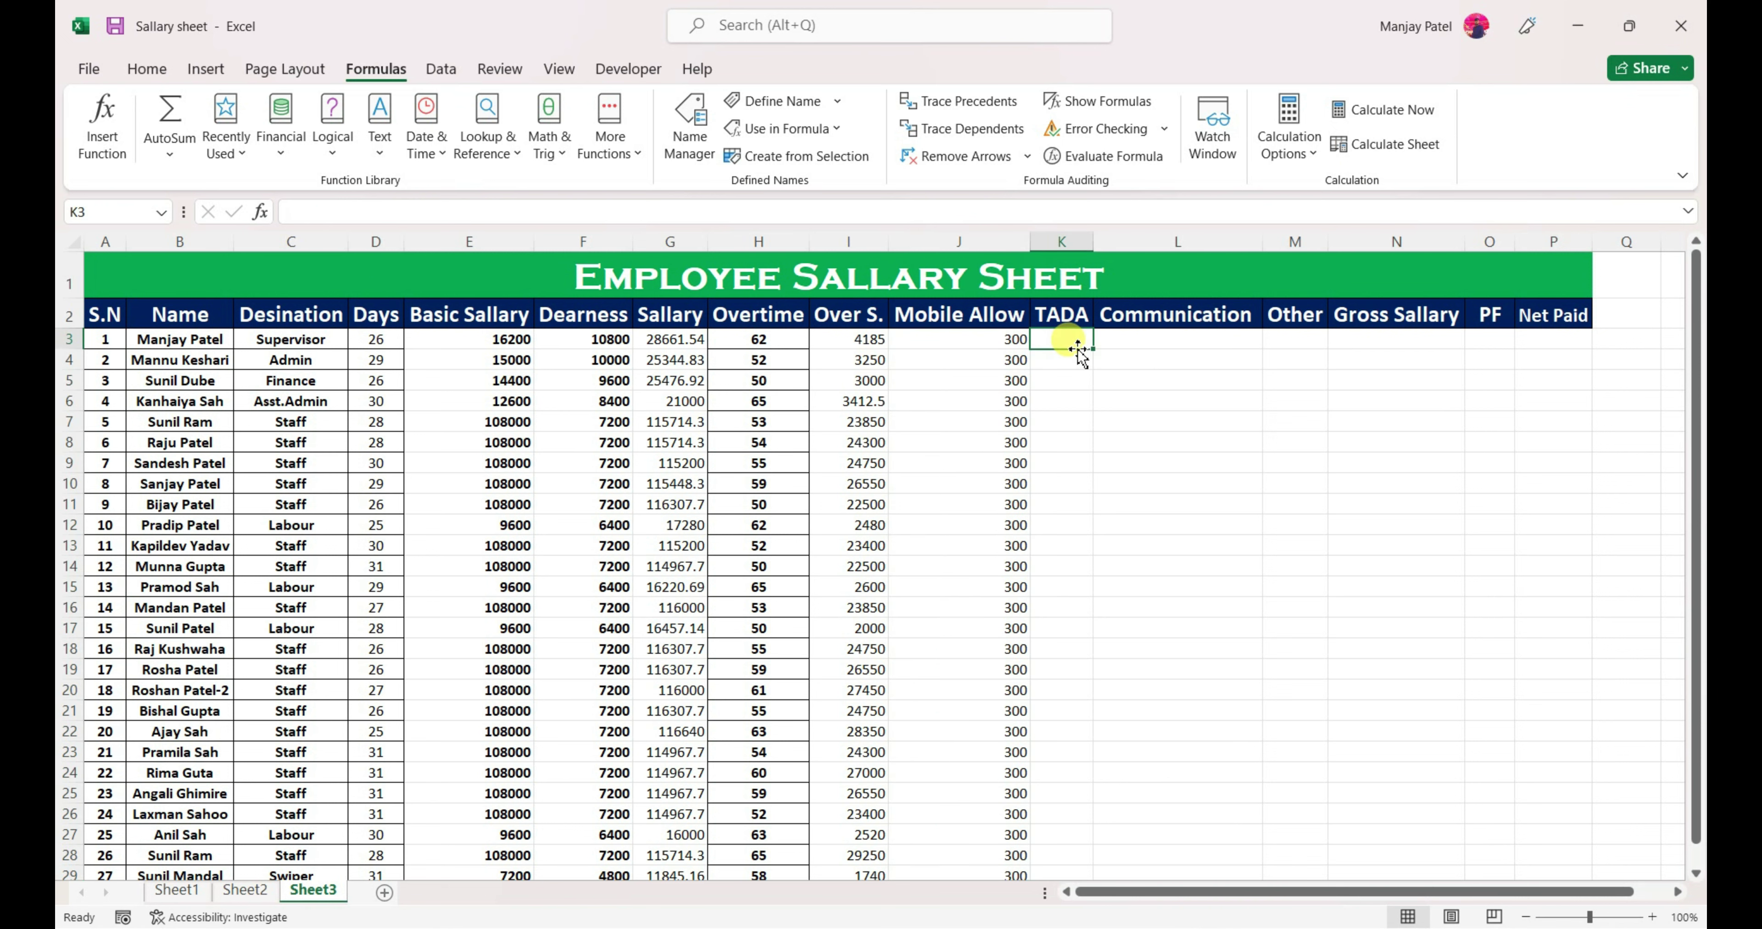
pyautogui.write('1800')
pyautogui.press('Return')
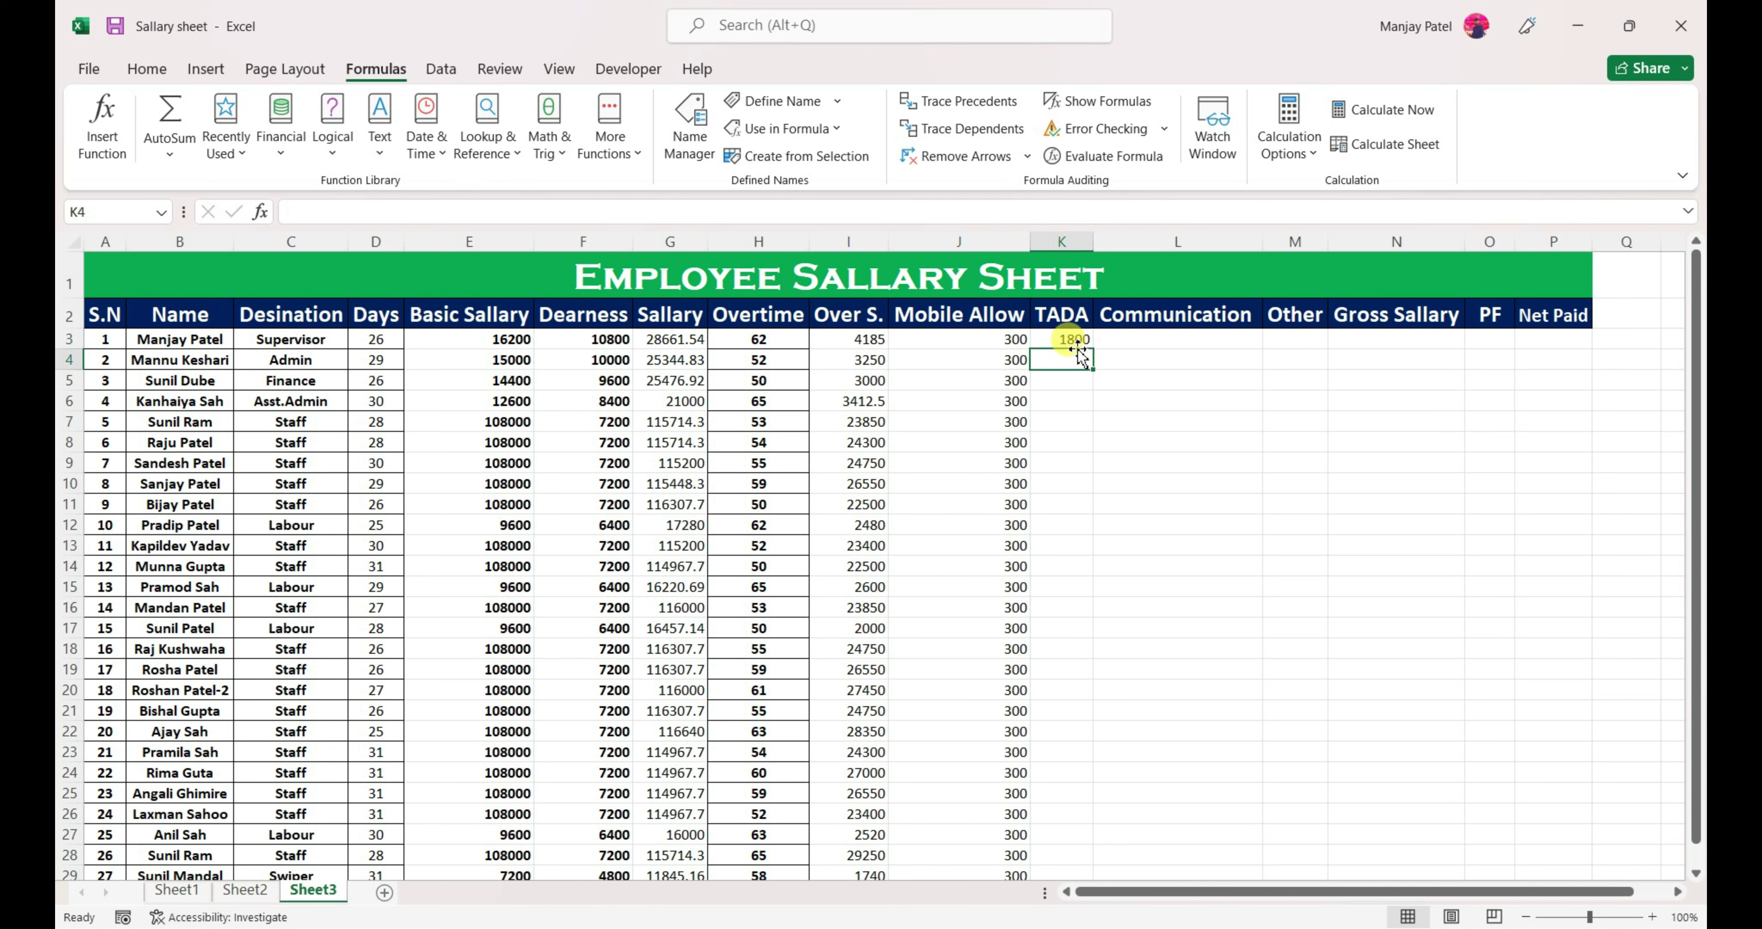
pyautogui.click(1080, 344)
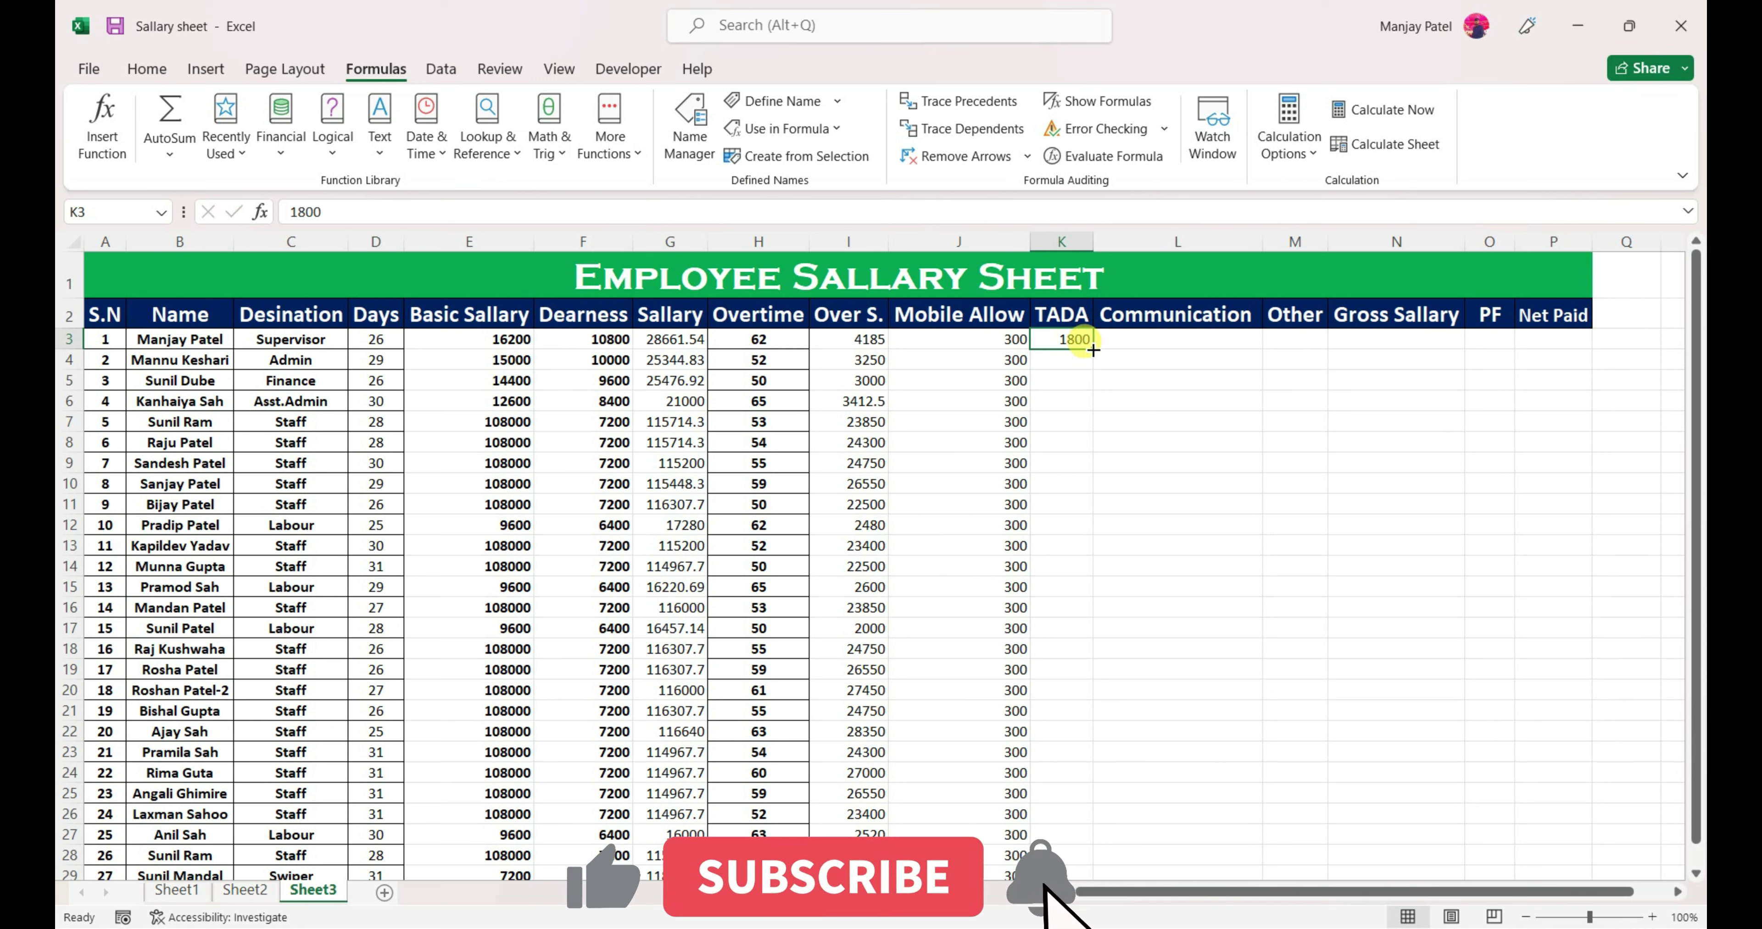
pyautogui.doubleClick(1093, 349)
# Step: Fill the Communication column L with 1200 for every employee
pyautogui.click(1166, 339)
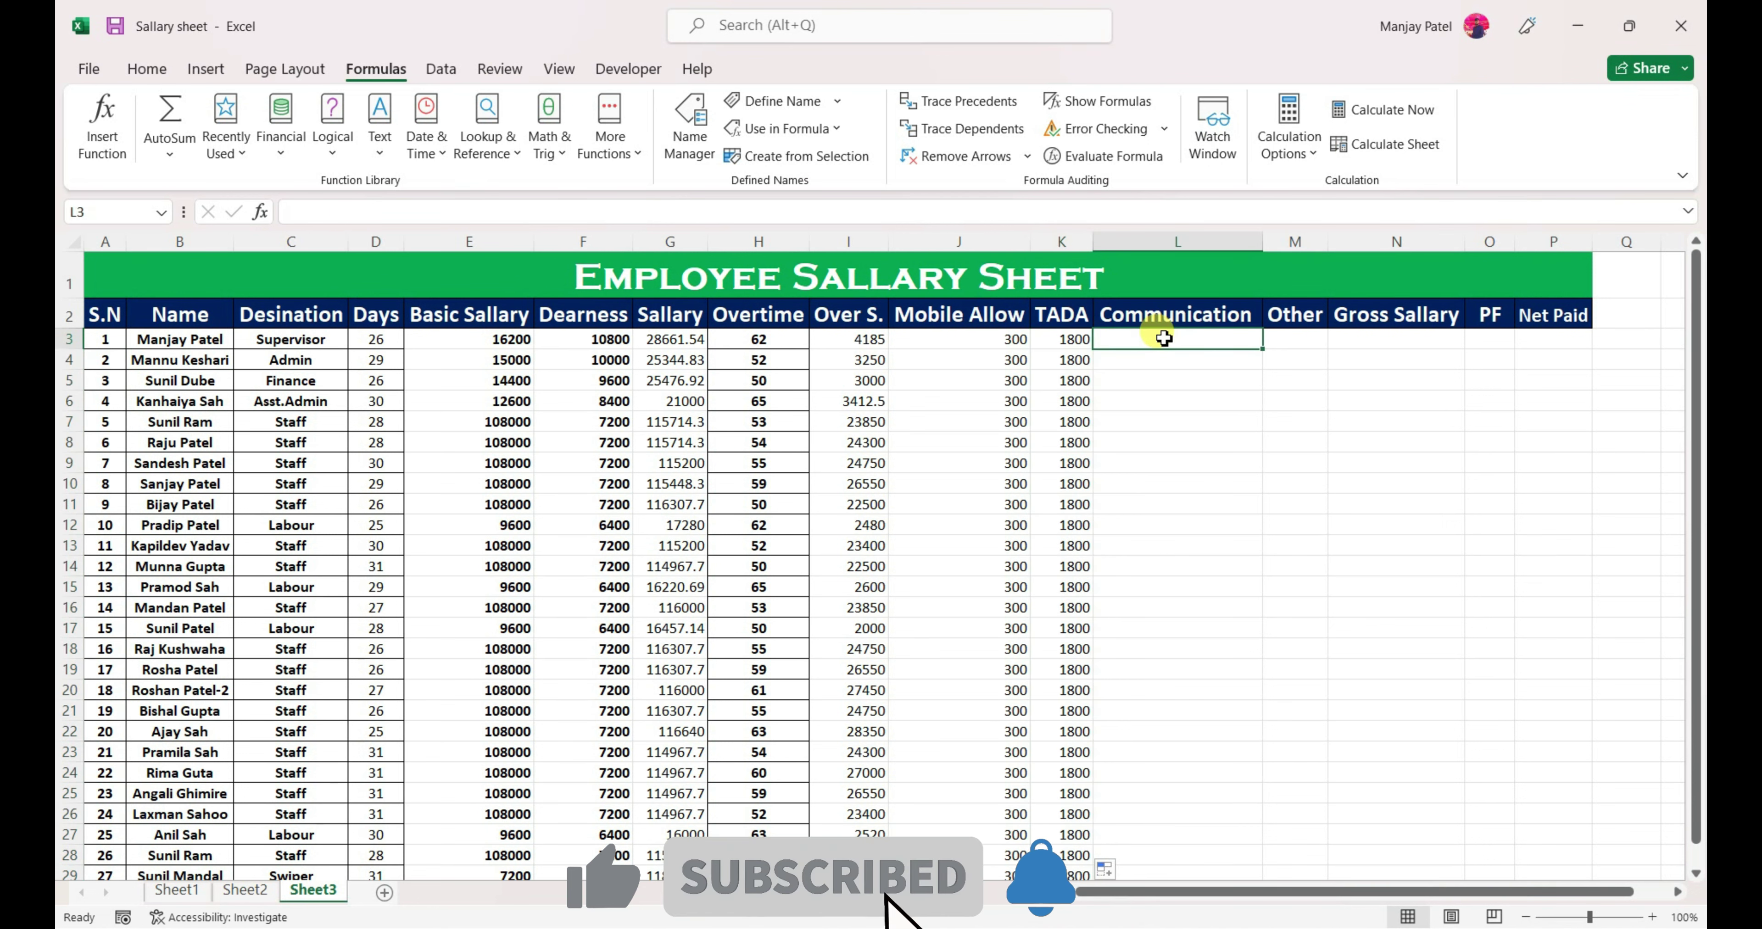
pyautogui.write('1200')
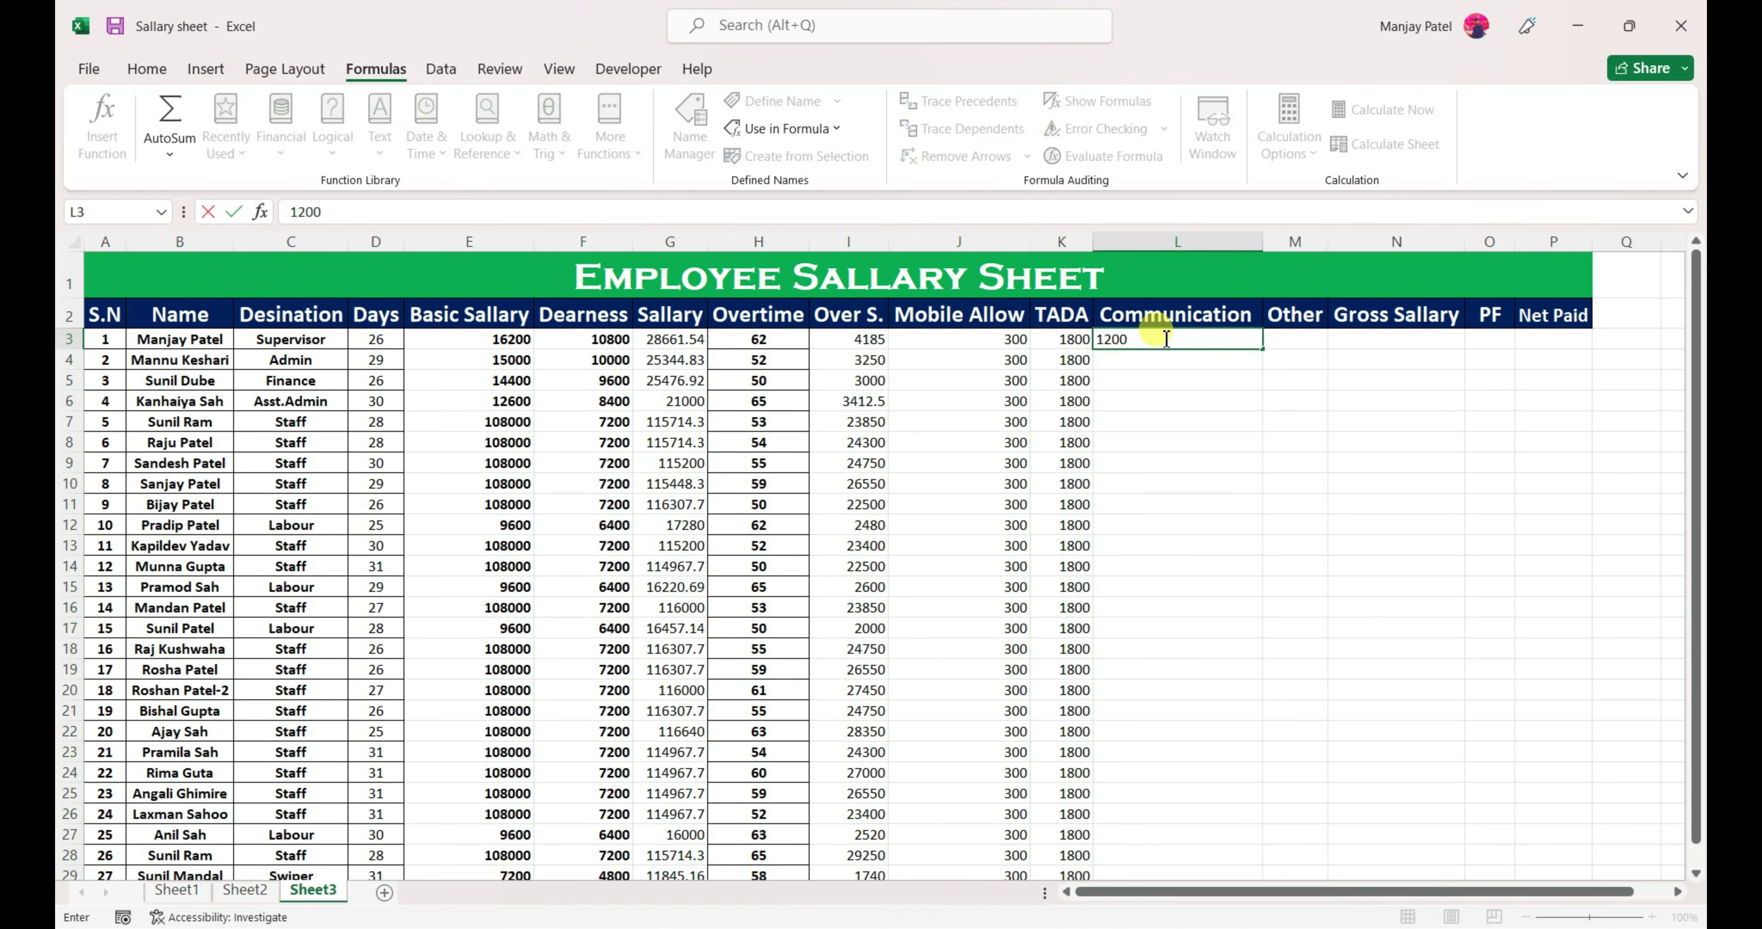
pyautogui.press('Return')
pyautogui.click(1164, 338)
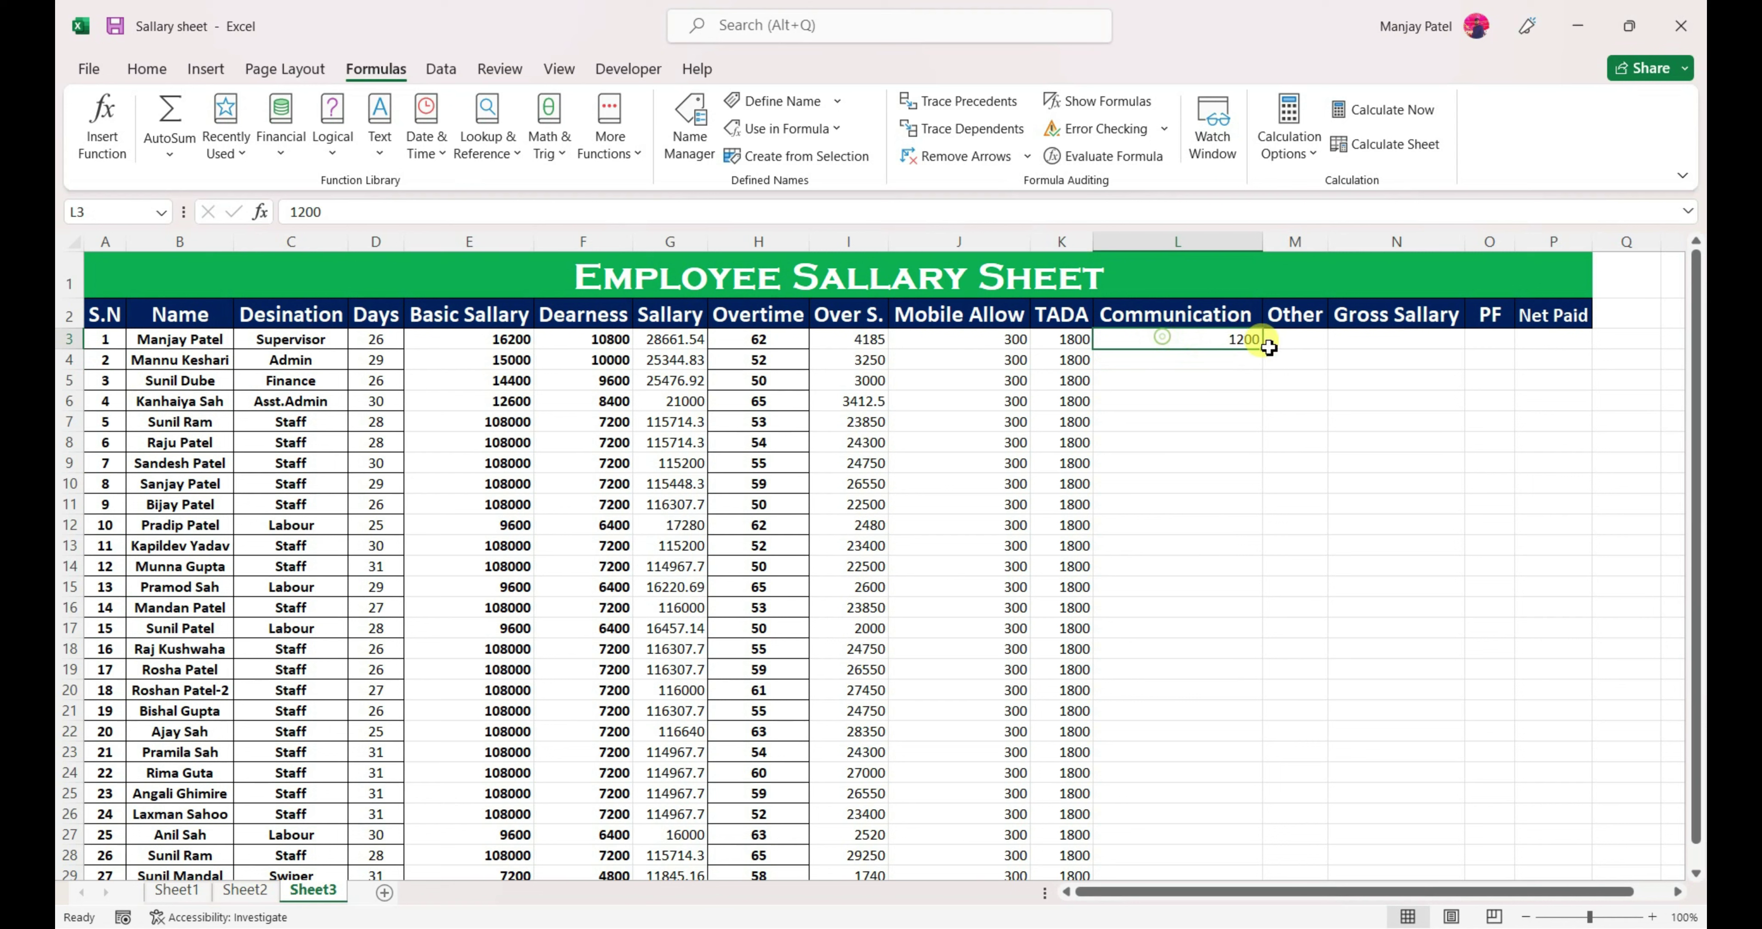
pyautogui.doubleClick(1261, 351)
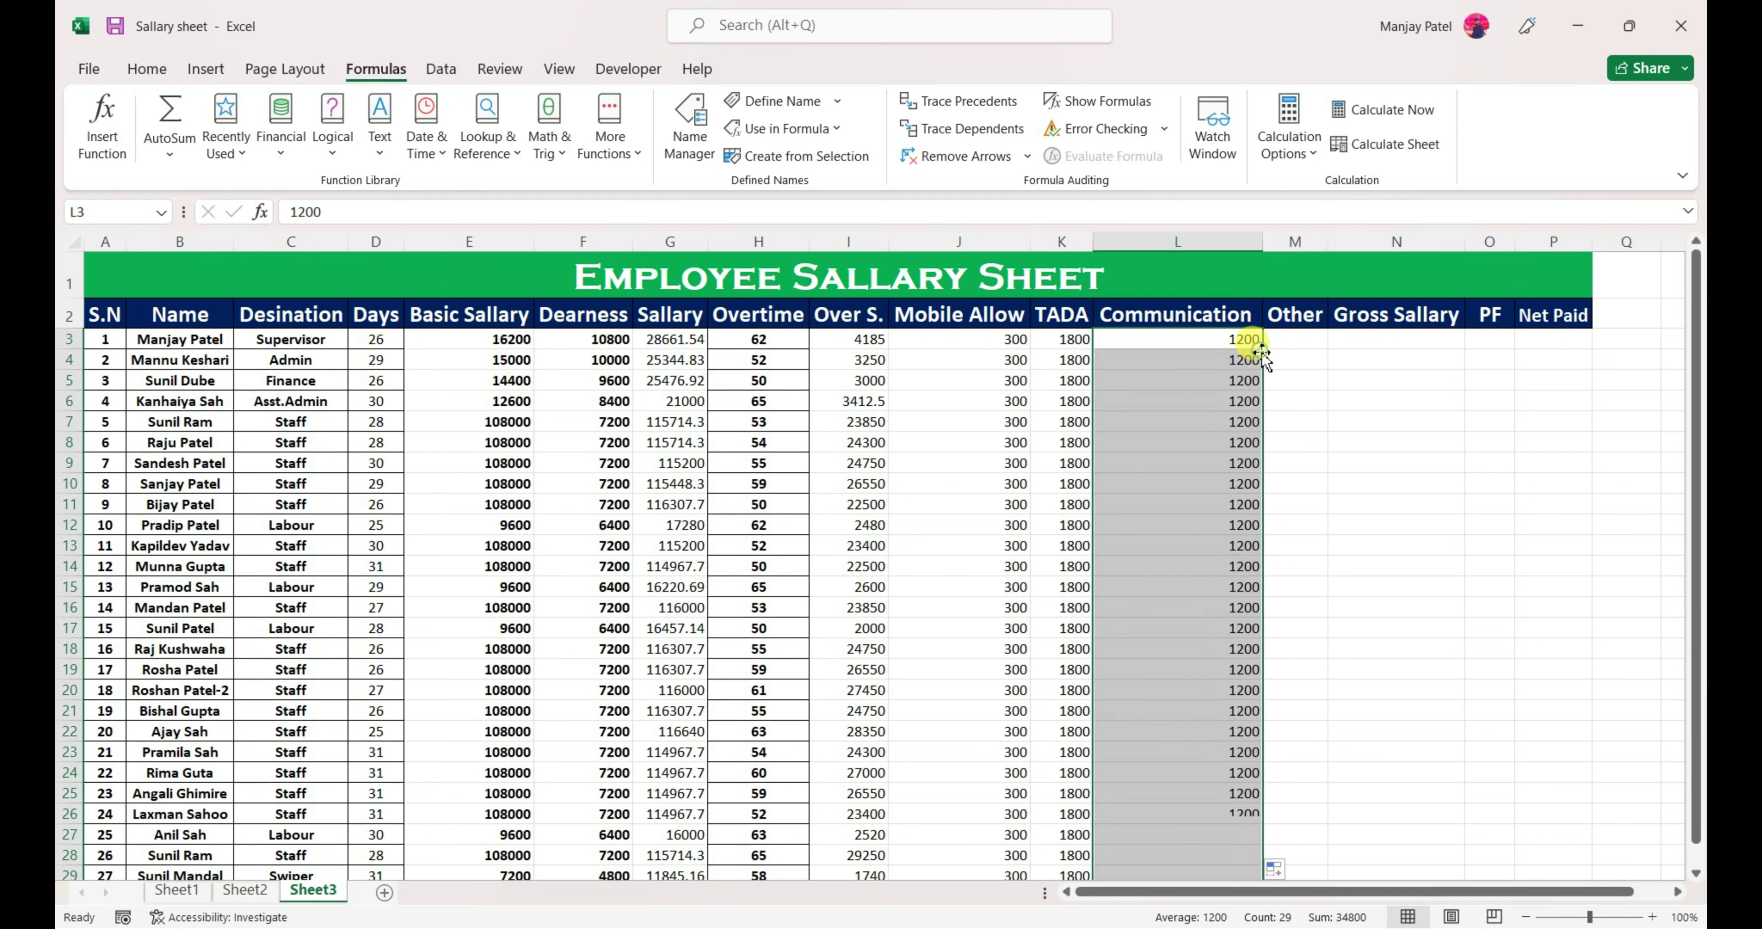
# Step: Enter Other amounts 2200, 2000 and 1800 in M3:M5
pyautogui.click(1291, 339)
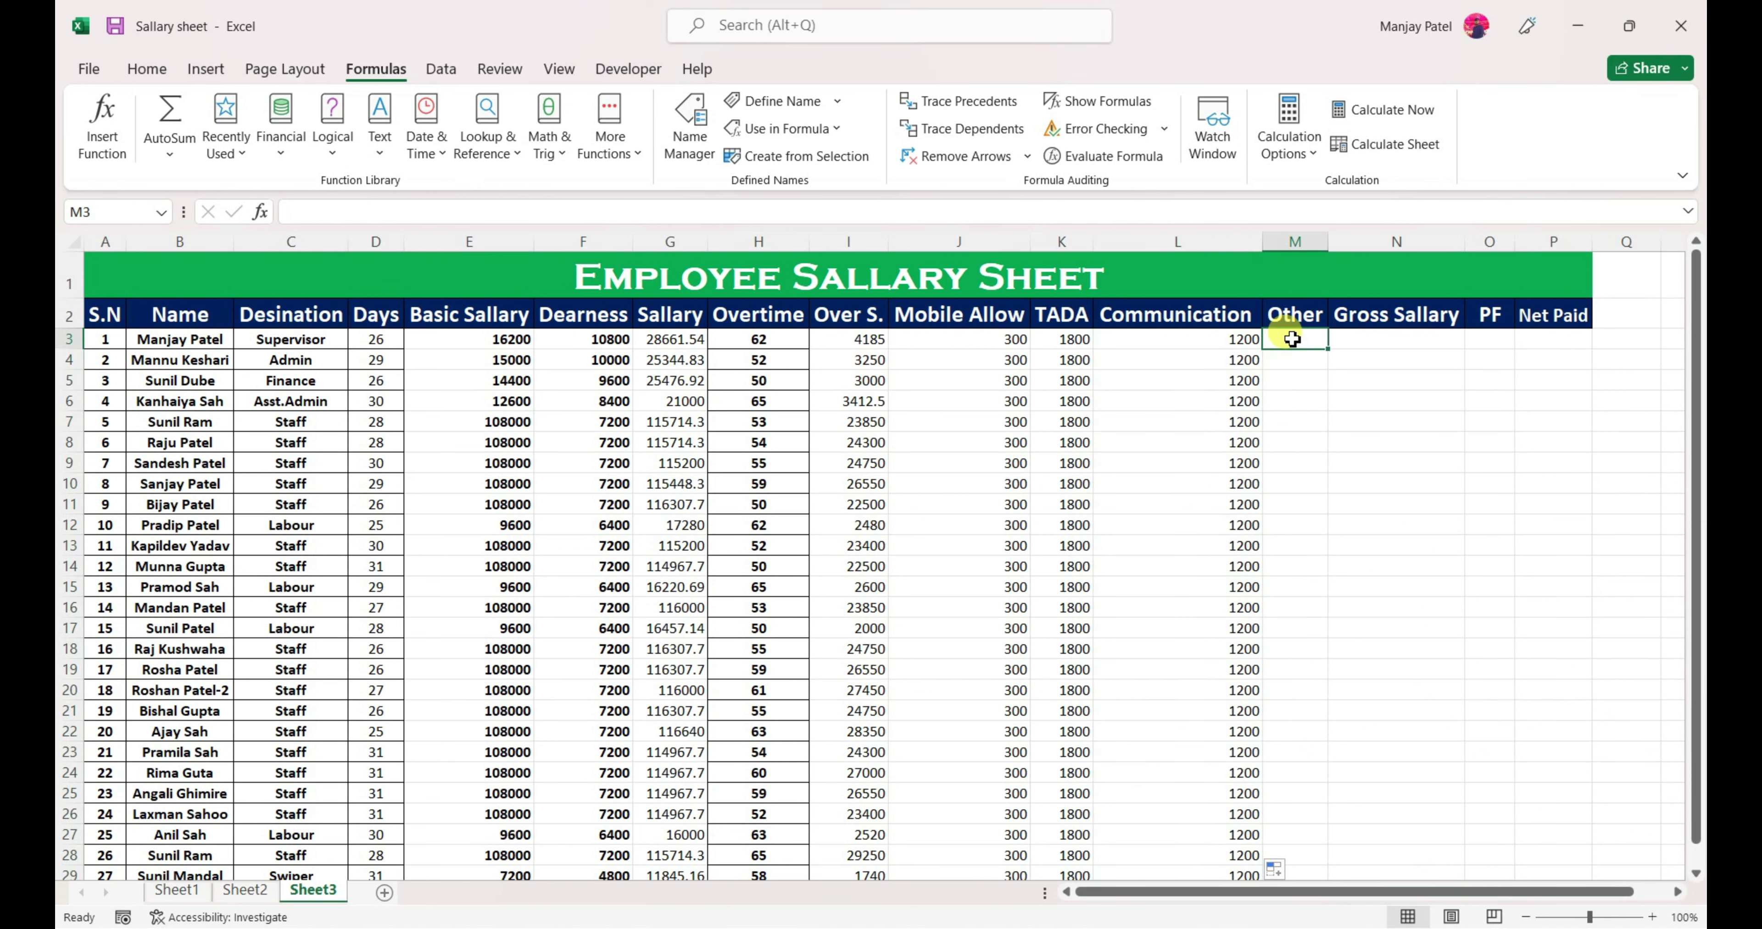
pyautogui.write('2200')
pyautogui.press('Return')
pyautogui.write('2000')
pyautogui.press('Return')
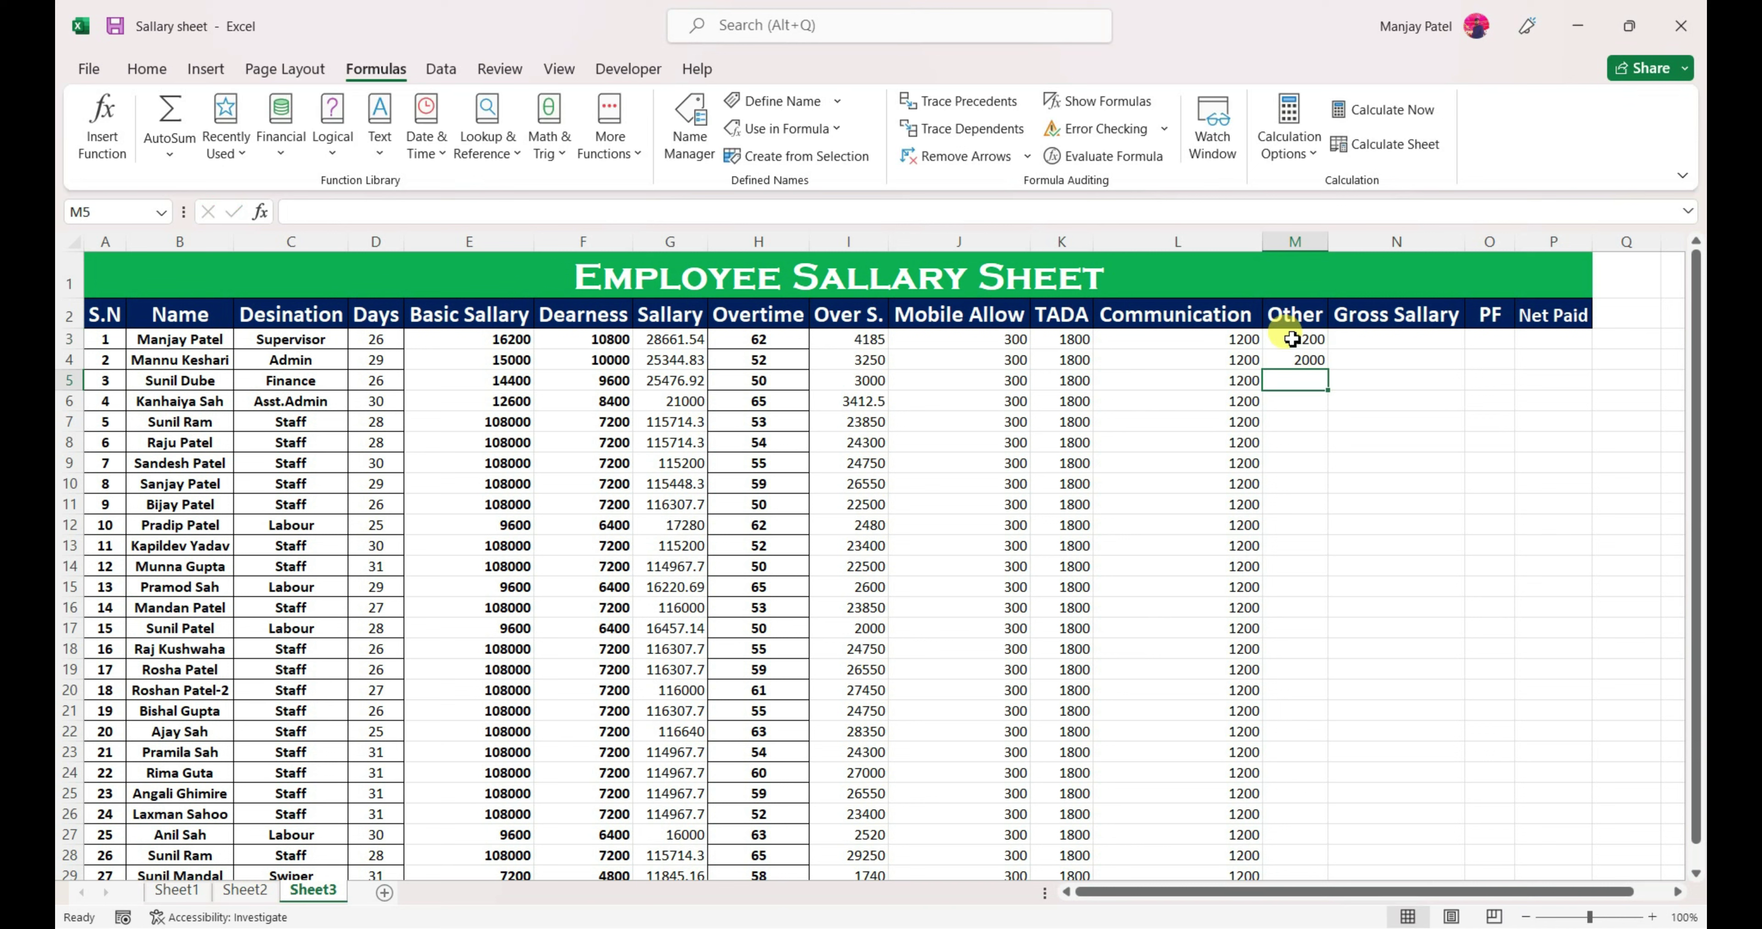
pyautogui.write('18000')
pyautogui.press('BackSpace')
pyautogui.press('Return')
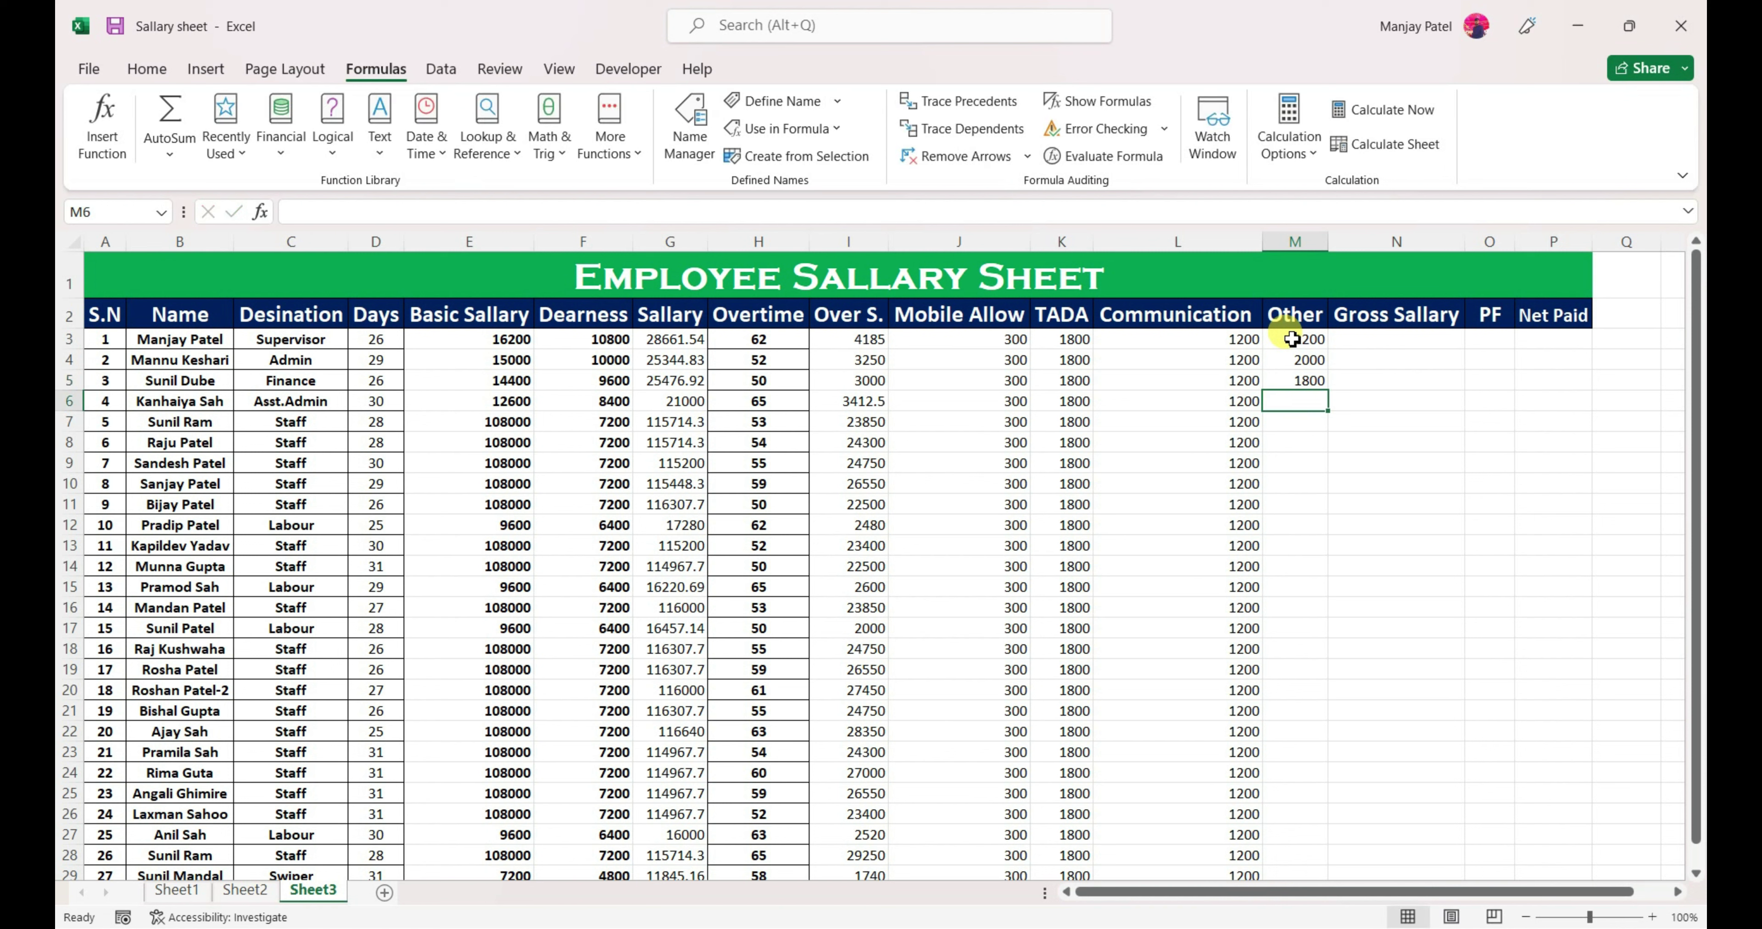
# Step: Enter 600 in M6 and fill it down the rest of the Other column
pyautogui.write('600')
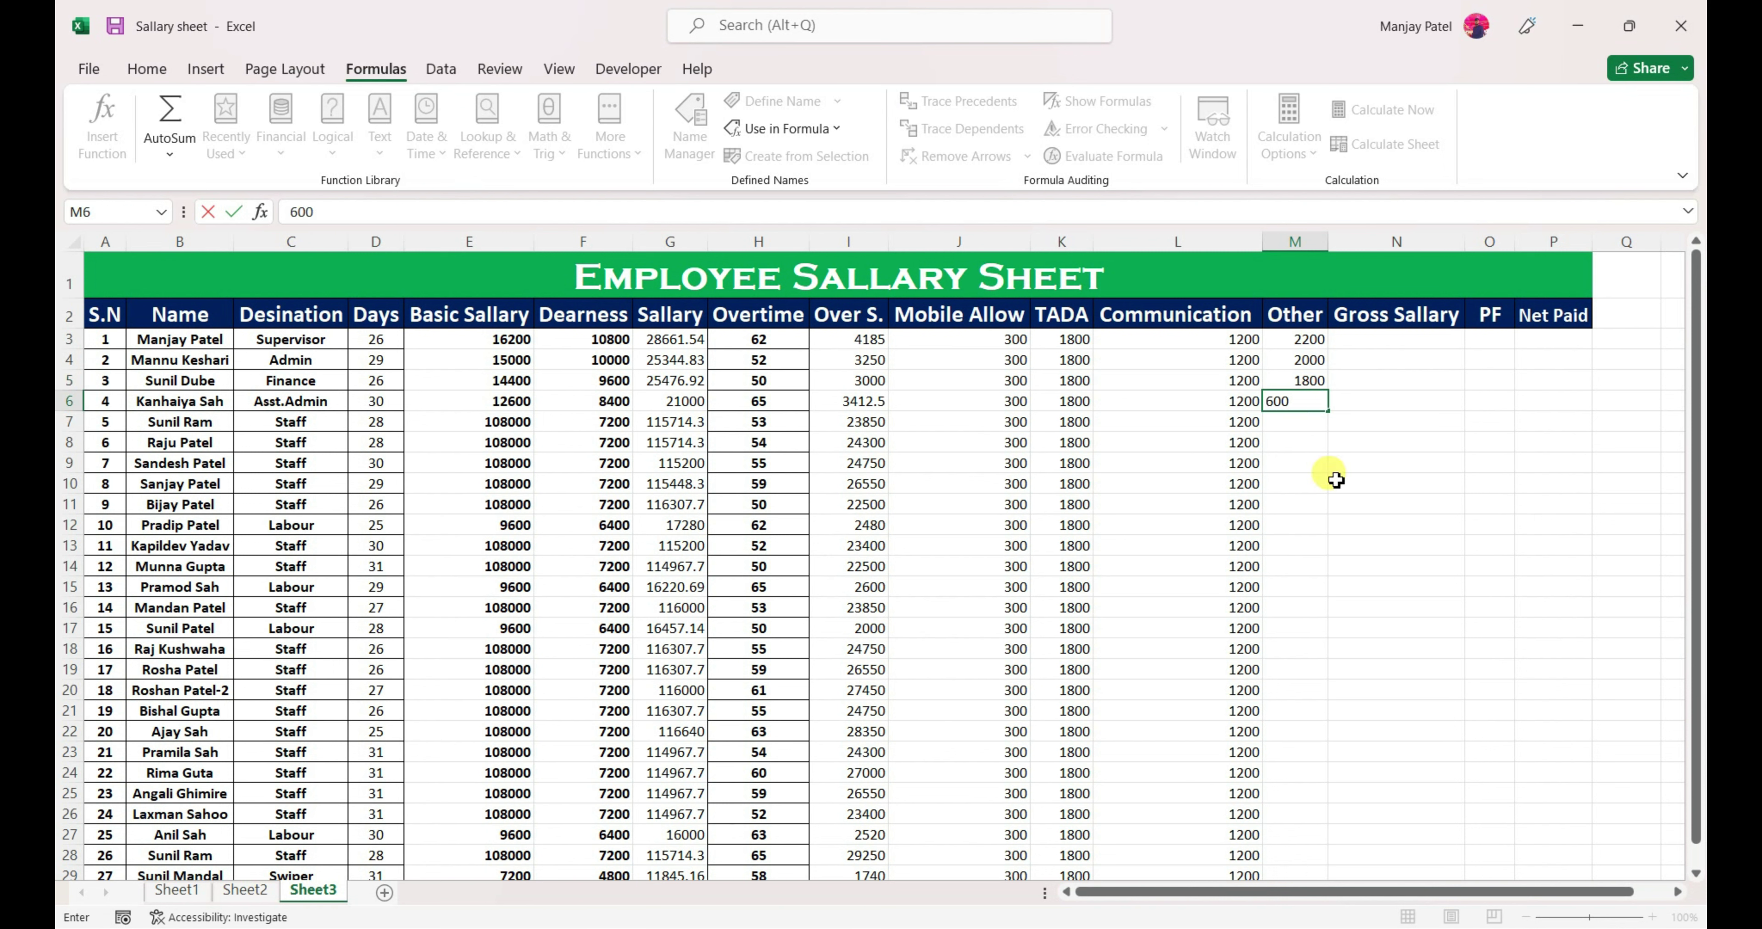
pyautogui.hotkey('ctrl', 'Return')
pyautogui.doubleClick(1328, 411)
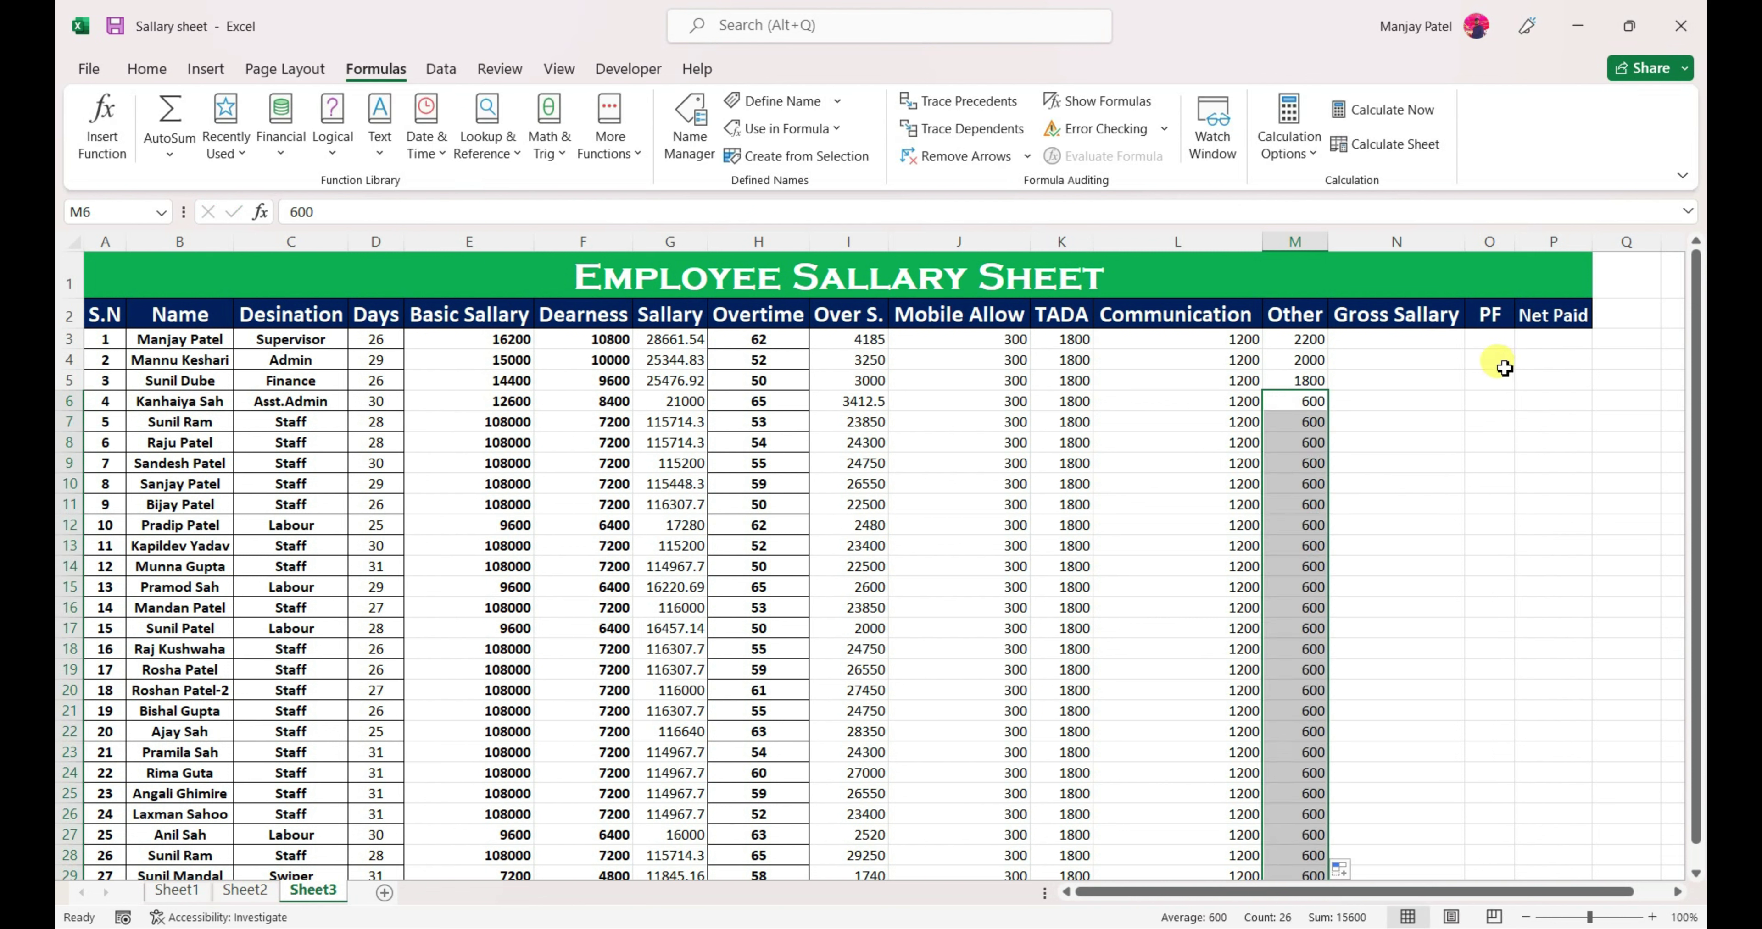
pyautogui.click(1395, 345)
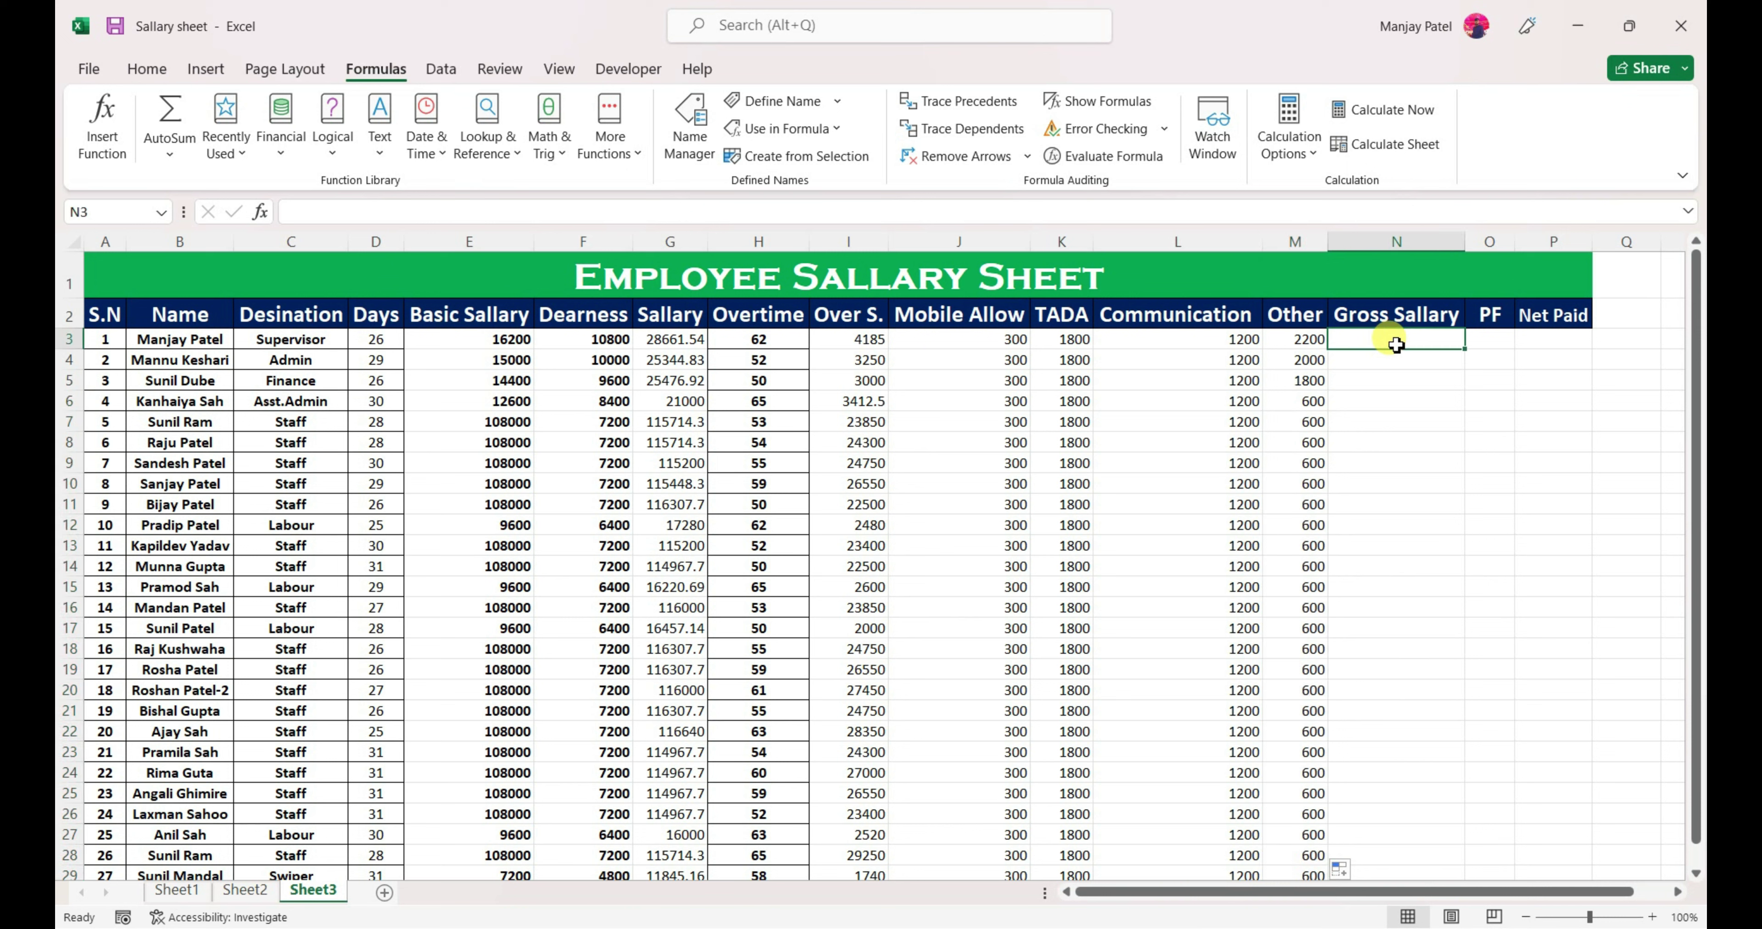
# Step: Enter =M3+L3+K3+J3+I3+G3 in N3 to total the first employee's Gross Salary
pyautogui.write('=')
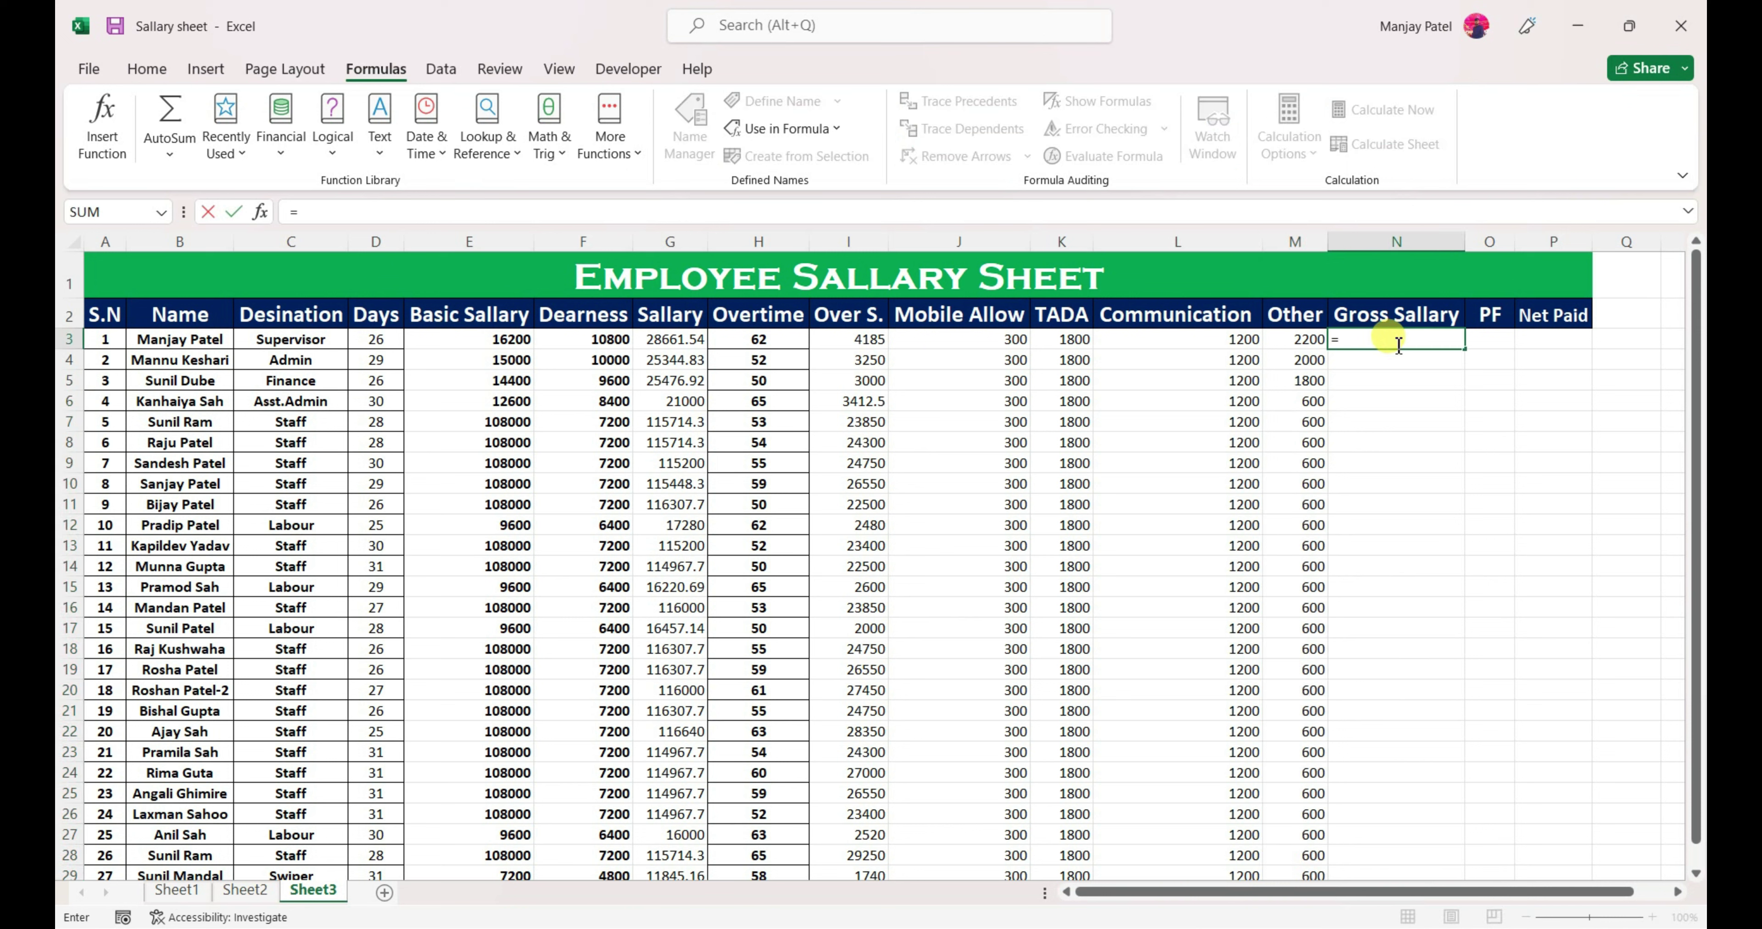
pyautogui.click(1298, 340)
pyautogui.write('+')
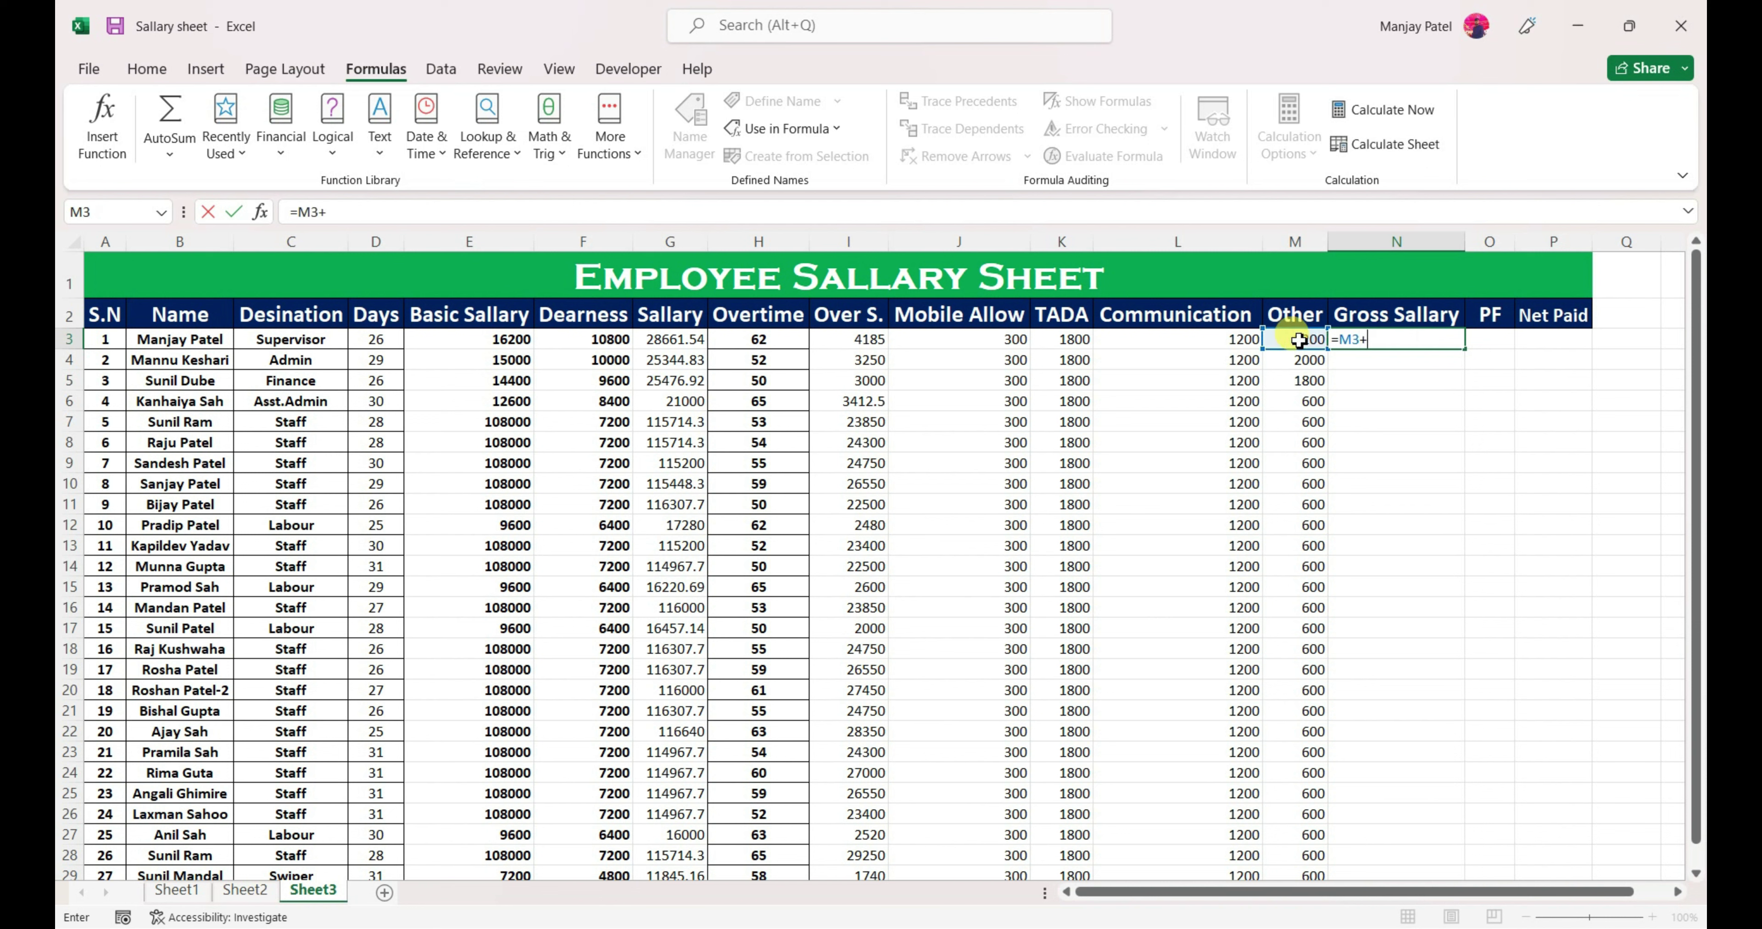
pyautogui.click(1193, 340)
pyautogui.write('+')
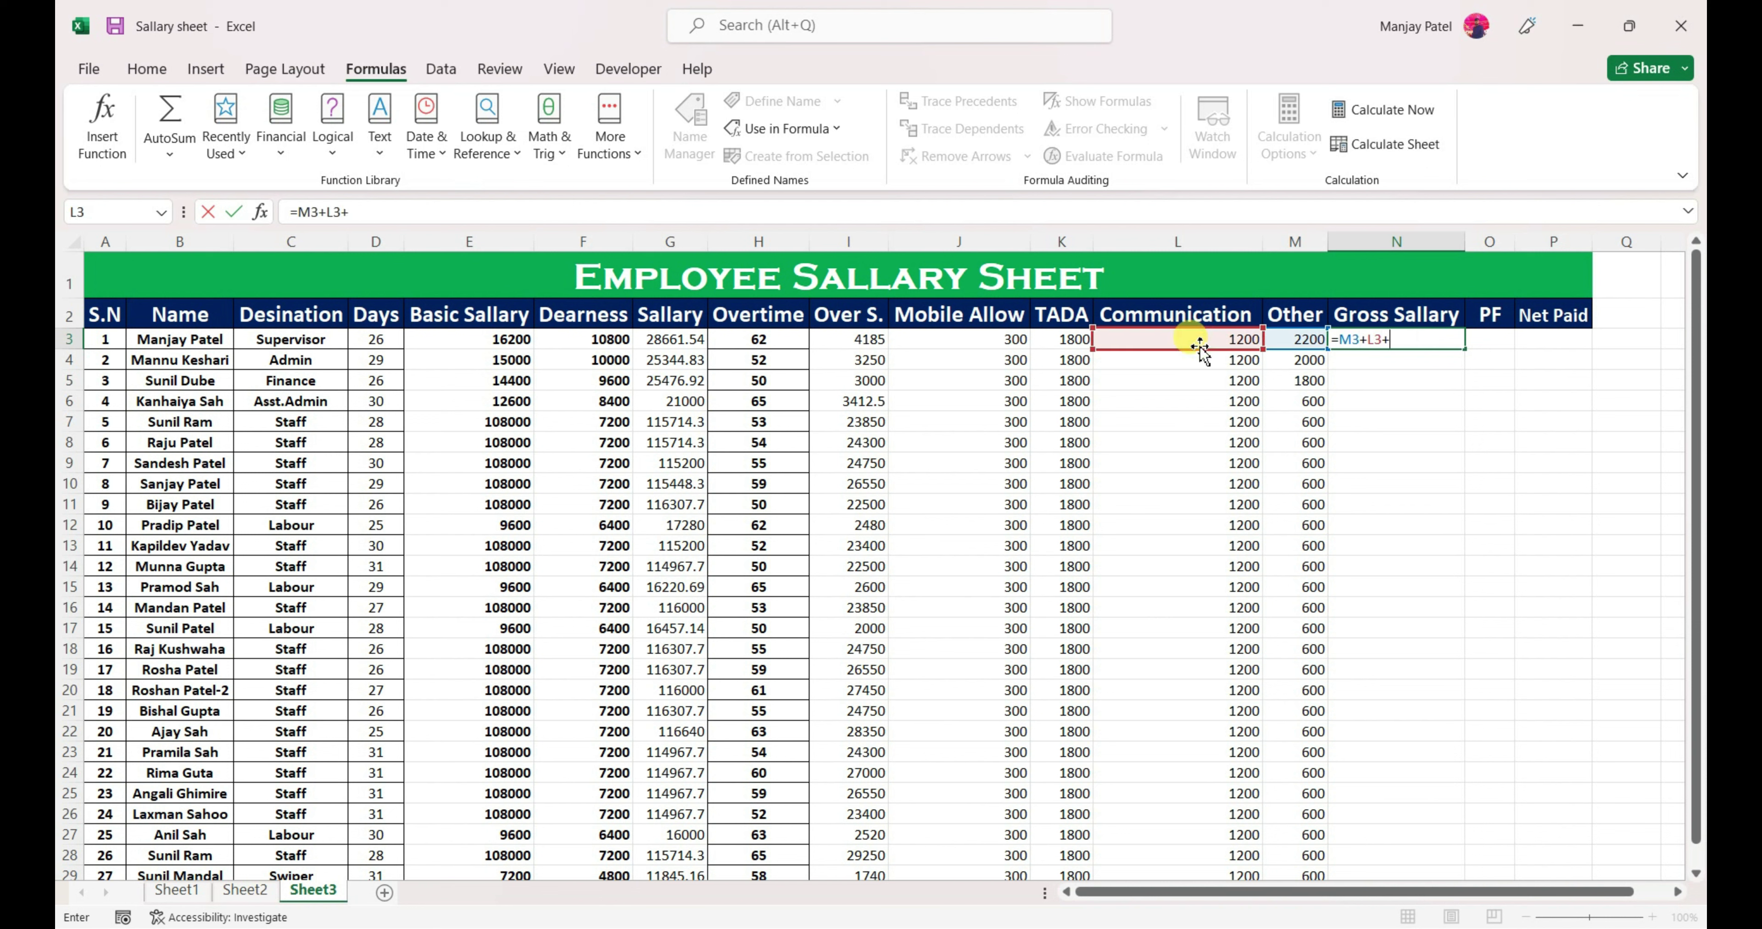
pyautogui.click(1072, 342)
pyautogui.write('+')
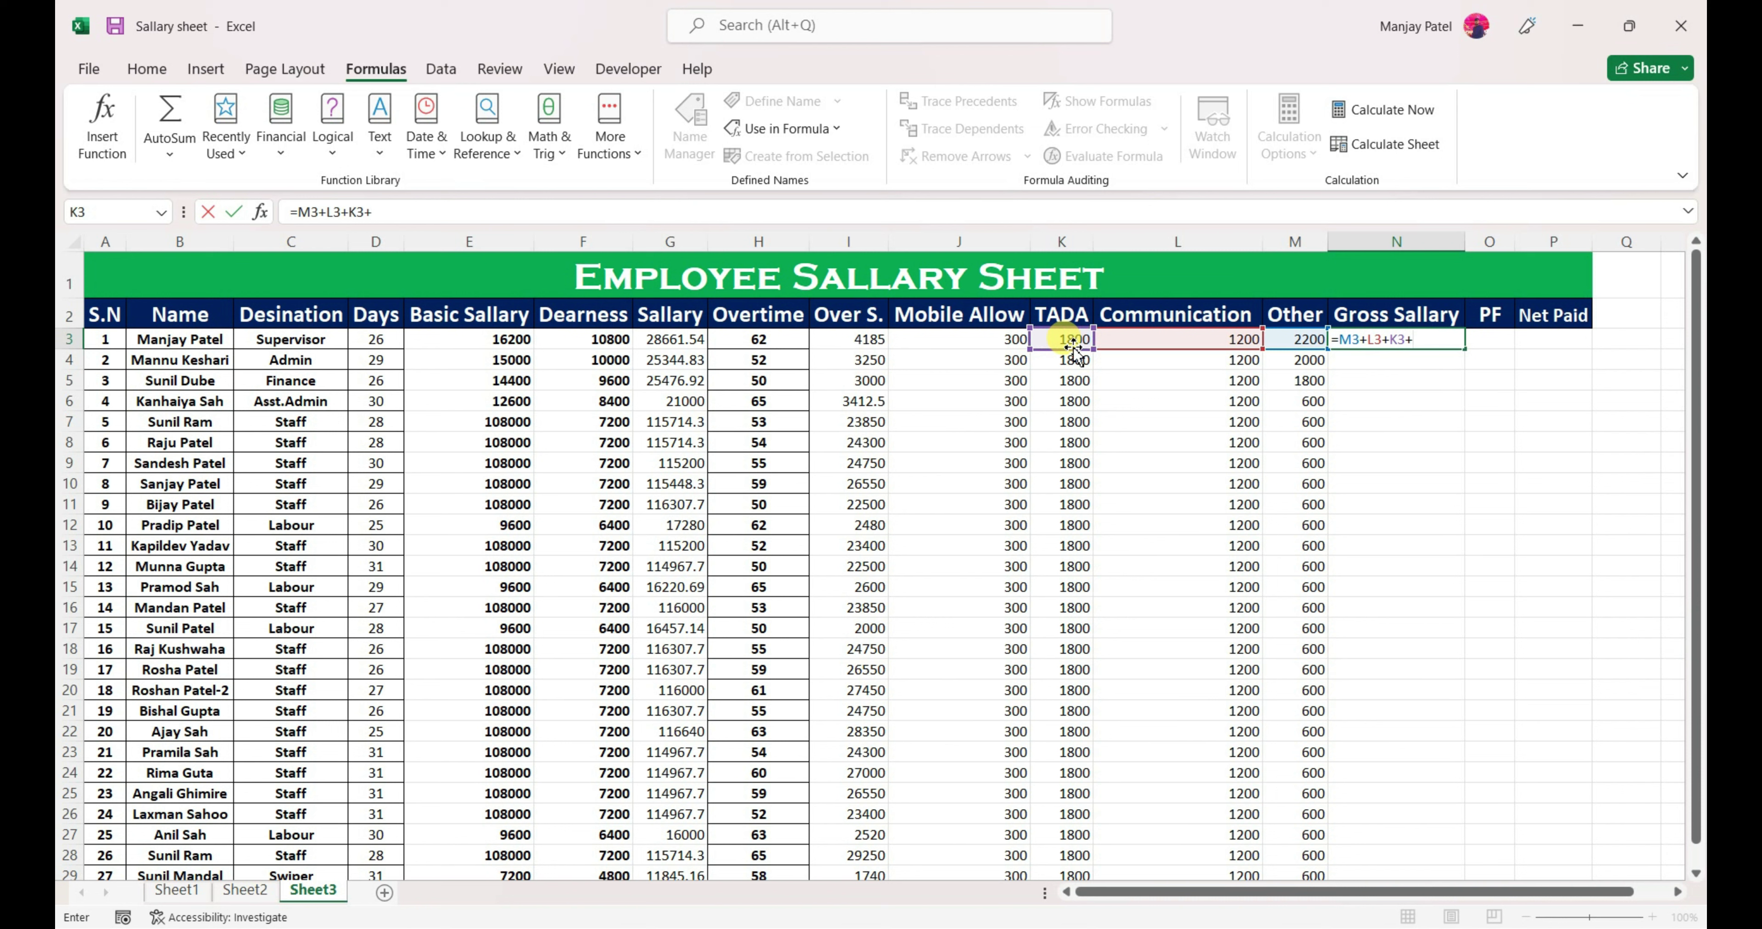
pyautogui.click(983, 341)
pyautogui.write('+')
pyautogui.click(851, 339)
pyautogui.write('+')
pyautogui.click(674, 344)
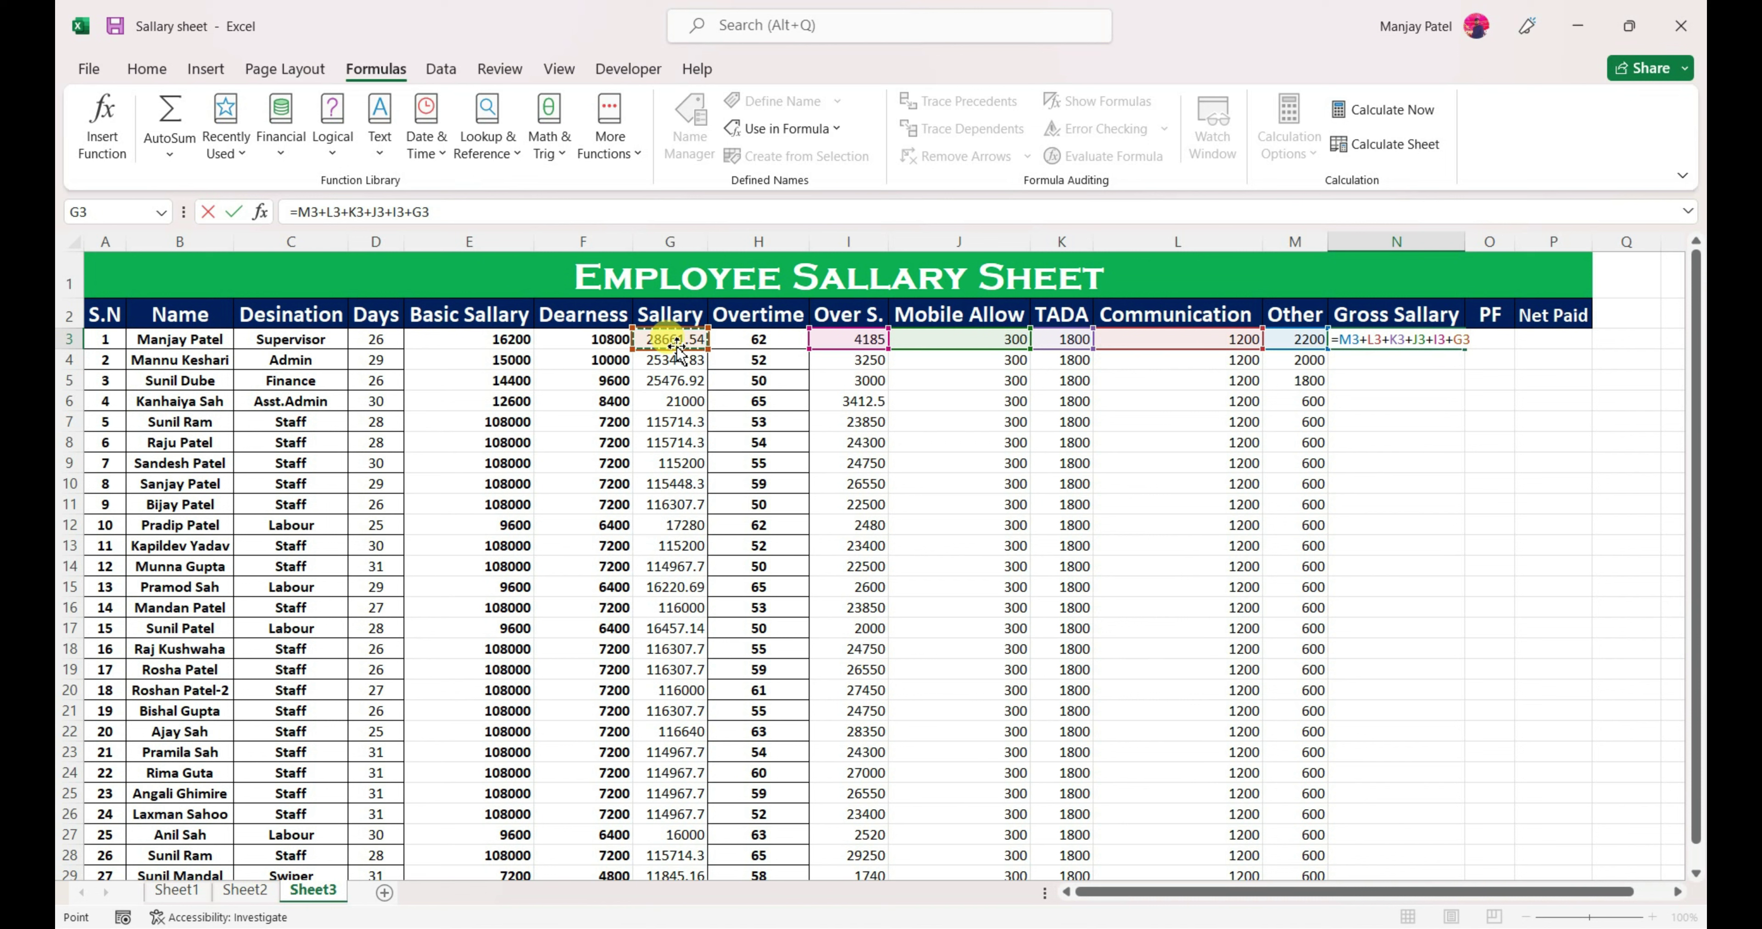
pyautogui.press('Return')
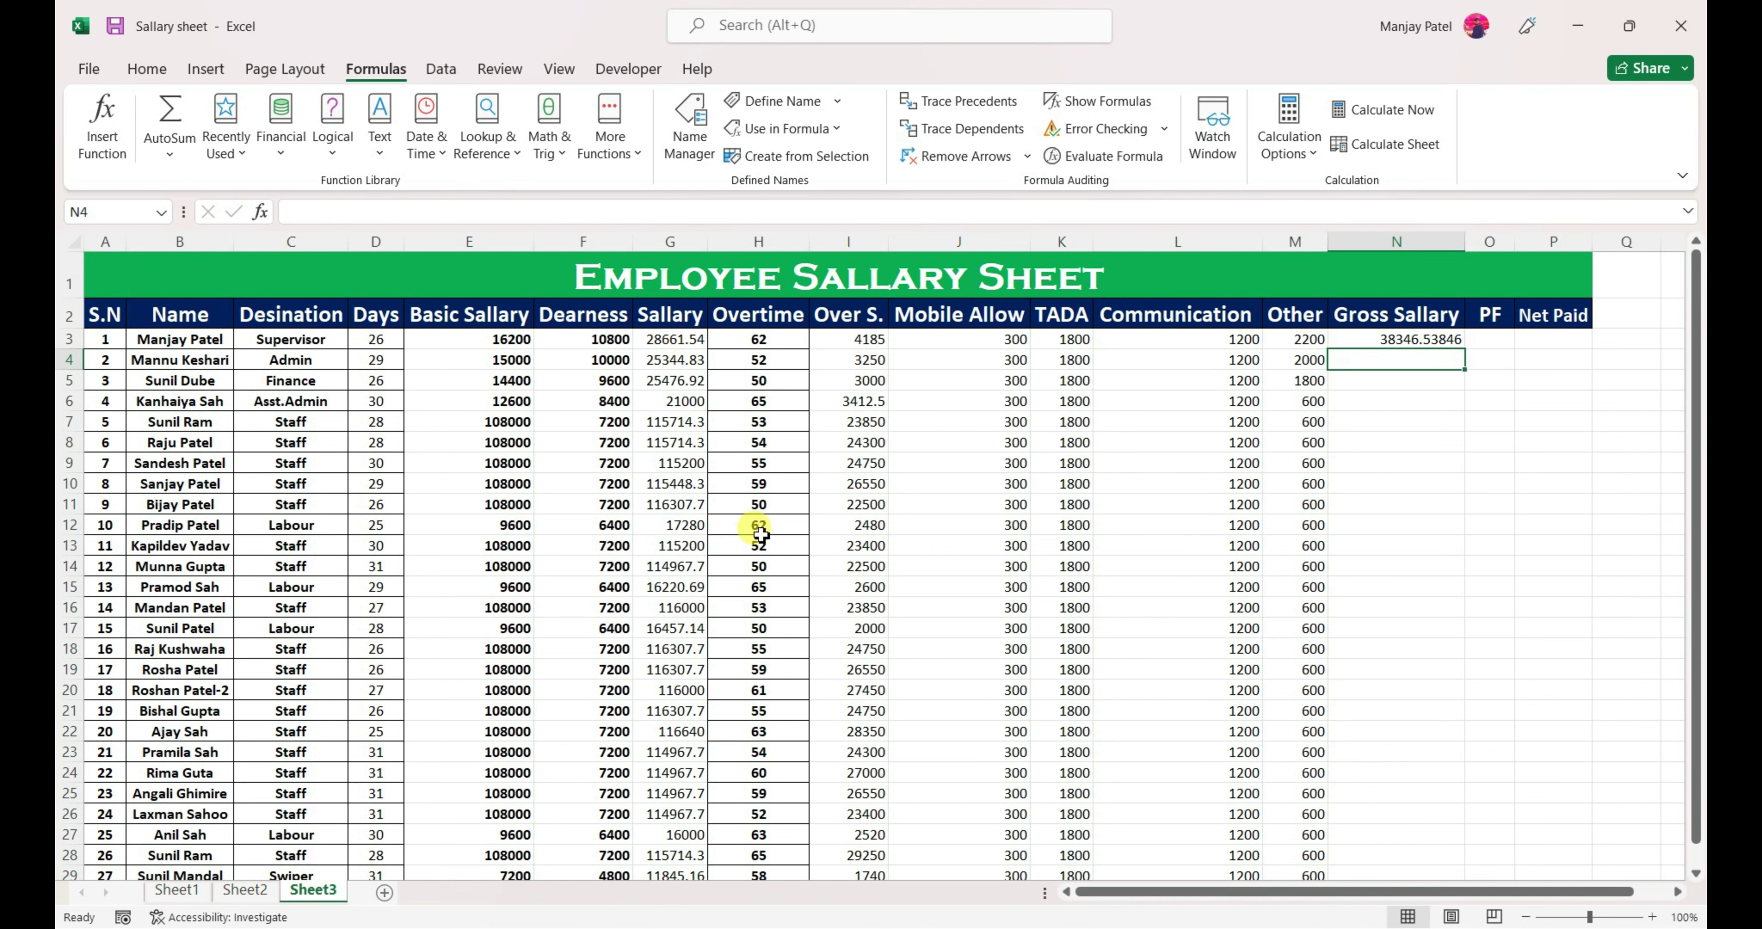
# Step: Copy the Gross Salary formula down column N to row 31
pyautogui.click(1403, 344)
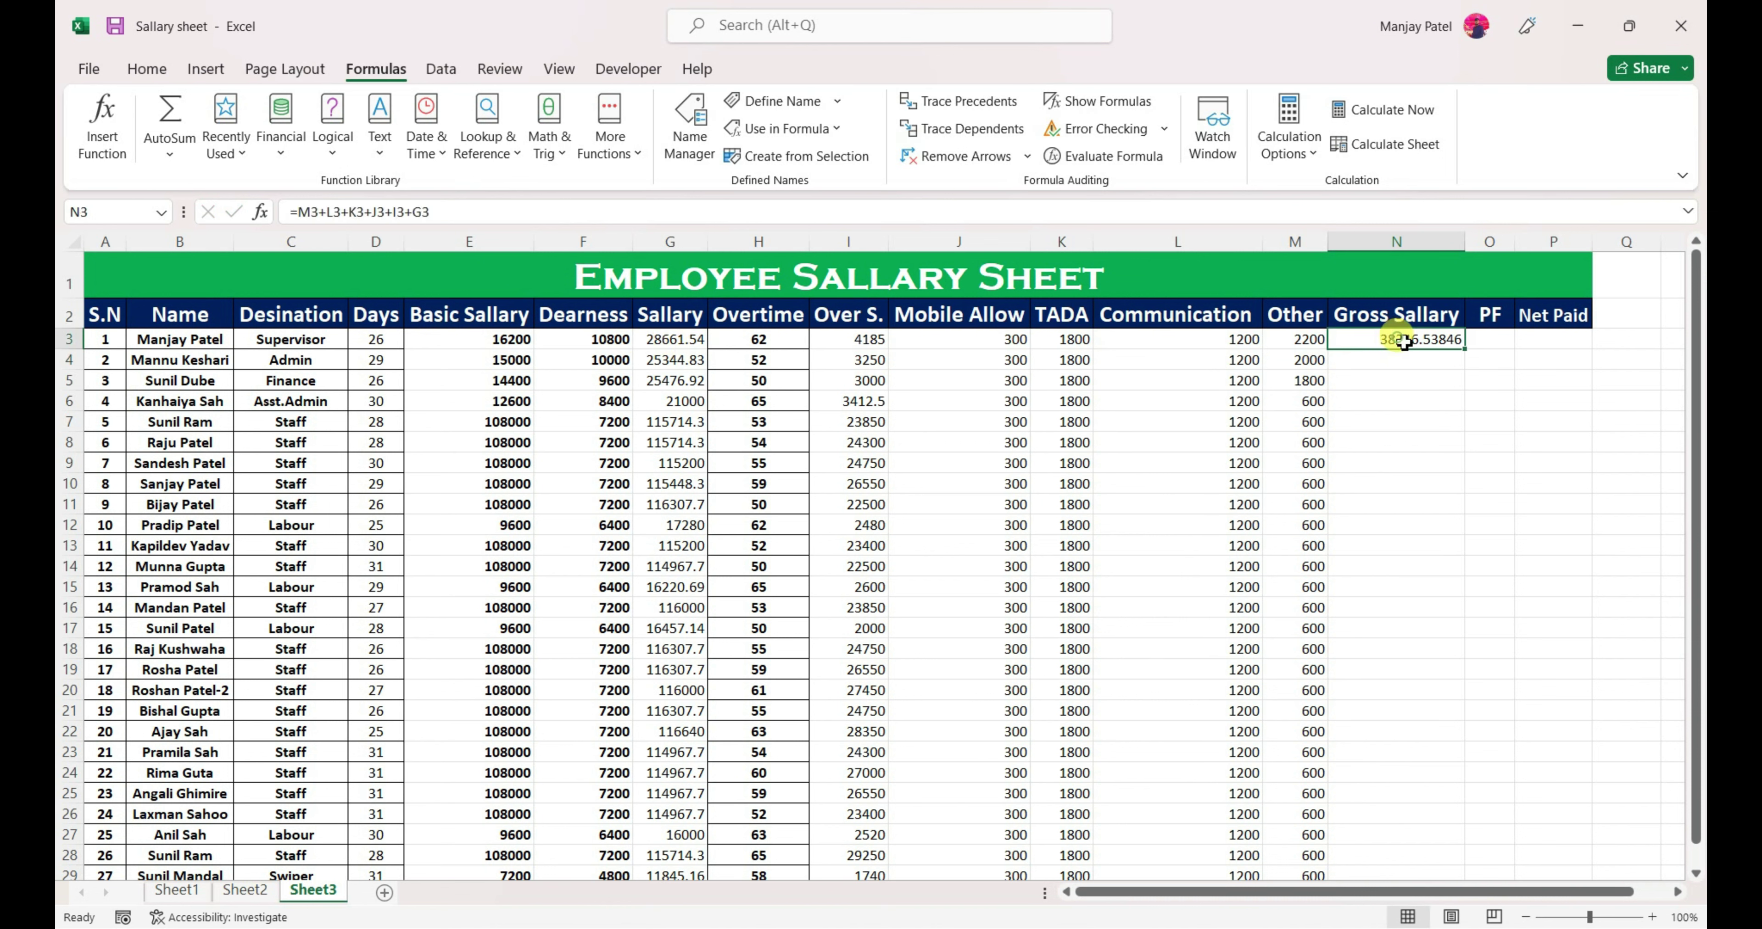
pyautogui.doubleClick(1469, 351)
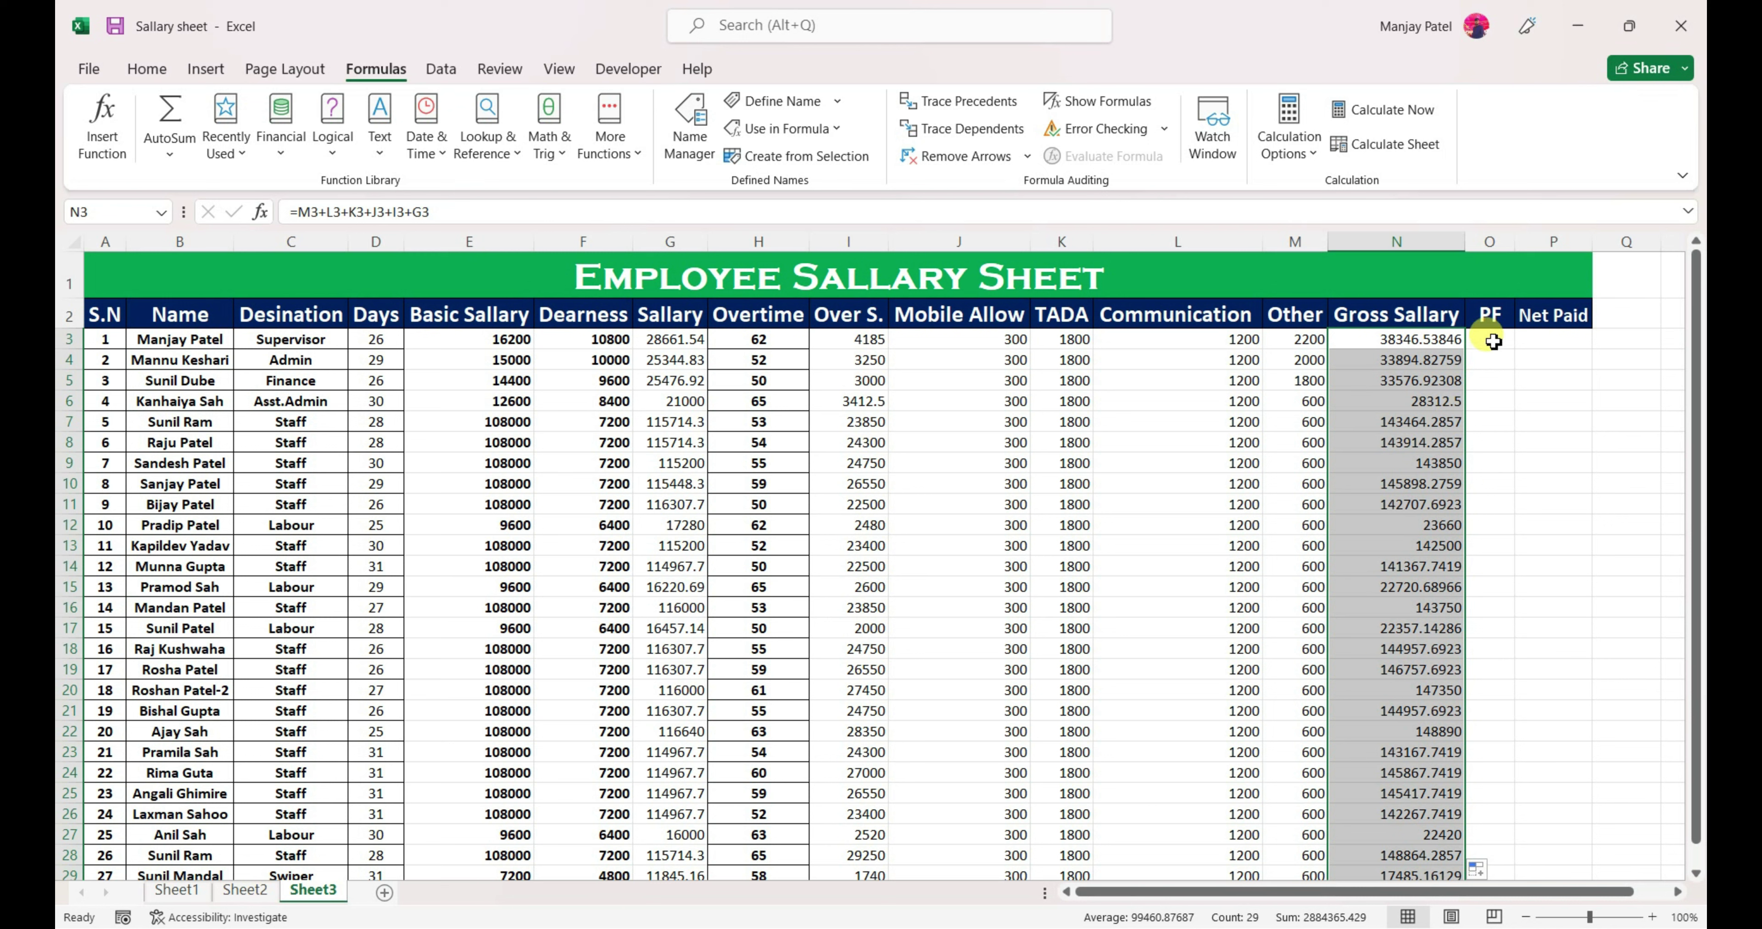
pyautogui.click(1491, 341)
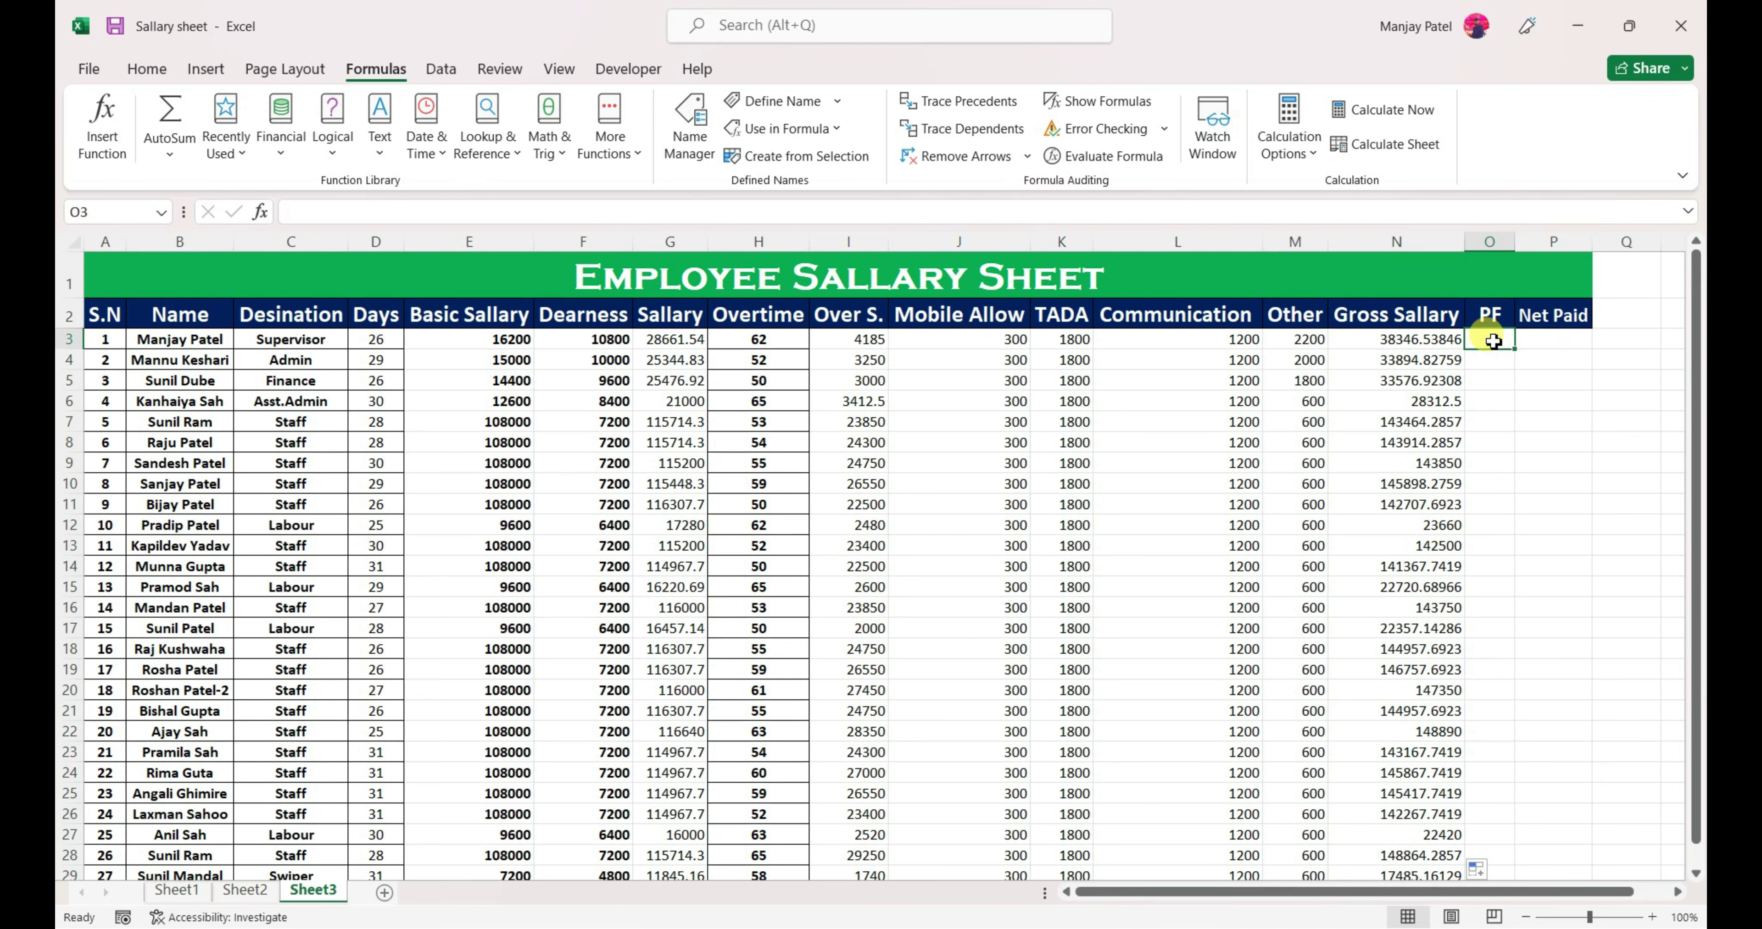
# Step: Enter =N3*12% in O3 and fill it down through O31
pyautogui.write('=')
pyautogui.click(1433, 339)
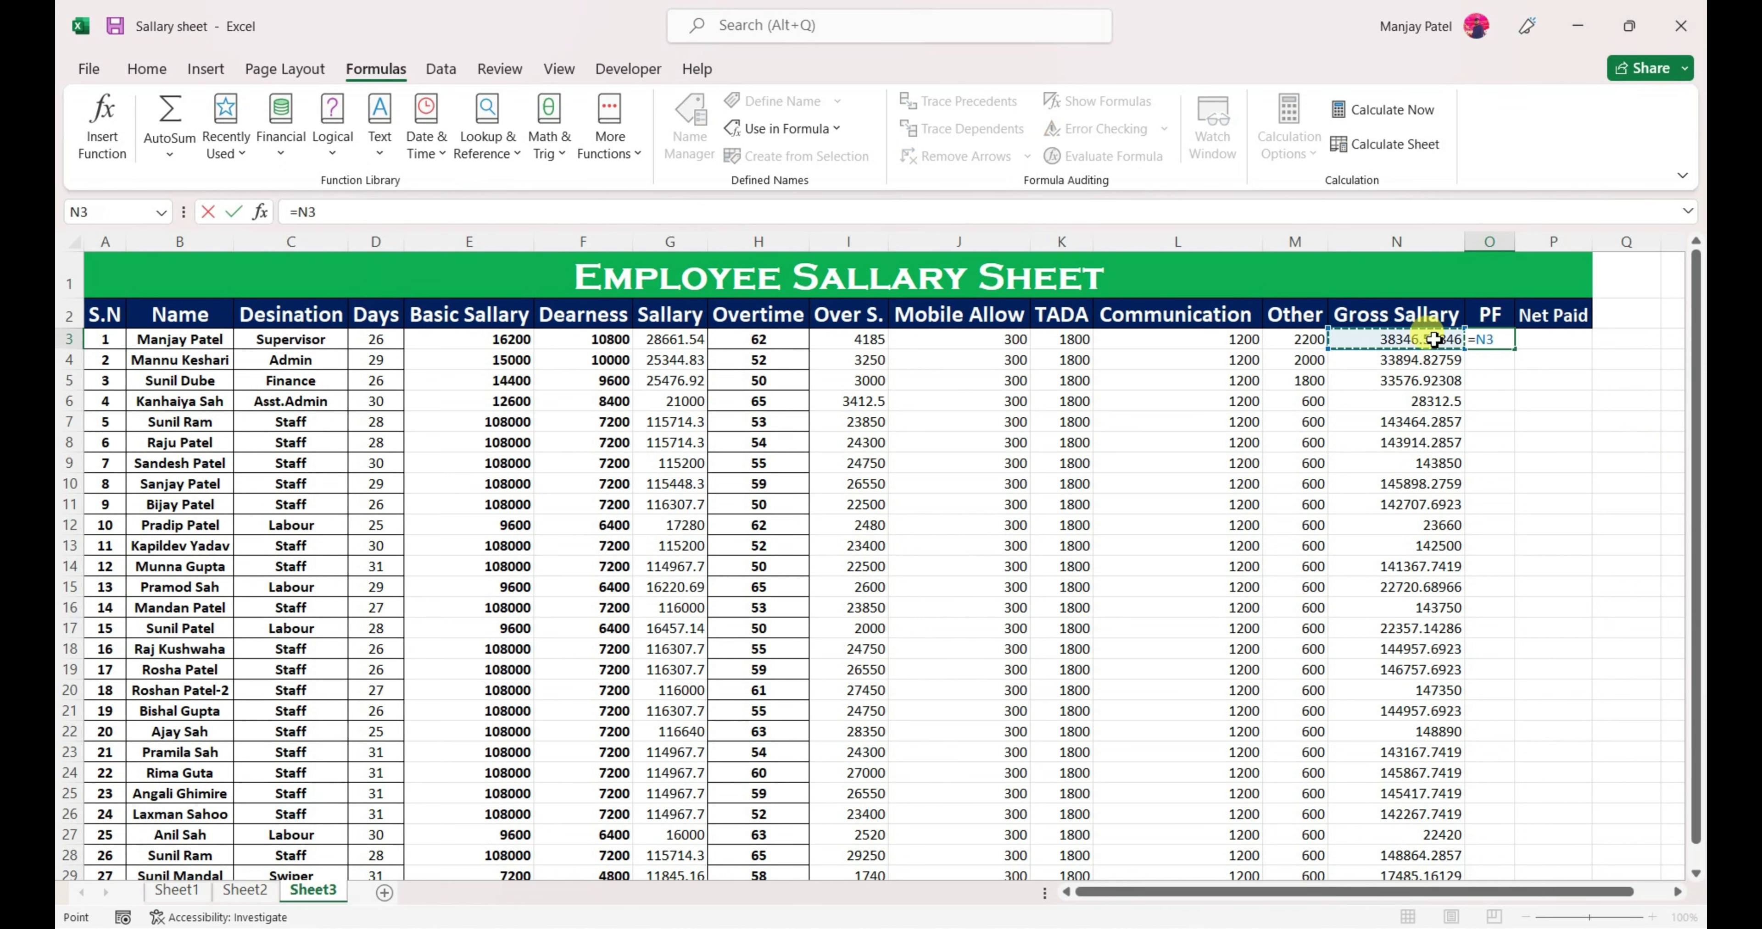
pyautogui.write('*12%')
pyautogui.press('Return')
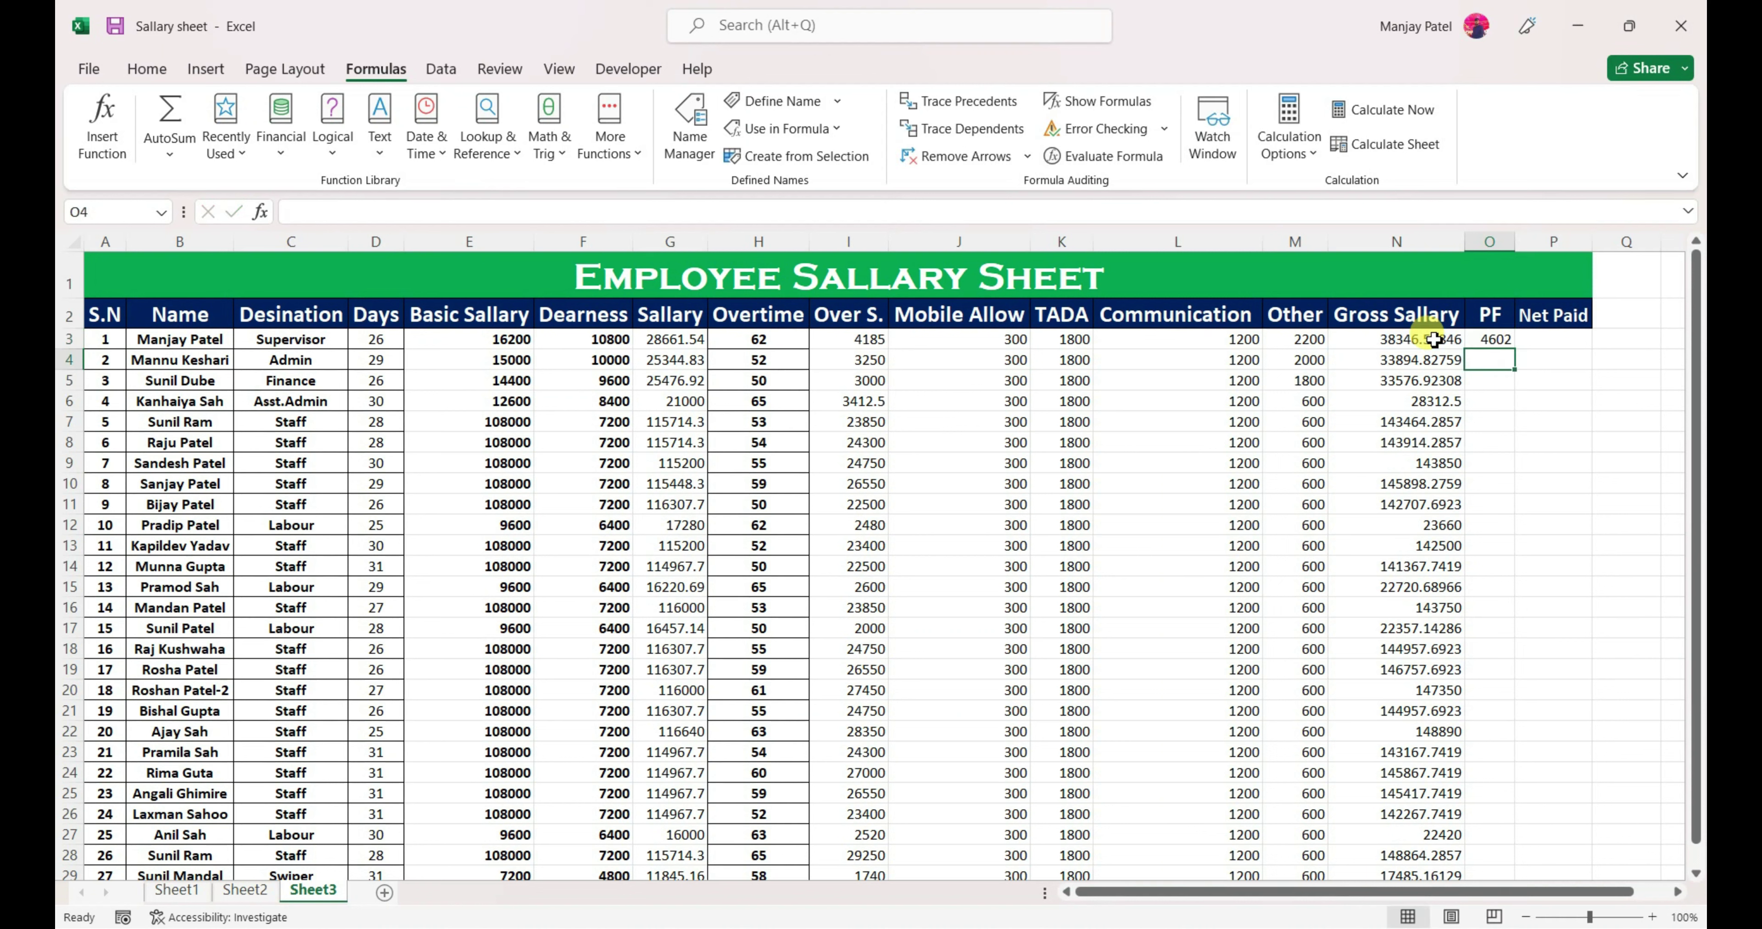
pyautogui.click(1494, 342)
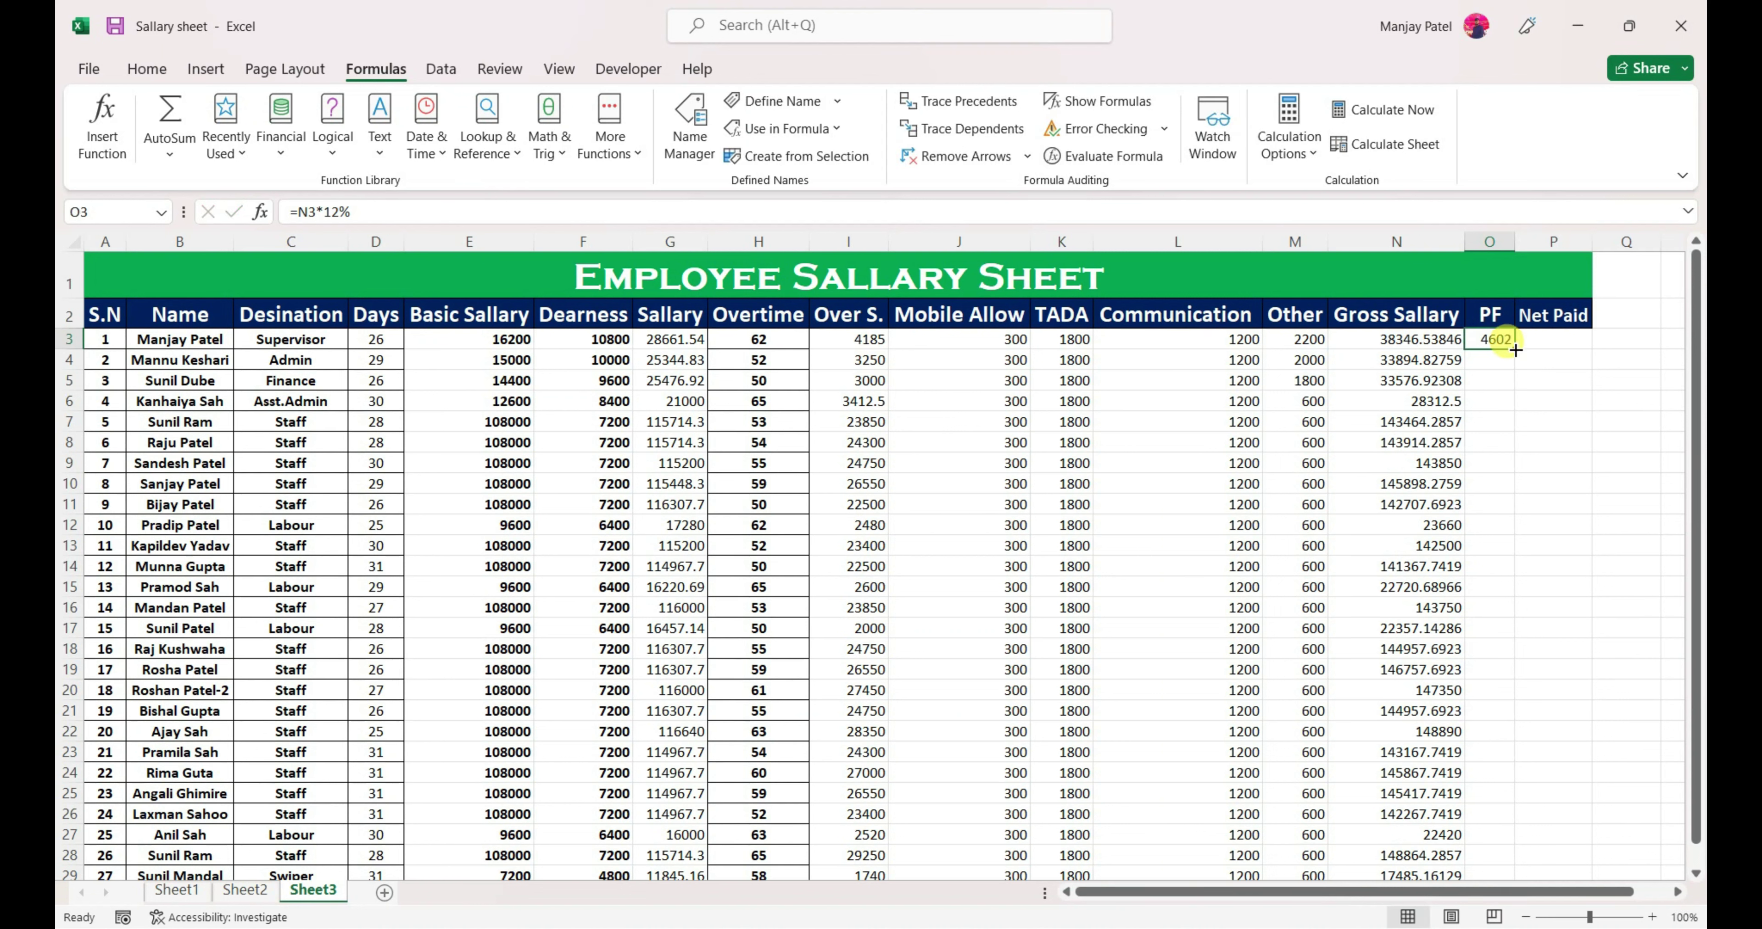
pyautogui.doubleClick(1516, 350)
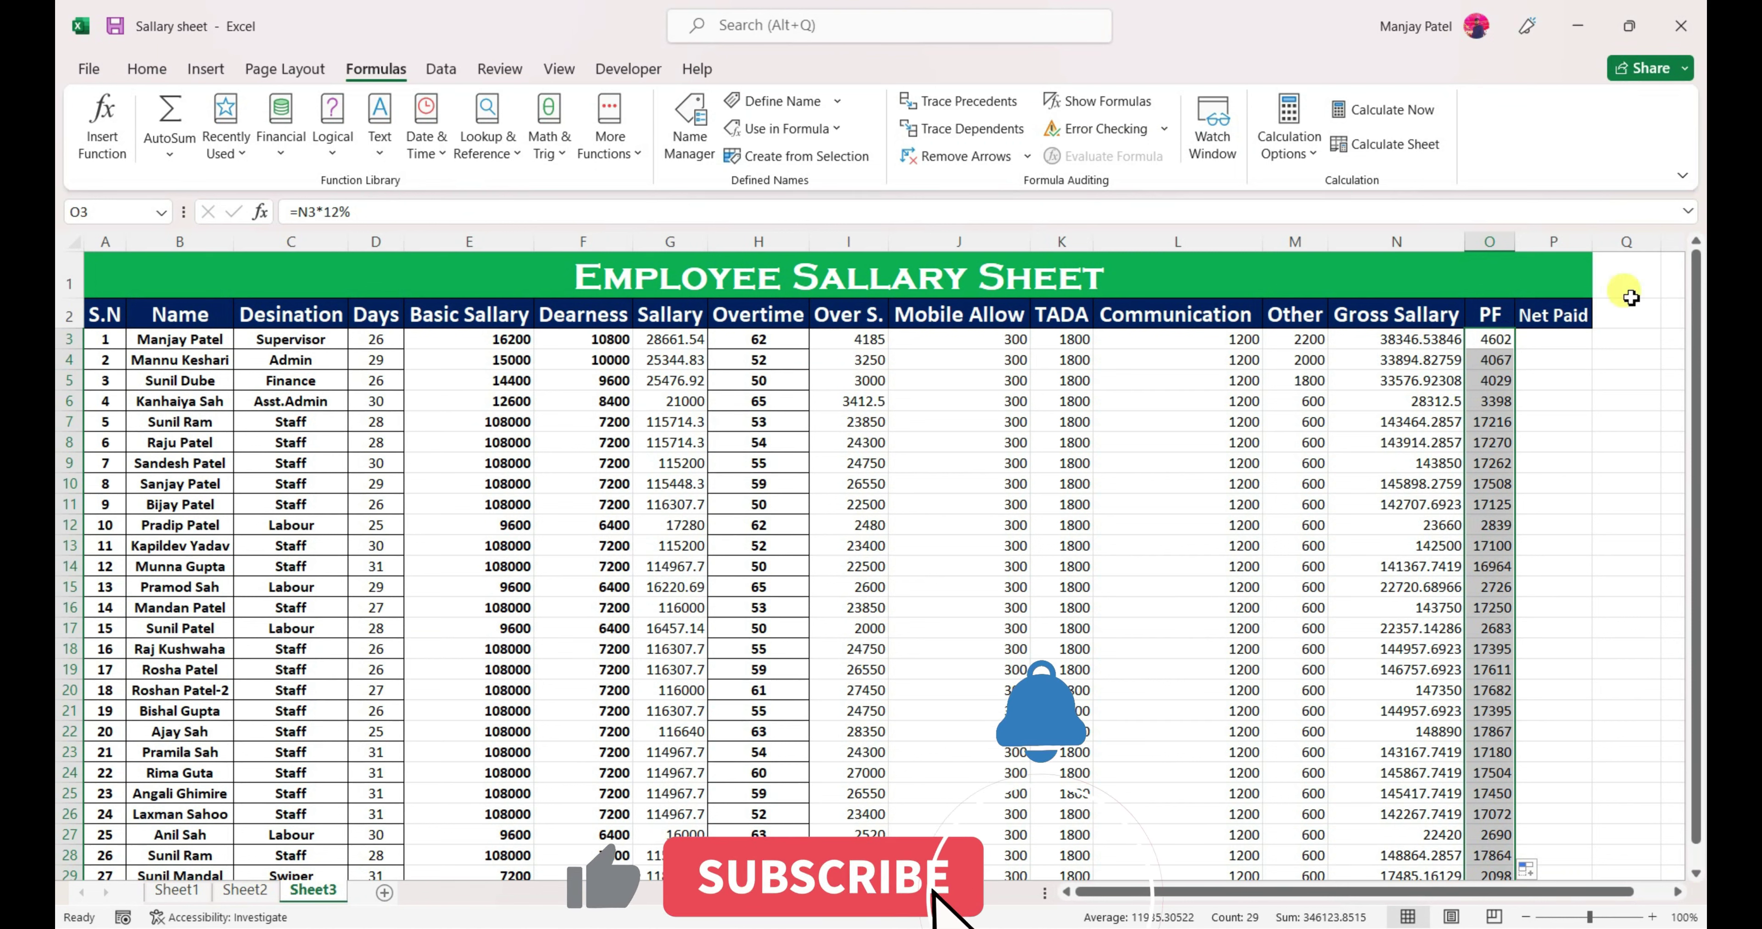
# Step: Enter =N3-O3 in P3 and fill it down through P31
pyautogui.click(1550, 342)
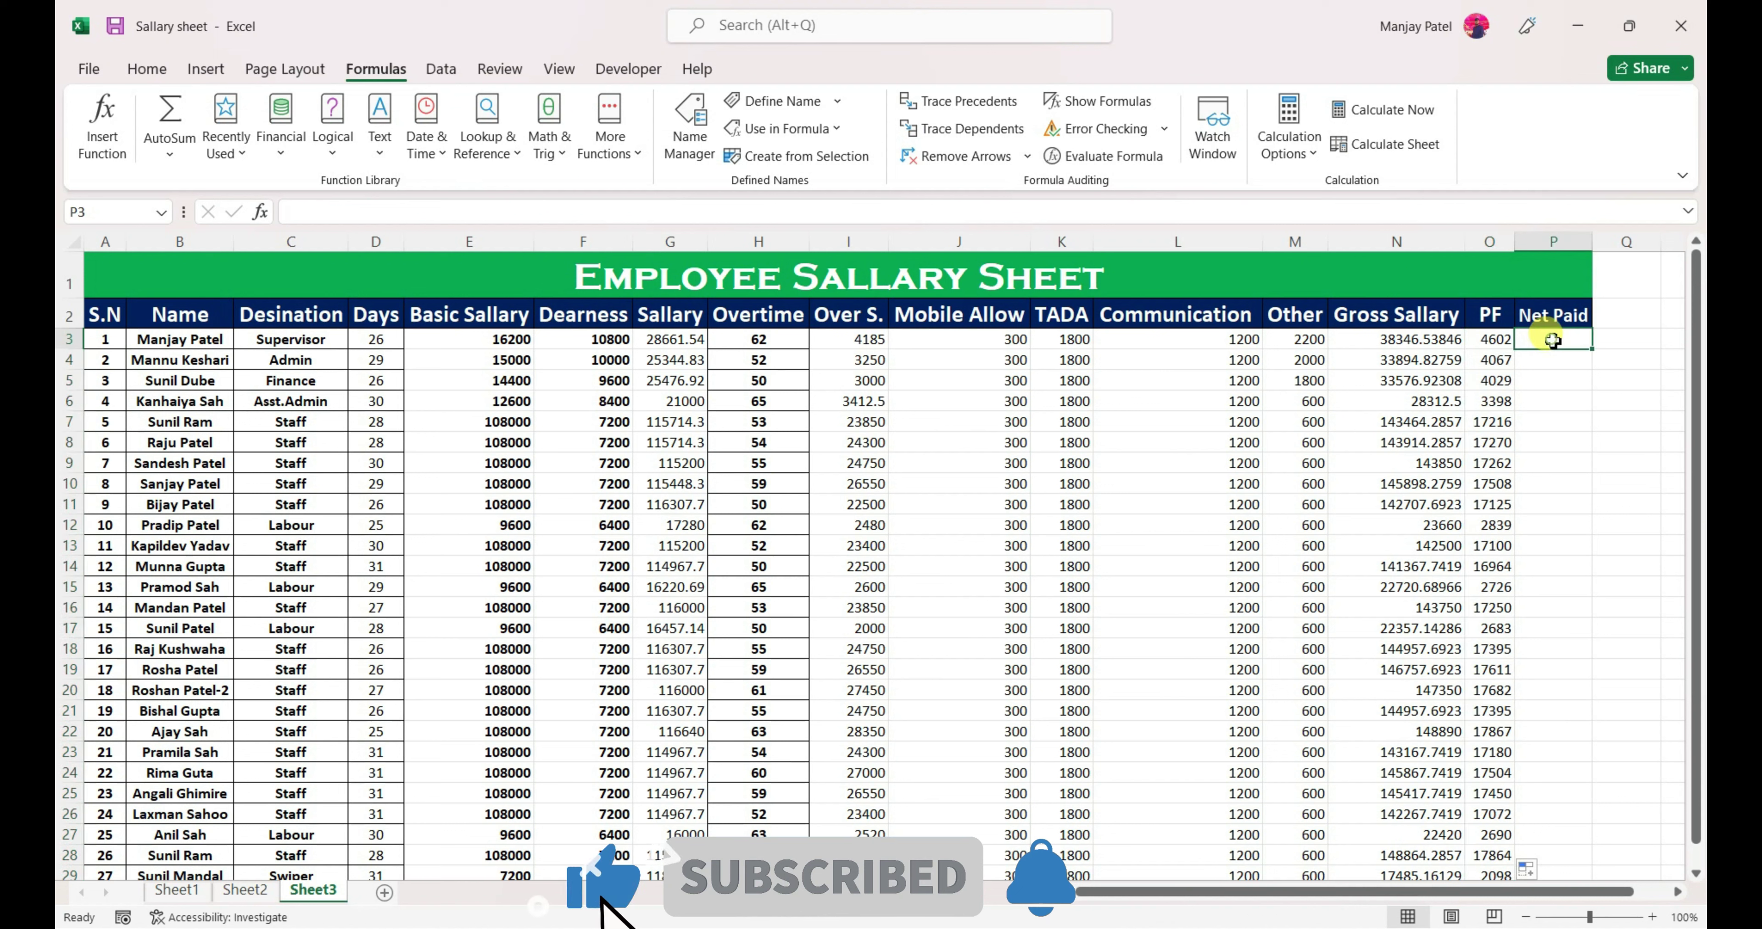
pyautogui.write('=')
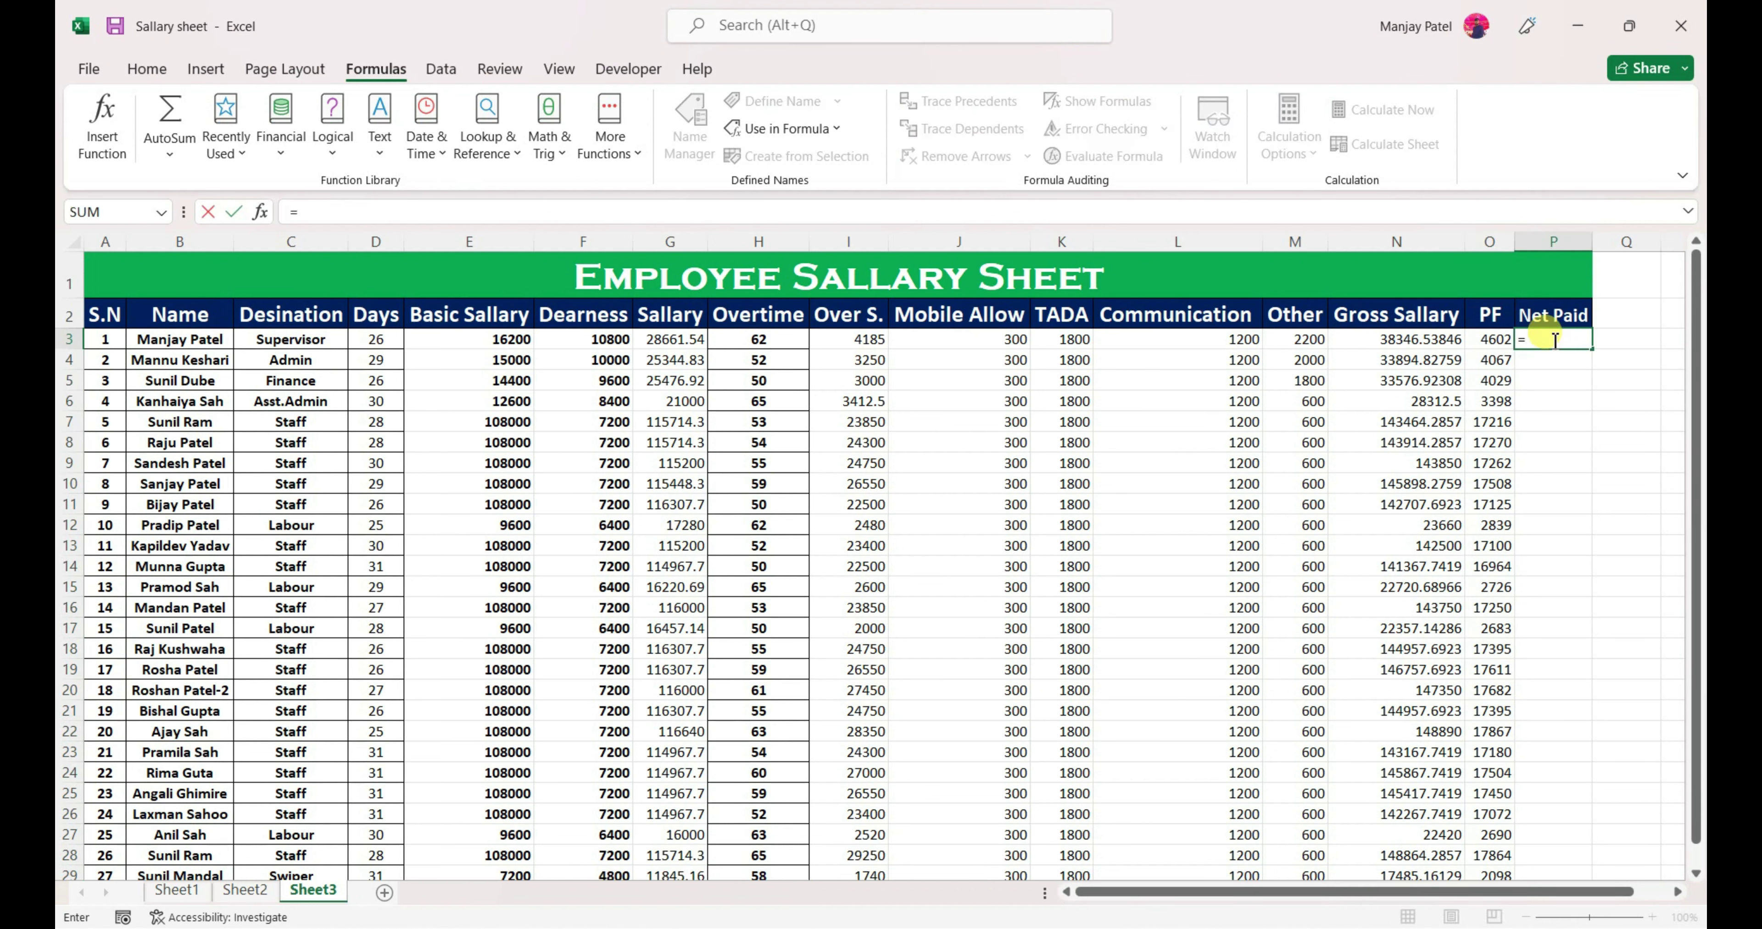
pyautogui.click(1419, 340)
pyautogui.write('-')
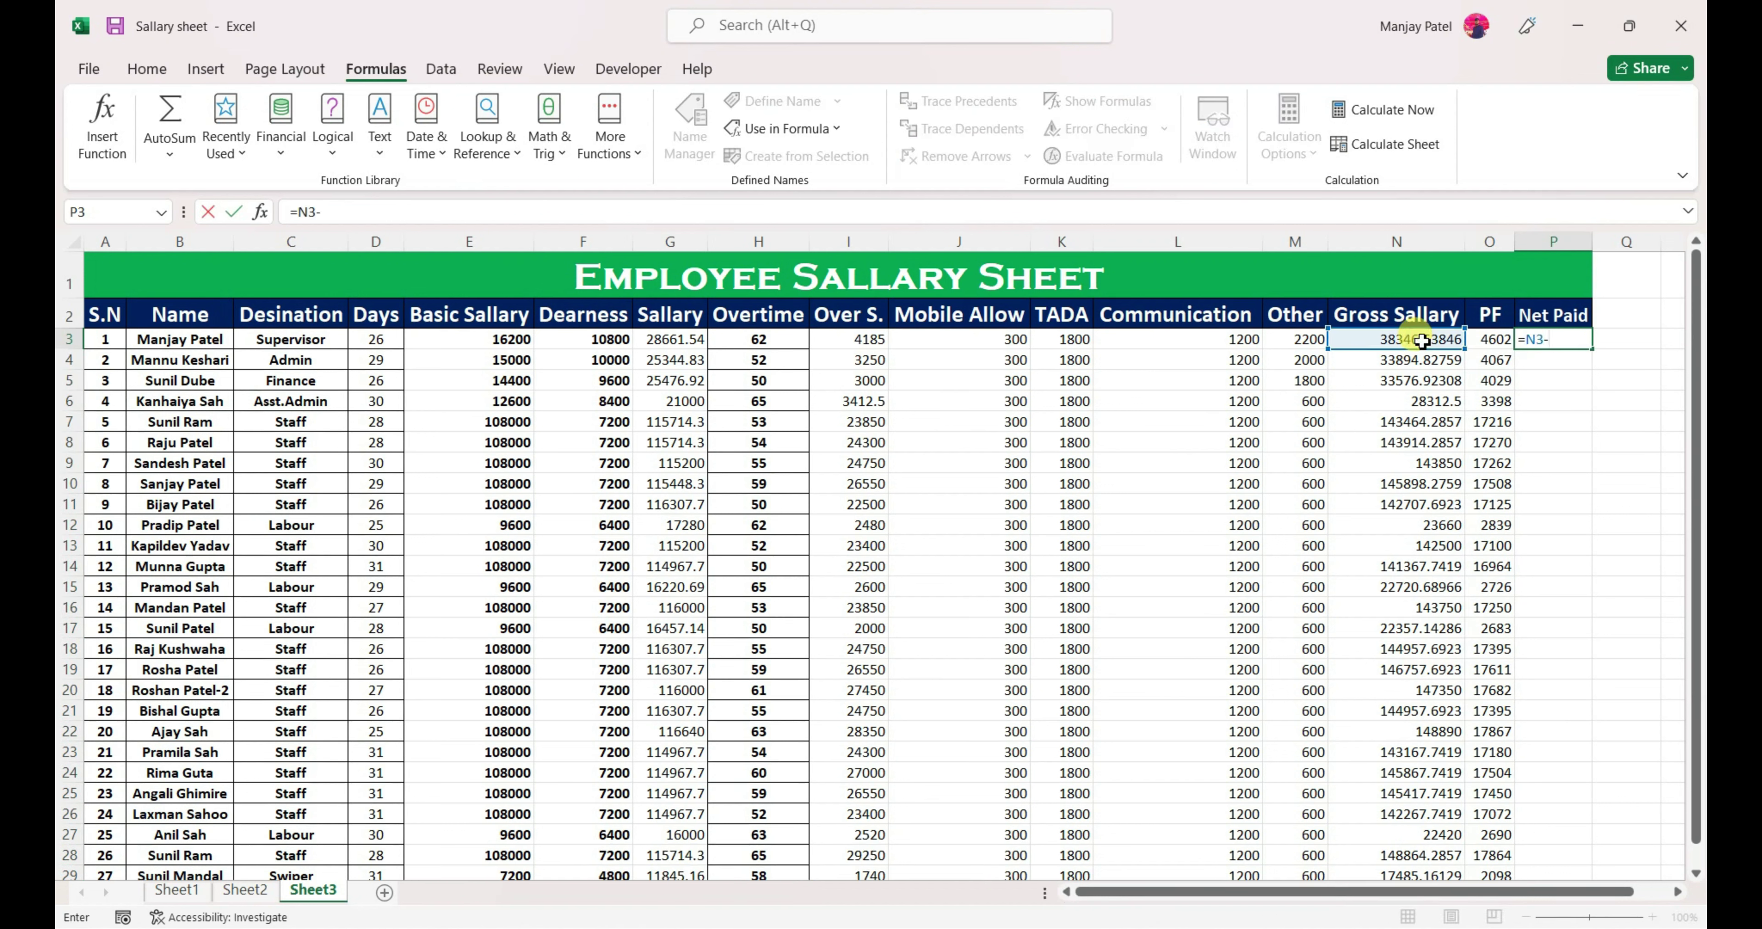
pyautogui.click(1492, 342)
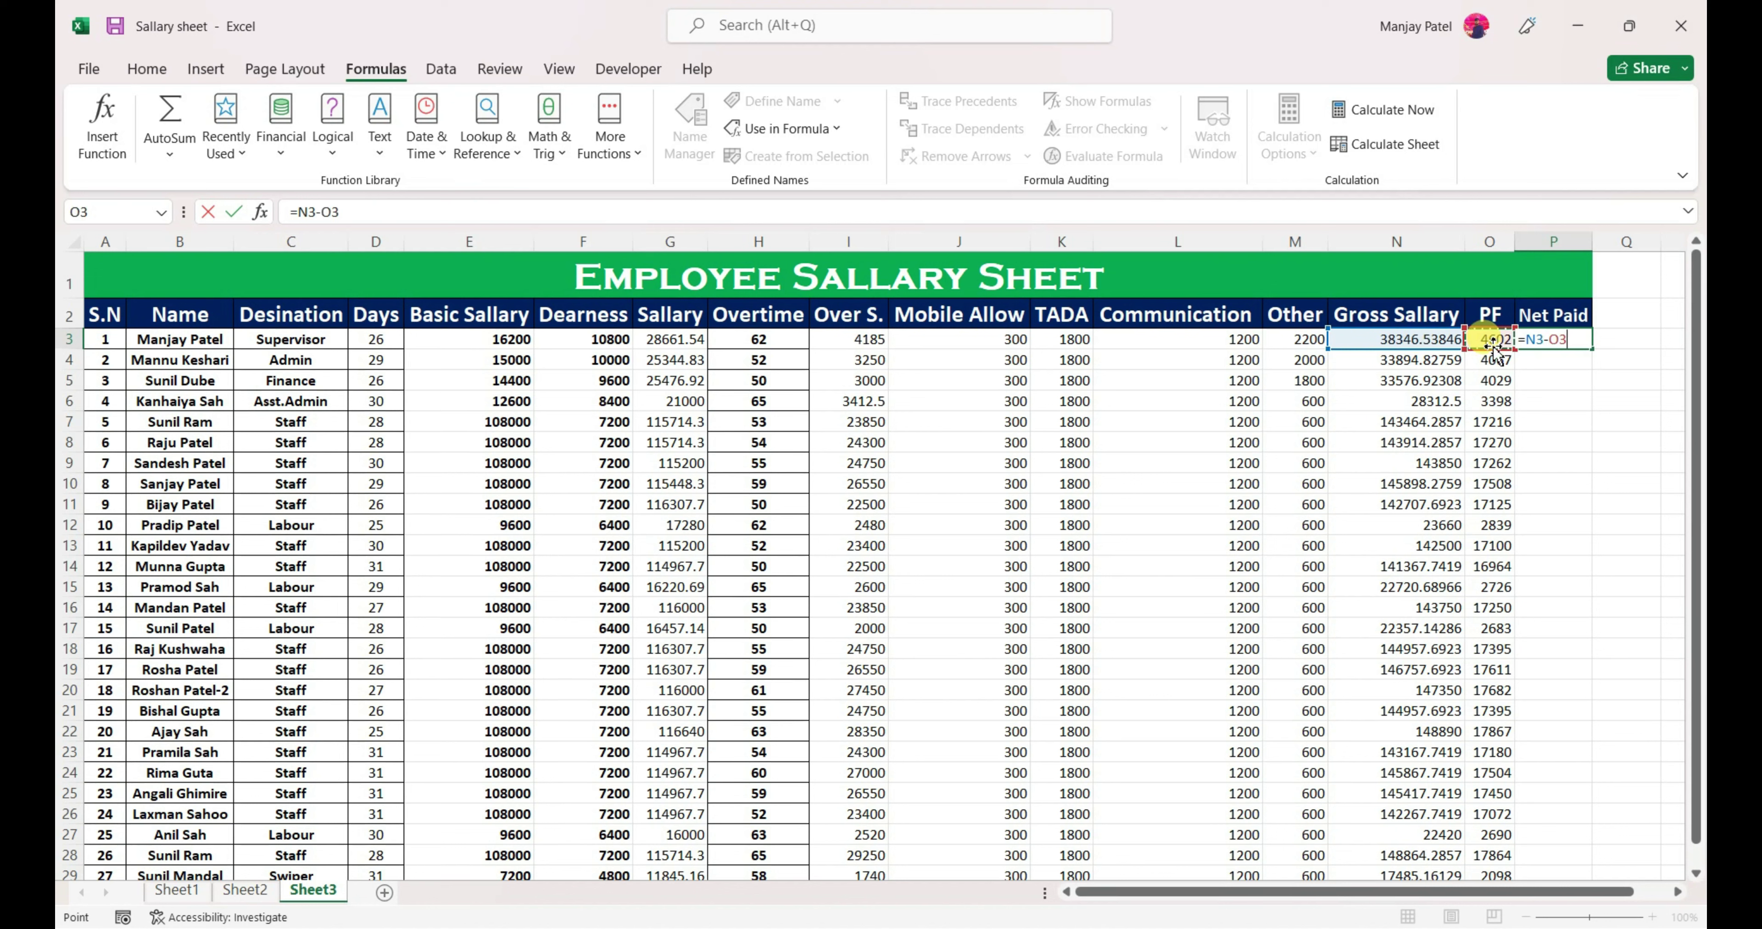
pyautogui.press('Return')
pyautogui.click(1555, 340)
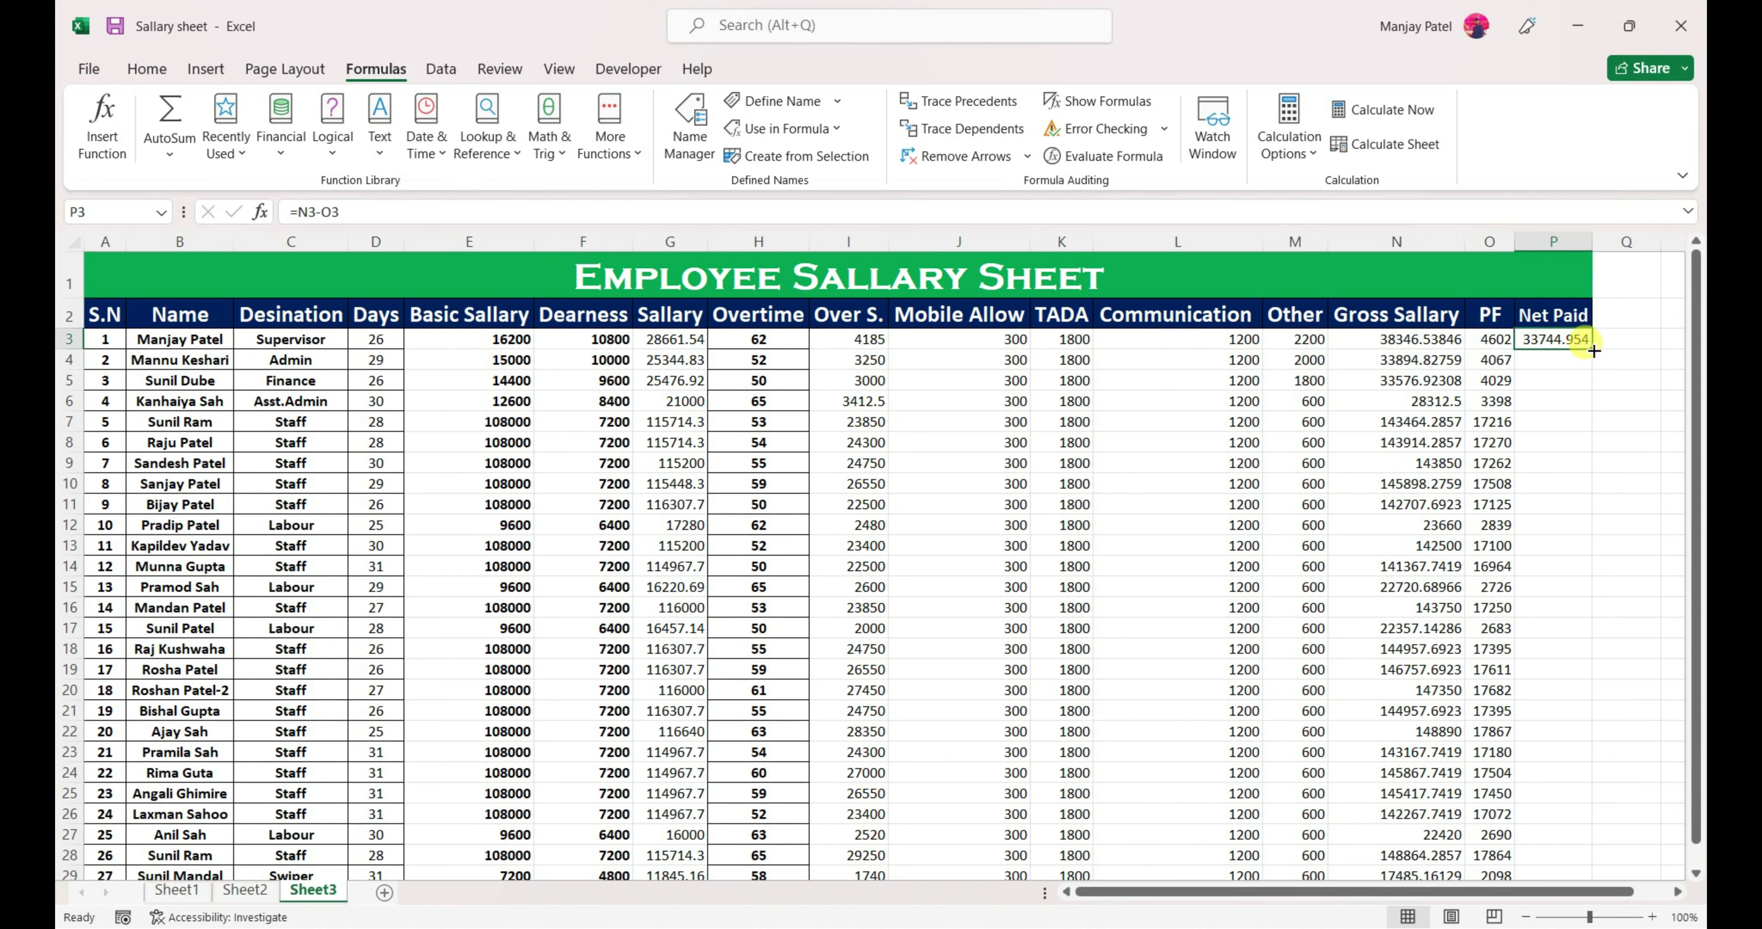
pyautogui.doubleClick(1592, 350)
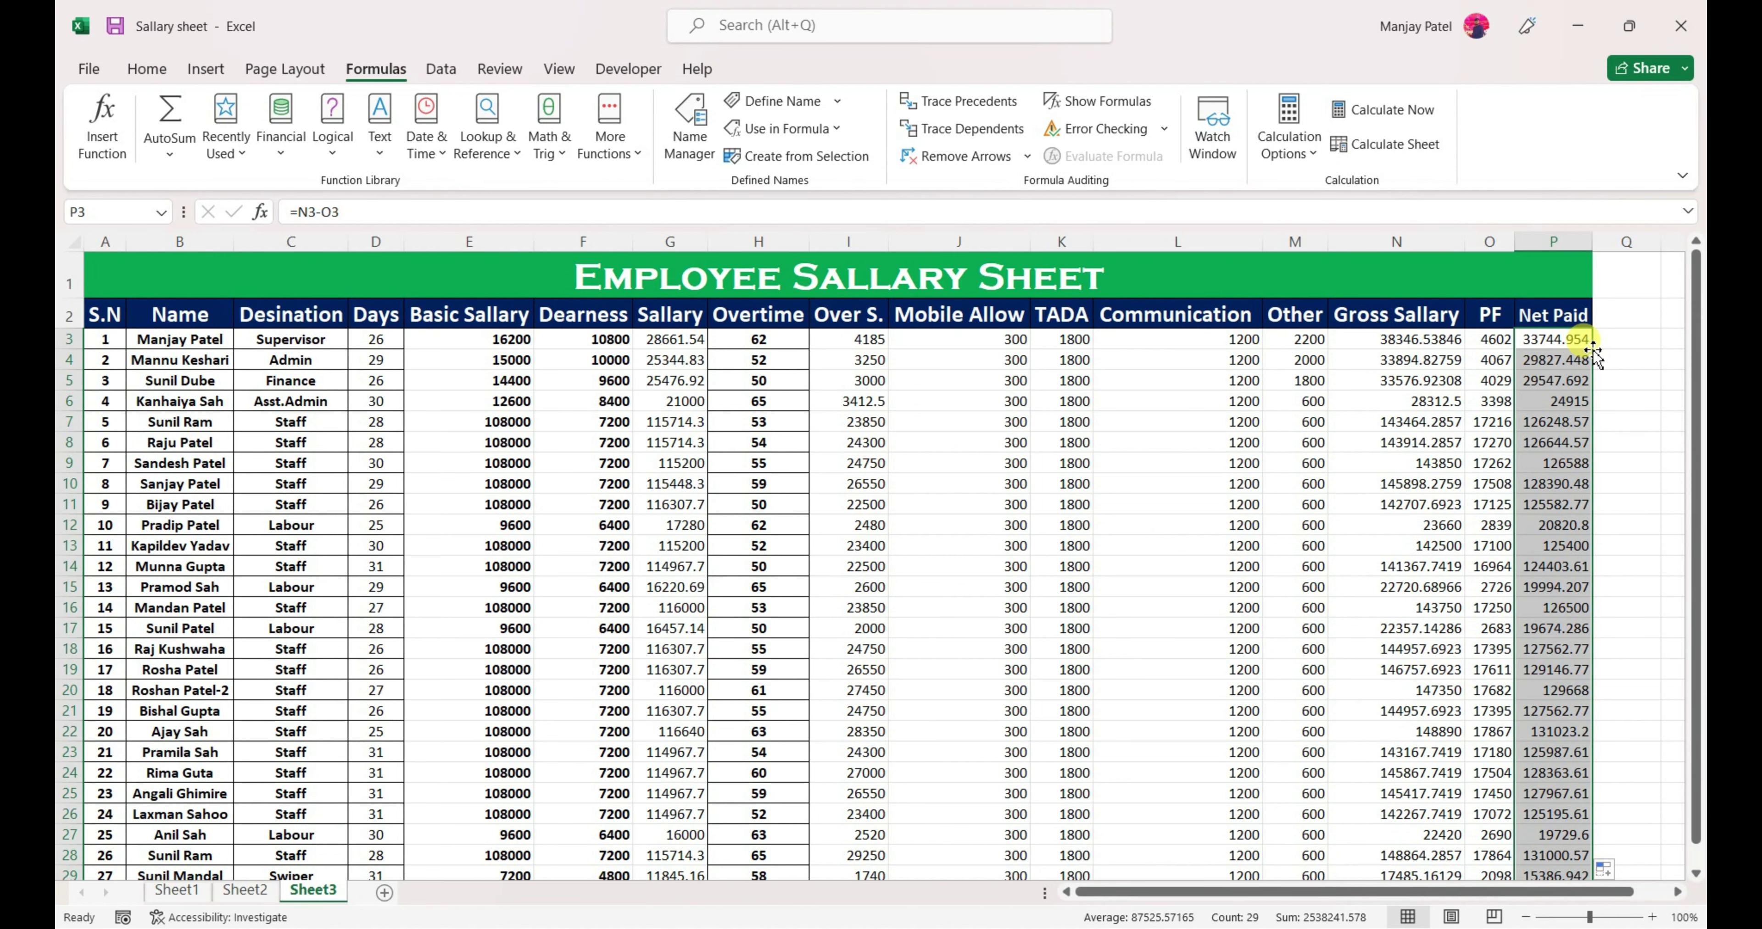
pyautogui.moveTo(104, 340); pyautogui.dragTo(1562, 922)
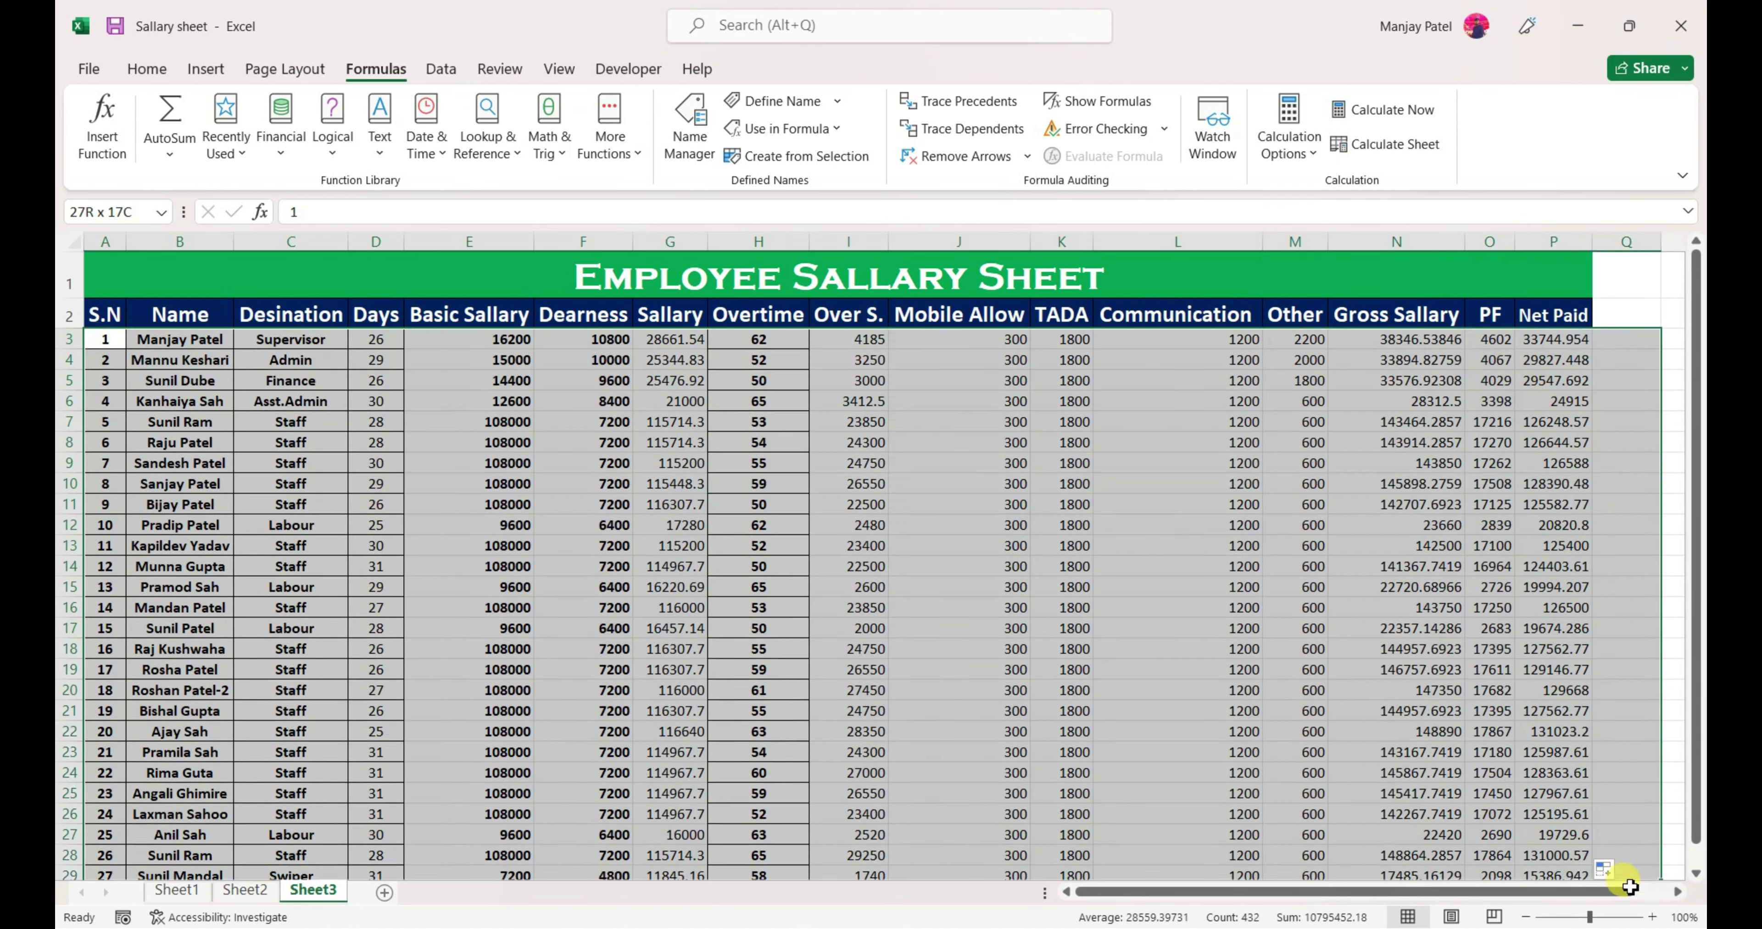
# Step: Apply All Borders to every cell of the employee table
pyautogui.click(146, 68)
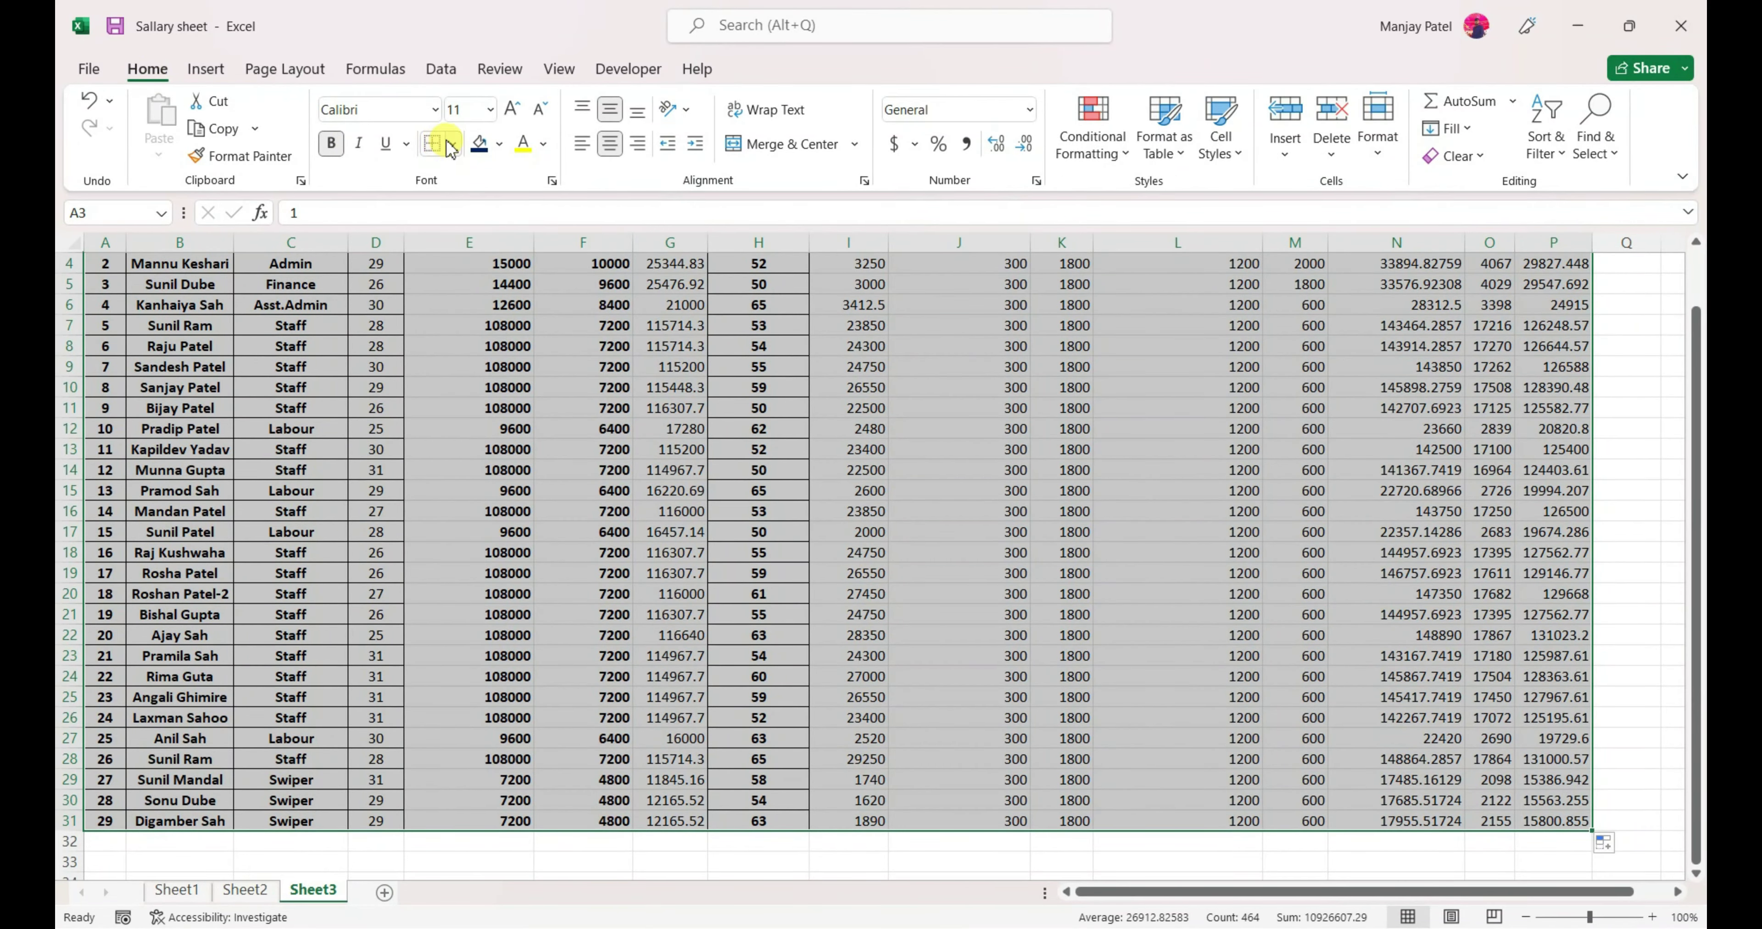
pyautogui.click(452, 143)
pyautogui.click(451, 363)
pyautogui.scroll(1, 1094, 444)
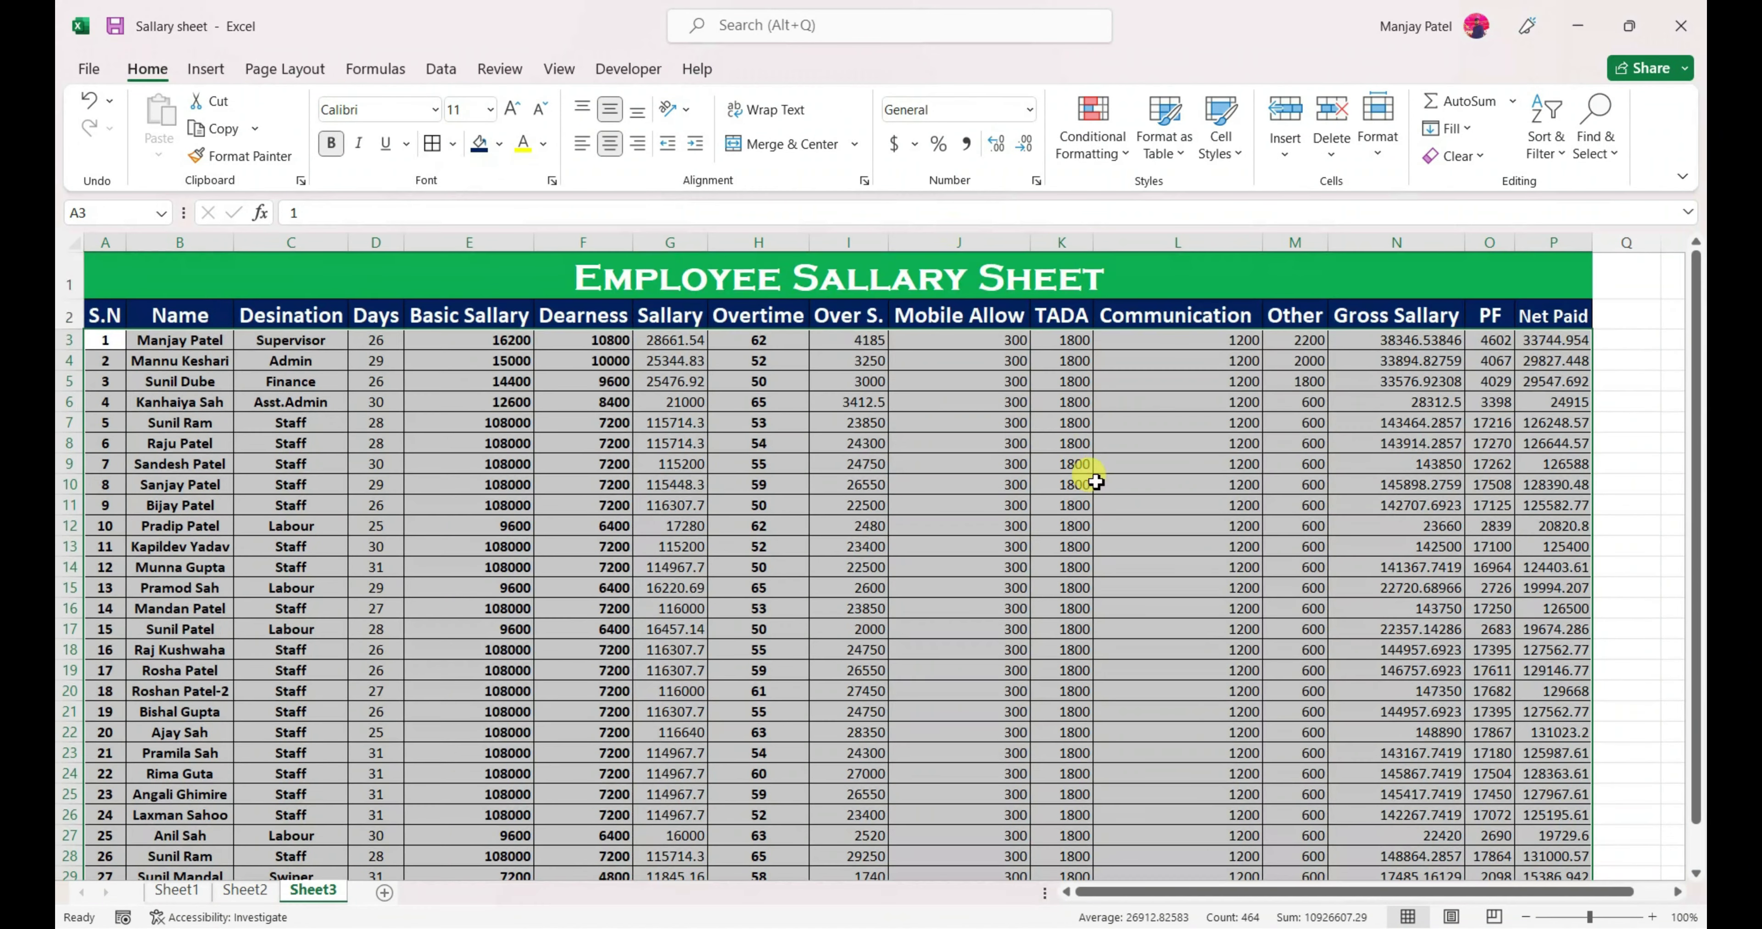
# Step: Centre-align all the data in the employee table
pyautogui.click(615, 151)
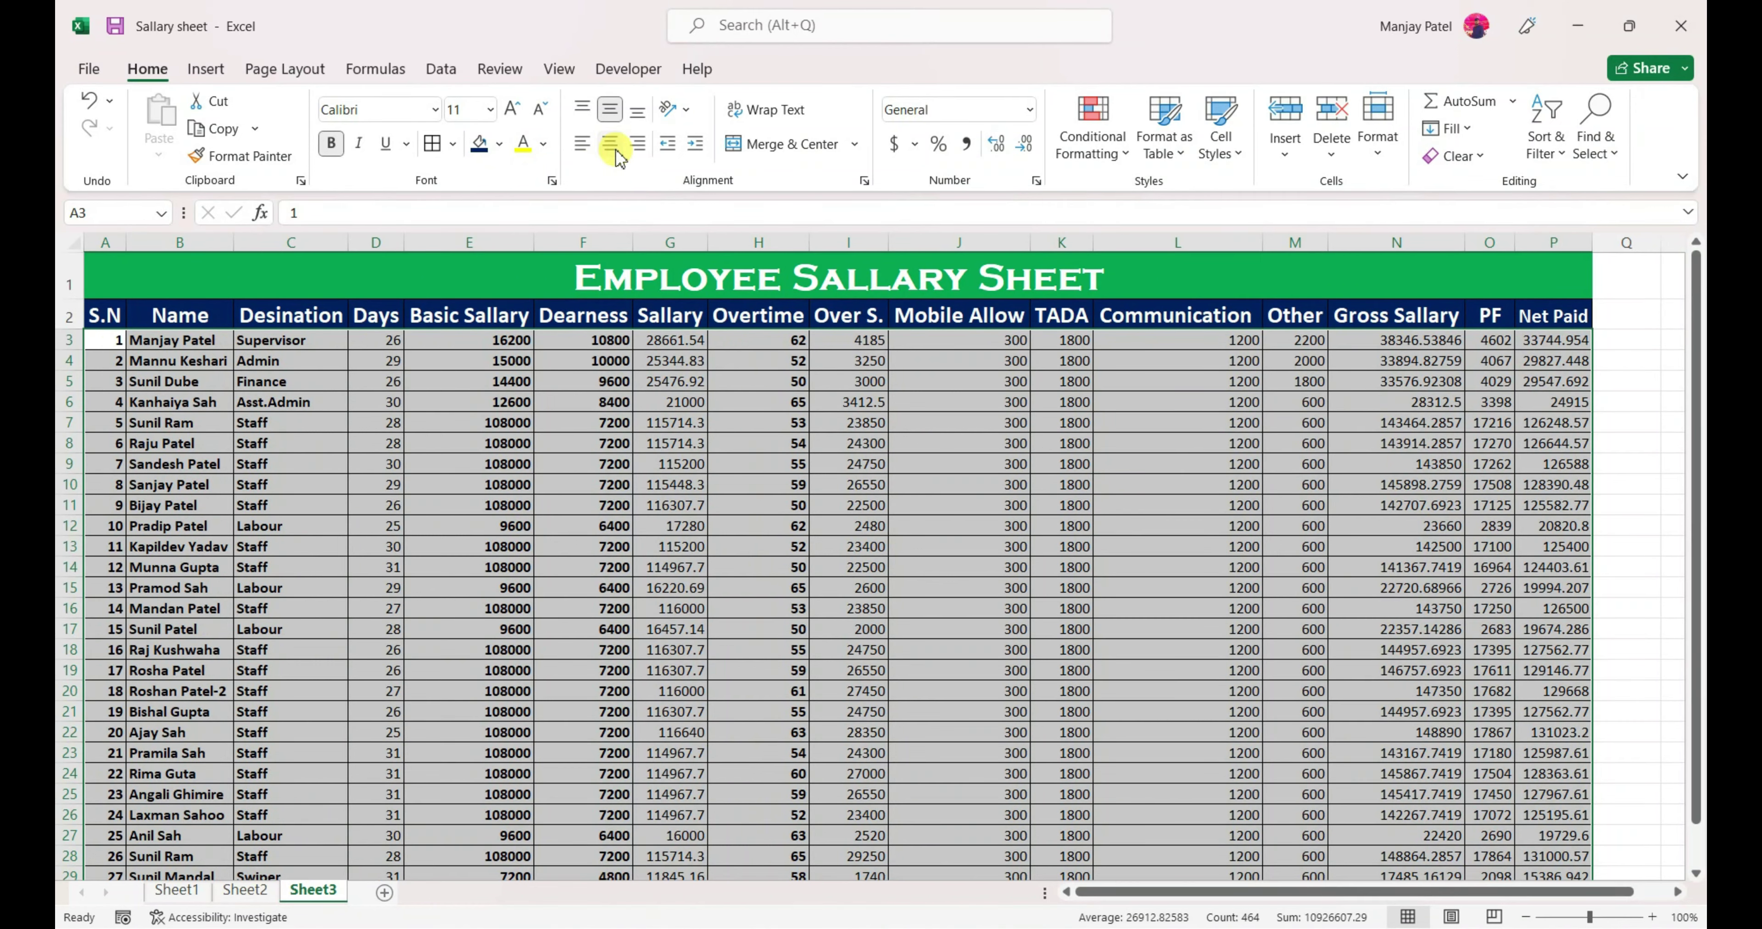
pyautogui.click(617, 154)
pyautogui.moveTo(1542, 339); pyautogui.dragTo(1561, 843)
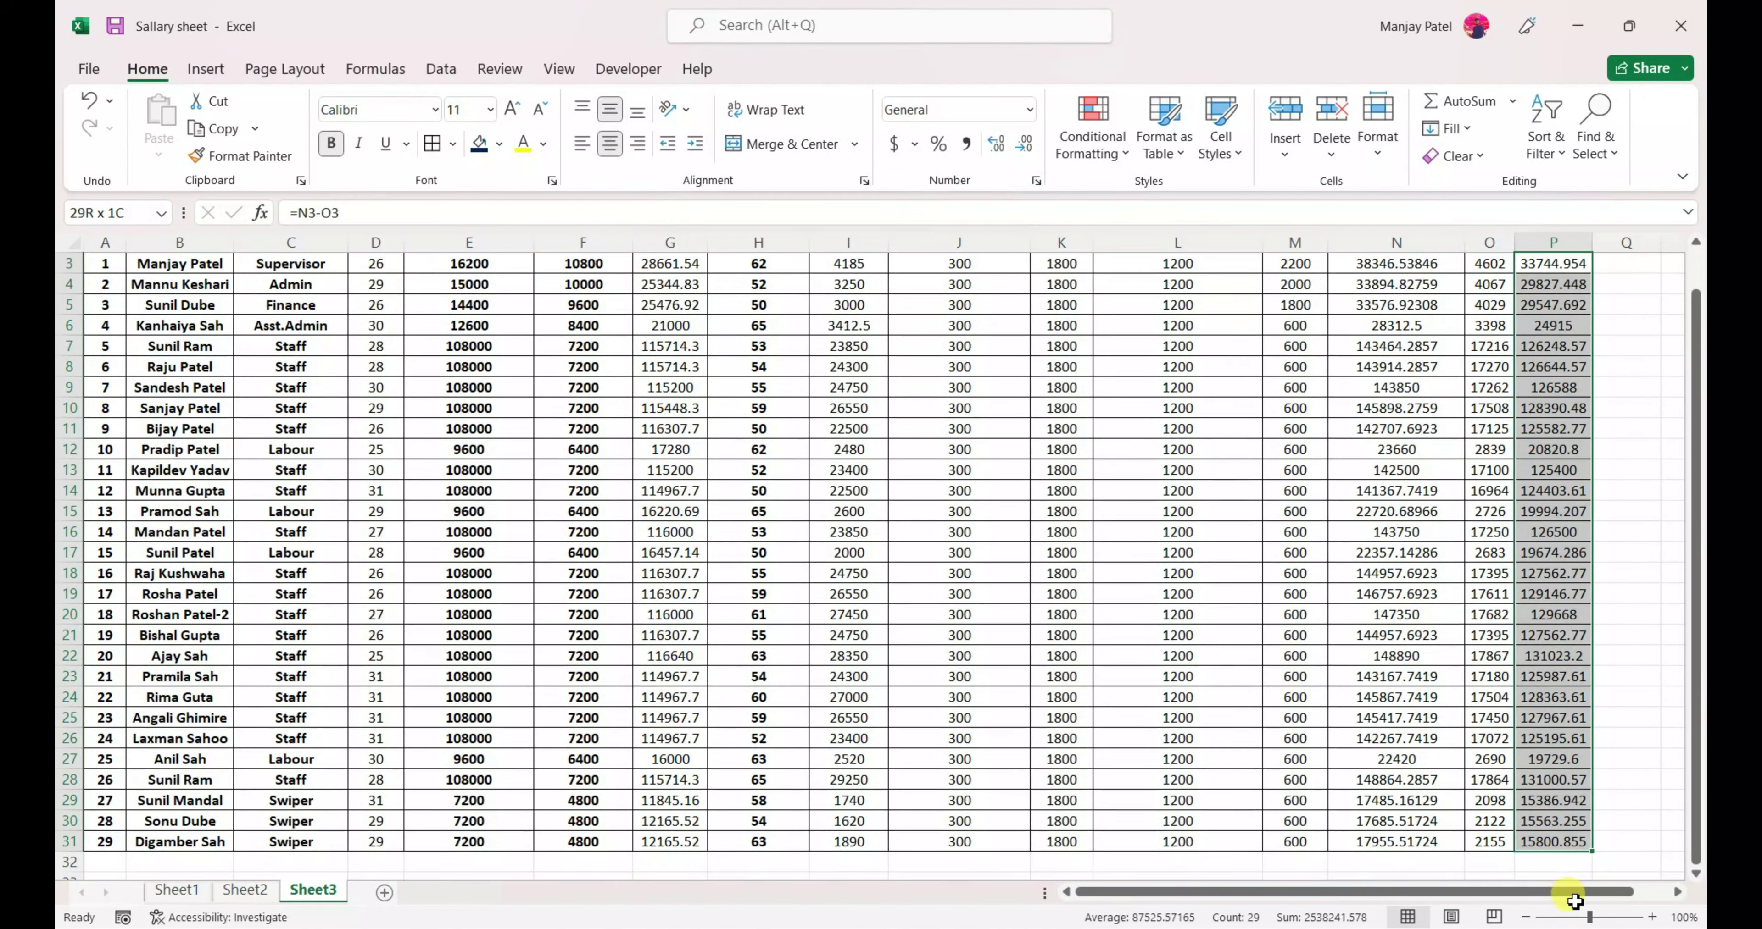
pyautogui.scroll(1, 1565, 827)
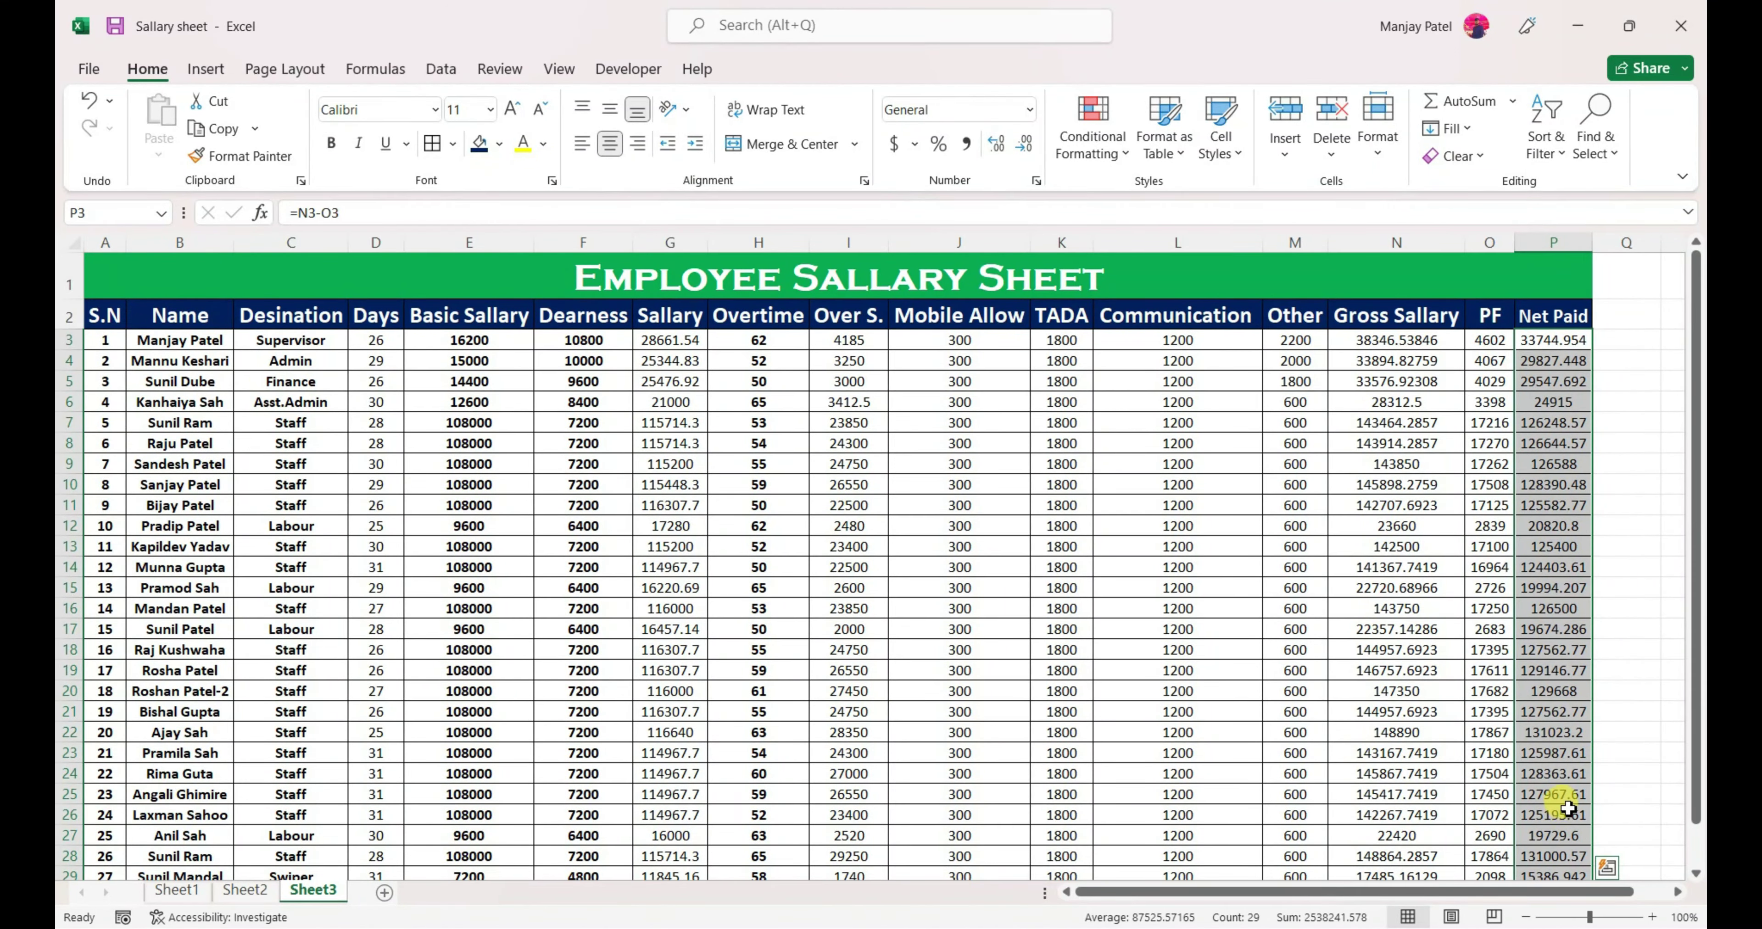
# Step: Give the Net Paid values the Accent1 cell style in bold
pyautogui.click(1221, 145)
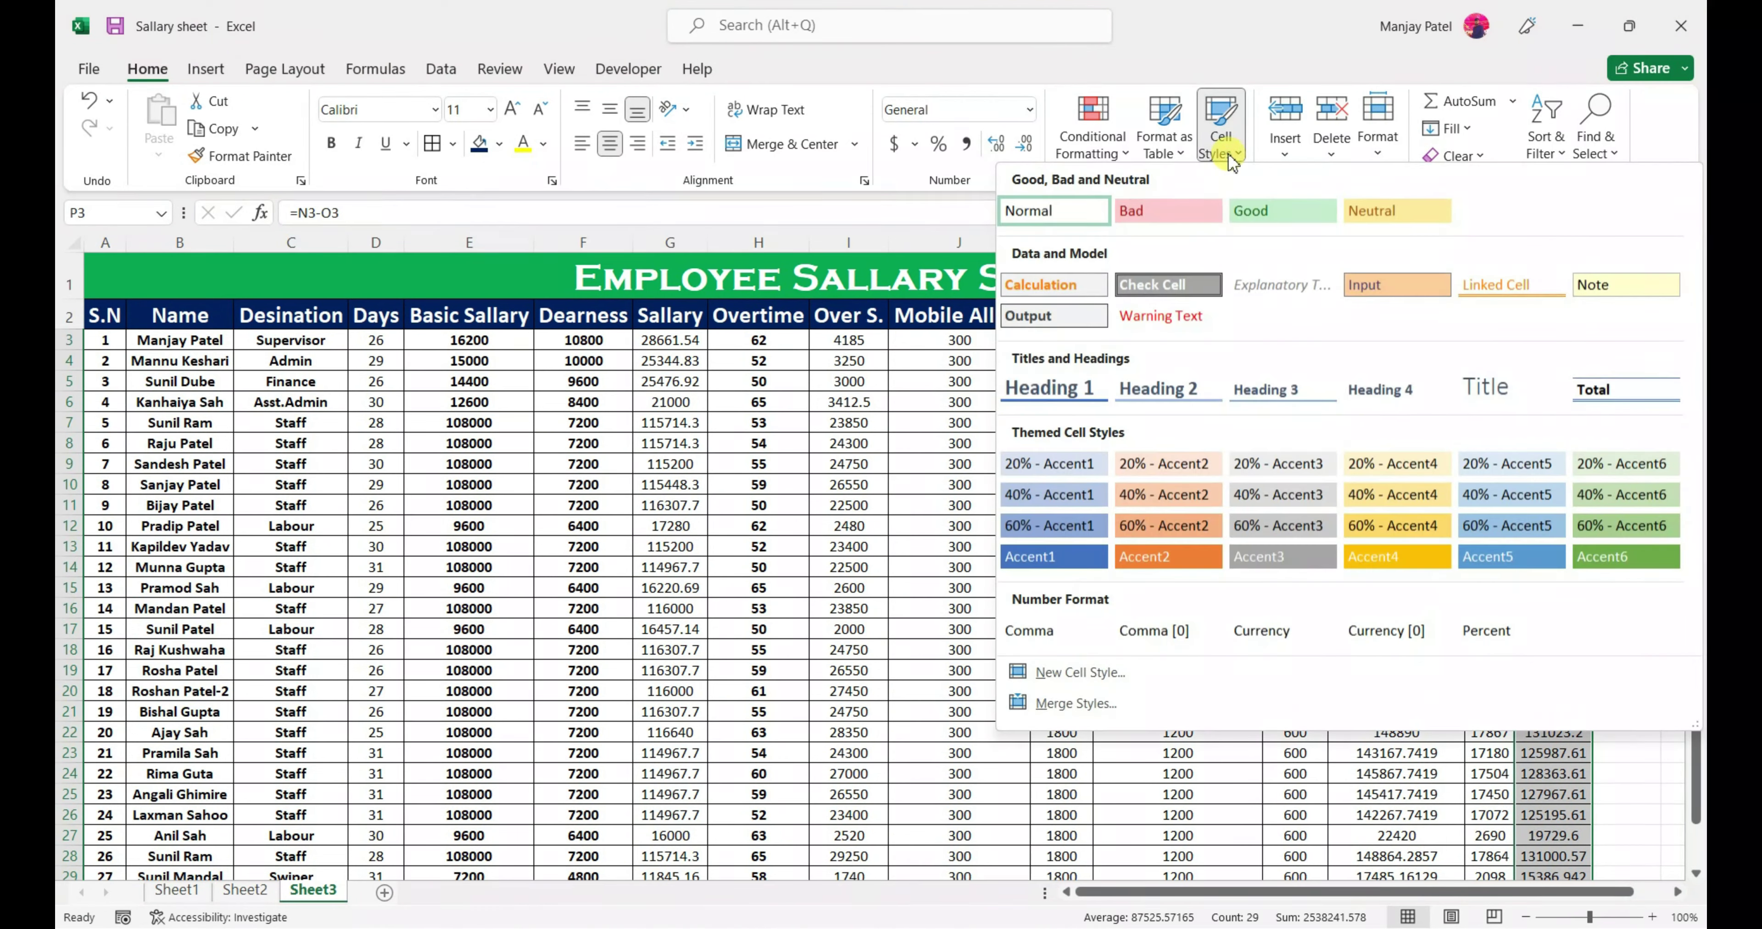
pyautogui.click(1059, 567)
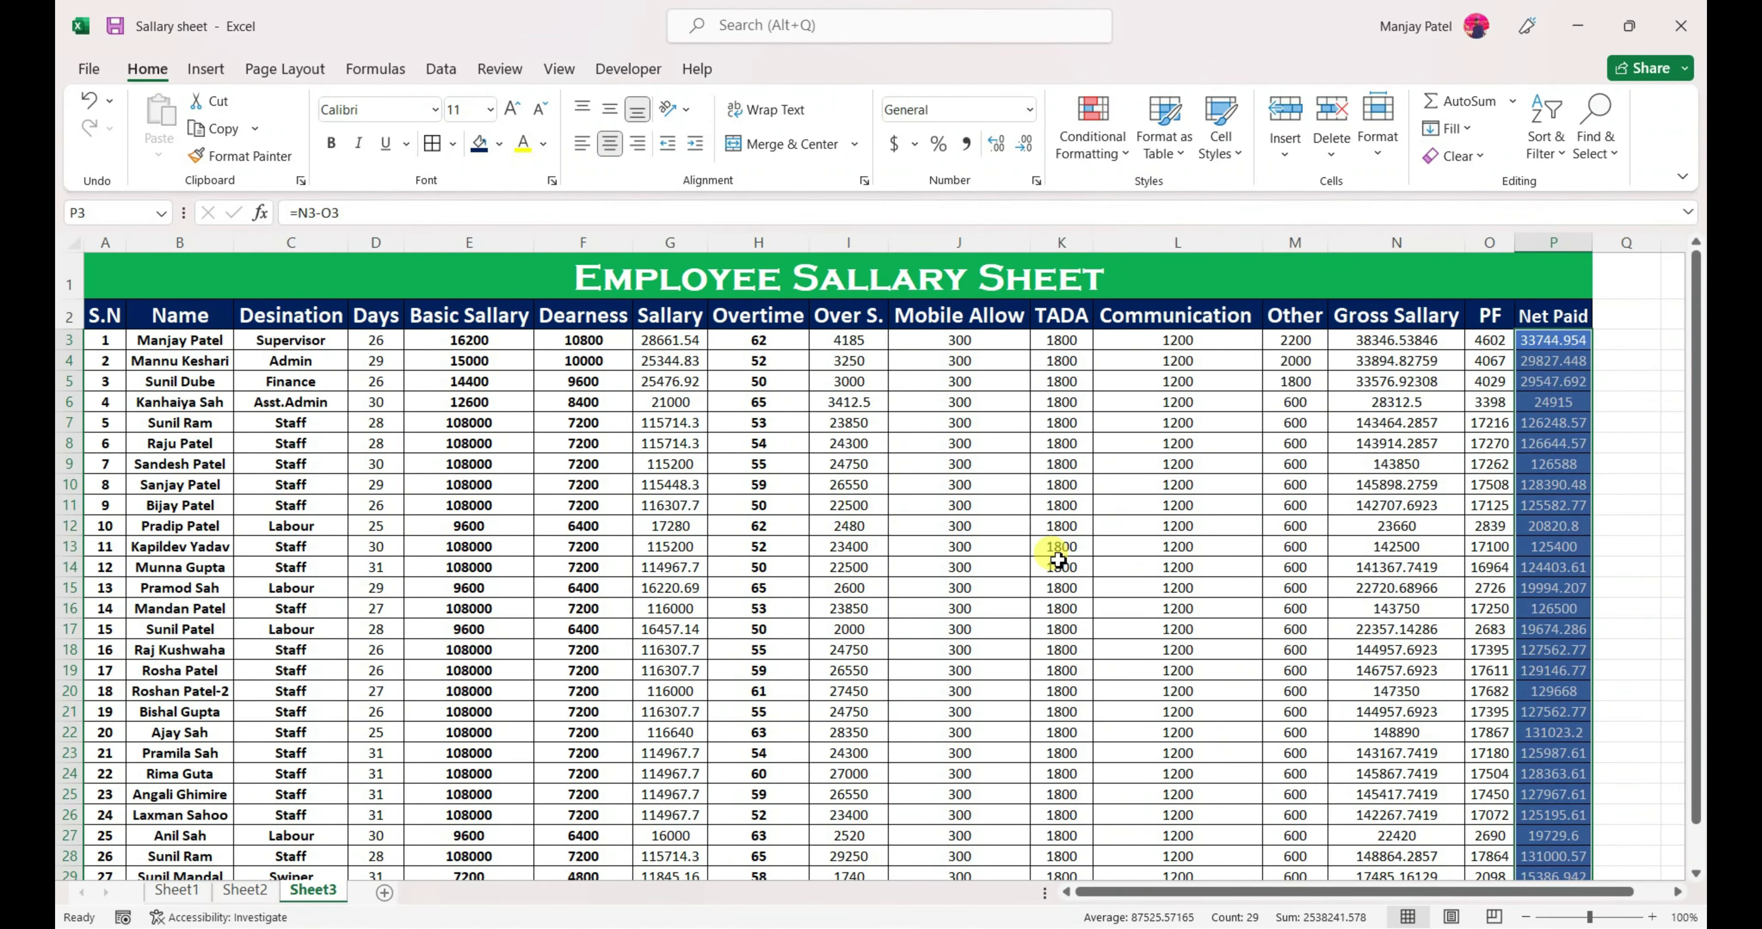
pyautogui.hotkey('ctrl', 'b')
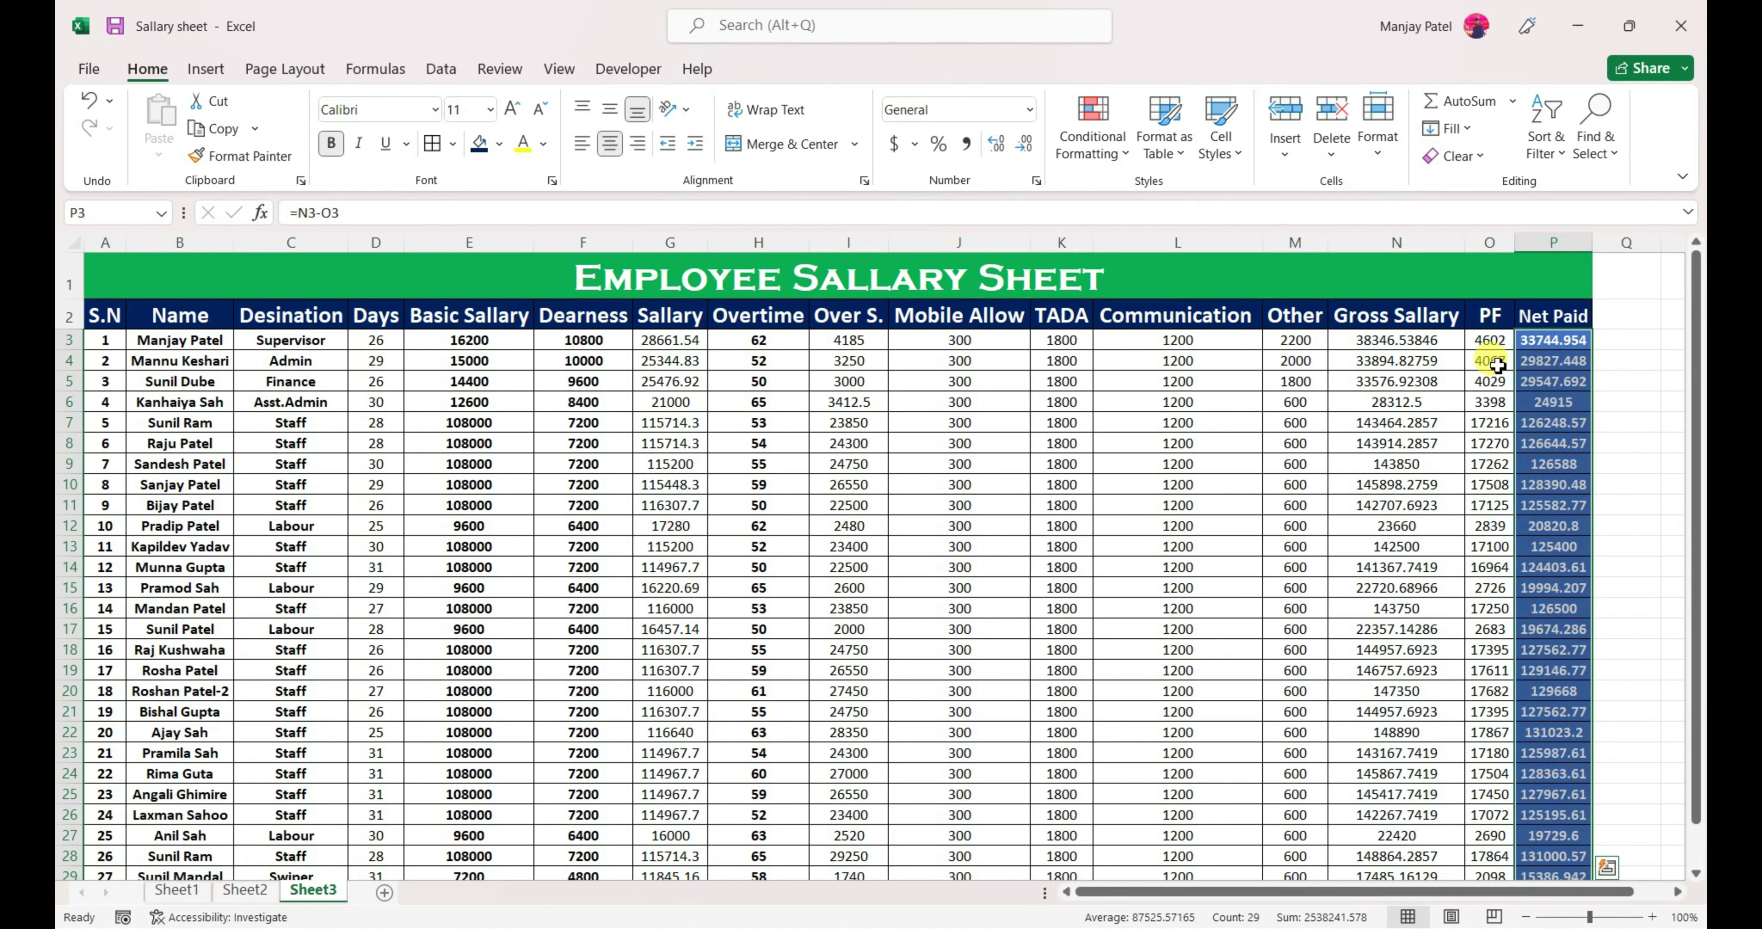
# Step: Apply the Check Cell style to the PF values in O3:O31
pyautogui.moveTo(1490, 339); pyautogui.dragTo(1491, 850)
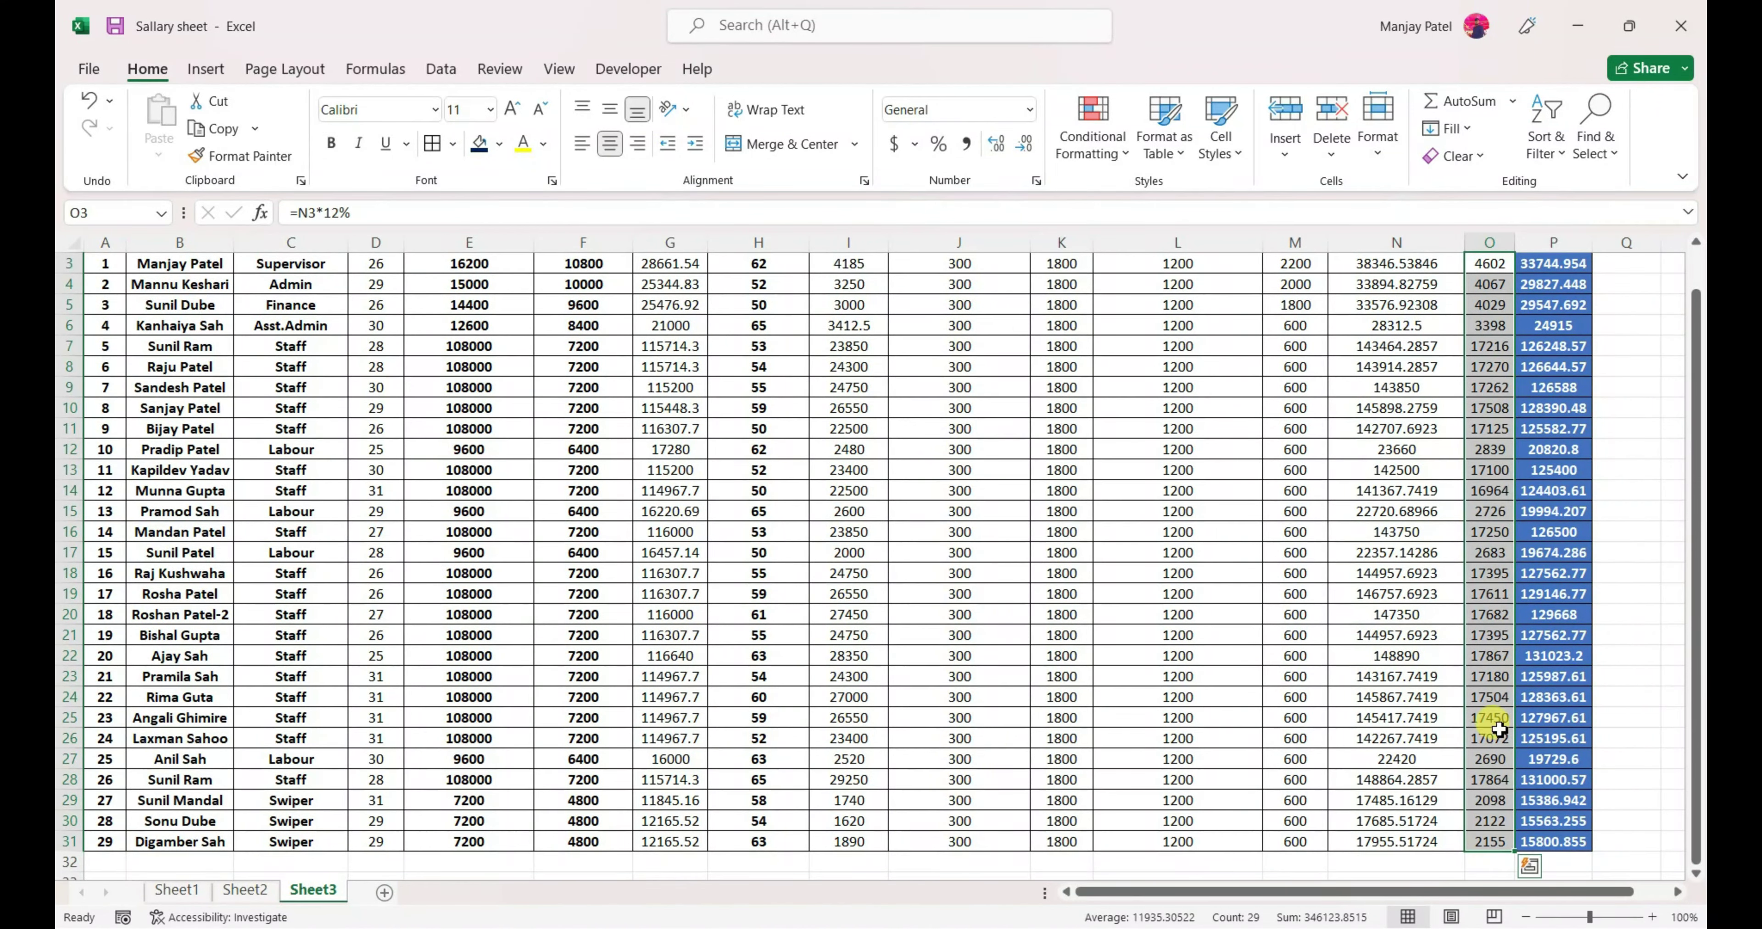
pyautogui.scroll(1, 1491, 704)
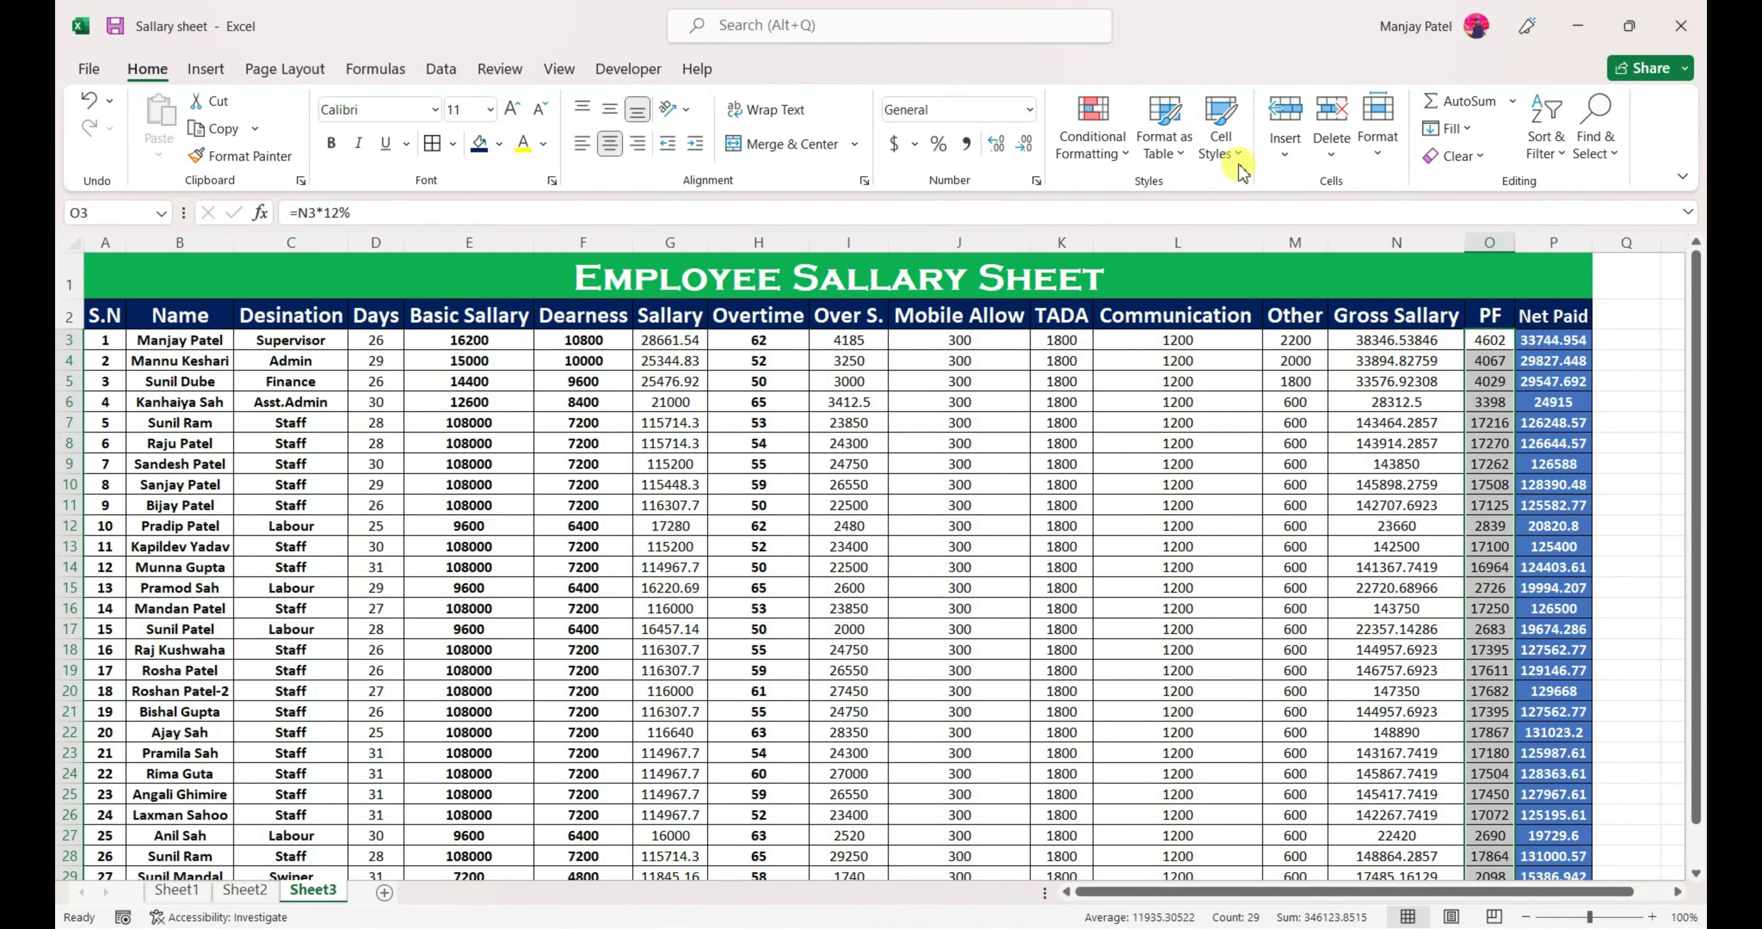
pyautogui.click(1220, 137)
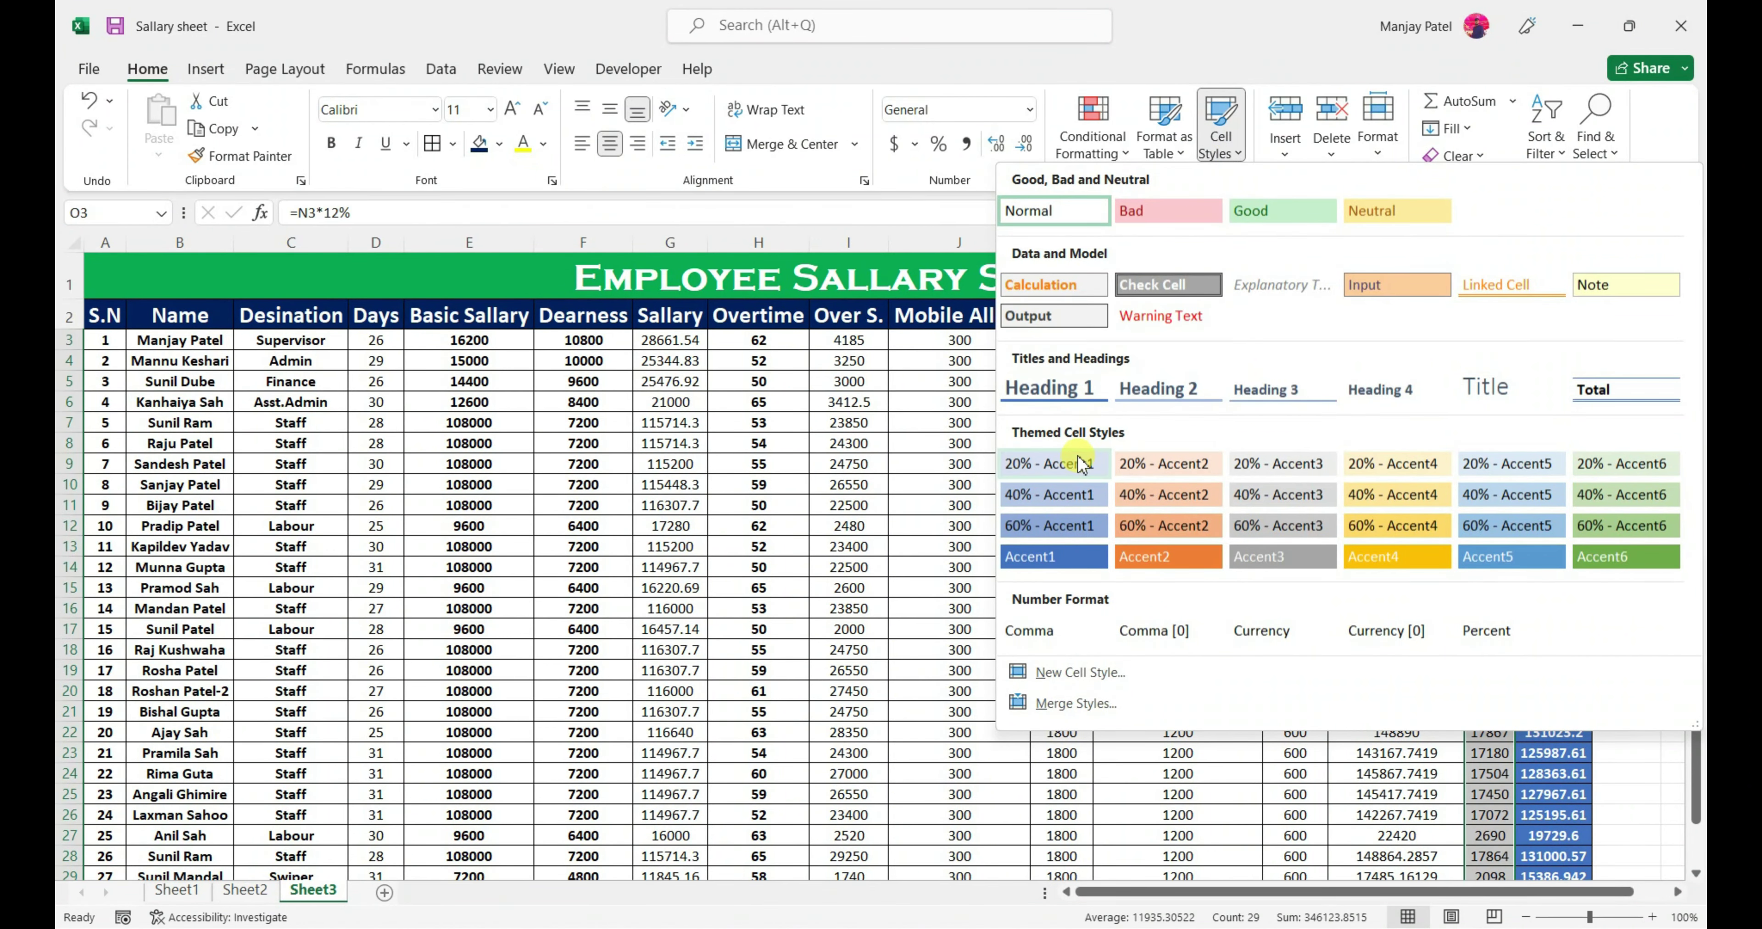
pyautogui.click(1185, 296)
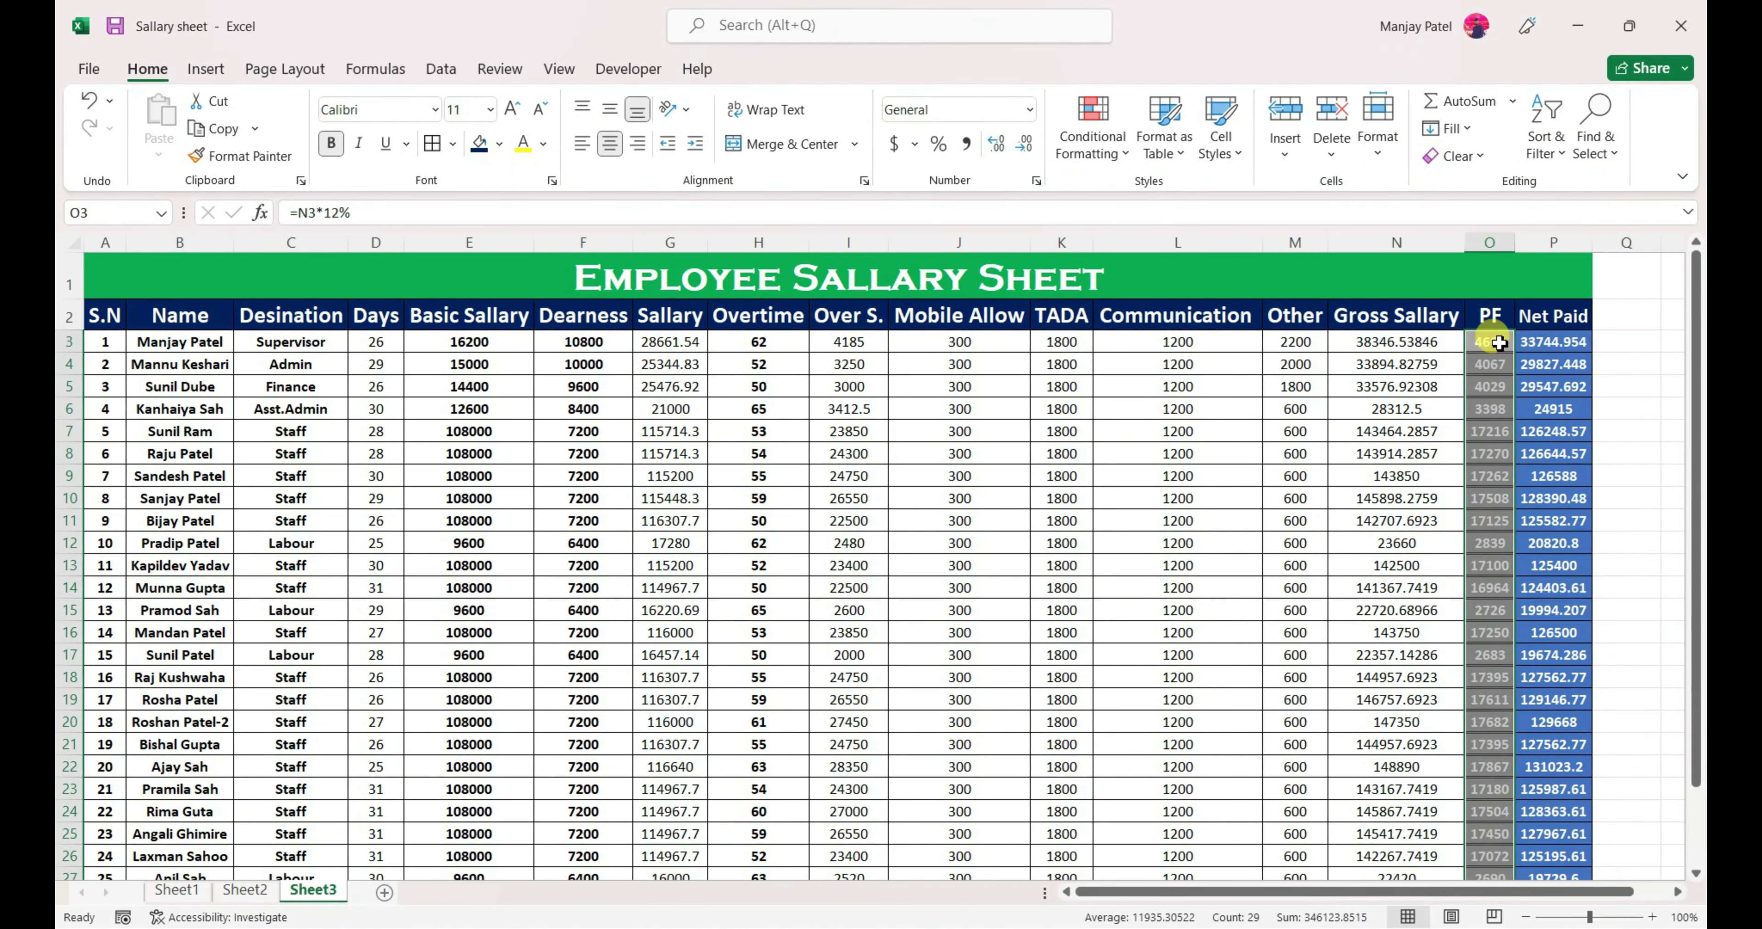
pyautogui.moveTo(1295, 342)
pyautogui.mouseDown()
pyautogui.moveTo(945, 445)
pyautogui.moveTo(963, 605)
pyautogui.moveTo(1043, 833)
pyautogui.moveTo(1020, 886)
pyautogui.moveTo(1019, 829)
pyautogui.mouseUp()
# Step: Give the Mobile Allow through Other values (J3:M31) the Accent6 style in bold
pyautogui.scroll(2, 1062, 576)
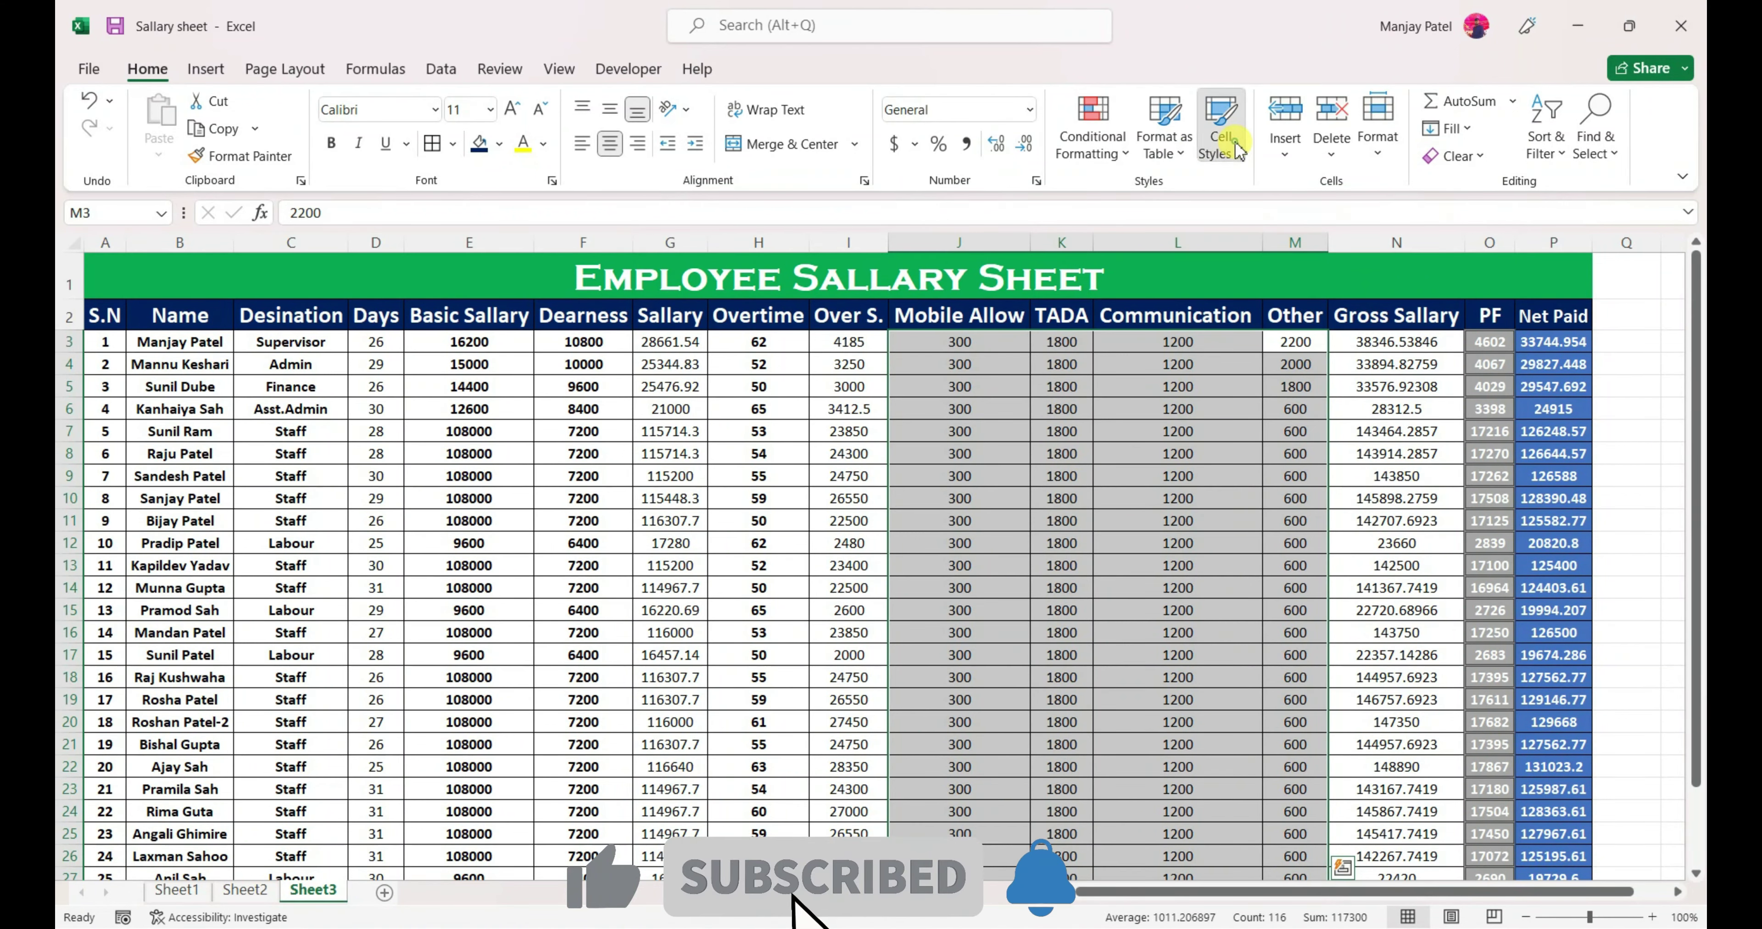
pyautogui.click(1224, 144)
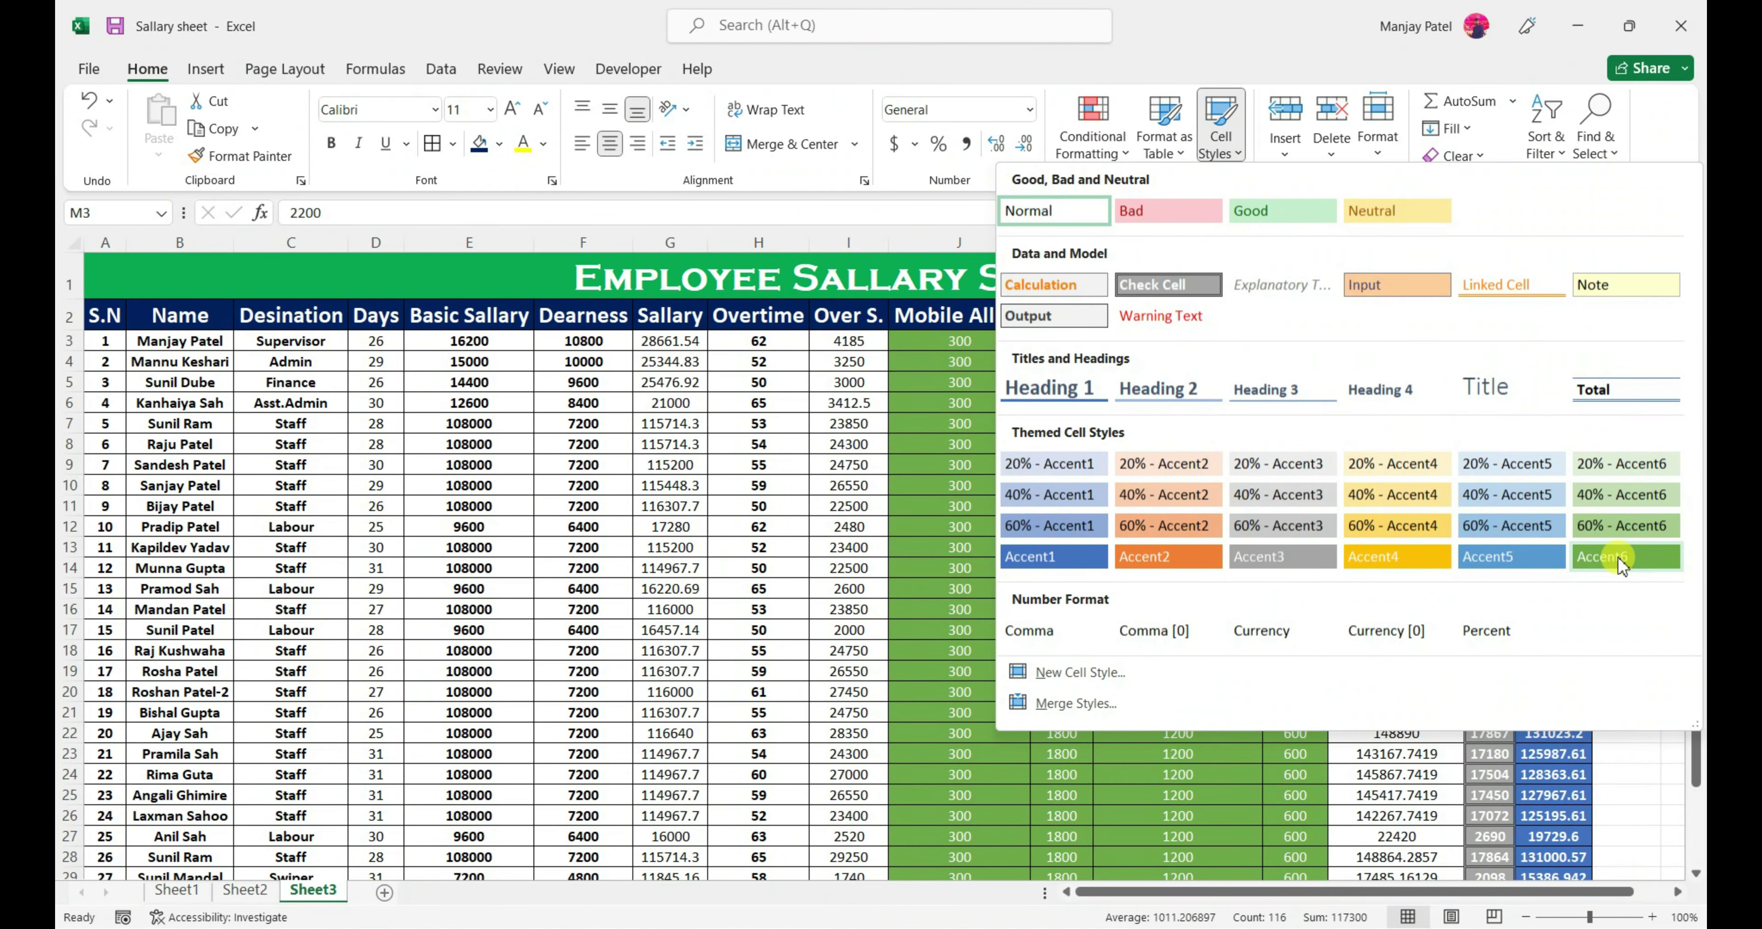
pyautogui.click(1619, 558)
pyautogui.hotkey('ctrl', 'b')
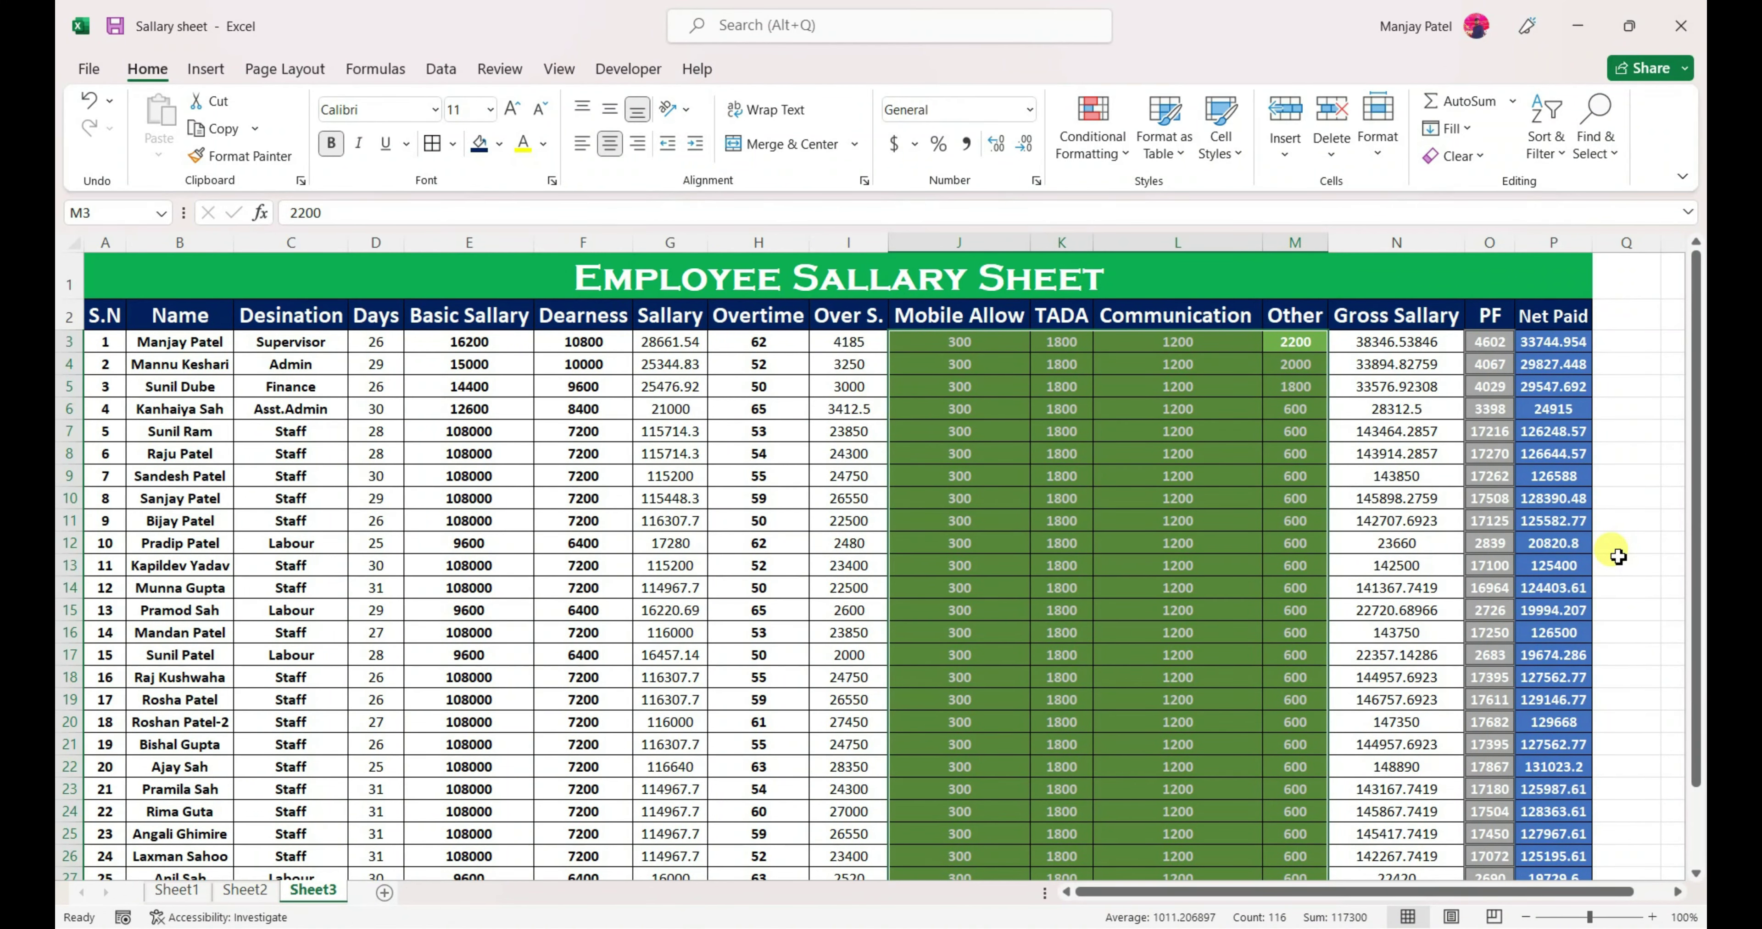
# Step: Make the Gross Salary values in N3:N31 bold
pyautogui.moveTo(1397, 342); pyautogui.dragTo(1421, 886)
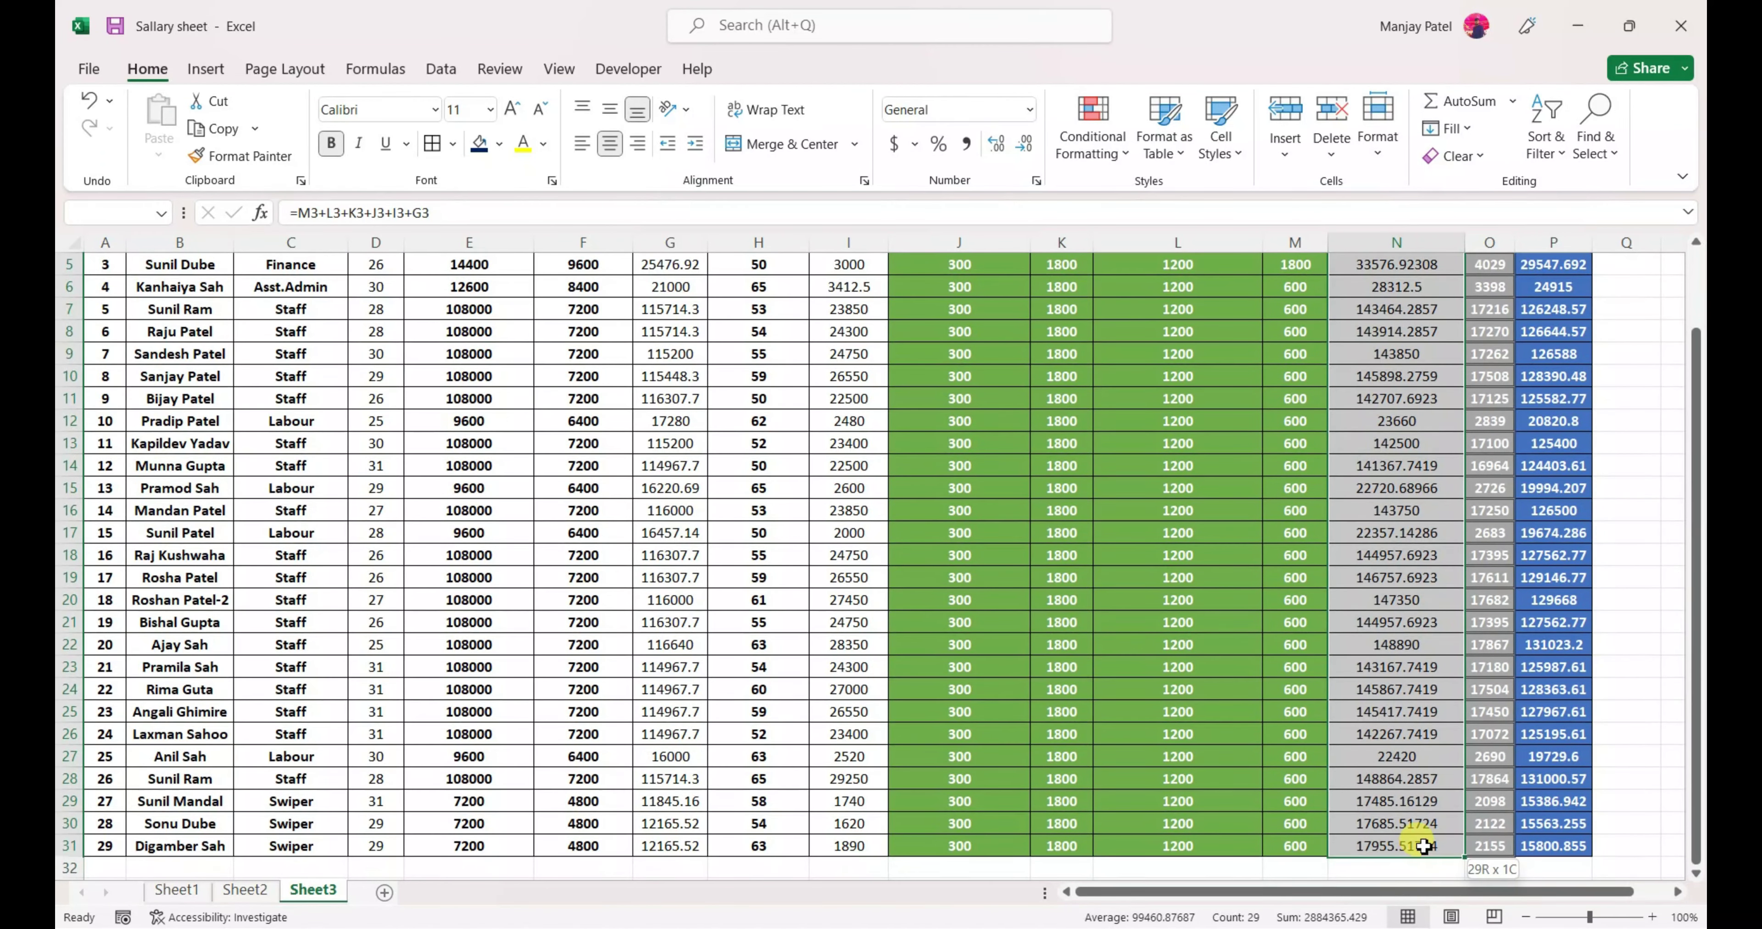
pyautogui.moveTo(1421, 885); pyautogui.dragTo(1428, 845)
pyautogui.hotkey('ctrl', 'b')
pyautogui.scroll(2, 1428, 845)
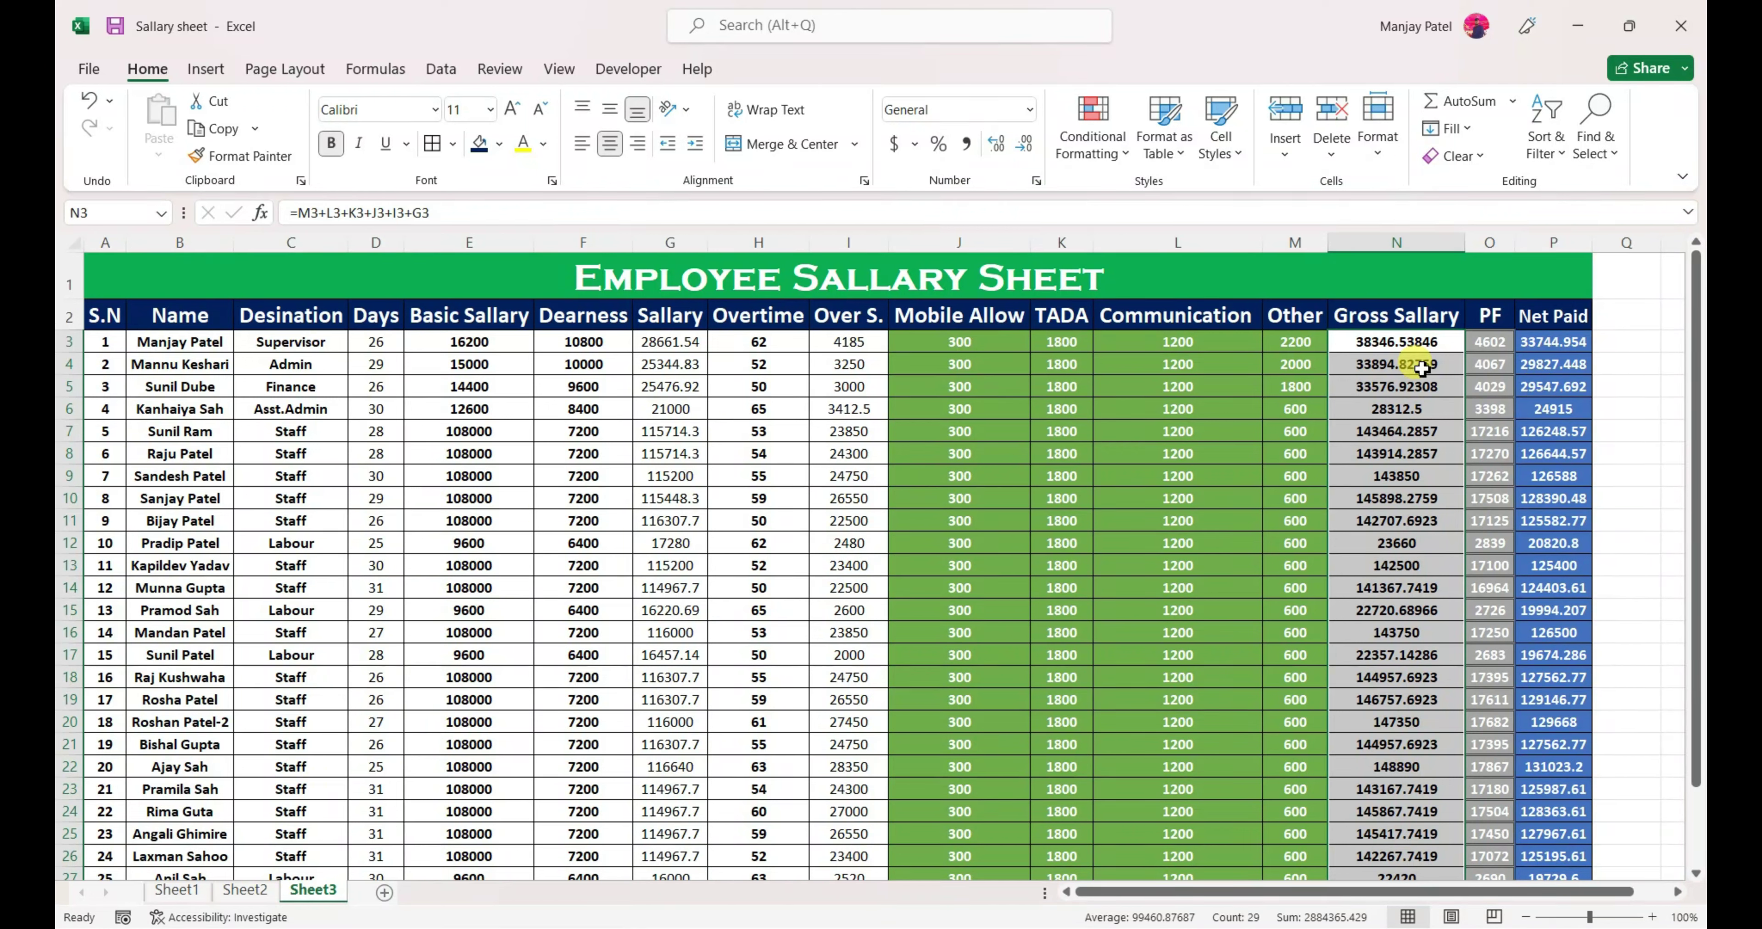
# Step: Apply the 40% - Accent1 style and bold to the E3:G31 salary values
pyautogui.moveTo(456, 340); pyautogui.dragTo(704, 903)
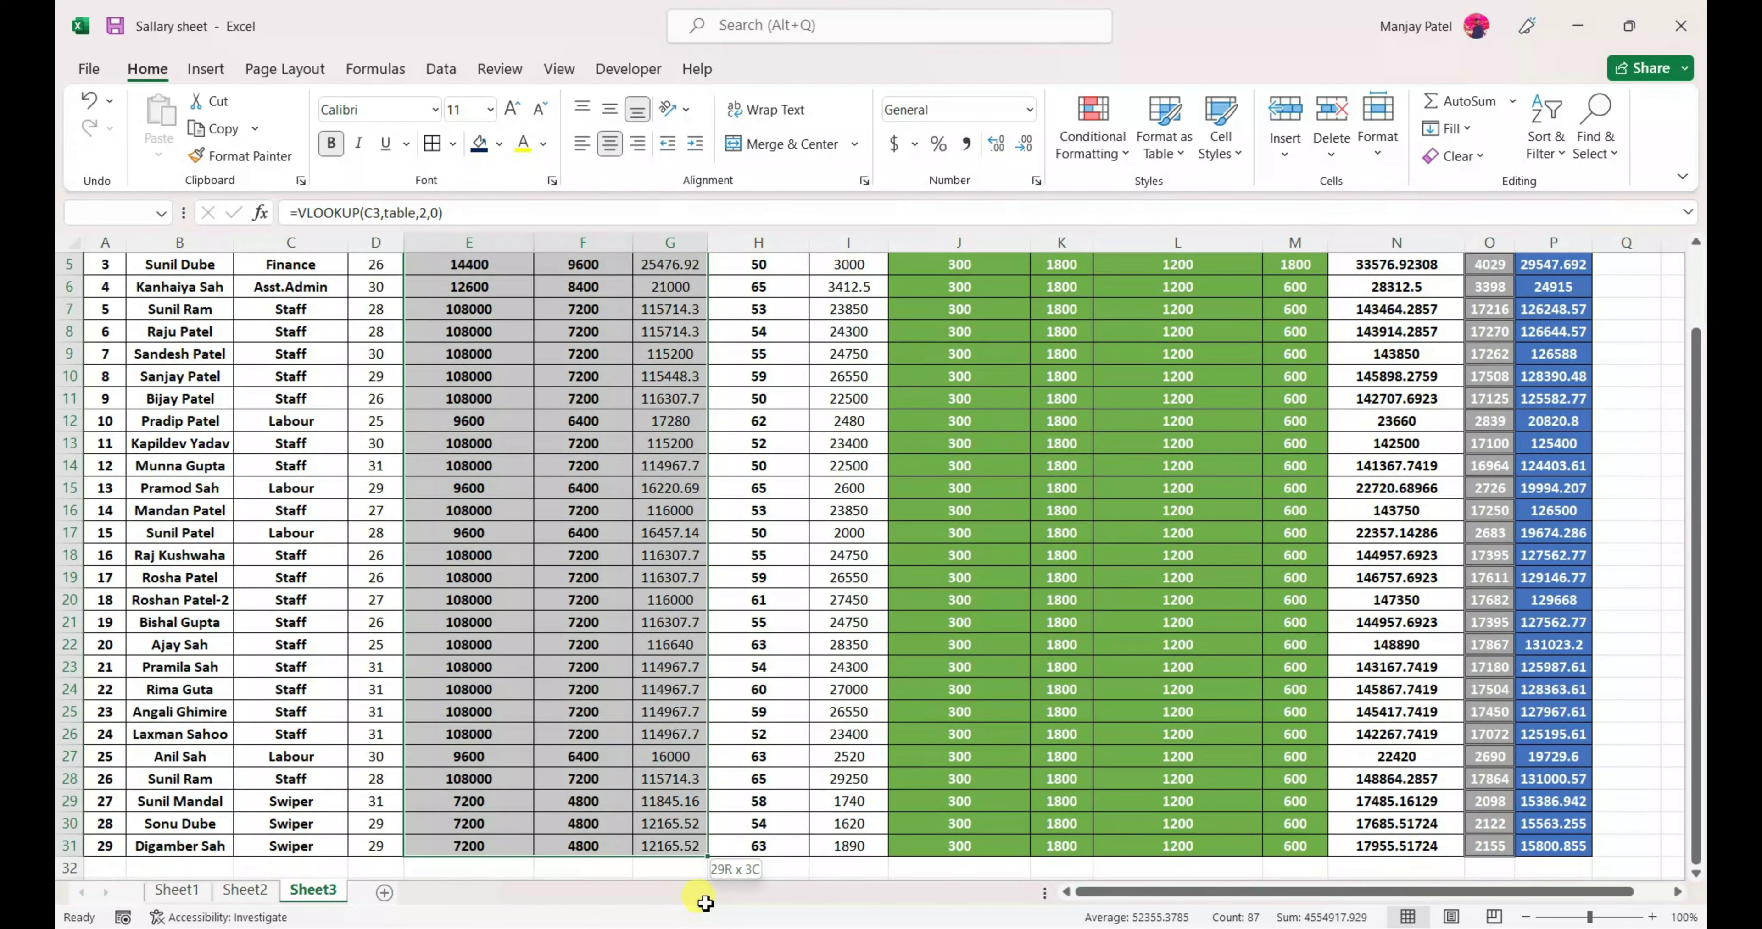
pyautogui.moveTo(704, 903); pyautogui.dragTo(697, 829)
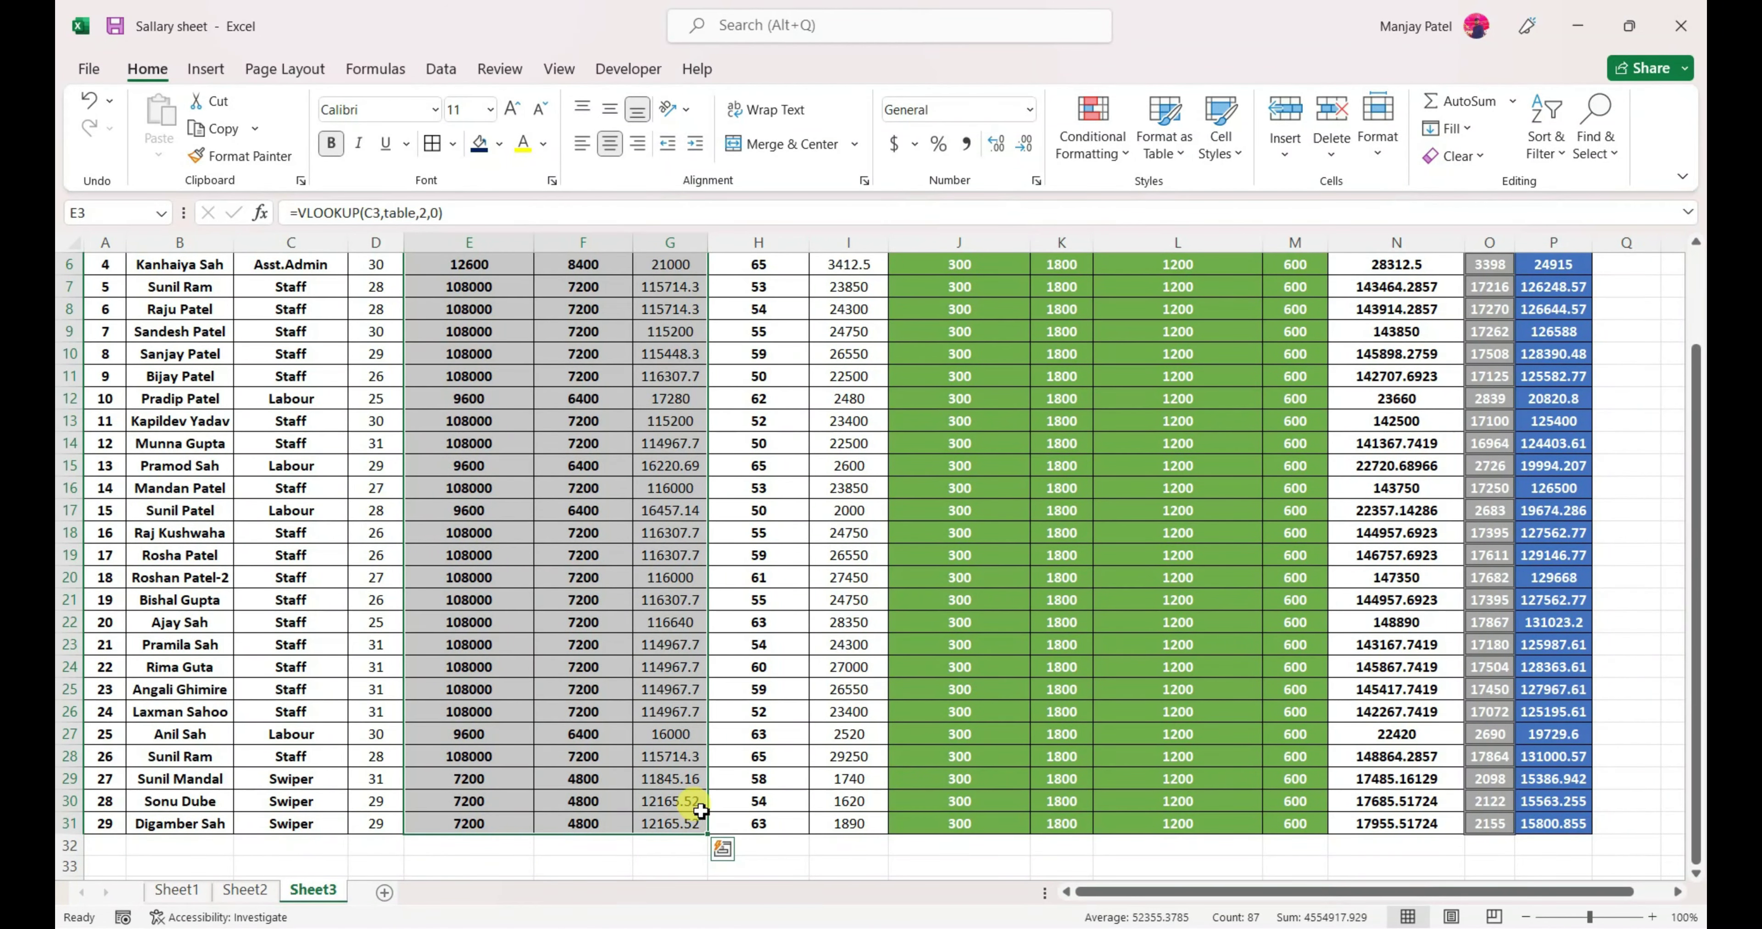
pyautogui.scroll(2, 691, 806)
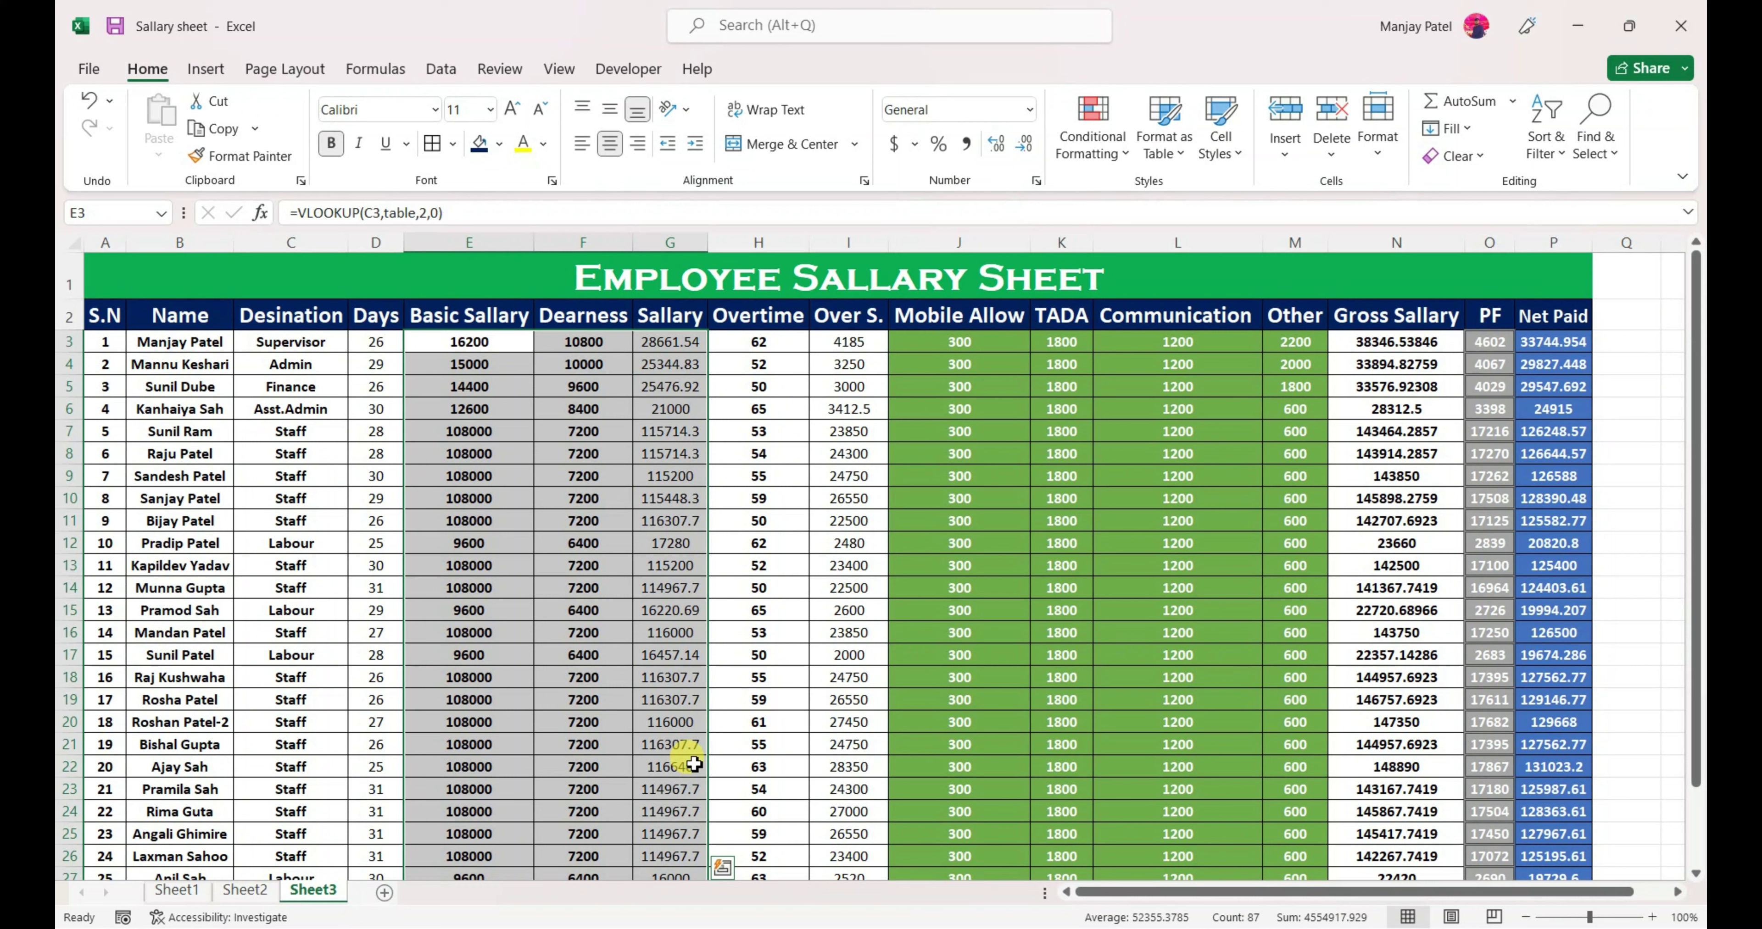
pyautogui.hotkey('ctrl', 'b')
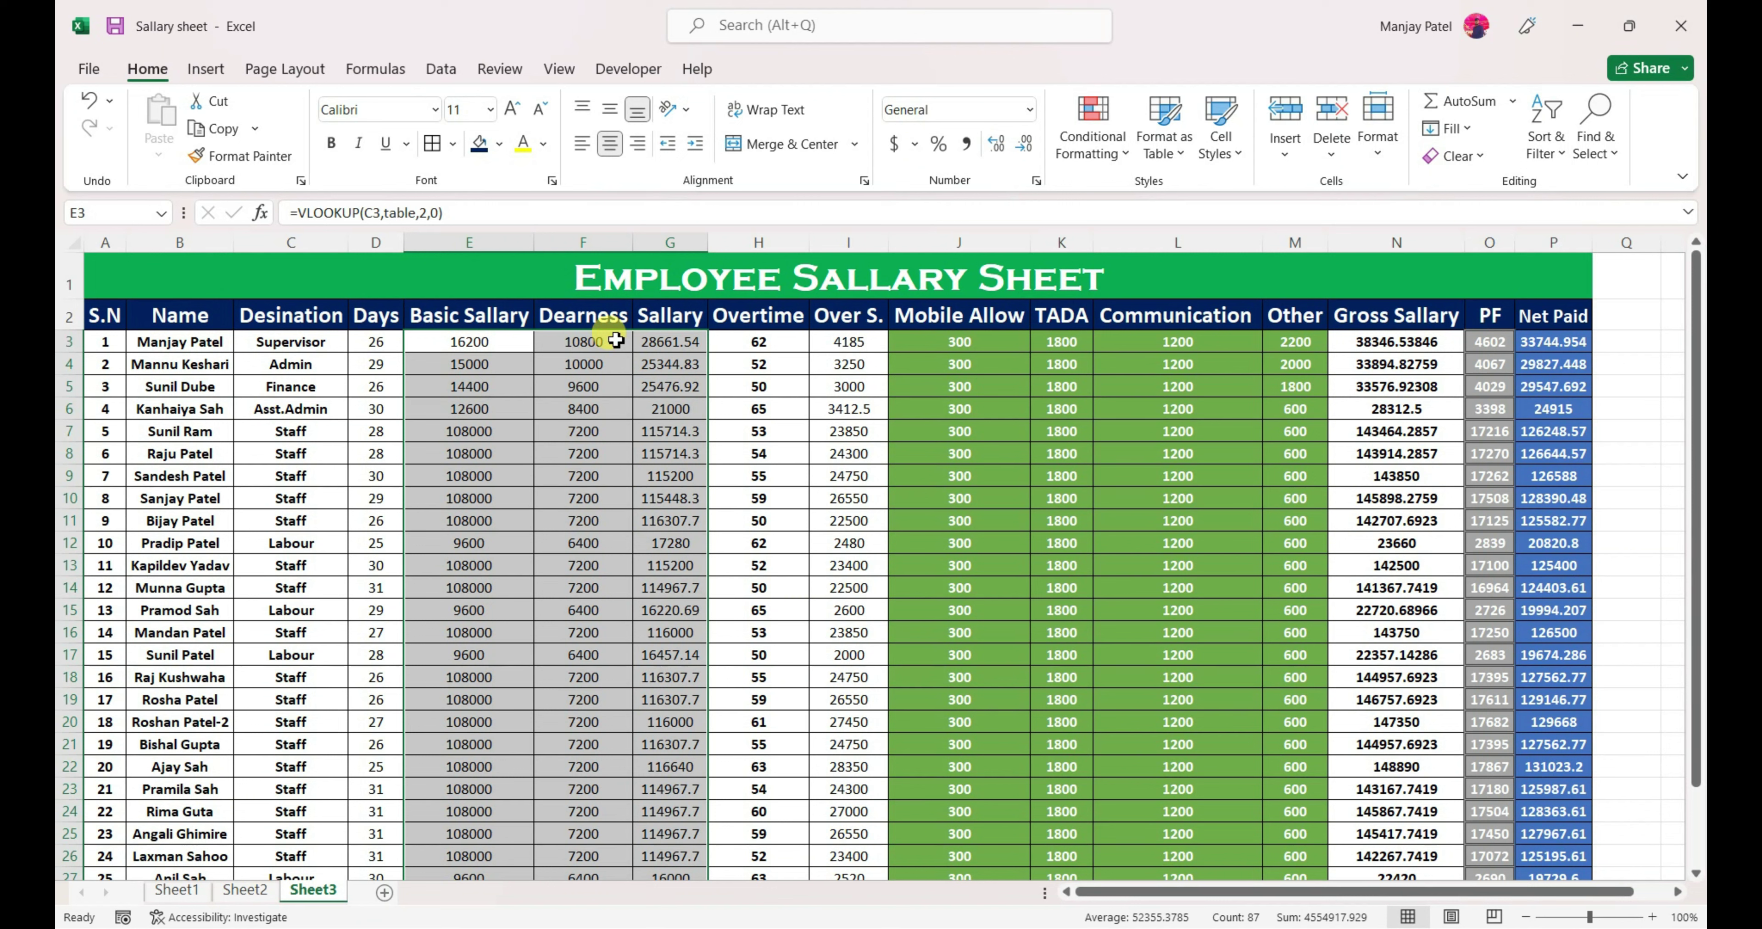
pyautogui.hotkey('ctrl', 'b')
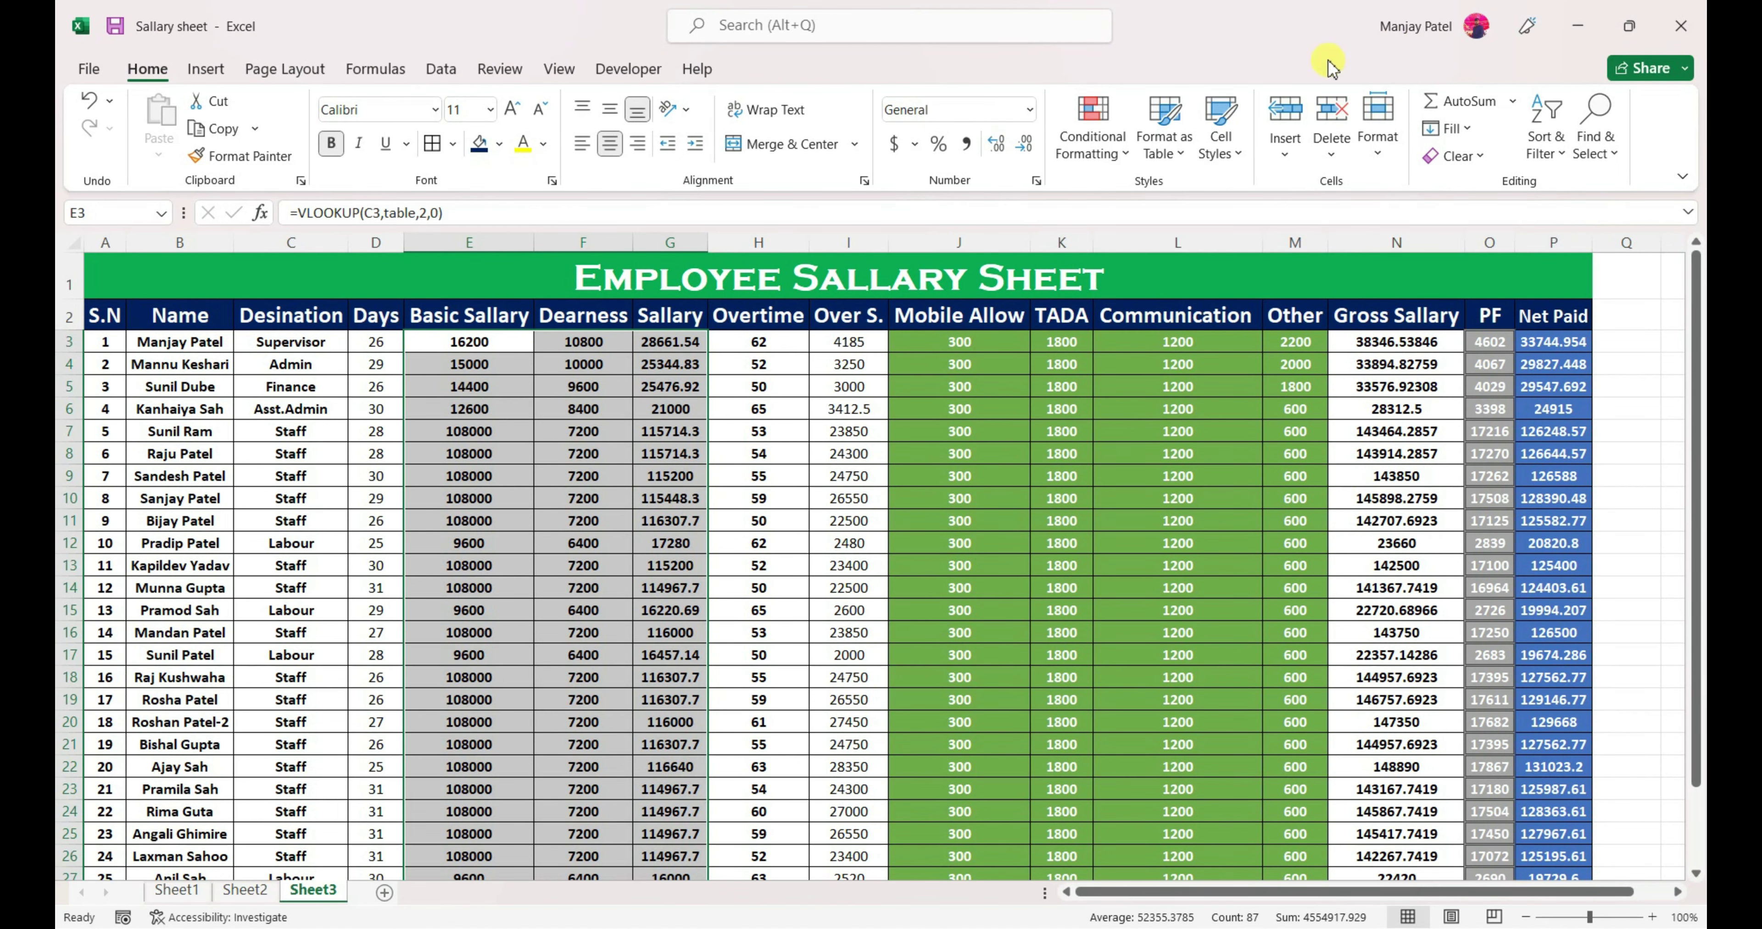
pyautogui.click(1240, 140)
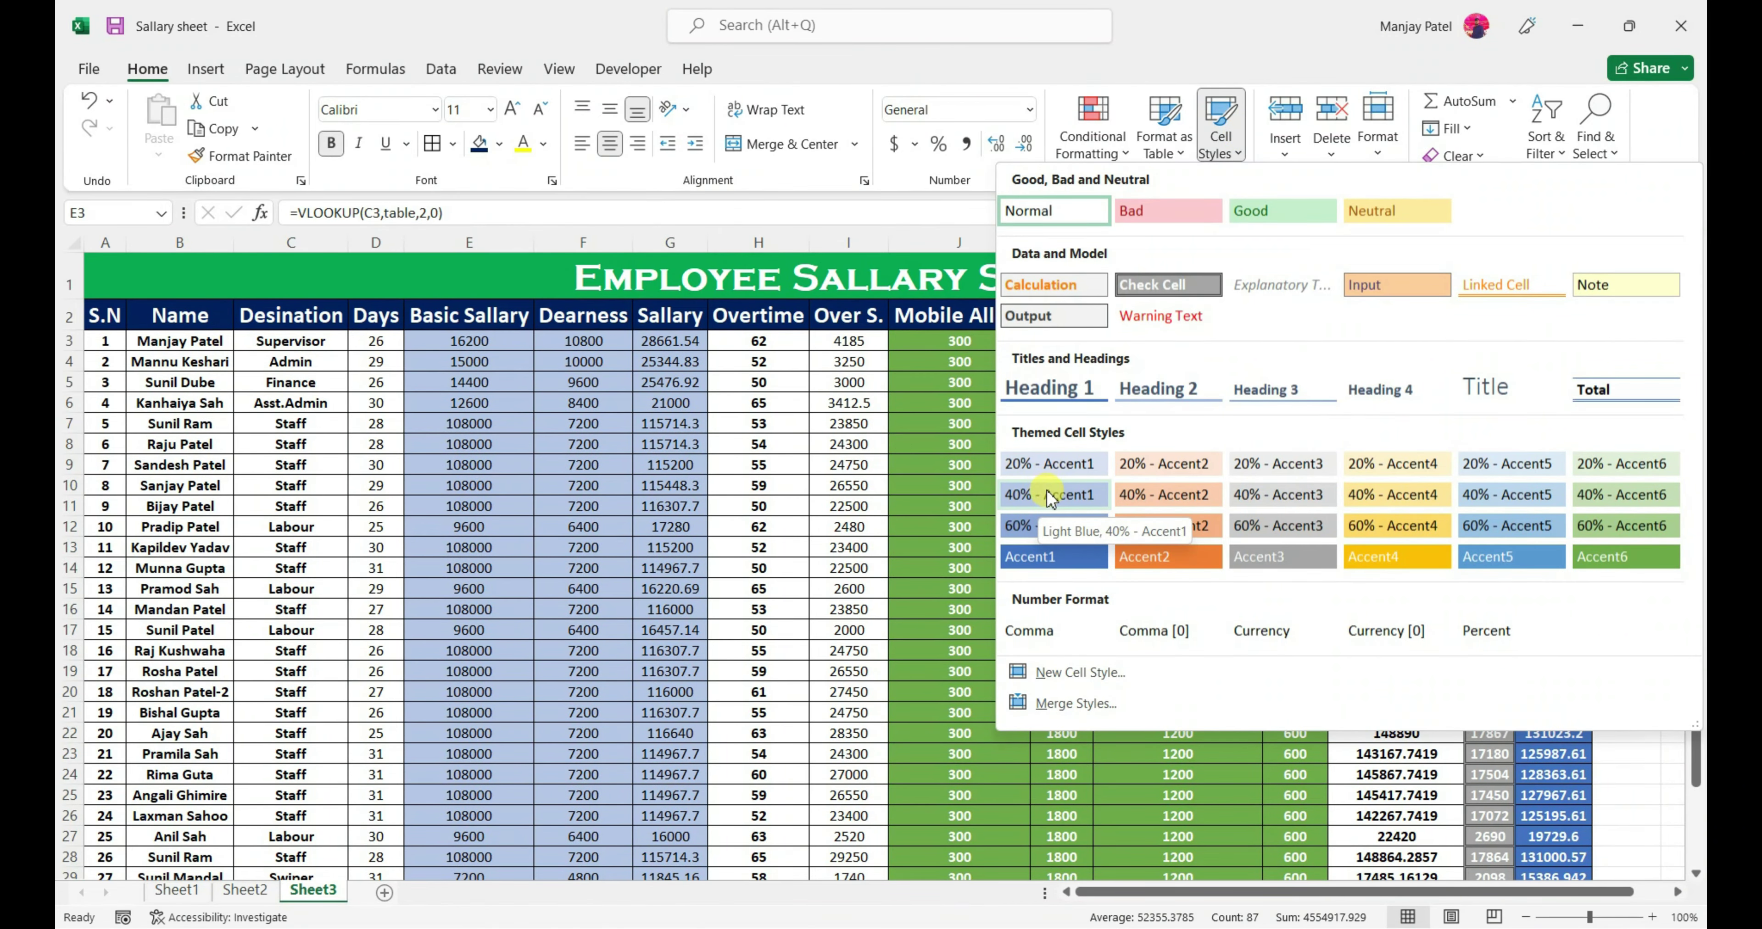
pyautogui.click(1049, 498)
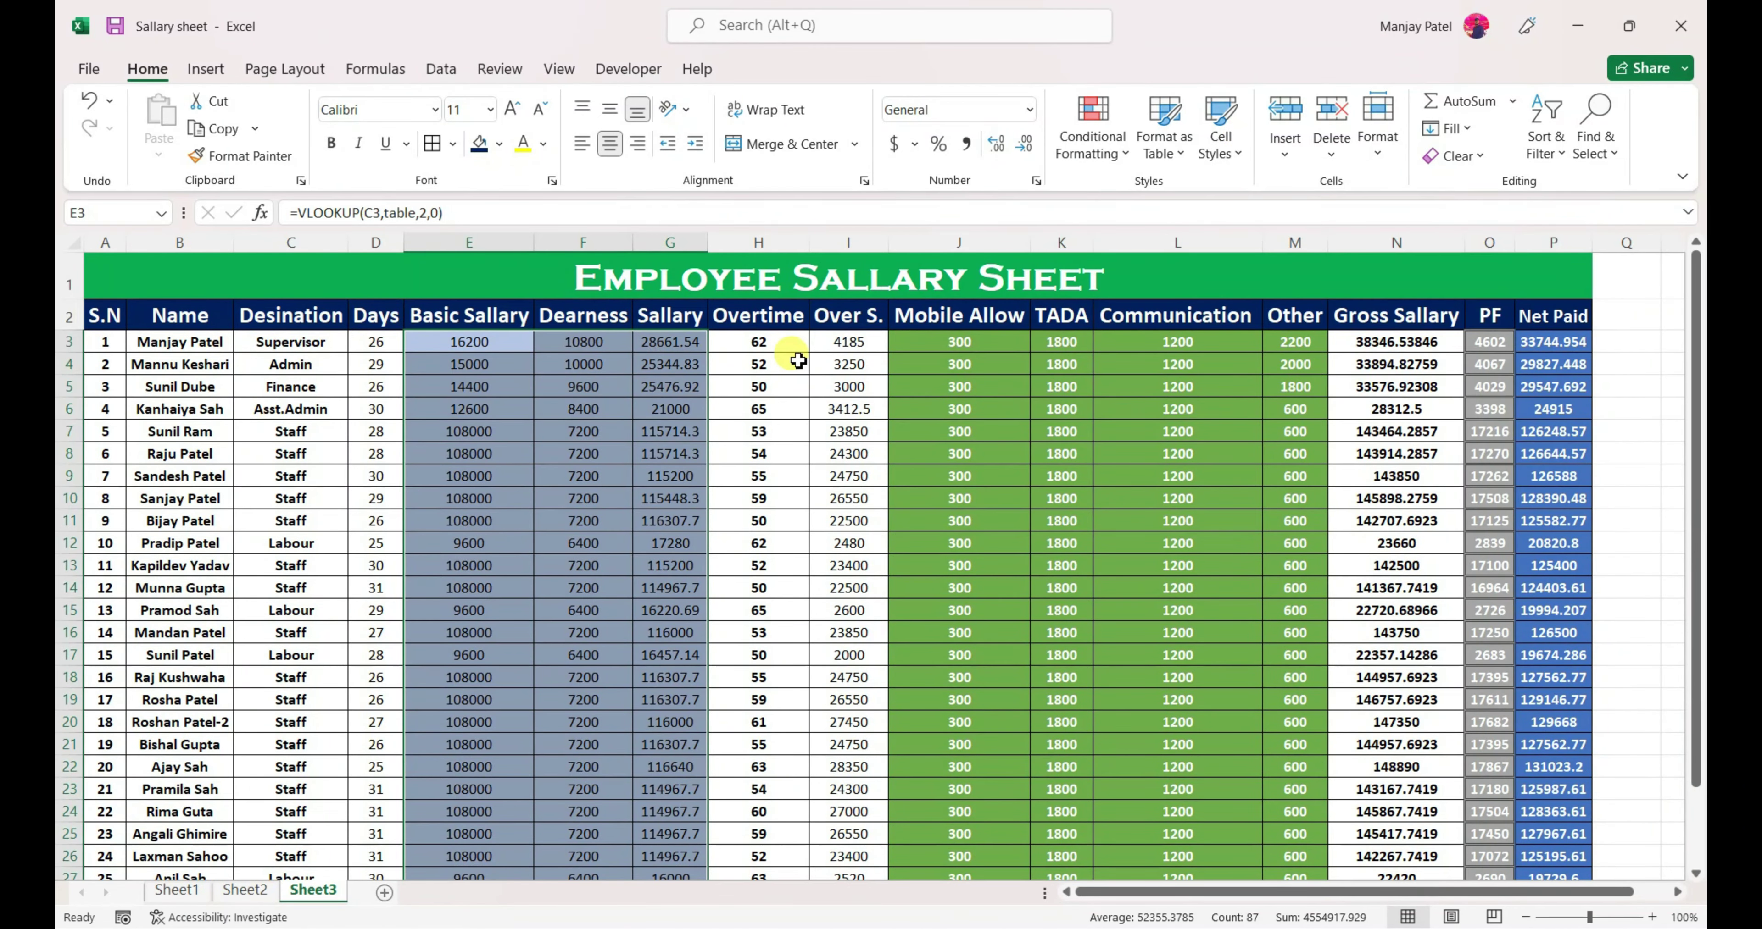
pyautogui.hotkey('ctrl', 'b')
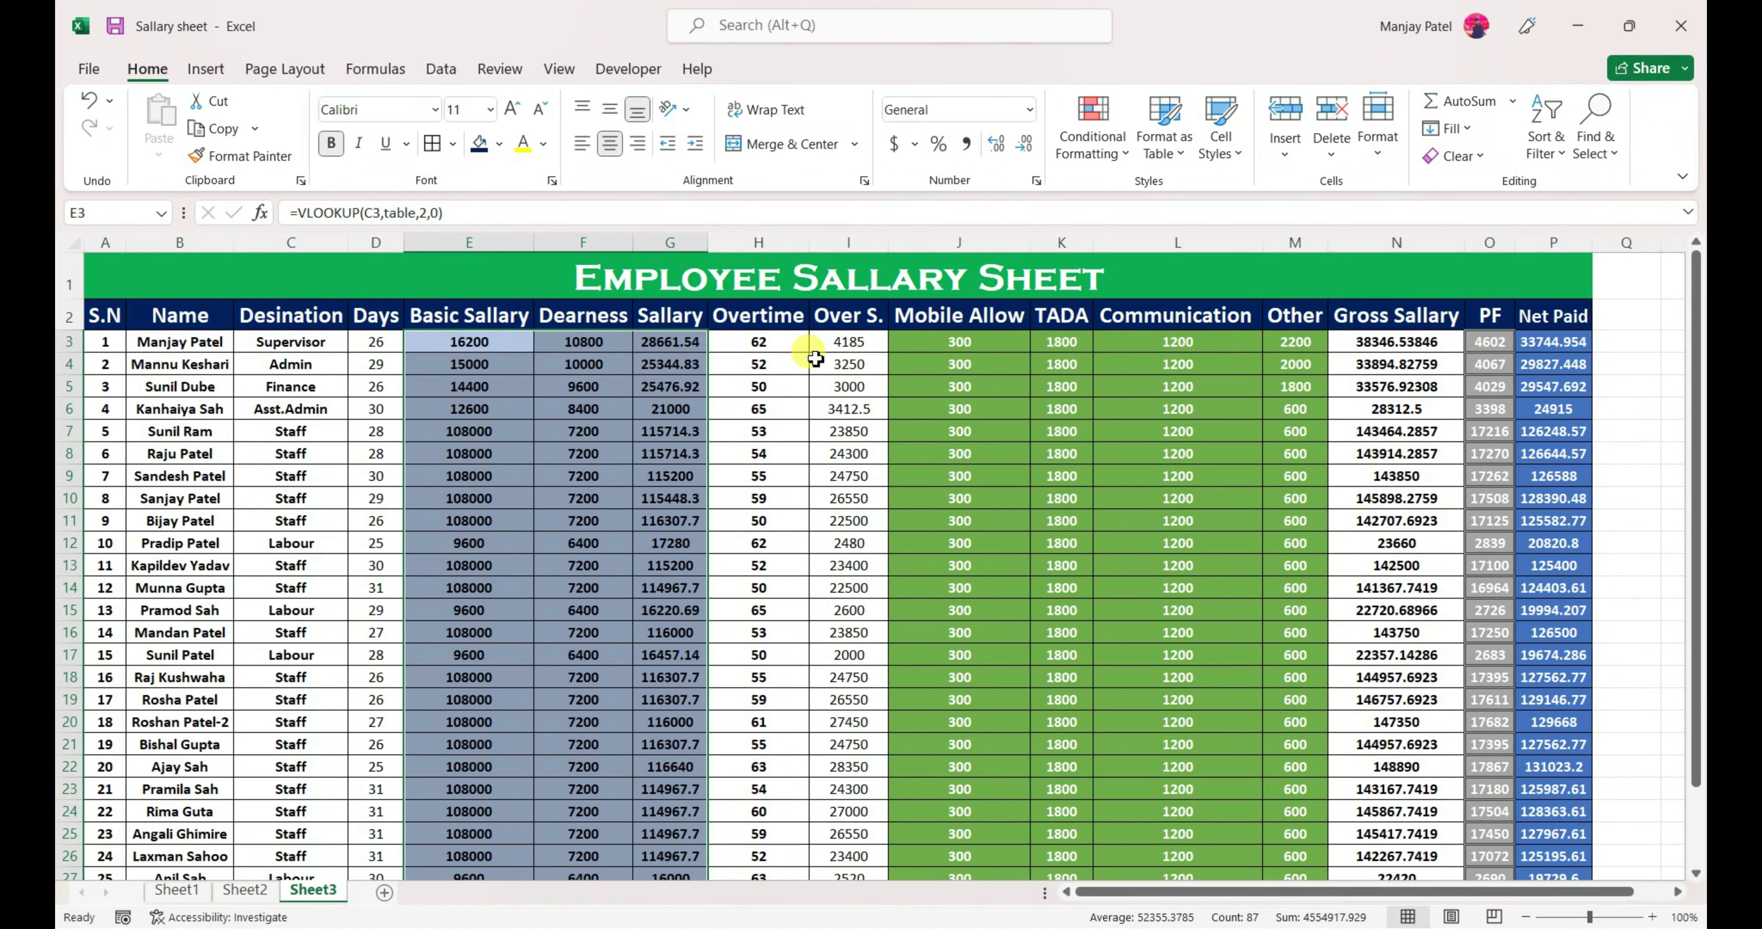
# Step: Apply the 20% - Accent2 style and bold to the Days values in D3:D31
pyautogui.moveTo(386, 340)
pyautogui.mouseDown()
pyautogui.moveTo(395, 894)
pyautogui.moveTo(395, 868)
pyautogui.mouseUp()
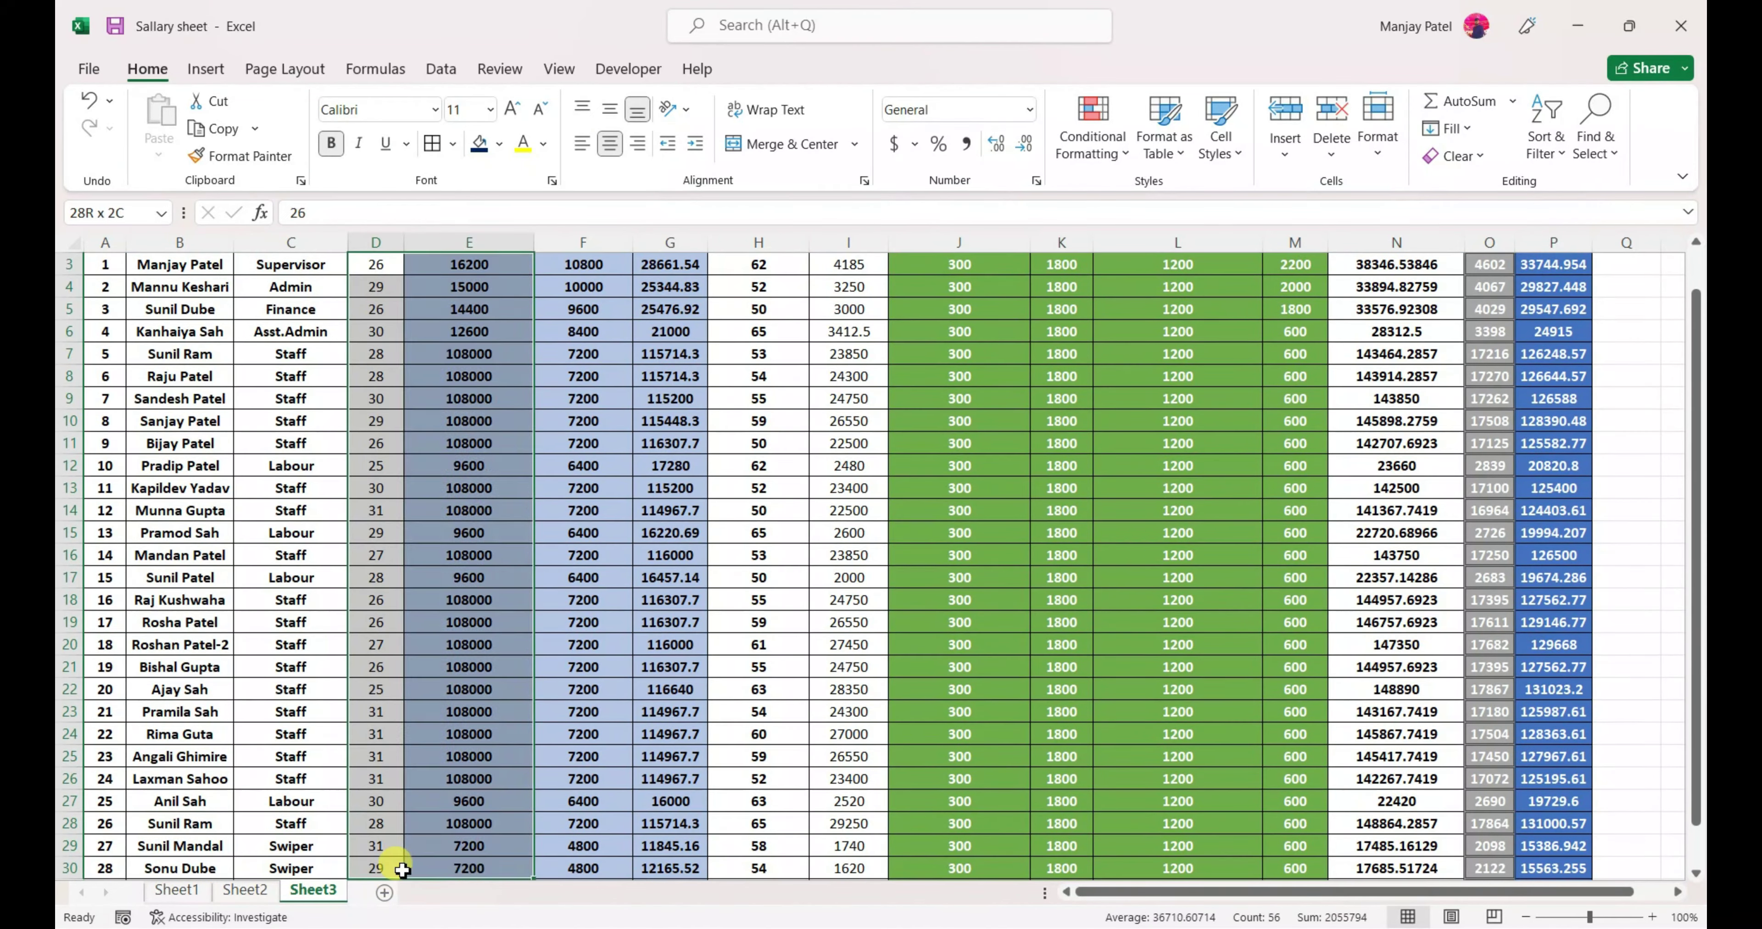
pyautogui.click(1238, 157)
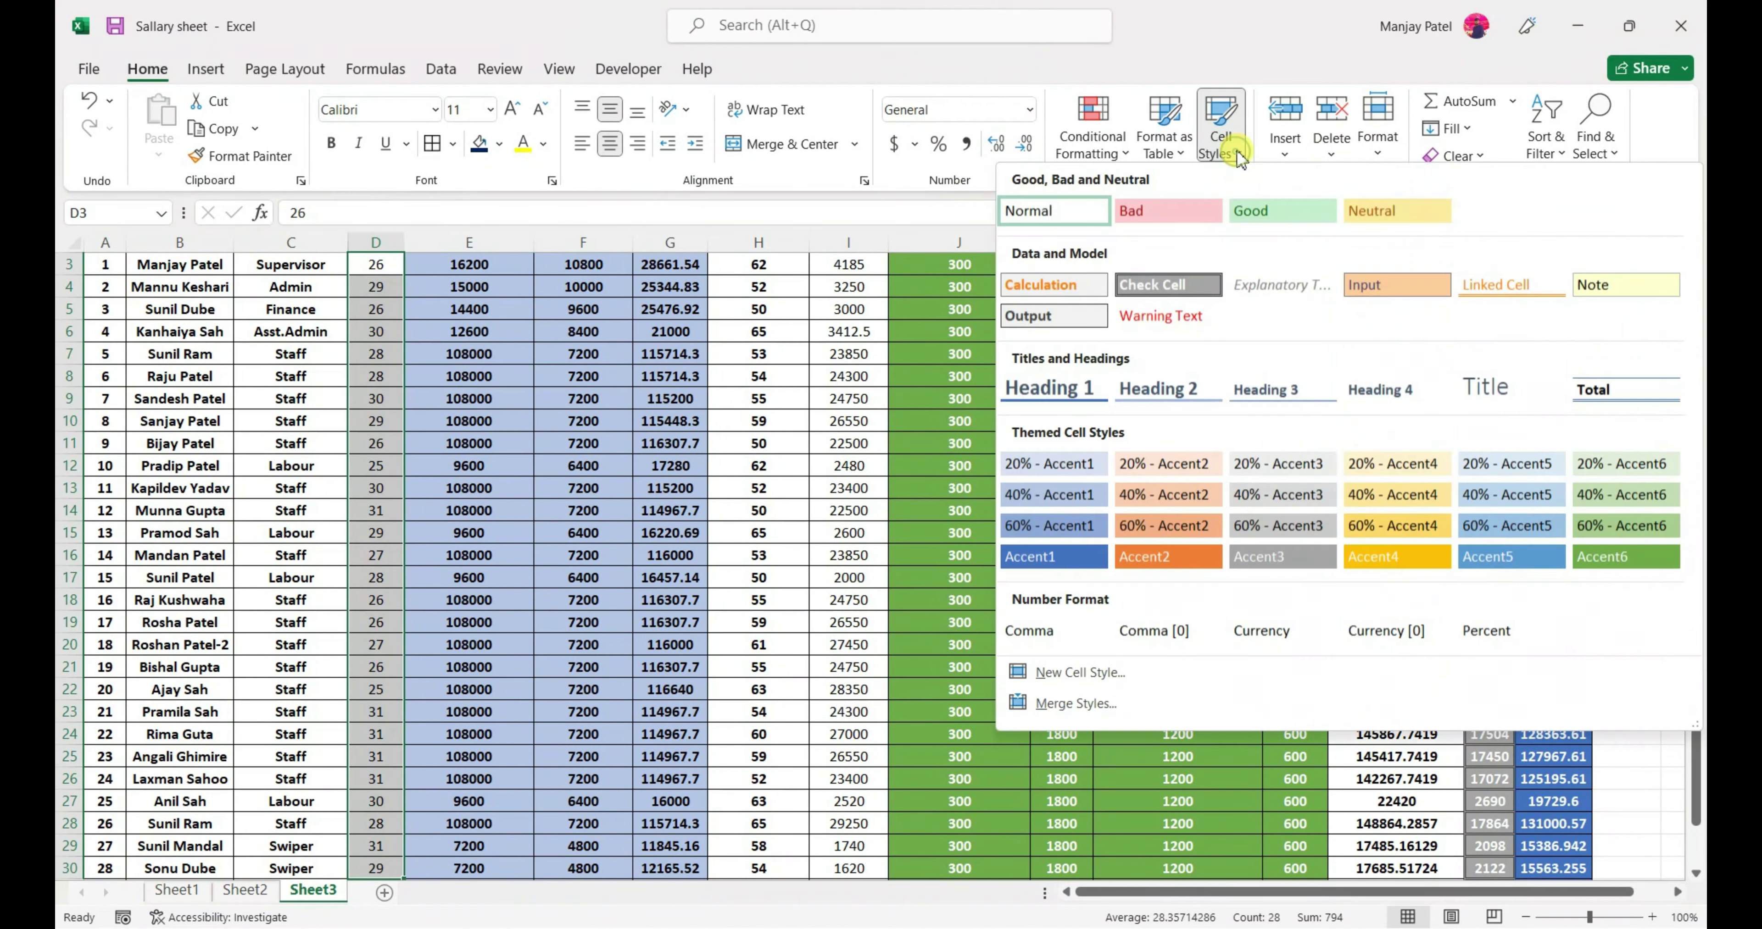
pyautogui.click(1169, 465)
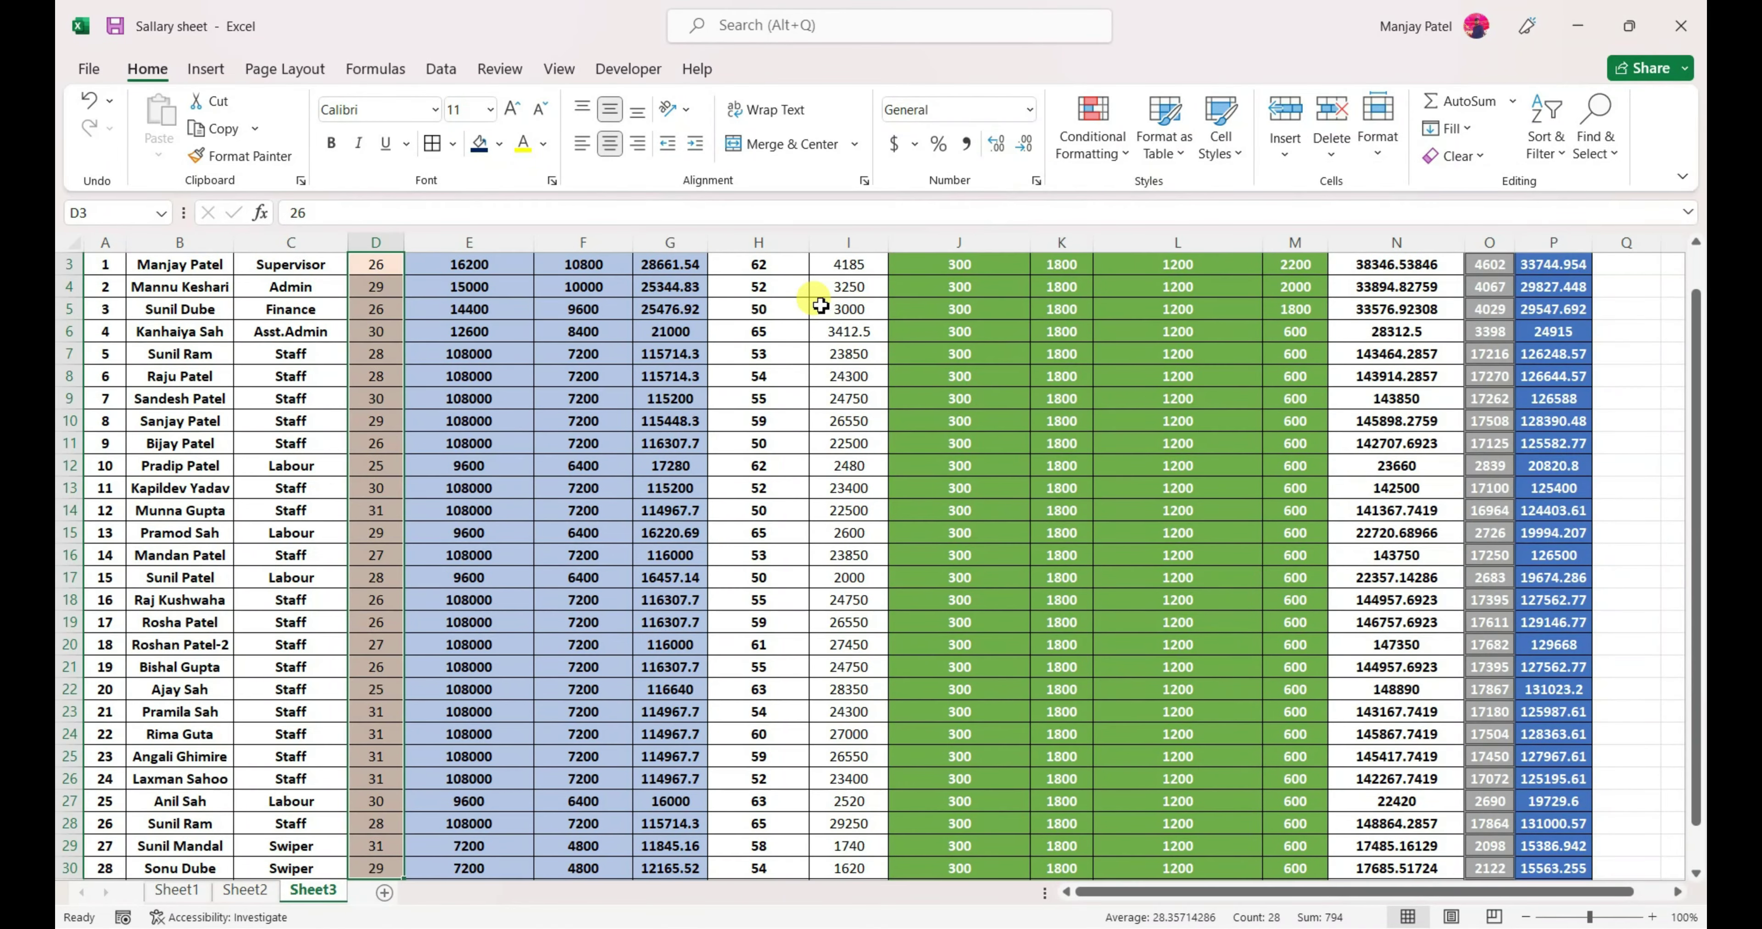
pyautogui.hotkey('ctrl', 'b')
pyautogui.scroll(1, 985, 465)
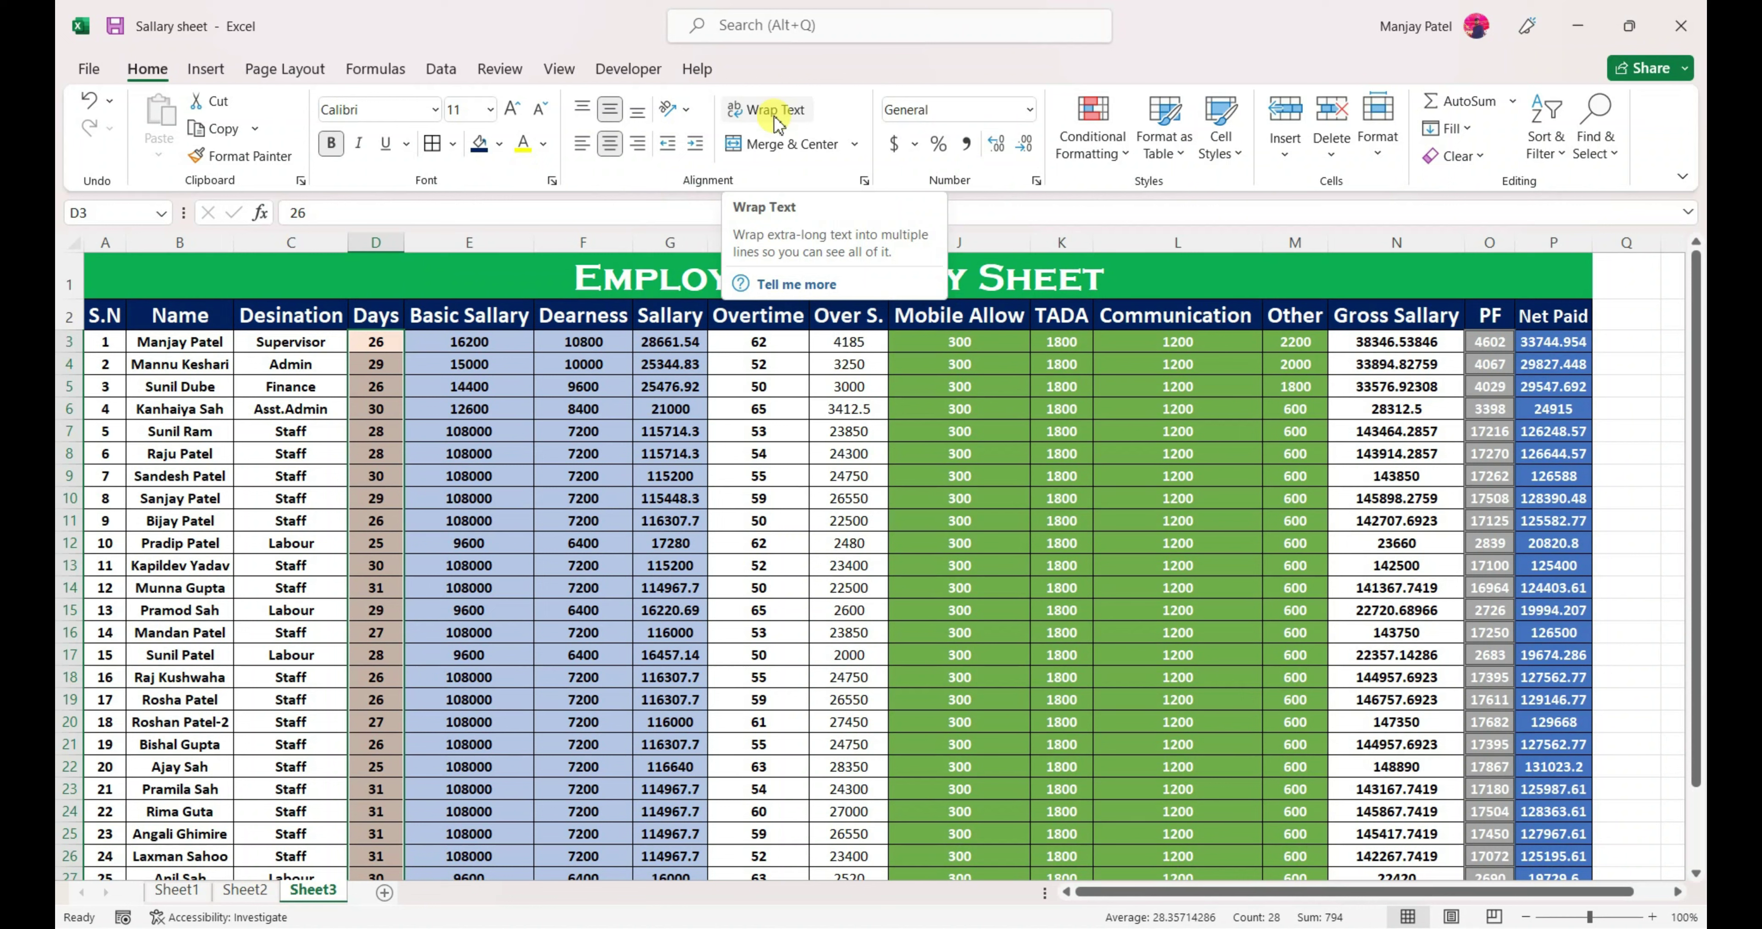
# Step: Set the font colour of the Employee Sallary Sheet title in A1 to yellow
pyautogui.click(1014, 269)
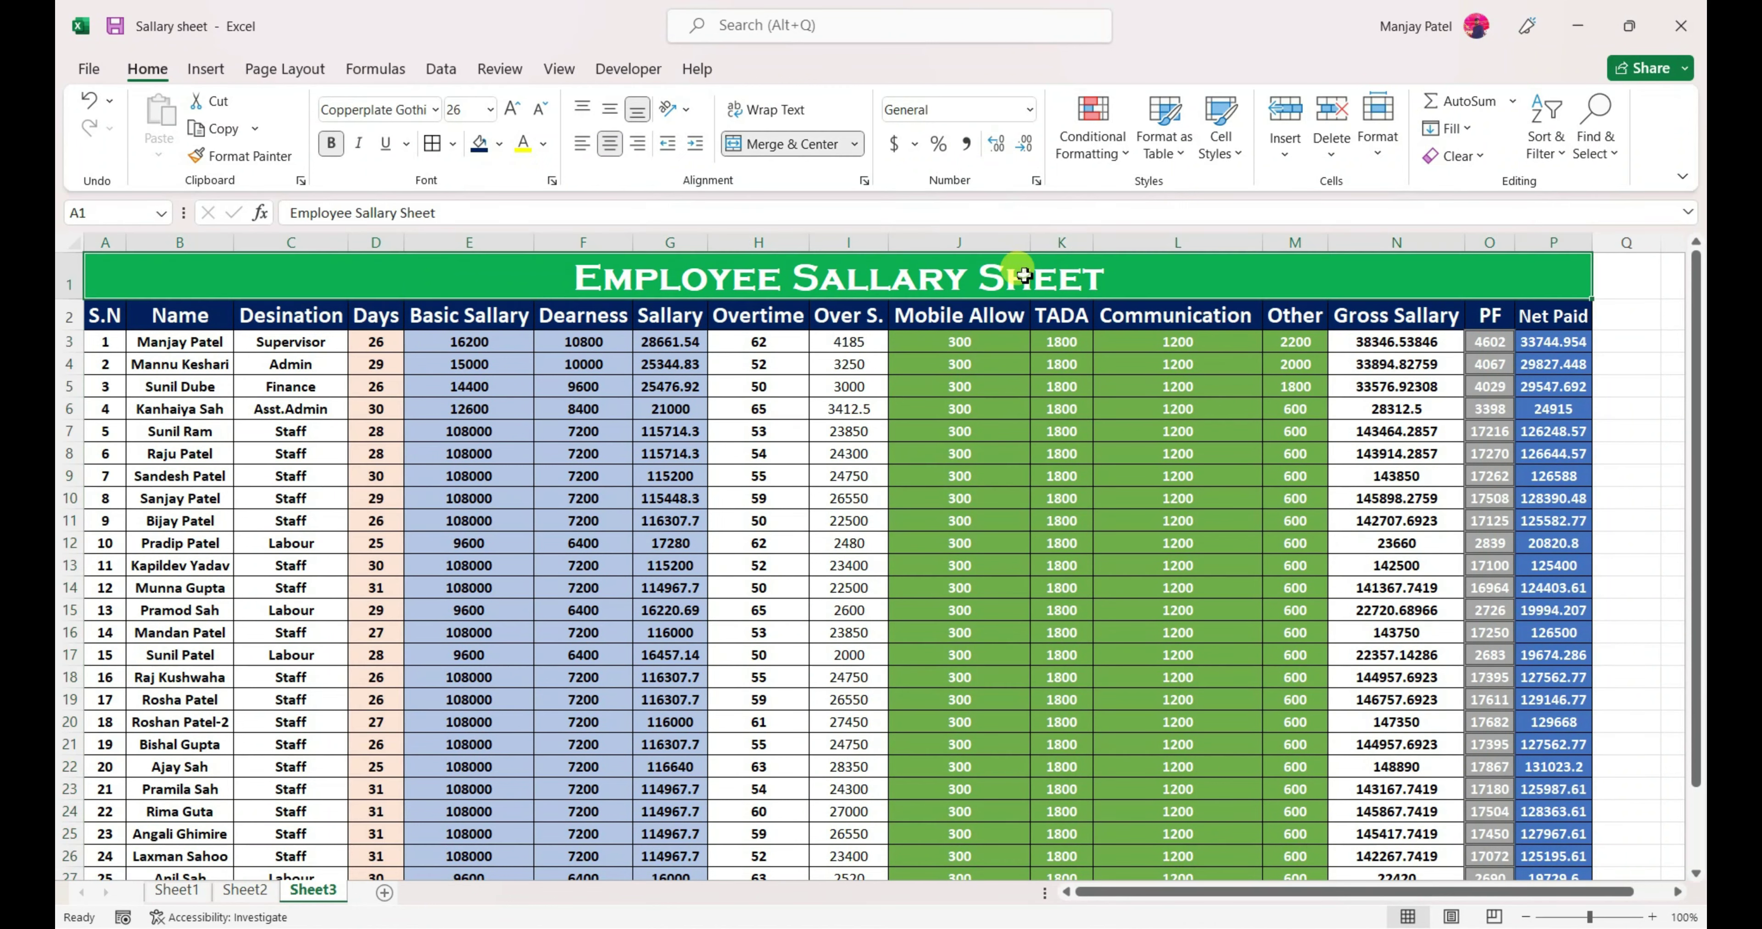
pyautogui.click(527, 147)
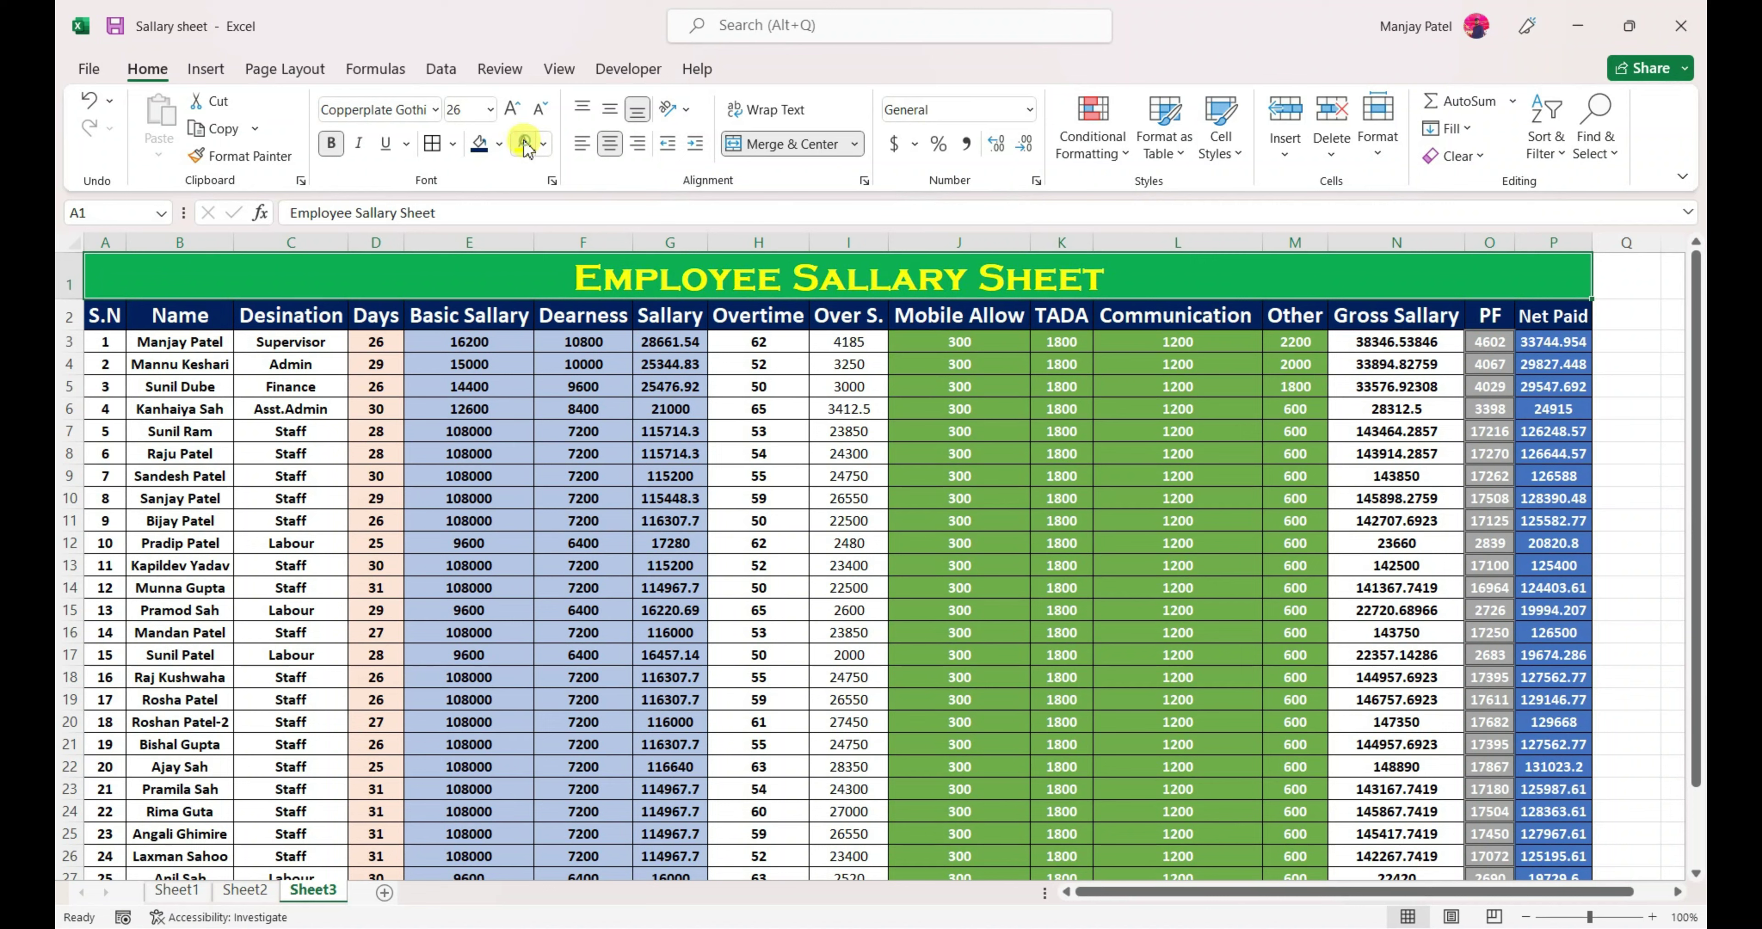
pyautogui.click(1070, 429)
pyautogui.scroll(-1, 1075, 415)
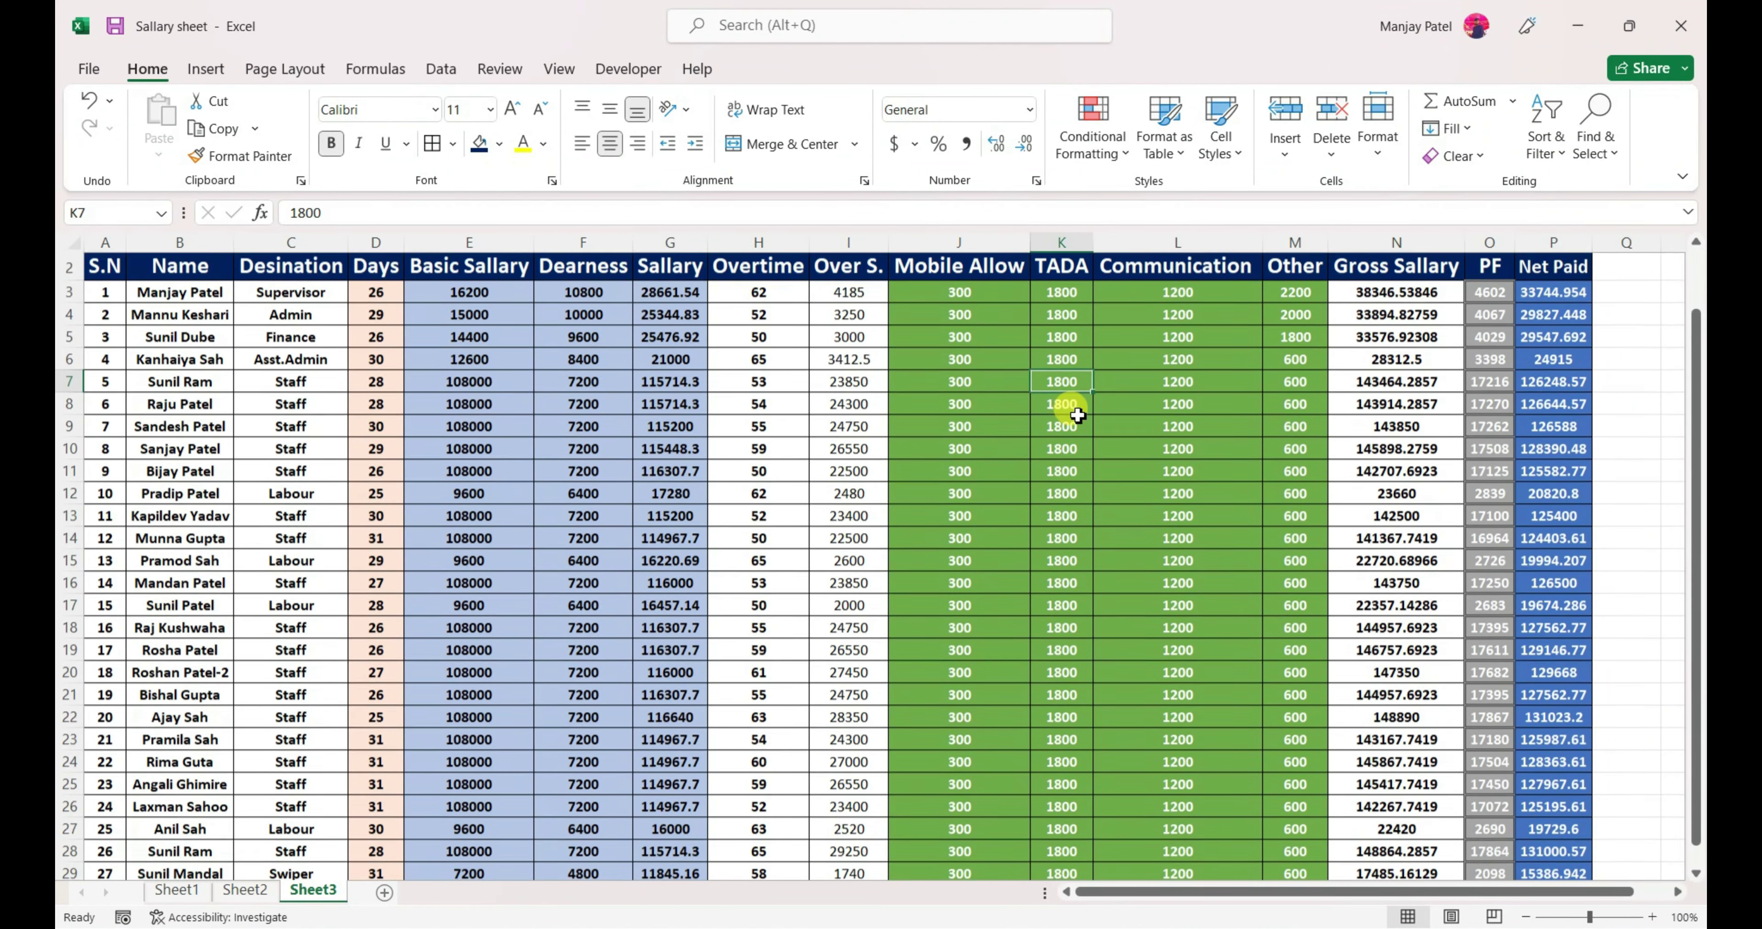
pyautogui.scroll(-1, 1079, 415)
pyautogui.scroll(2, 1079, 415)
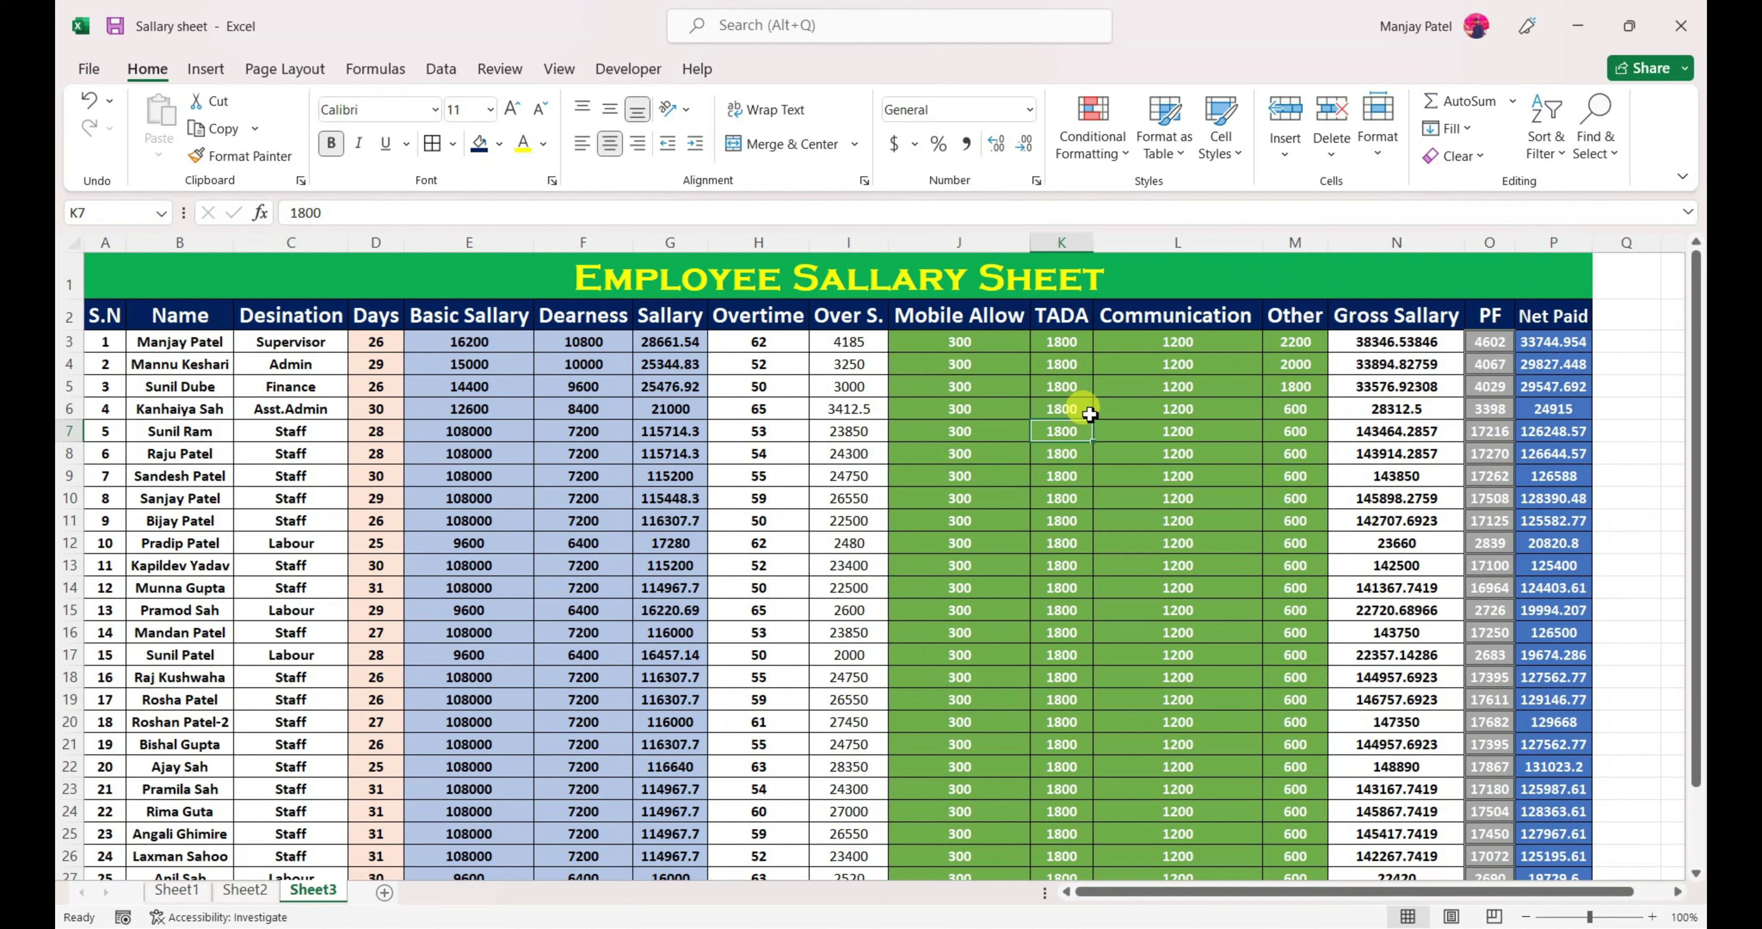